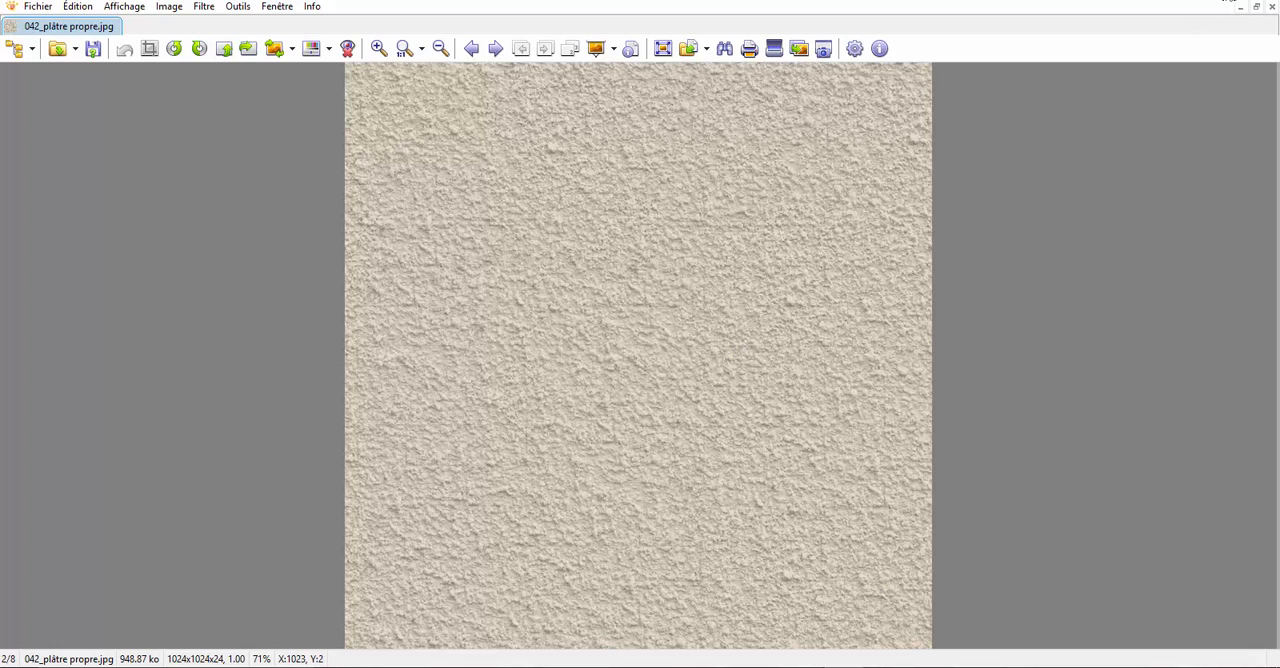
Step: Close the plaster texture image, add a cube in Blender and raise it about 0.986 along Z onto the ground line
{"action": "left_click", "coordinate": [1271, 6]}
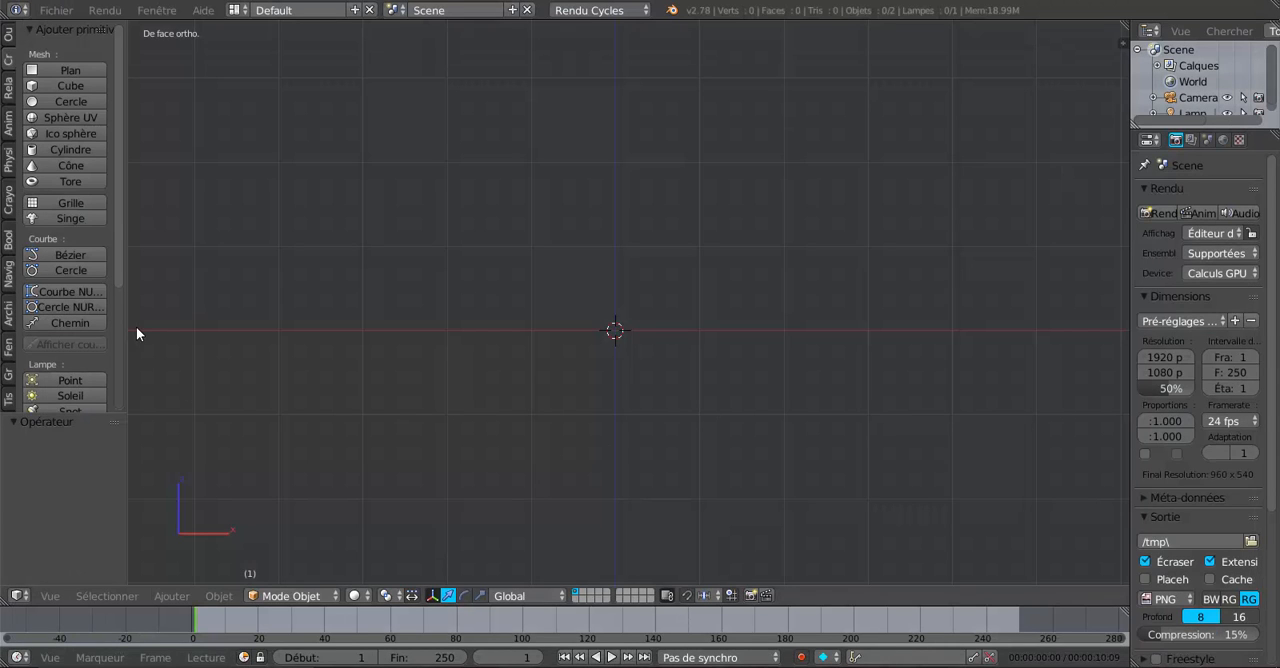
{"action": "left_click_drag", "start_coordinate": [126, 343], "coordinate": [194, 337]}
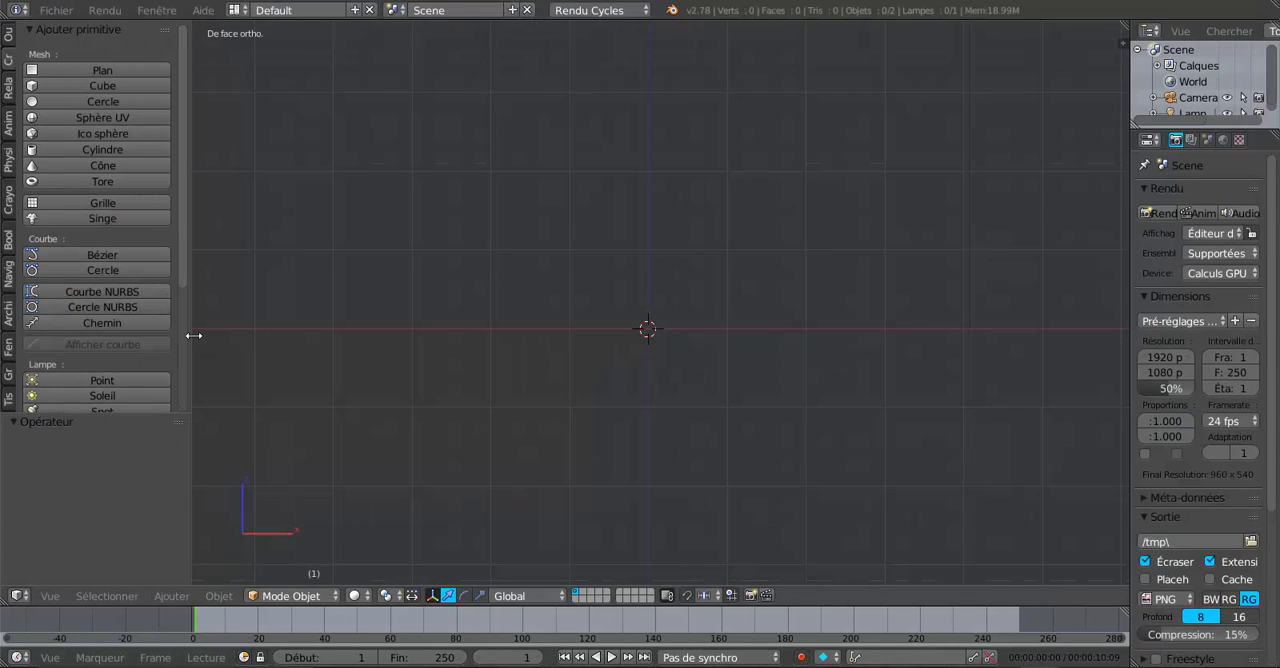
{"action": "left_click", "coordinate": [73, 86]}
{"action": "left_click_drag", "start_coordinate": [650, 225], "coordinate": [665, 141]}
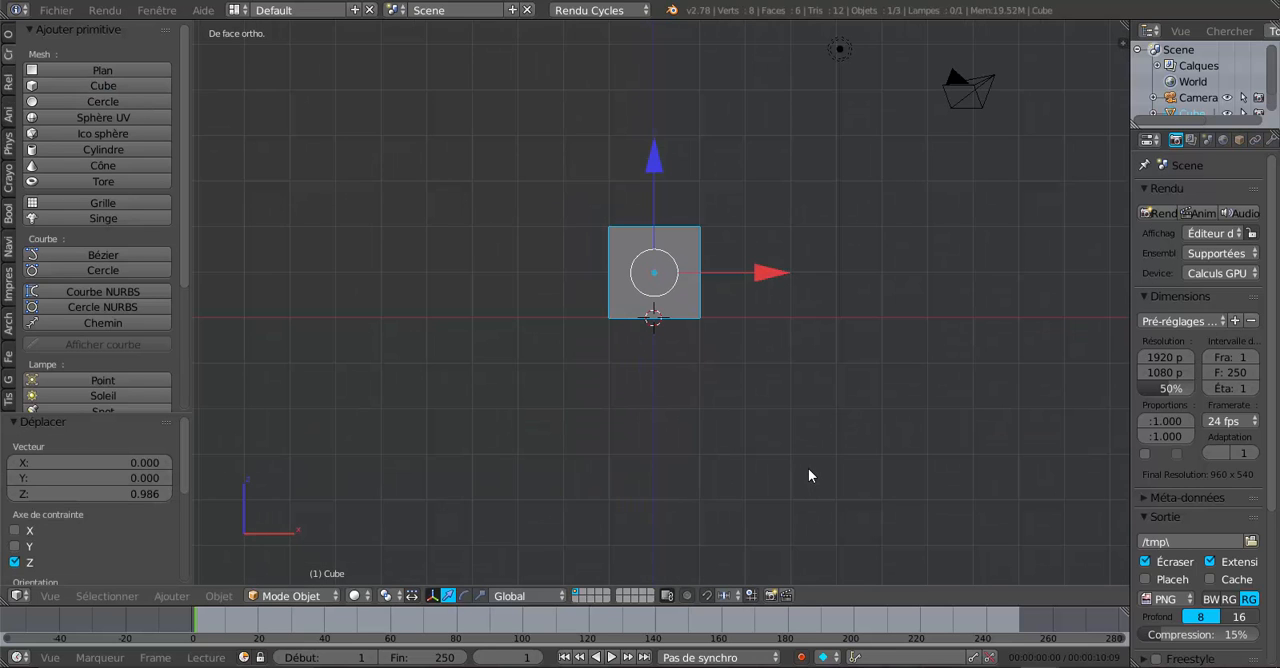
Step: Delete the default lamp from the scene
{"action": "middle_click_drag", "start_coordinate": [831, 460], "coordinate": [691, 489]}
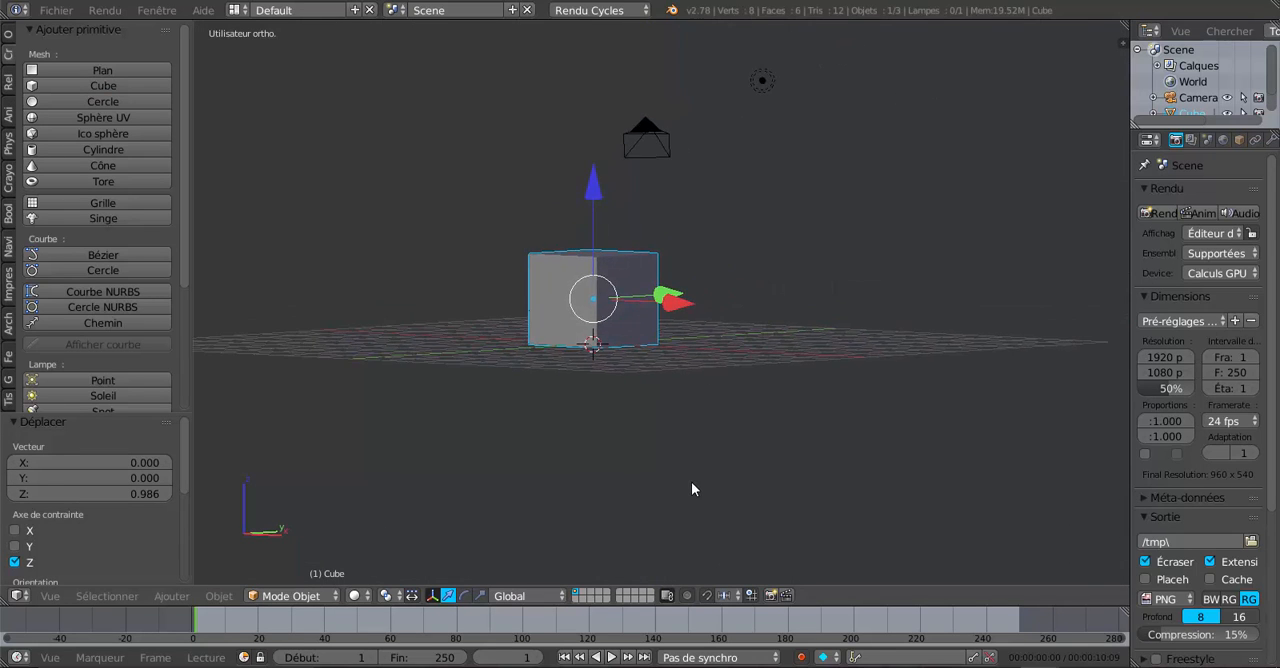
{"action": "right_click", "coordinate": [760, 83]}
{"action": "key", "text": "x"}
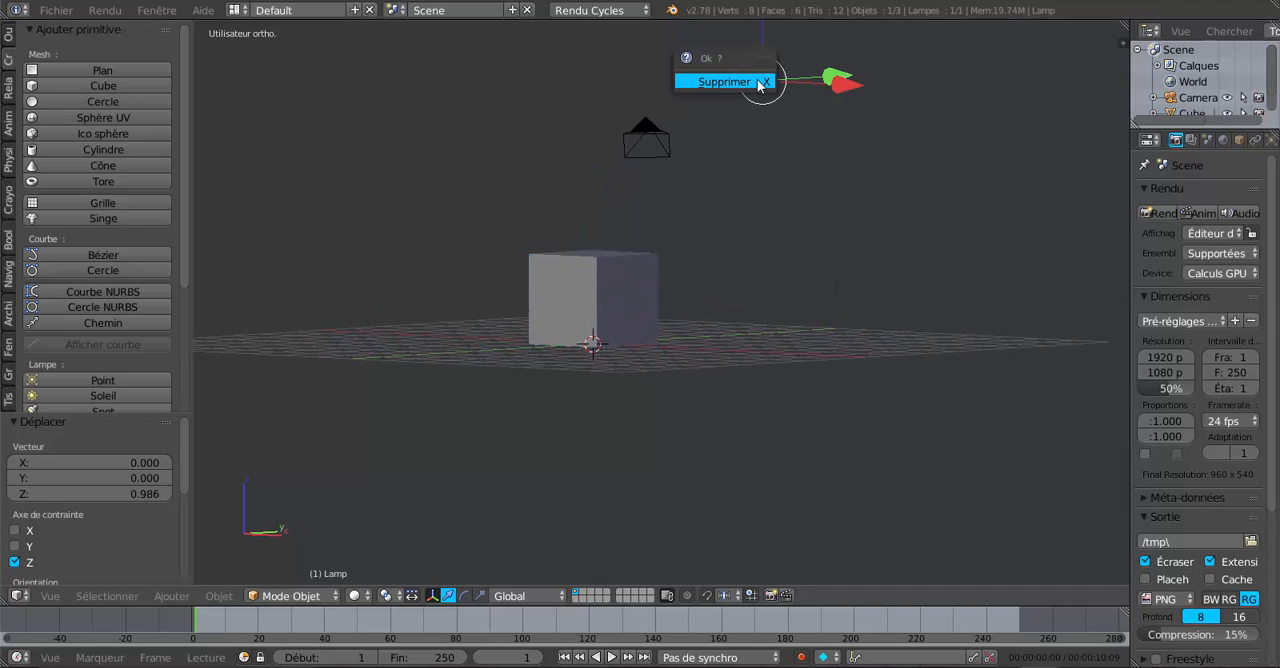
{"action": "left_click", "coordinate": [758, 82]}
Step: Add a plane under the cube and scale it by about 9.33 as a ground surface
{"action": "left_click", "coordinate": [60, 72]}
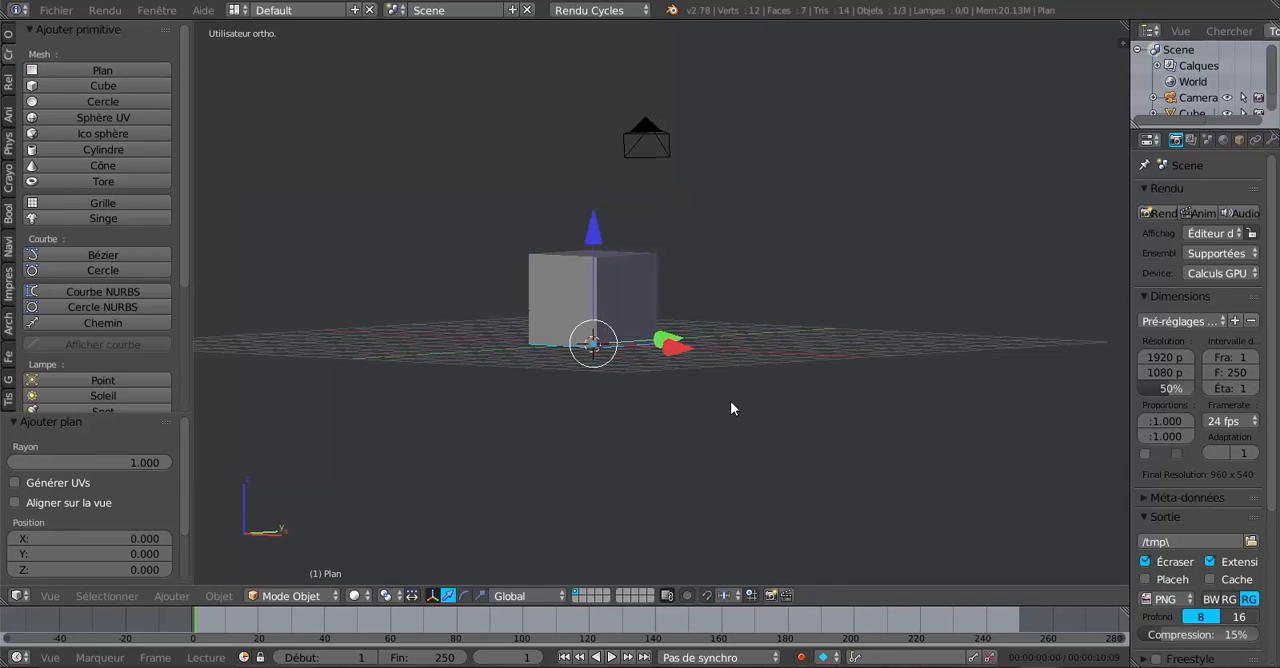
{"action": "key", "text": "s"}
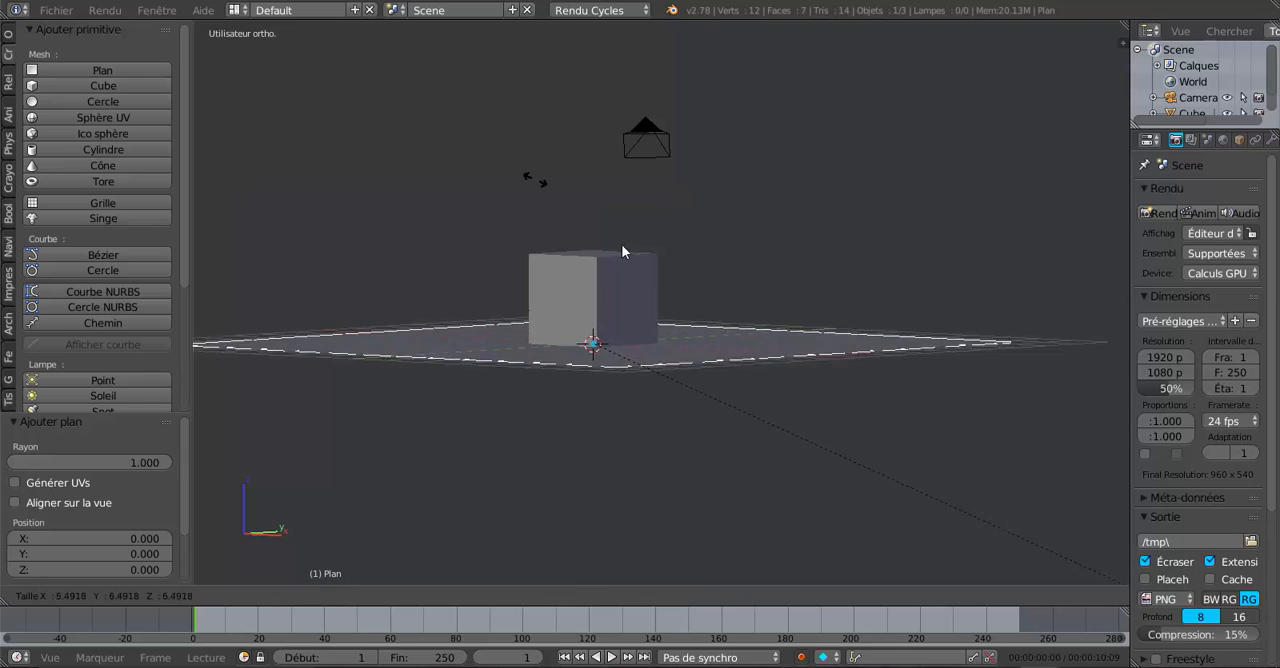
{"action": "left_click", "coordinate": [902, 378]}
{"action": "scroll", "coordinate": [663, 115], "scroll_direction": "down", "scroll_amount": 3}
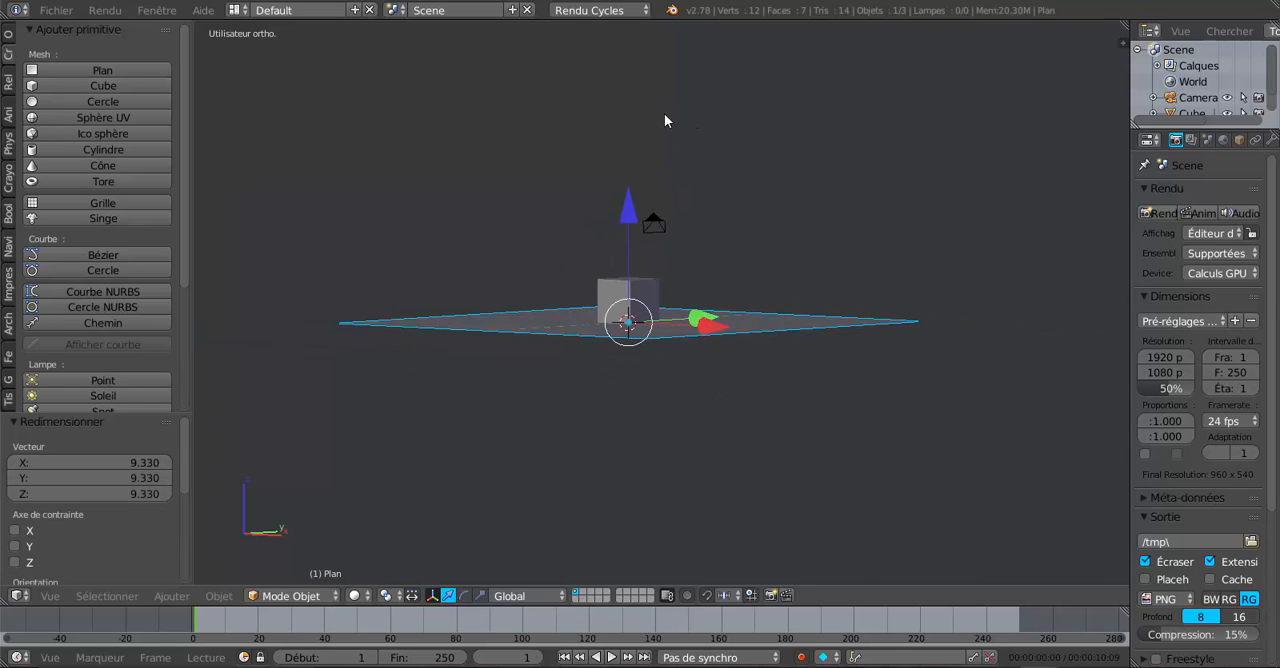
Step: Add a second plane, raise it about 7.52 along Z above the cube and shift it about 2.79 along X
{"action": "left_click", "coordinate": [67, 72]}
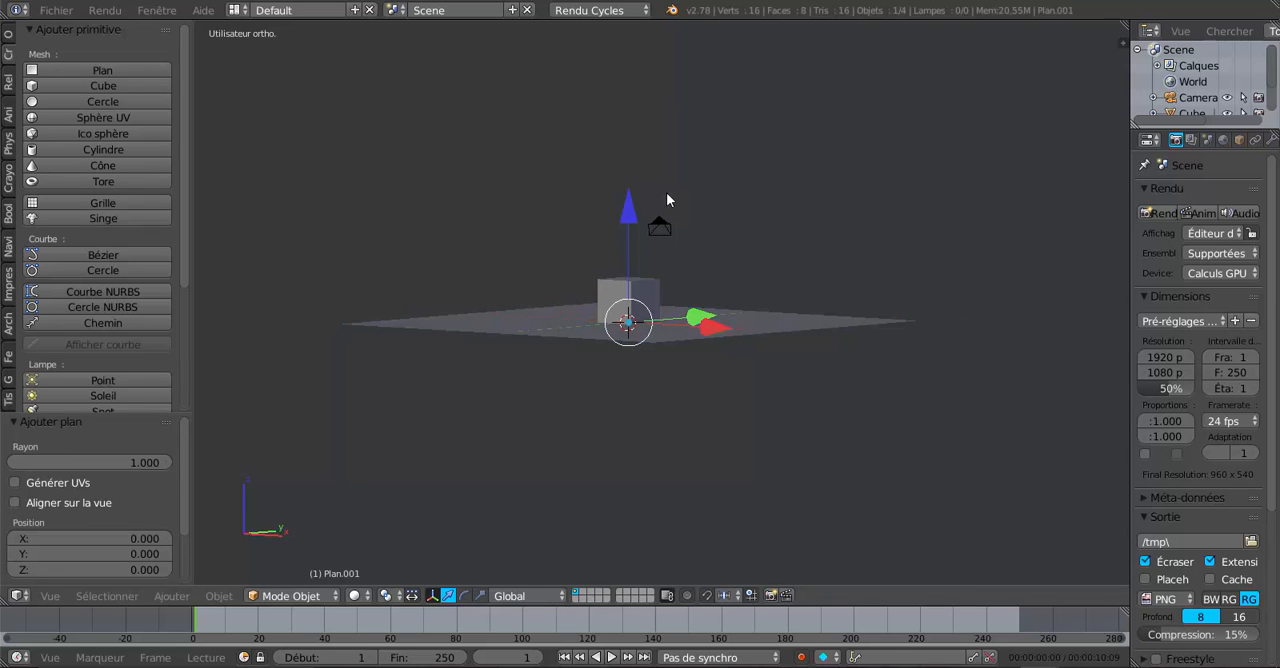
{"action": "left_click_drag", "start_coordinate": [628, 212], "coordinate": [614, 63]}
{"action": "key", "text": "KP_1"}
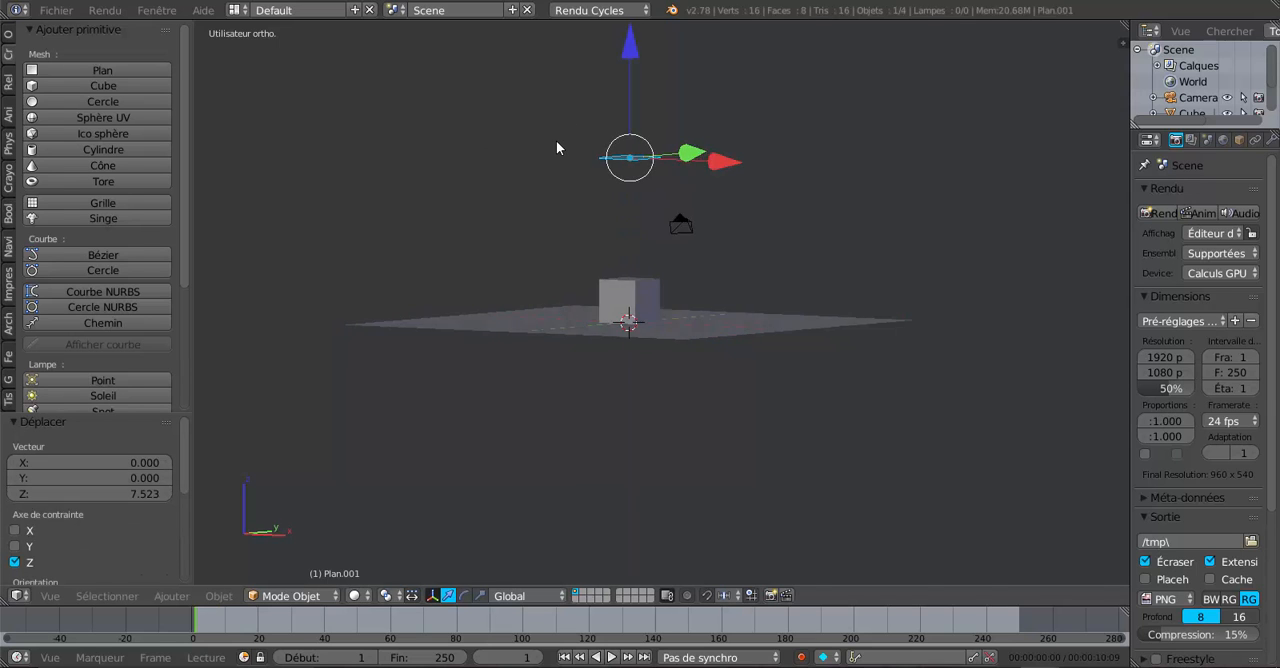
{"action": "scroll", "coordinate": [821, 178], "scroll_direction": "up", "scroll_amount": 4}
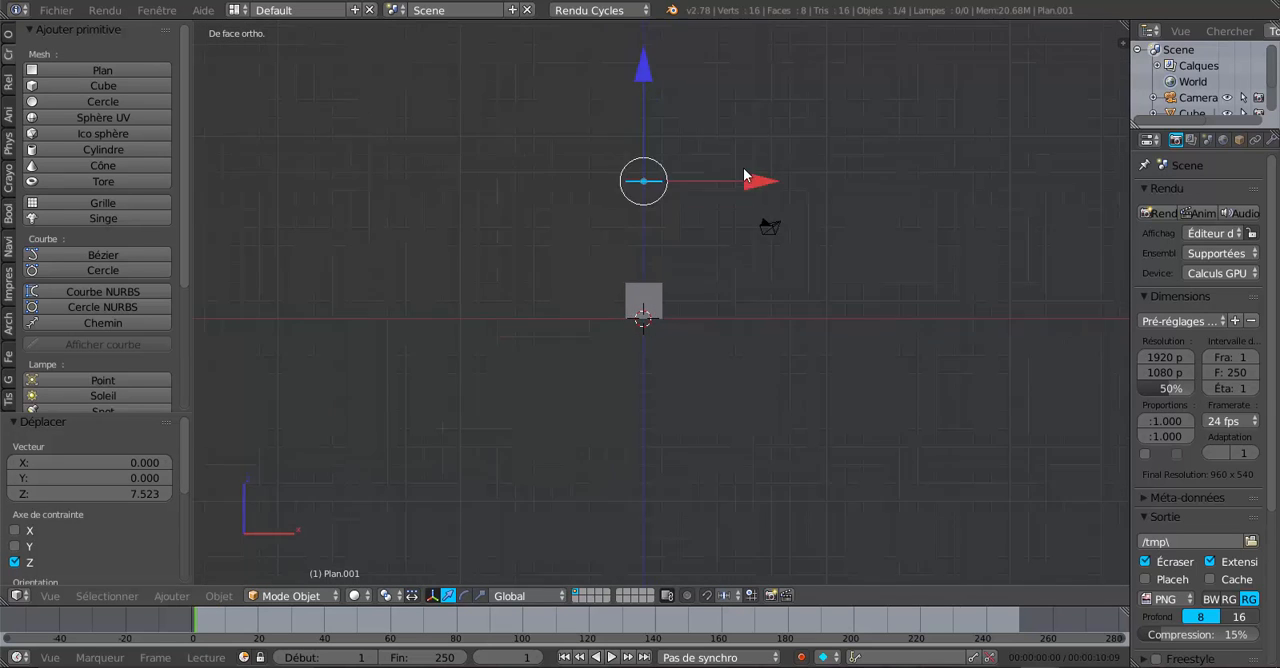
{"action": "left_click_drag", "start_coordinate": [748, 130], "coordinate": [821, 130]}
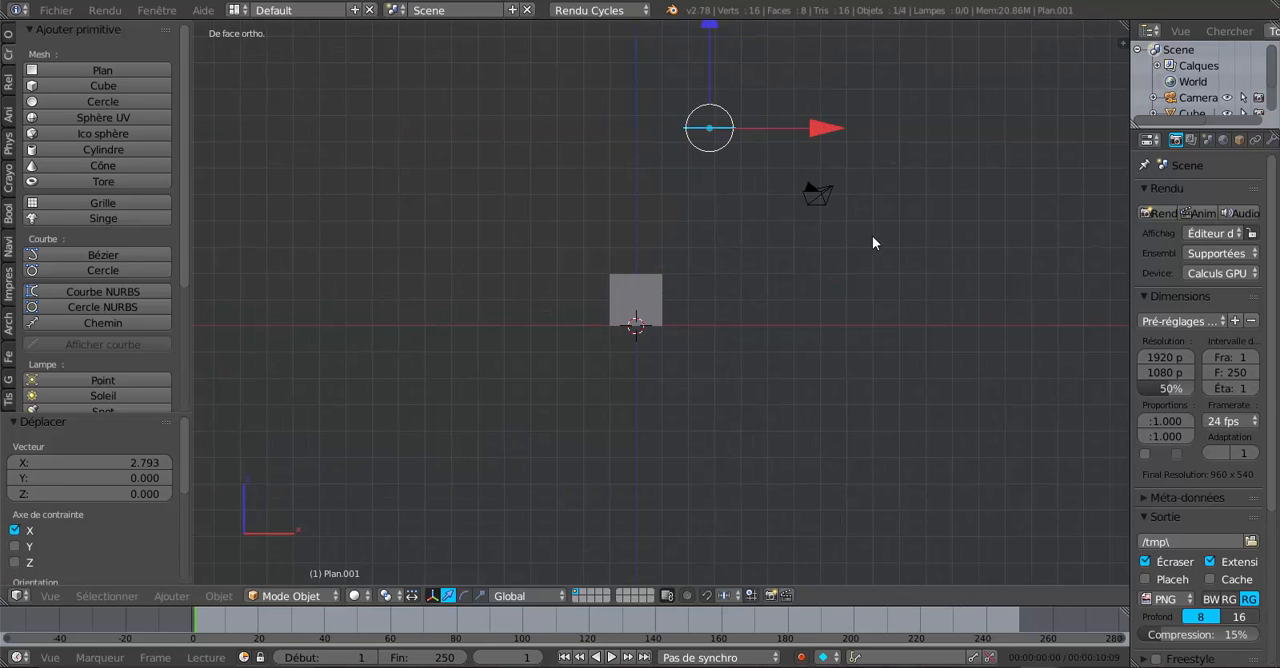
Step: Tilt the raised plane about 36.4° in the front view and scale it by about 1.91
{"action": "key", "text": "r"}
{"action": "left_click", "coordinate": [783, 375]}
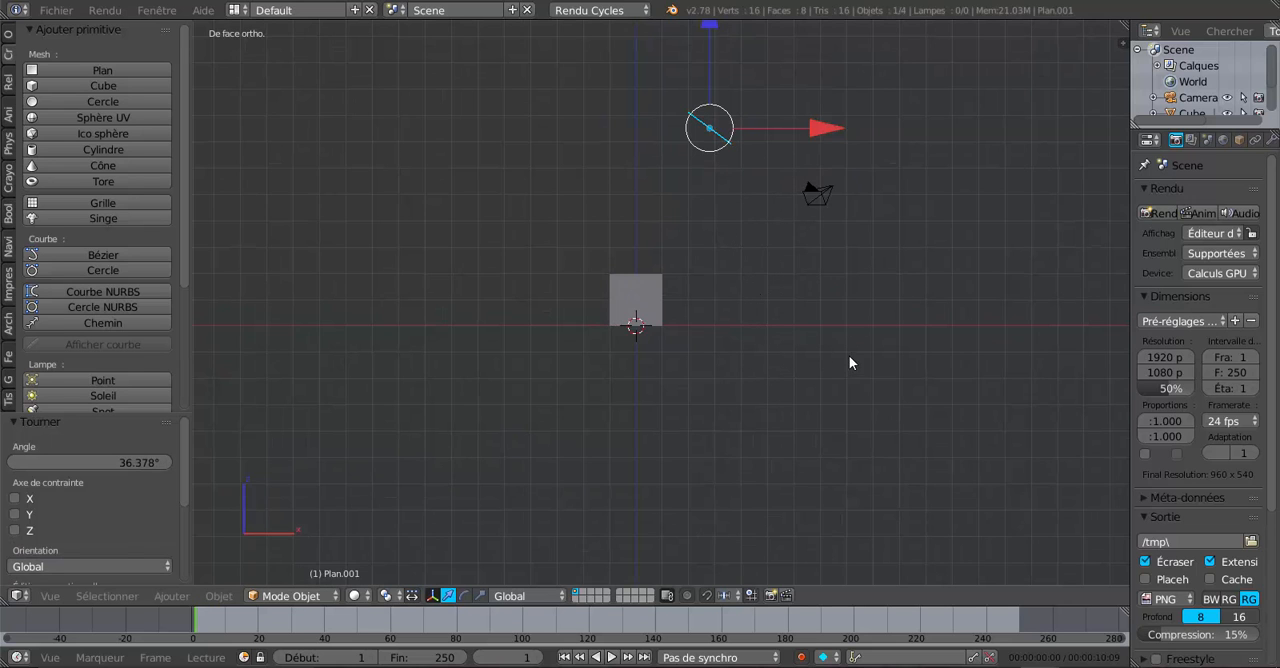
{"action": "key", "text": "s"}
{"action": "left_click", "coordinate": [1041, 480]}
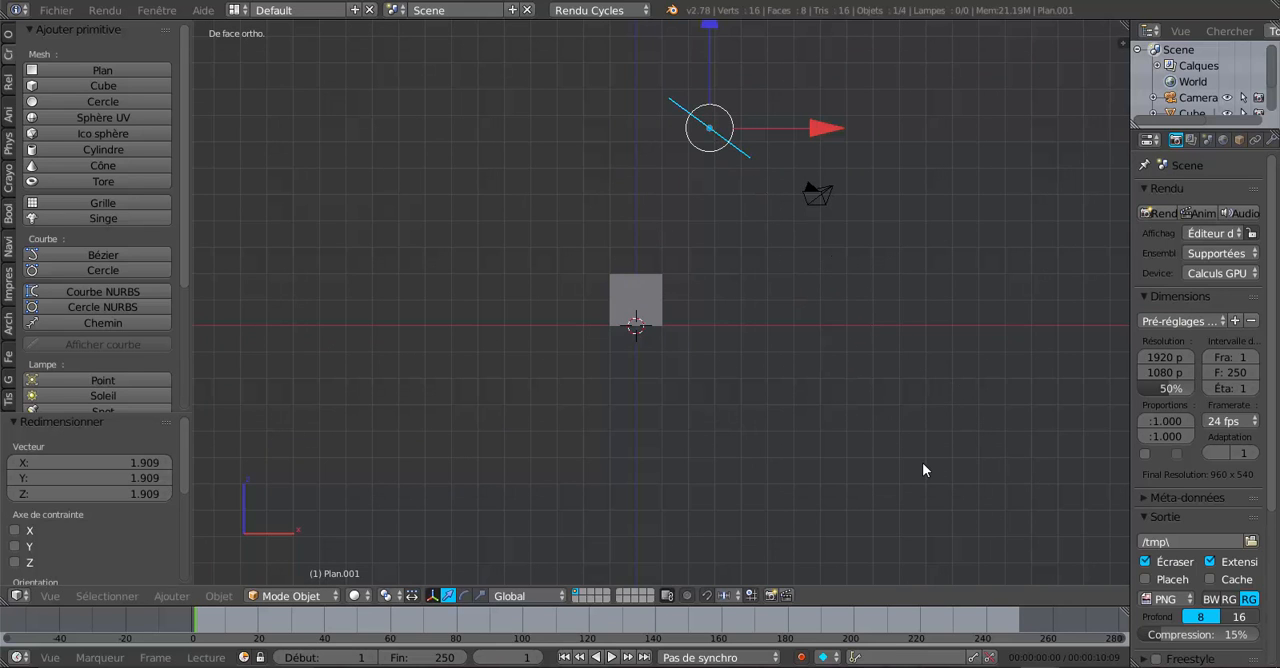
Step: Rotate the tilted plane about -34.7° around the Z axis
{"action": "key", "text": "KP_7"}
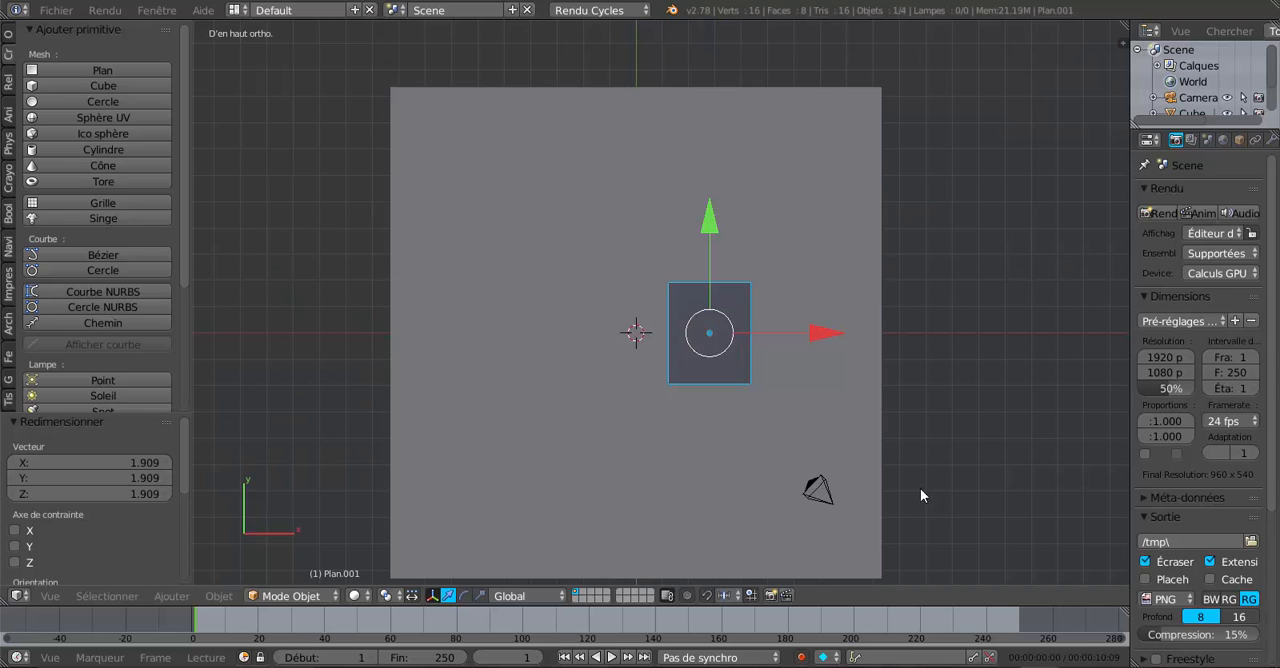
{"action": "middle_click_drag", "start_coordinate": [818, 435], "coordinate": [812, 399]}
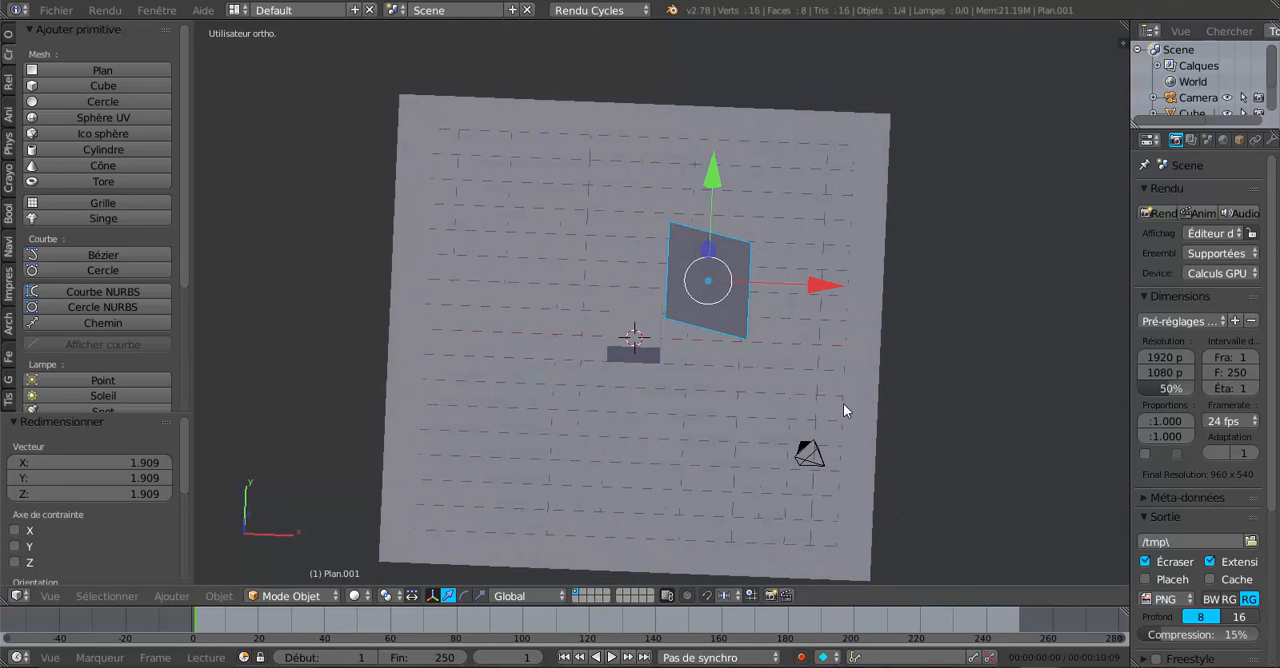
{"action": "key", "text": "r"}
{"action": "key", "text": "z"}
{"action": "left_click", "coordinate": [749, 449]}
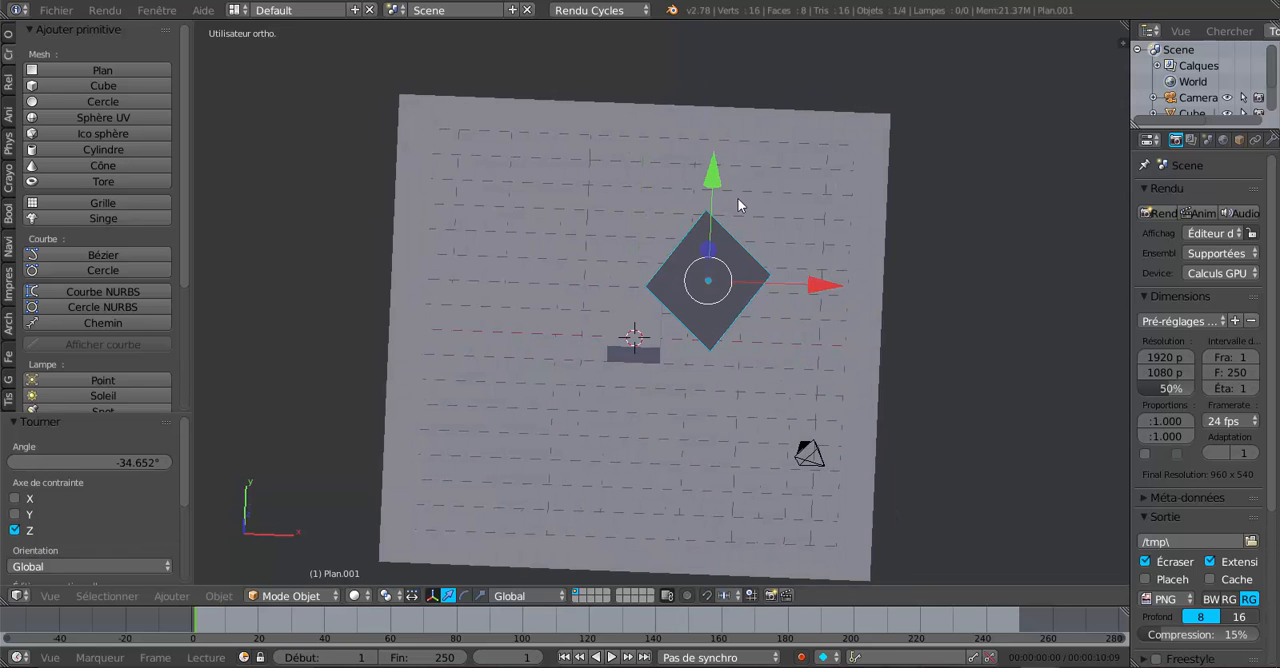
Step: Move the tilted plane about -2.29 and another -2 along Y, and about 2.2 along X
{"action": "left_click_drag", "start_coordinate": [727, 192], "coordinate": [712, 250]}
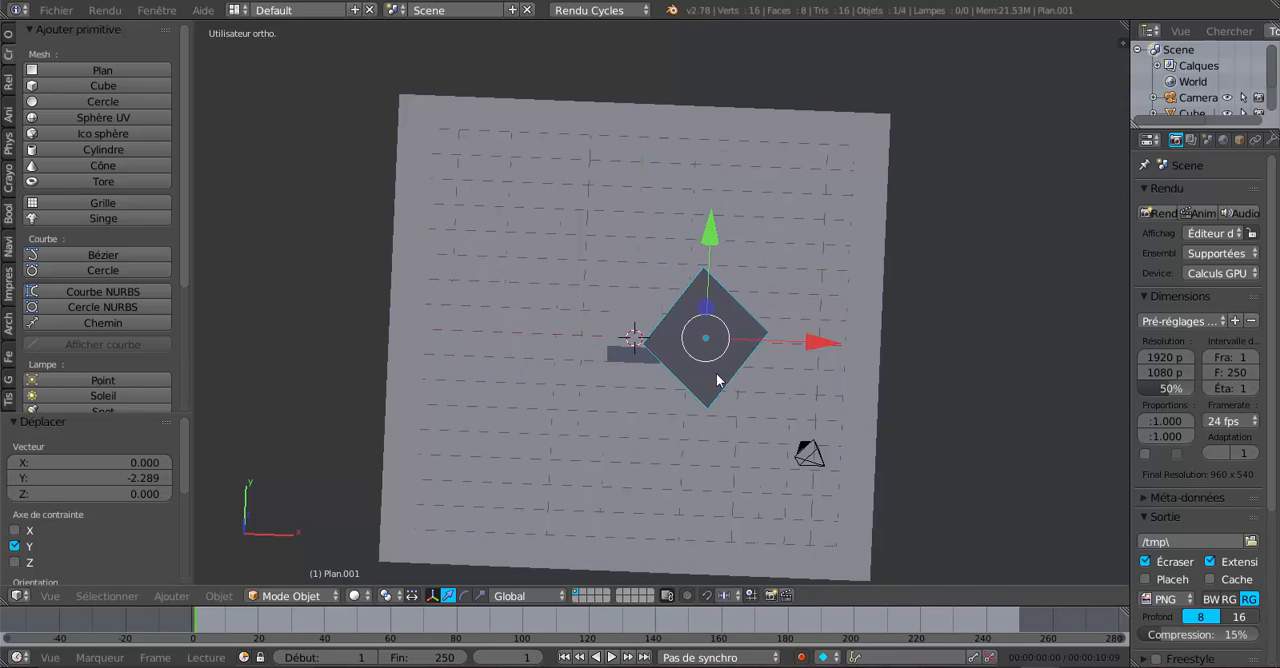
{"action": "middle_click_drag", "start_coordinate": [714, 371], "coordinate": [661, 316]}
{"action": "left_click_drag", "start_coordinate": [709, 257], "coordinate": [680, 318], "text": "ctrl"}
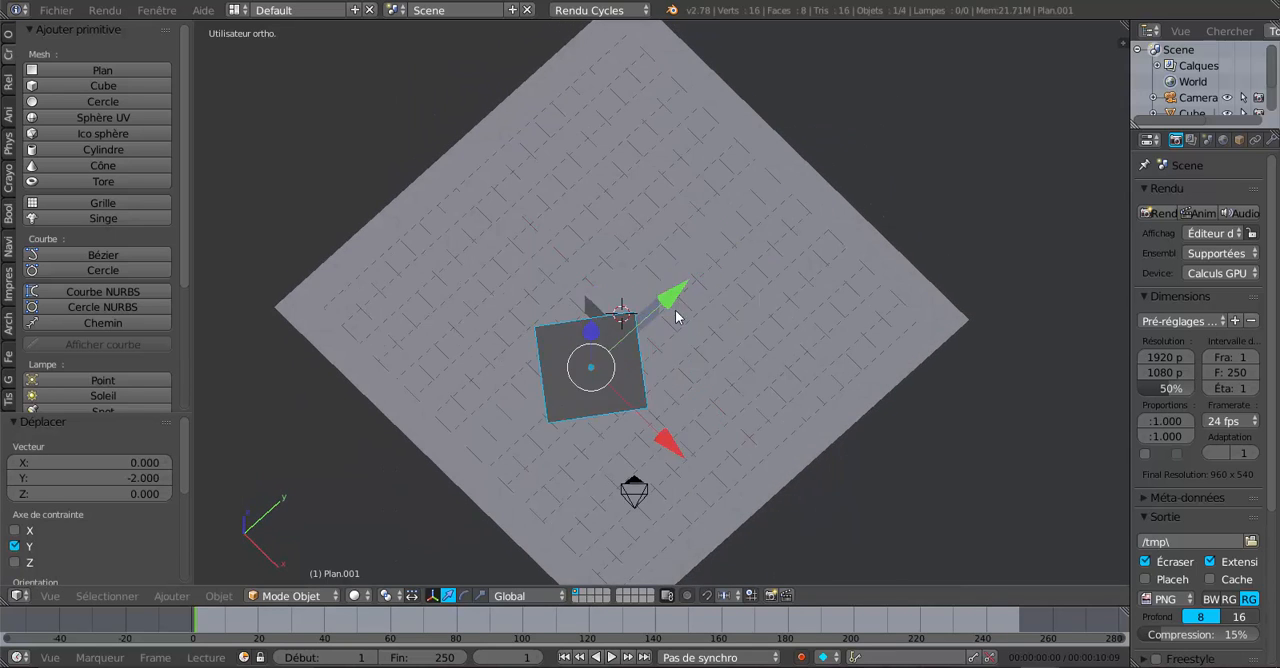
{"action": "left_click_drag", "start_coordinate": [670, 442], "coordinate": [720, 469]}
Step: Frame the cube from a low angle and align the camera to that view
{"action": "middle_click_drag", "start_coordinate": [726, 451], "coordinate": [707, 413]}
{"action": "scroll", "coordinate": [662, 370], "scroll_direction": "up", "scroll_amount": 5}
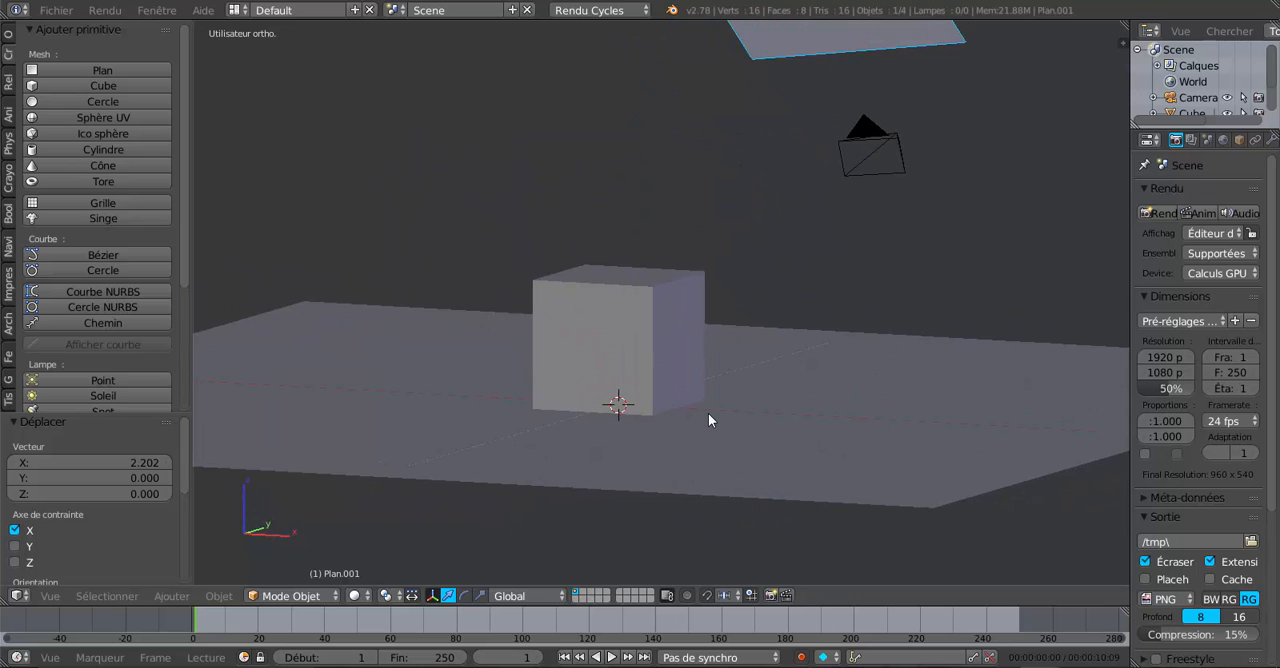
{"action": "key", "text": "ctrl+alt+KP_0"}
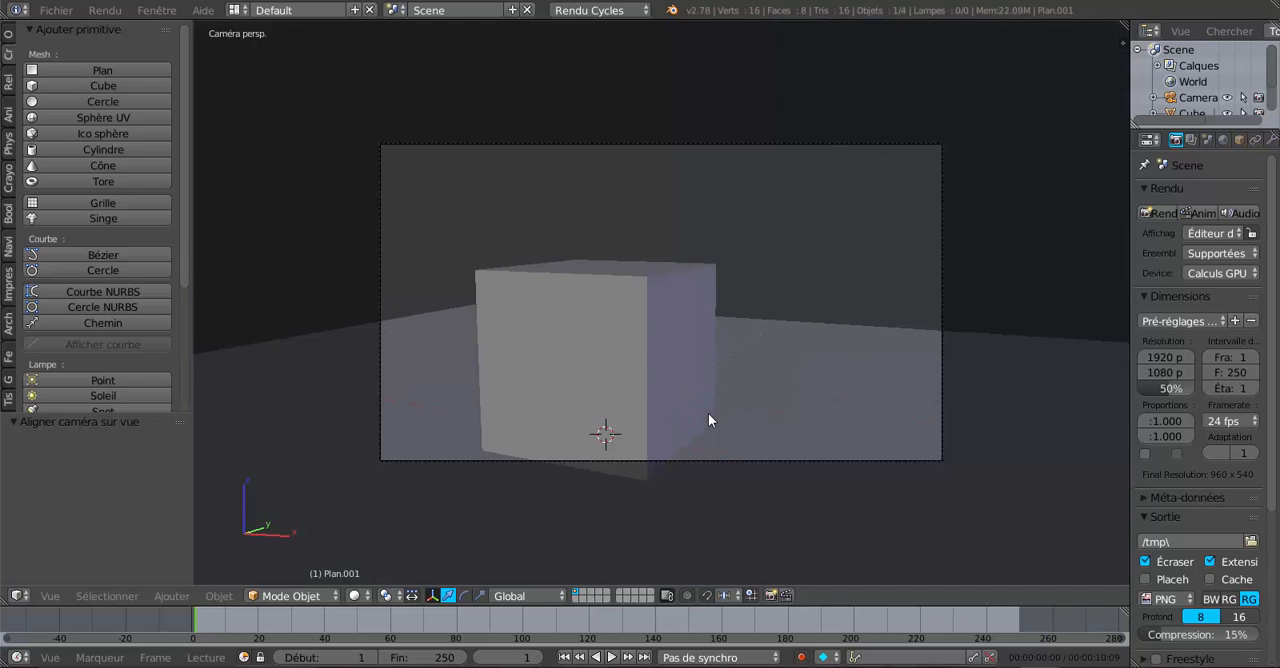
Step: Shift the camera by about -0.375 in X, -0.252 in Y and -0.619 in Z to fit the cube in frame
{"action": "right_click", "coordinate": [945, 301]}
{"action": "key", "text": "g"}
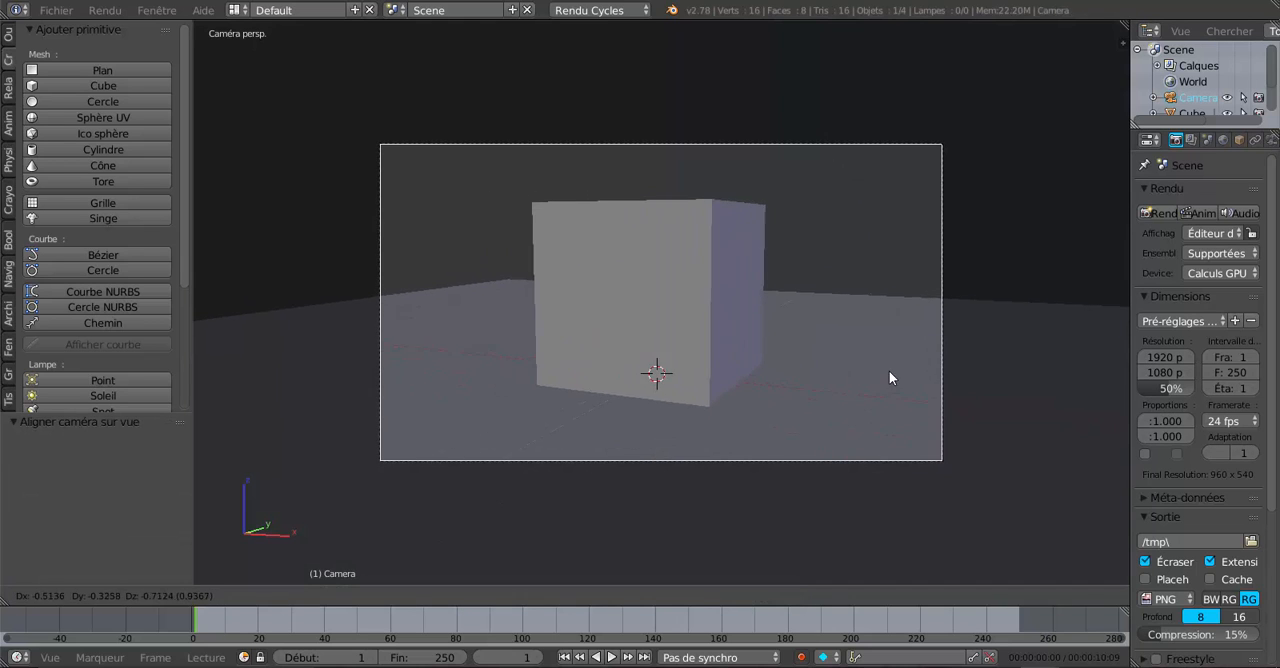
{"action": "left_click", "coordinate": [896, 369]}
{"action": "scroll", "coordinate": [896, 369], "scroll_direction": "down", "scroll_amount": 1}
{"action": "scroll", "coordinate": [979, 379], "scroll_direction": "up", "scroll_amount": 2}
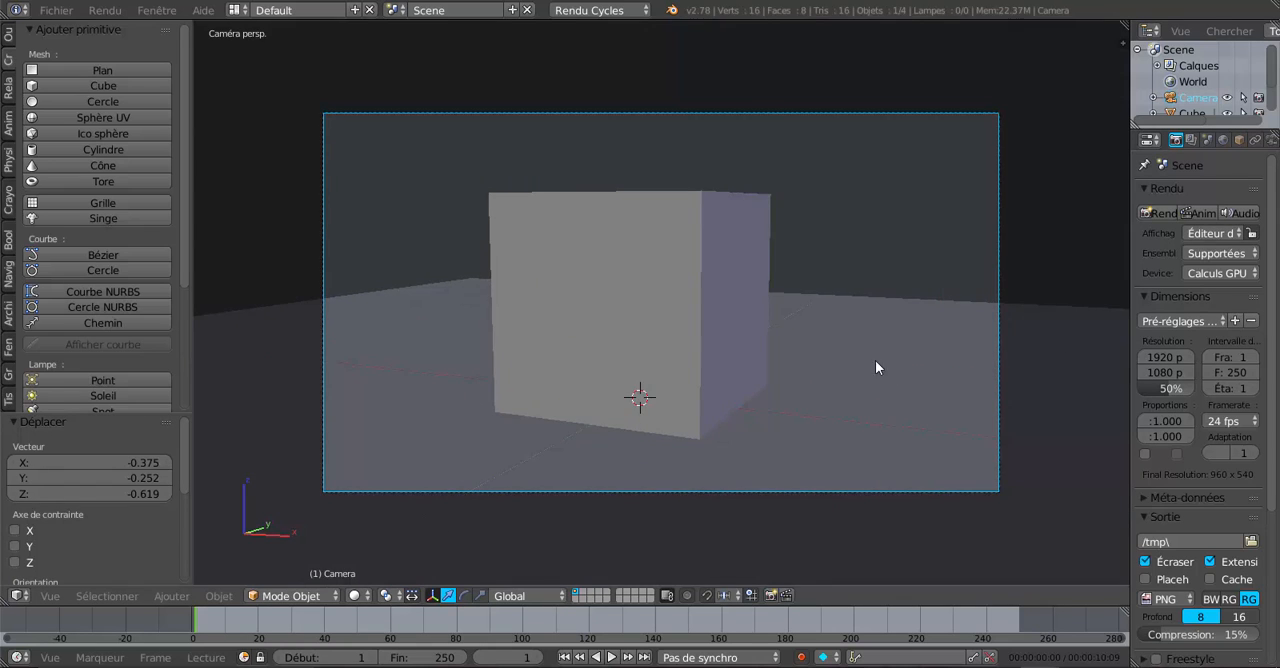
Step: Realign the camera to a slightly higher view showing the cube's top face, and widen the properties editor
{"action": "key", "text": "KP_0"}
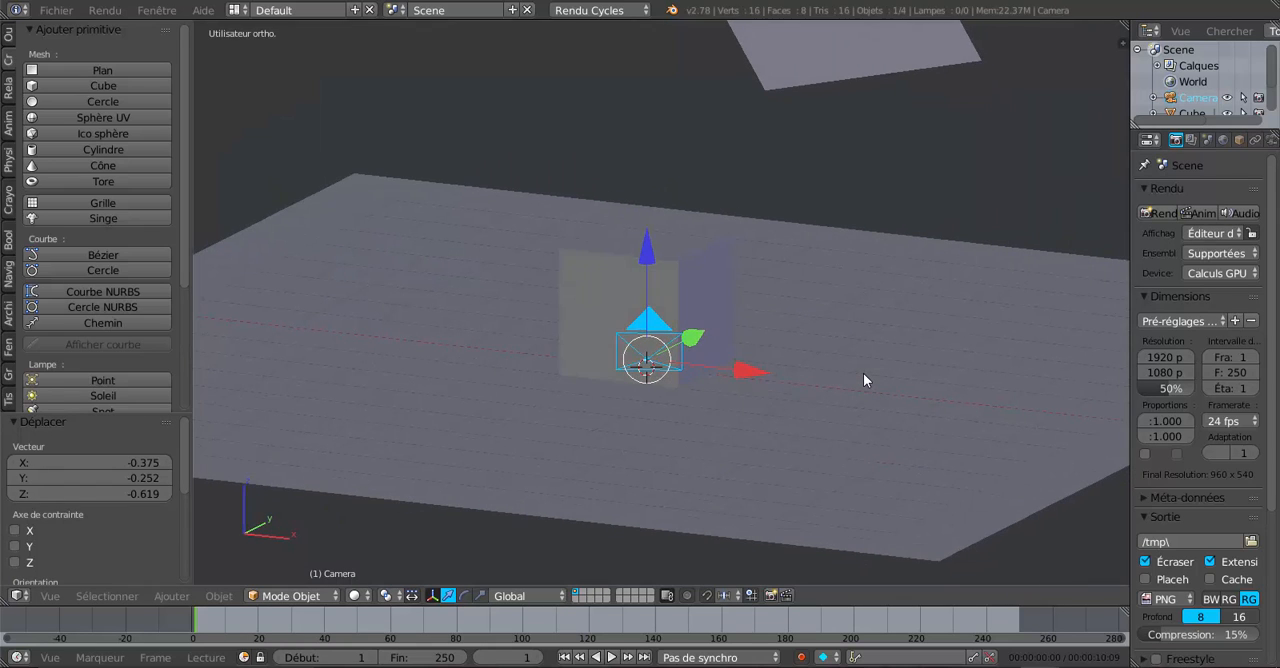
{"action": "key", "text": "ctrl+alt+KP_0"}
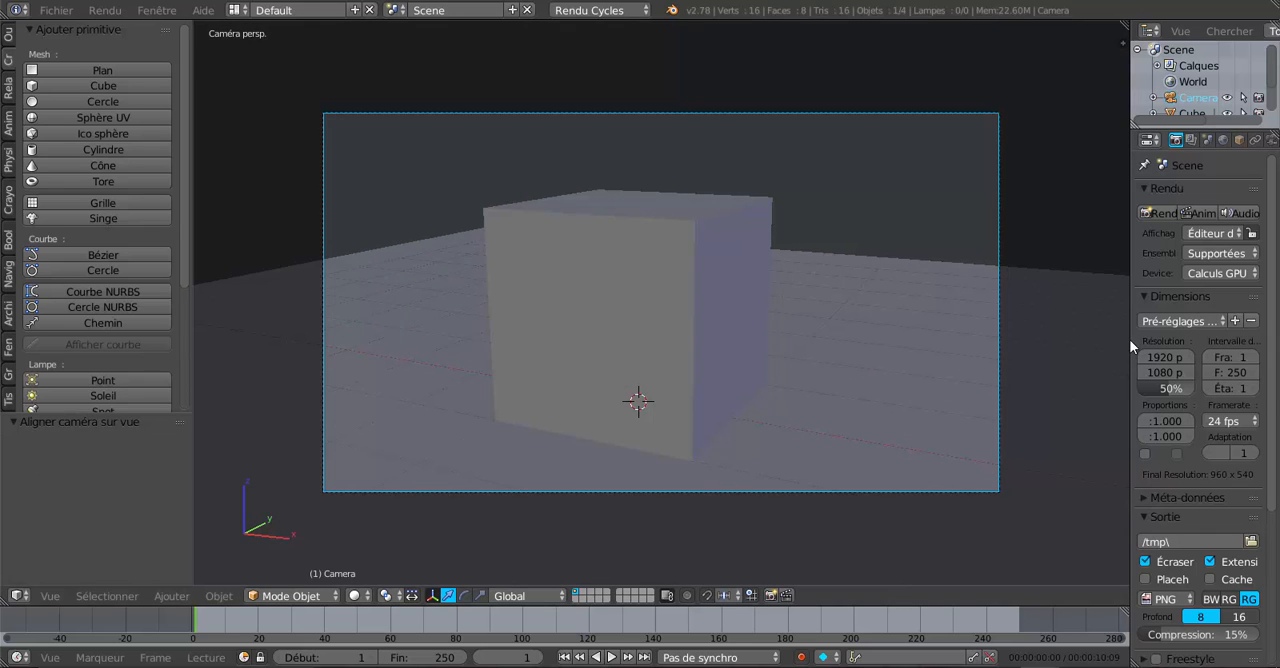
{"action": "left_click_drag", "start_coordinate": [1130, 345], "coordinate": [1029, 352]}
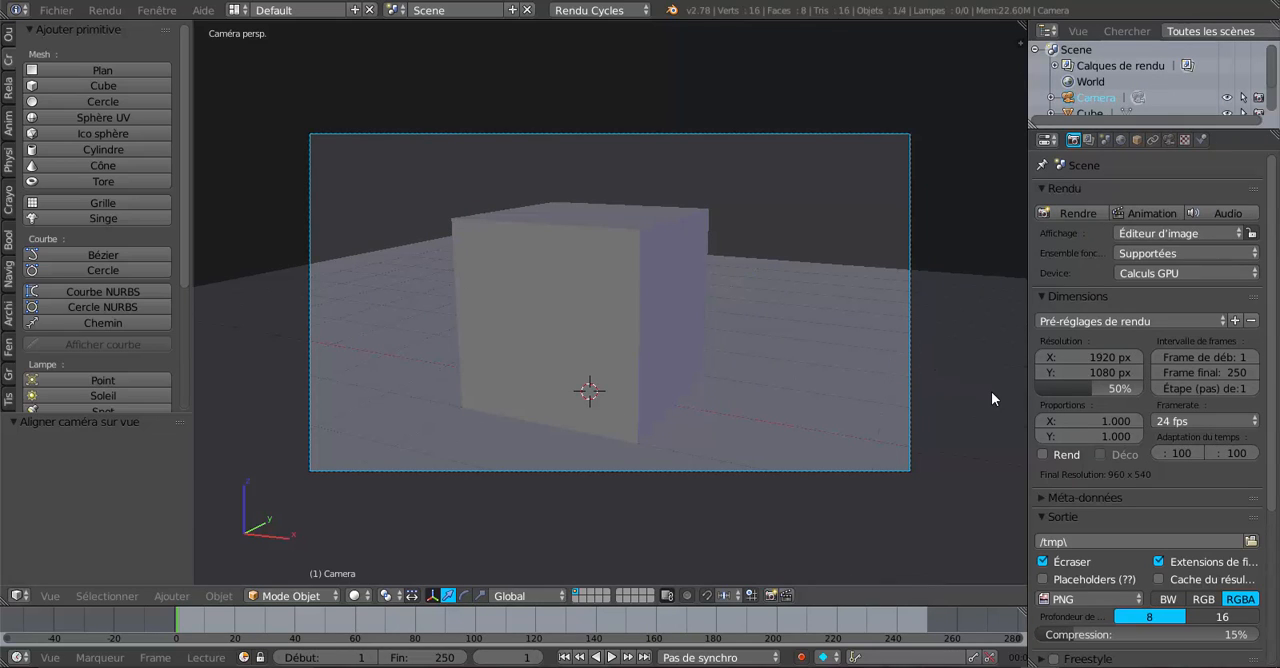
{"action": "scroll", "coordinate": [900, 288], "scroll_direction": "down", "scroll_amount": 5}
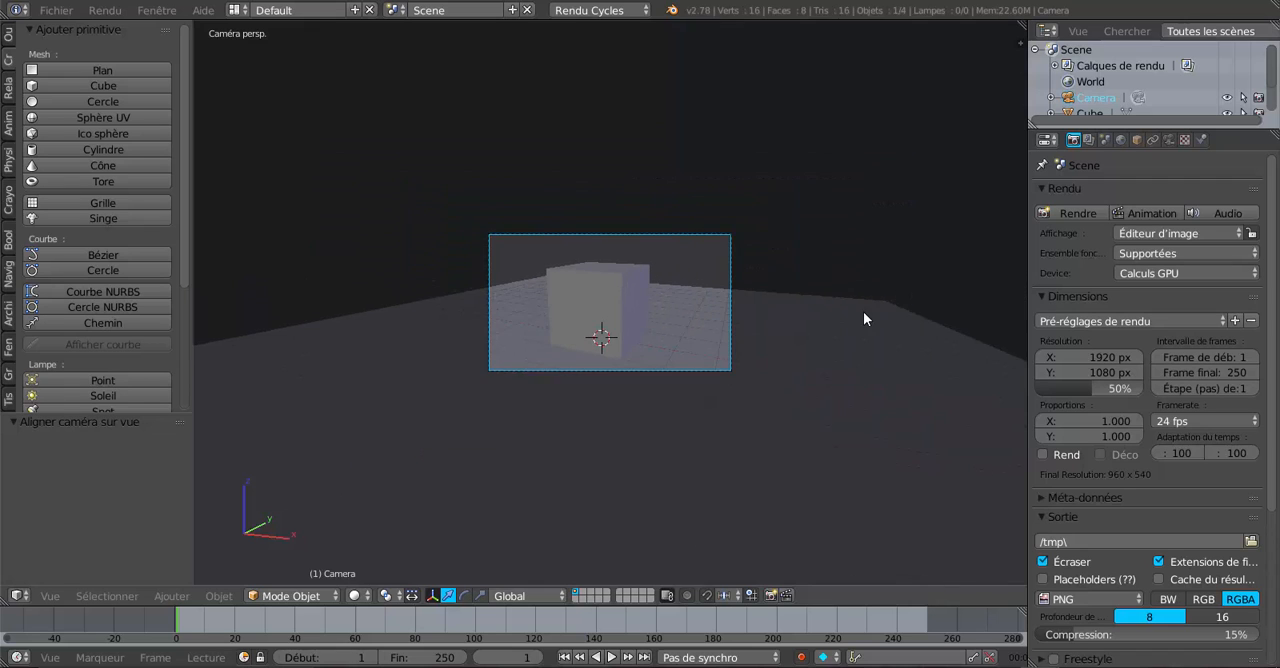
Step: Create a new material on the tilted plane above the cube
{"action": "key", "text": "KP_0"}
{"action": "right_click", "coordinate": [770, 96]}
{"action": "scroll", "coordinate": [859, 204], "scroll_direction": "down", "scroll_amount": 4}
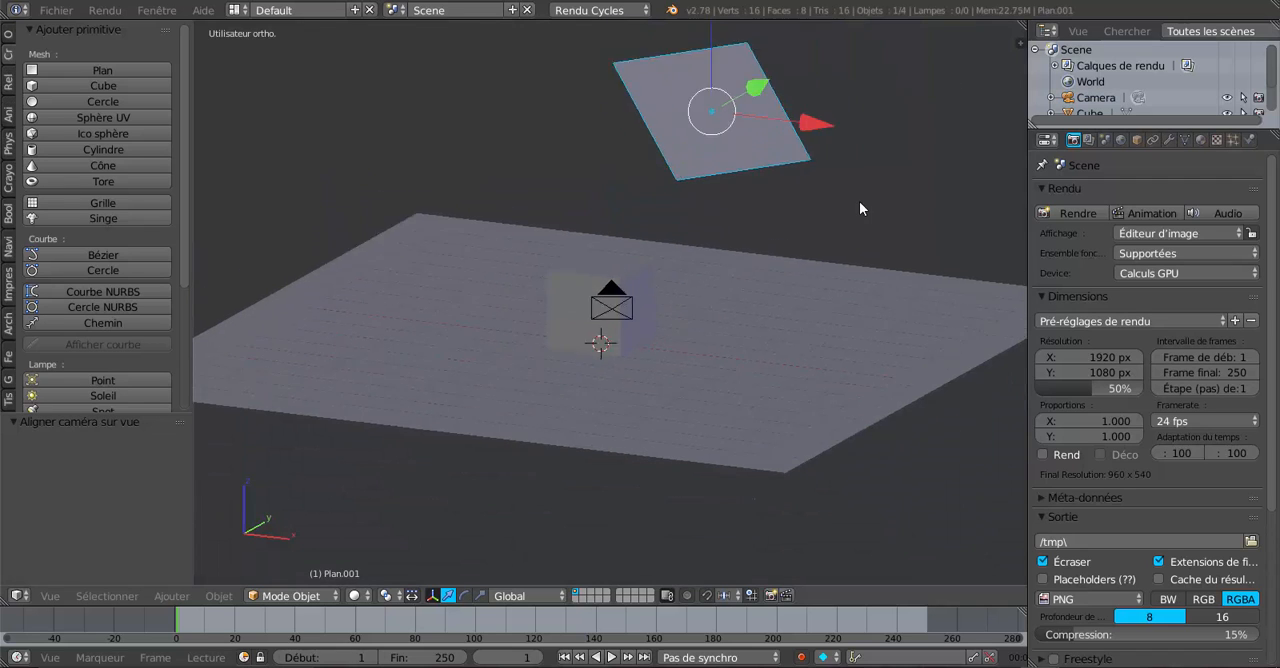
{"action": "left_click", "coordinate": [1201, 140]}
{"action": "left_click", "coordinate": [1115, 246]}
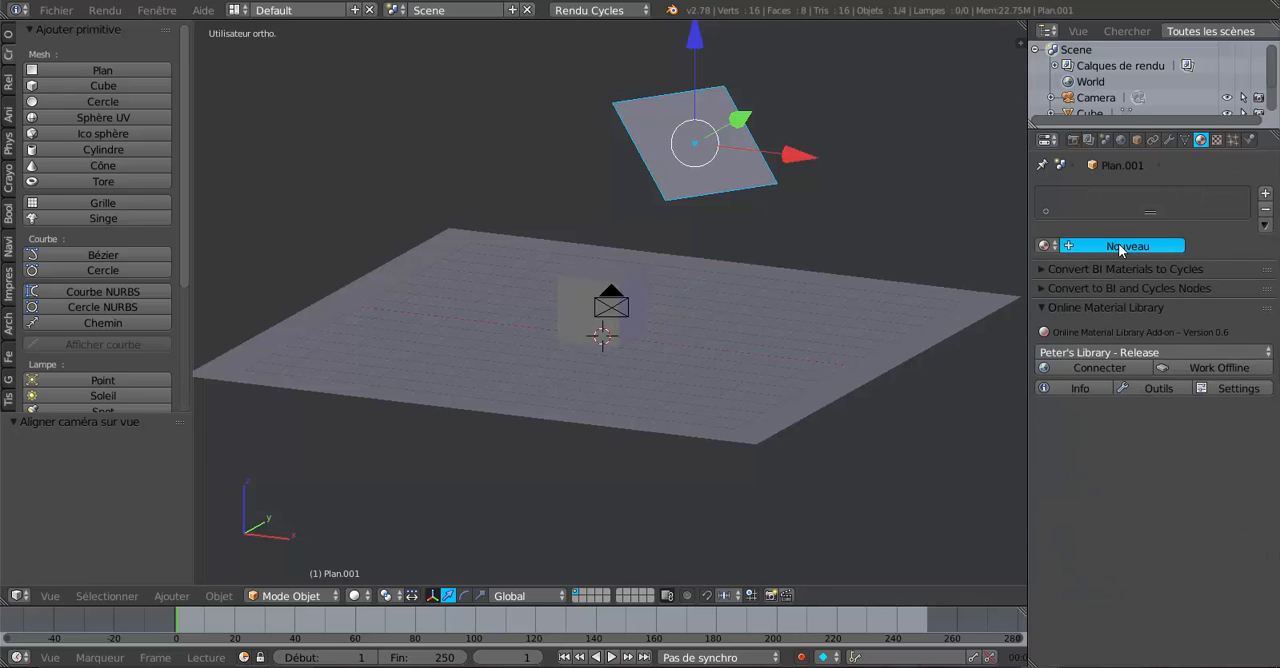
Step: Set the tilted plane's surface shader to Émission with a Force of 5.200
{"action": "left_click", "coordinate": [1165, 333]}
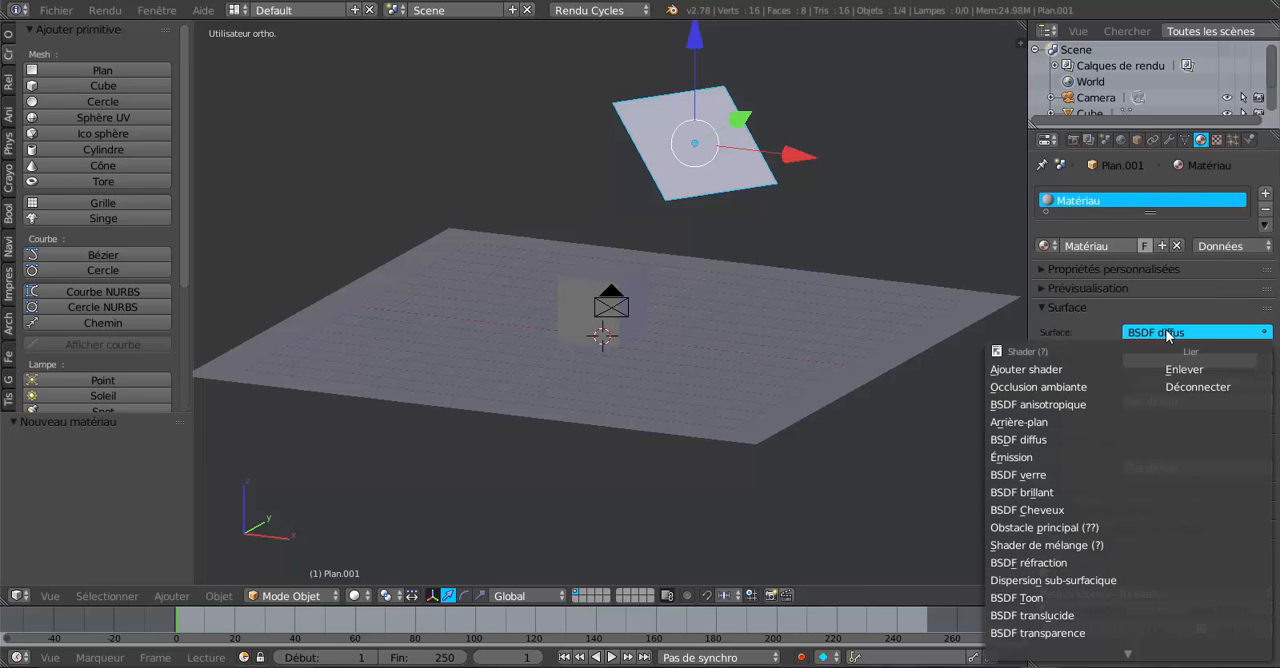
{"action": "left_click", "coordinate": [1061, 458]}
{"action": "left_click_drag", "start_coordinate": [1184, 382], "coordinate": [1227, 382]}
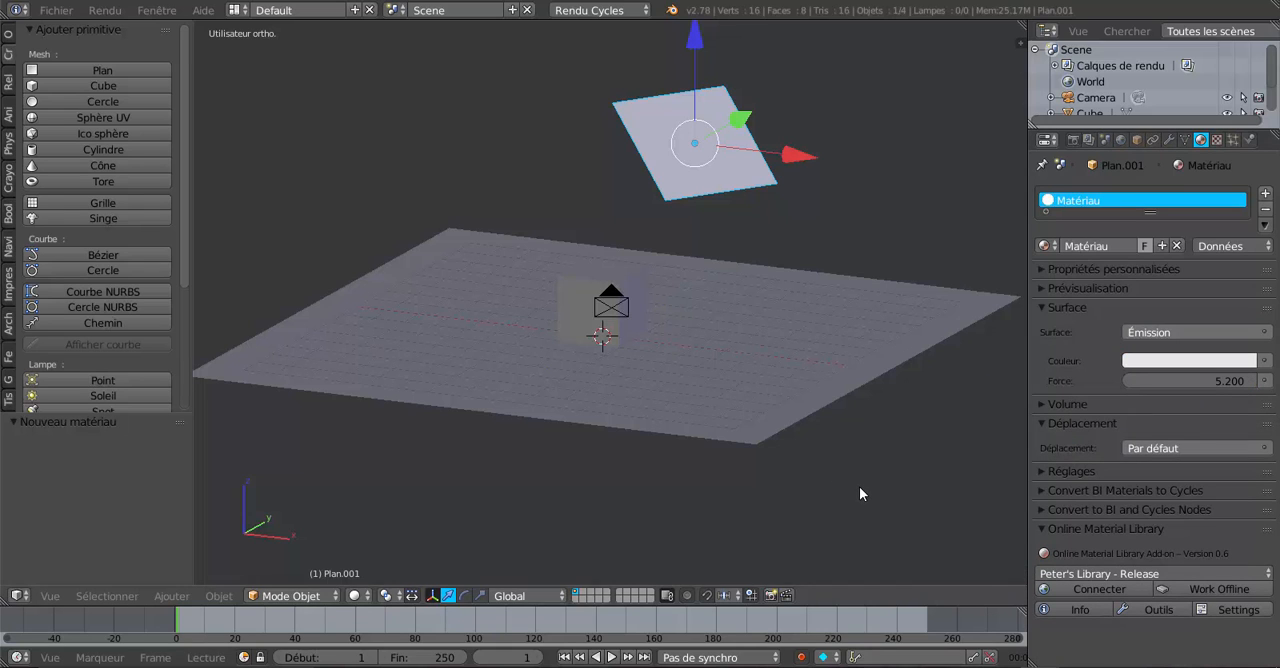
Step: Show the camera view filling the viewport with Rendu shading to preview the lighting on the cube
{"action": "key", "text": "KP_0"}
{"action": "key", "text": "Home"}
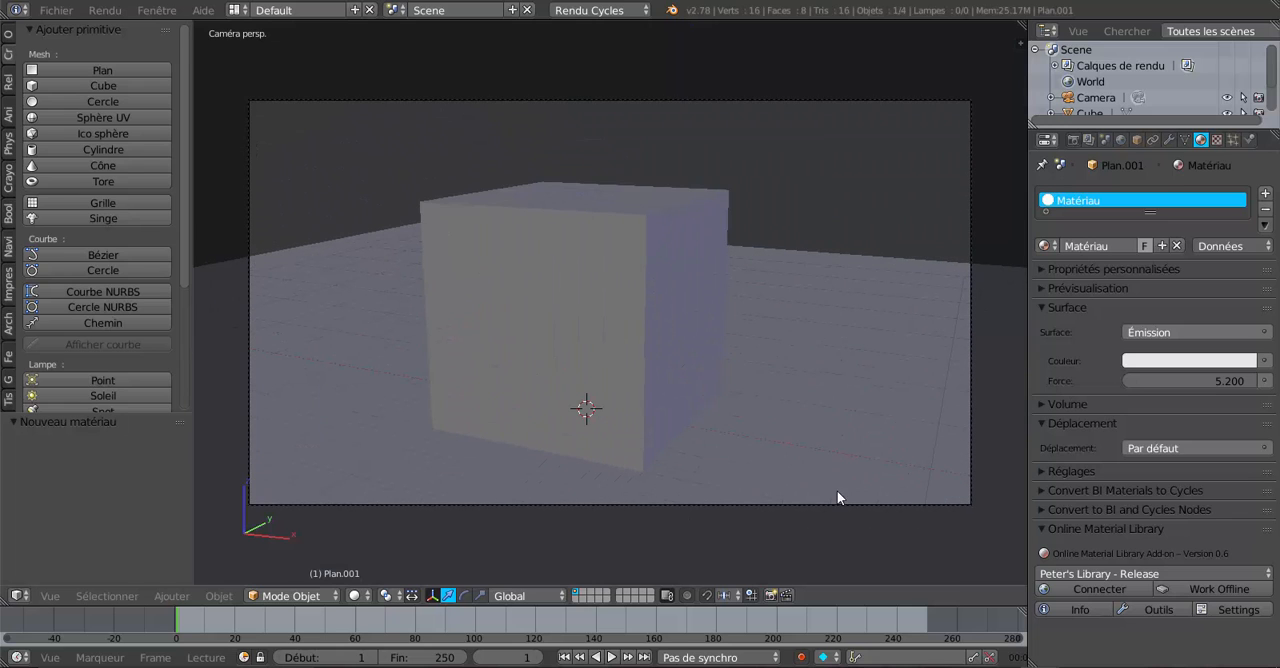
{"action": "left_click", "coordinate": [353, 596]}
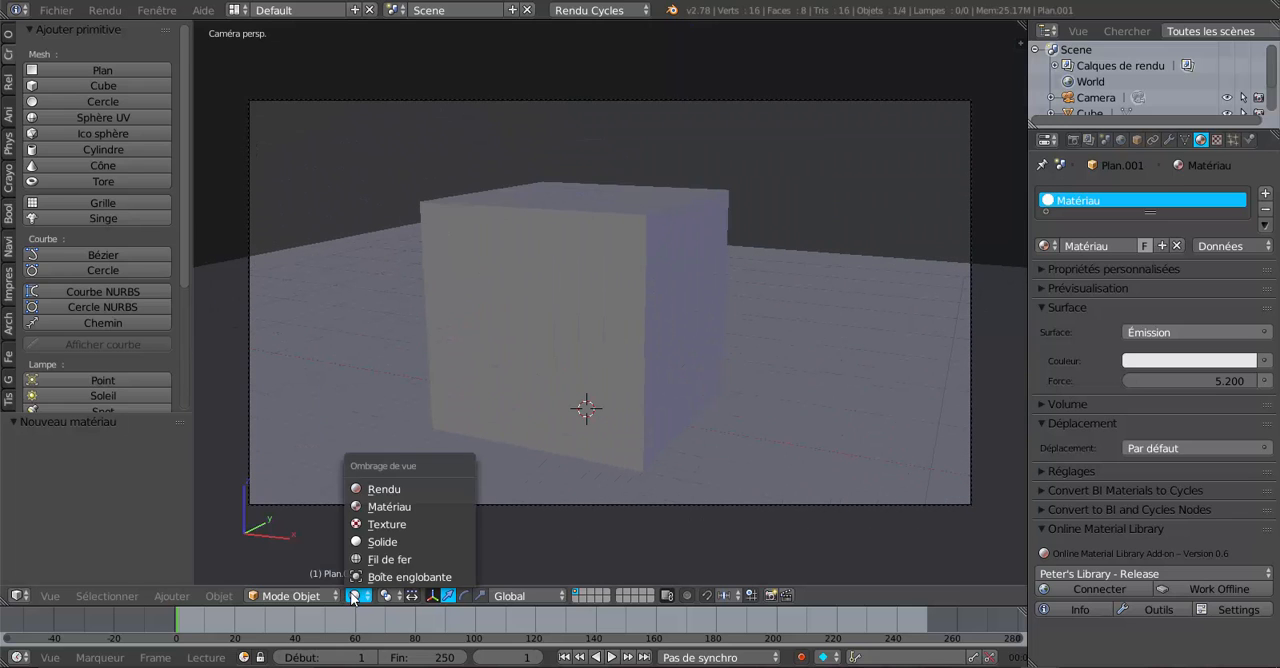
{"action": "left_click", "coordinate": [359, 489]}
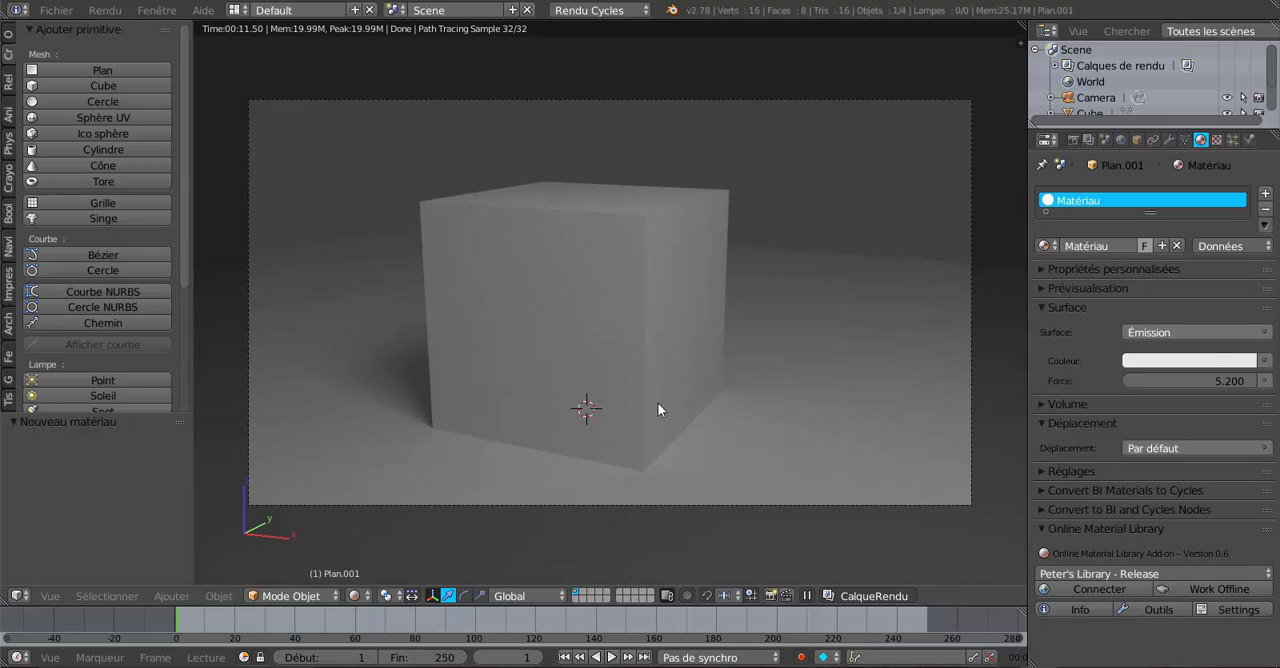
{"action": "left_click", "coordinate": [949, 510]}
{"action": "scroll", "coordinate": [786, 416], "scroll_direction": "up", "scroll_amount": 1}
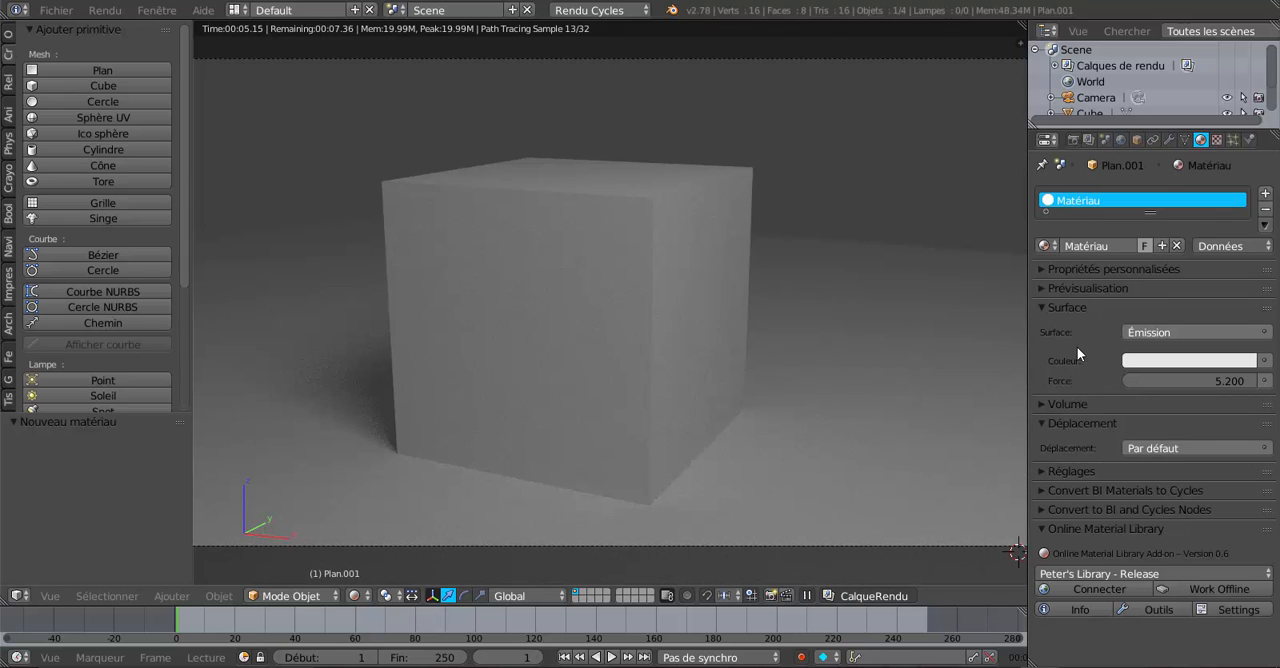
Step: Create a new BSDF diffus material on the cube and set its colour to a pale sandy yellow
{"action": "left_click", "coordinate": [1171, 359]}
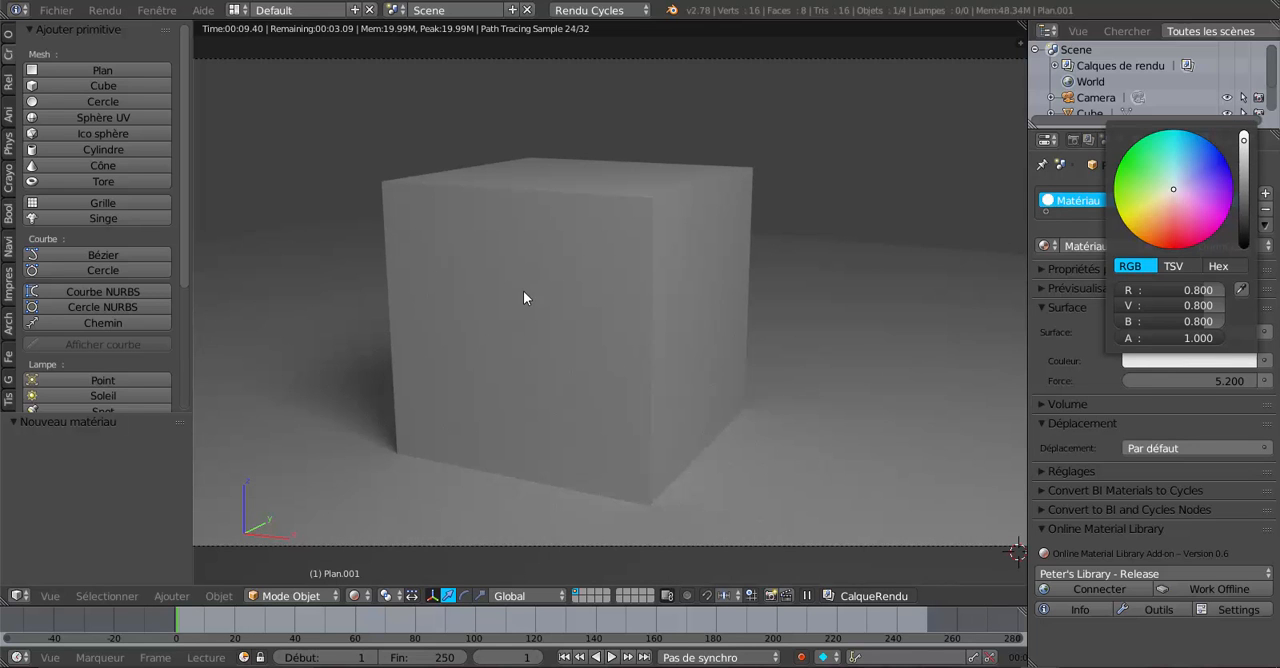
{"action": "right_click", "coordinate": [524, 290]}
{"action": "left_click", "coordinate": [1126, 244]}
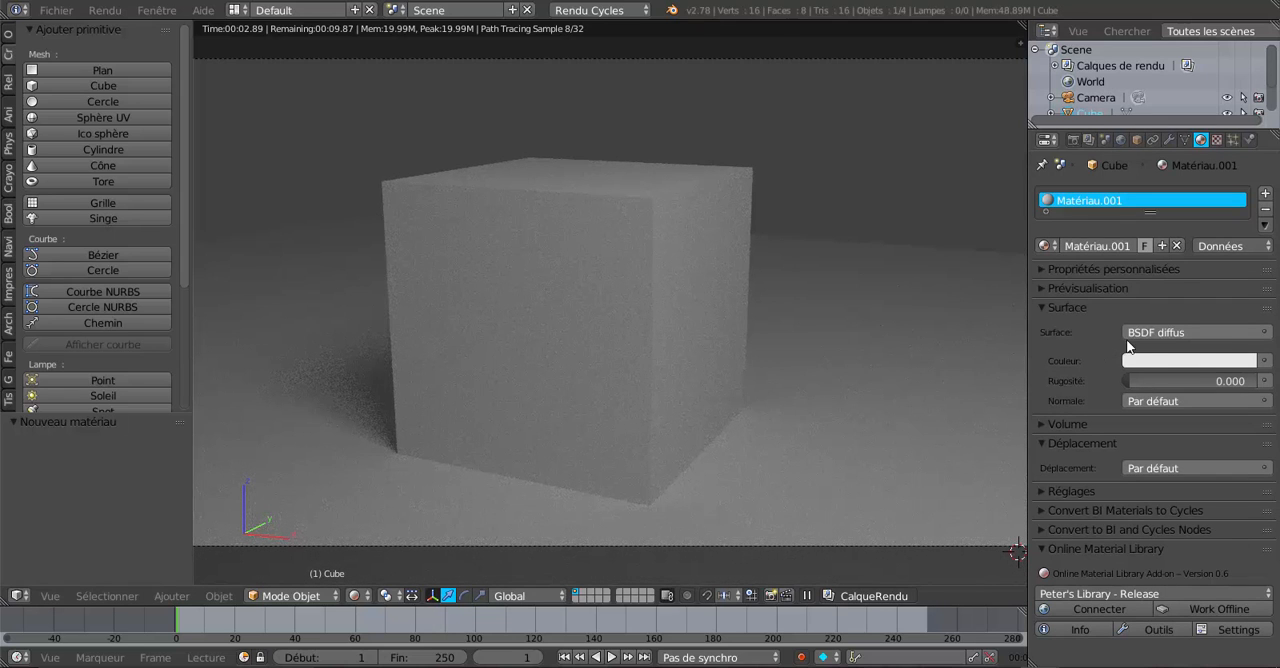
{"action": "left_click", "coordinate": [1196, 362]}
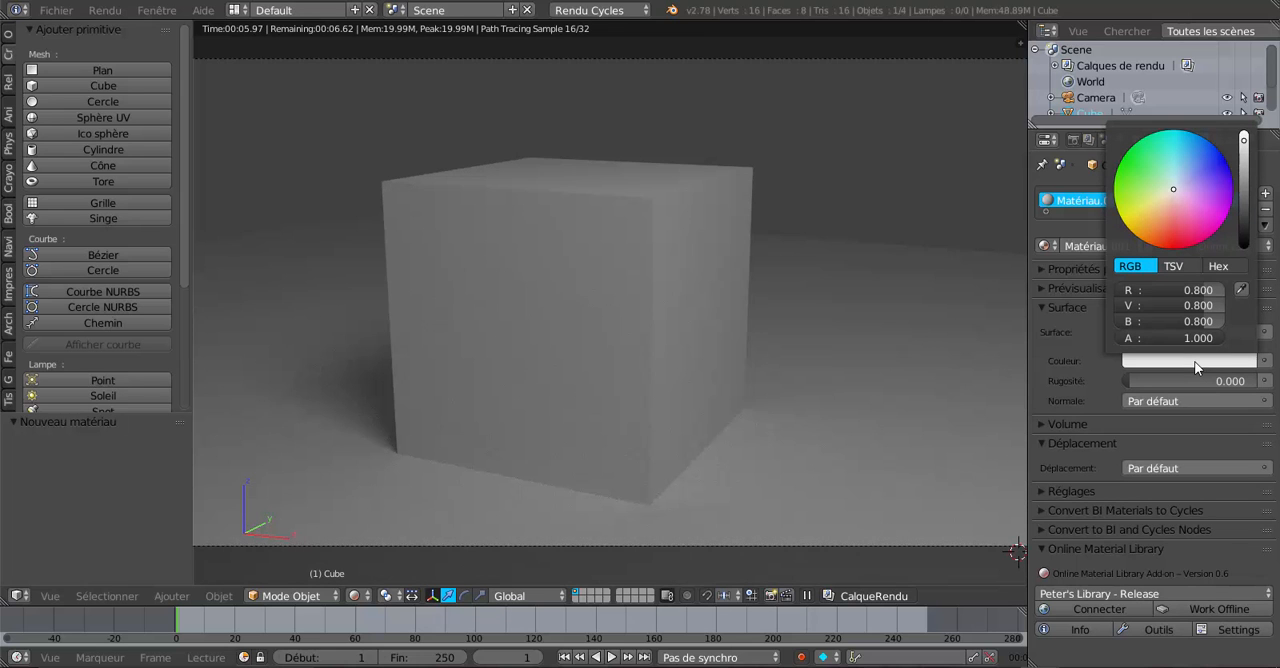
{"action": "left_click", "coordinate": [1160, 204]}
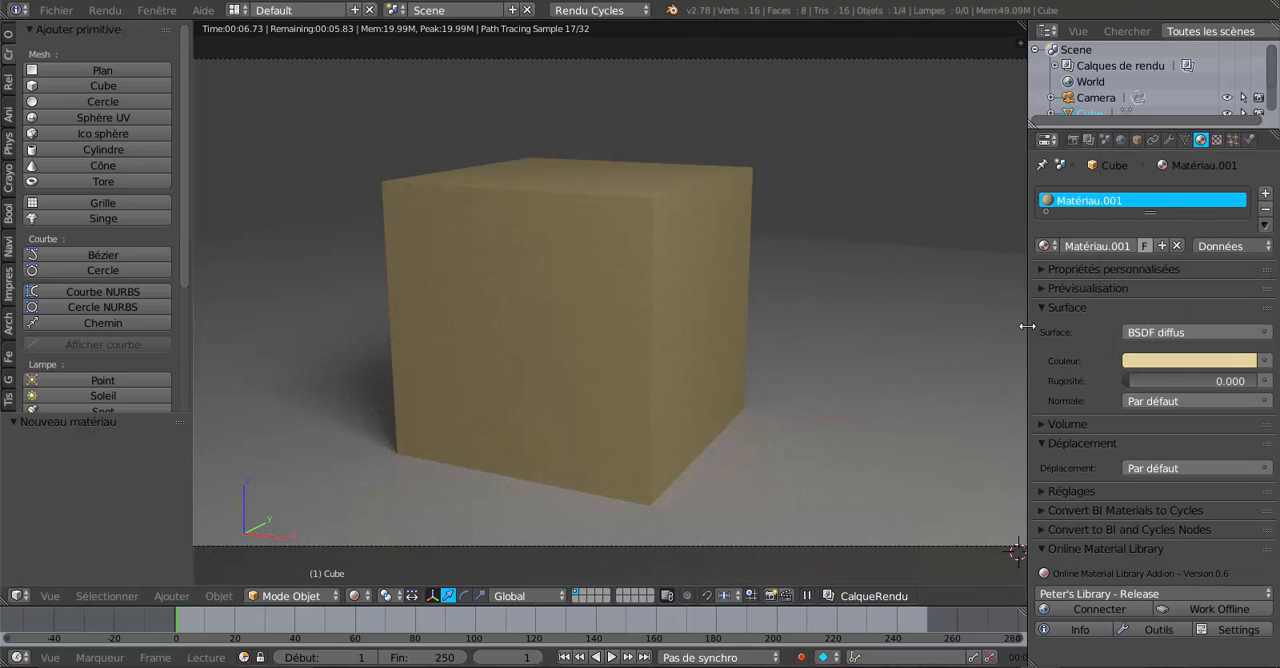
Step: Narrow the properties editor and set the Cycles render device to CPU
{"action": "left_click_drag", "start_coordinate": [1102, 320], "coordinate": [1101, 321]}
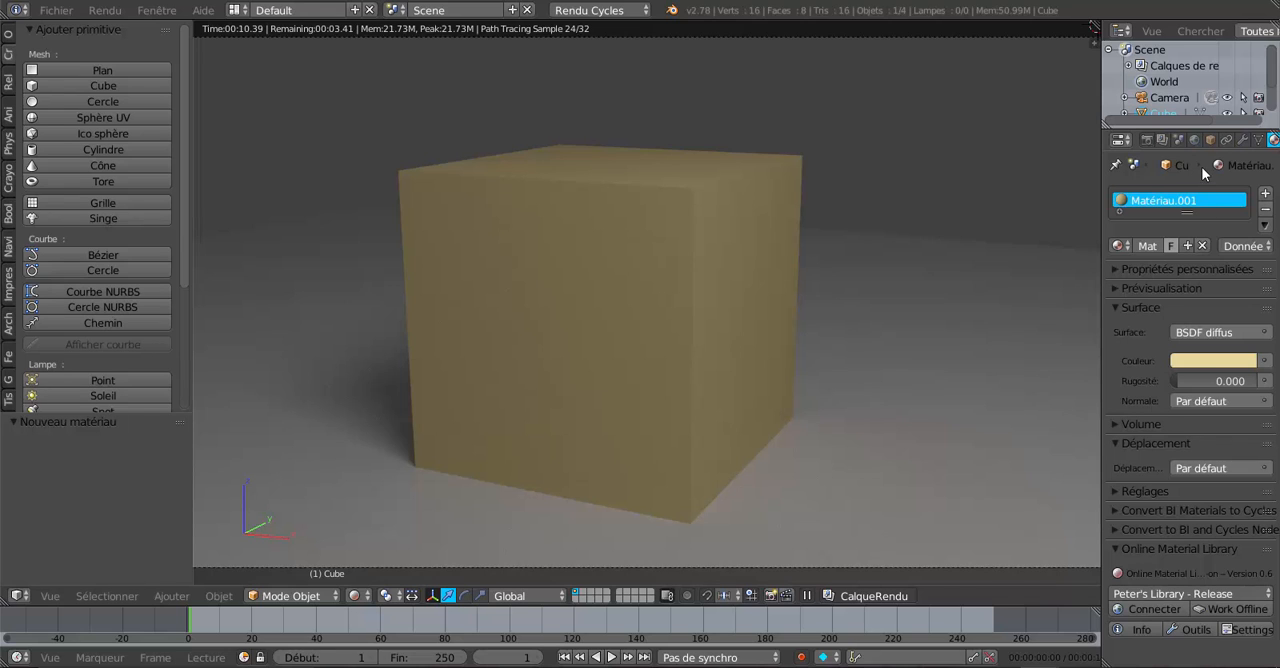
{"action": "left_click", "coordinate": [1147, 141]}
{"action": "left_click", "coordinate": [1203, 275]}
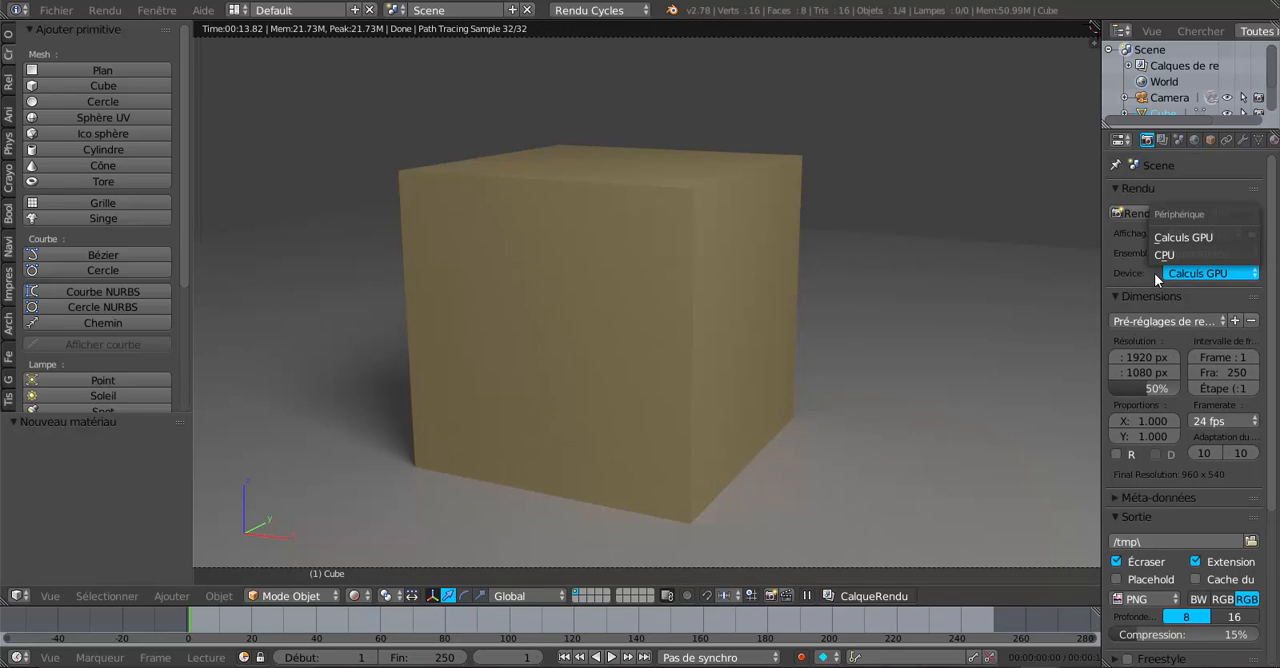
{"action": "left_click", "coordinate": [1158, 254]}
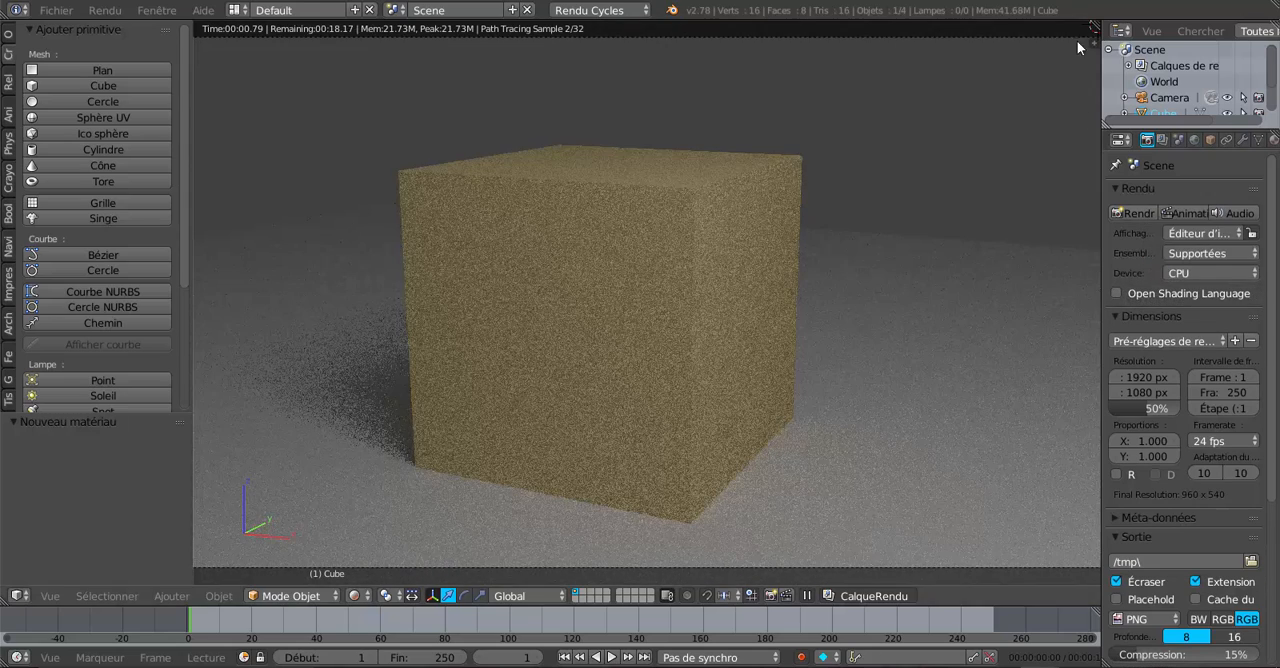
Step: Split the 3D view, turn the new area into an Éditeur de nœuds and hide its sidebar
{"action": "left_click_drag", "start_coordinate": [1094, 27], "coordinate": [866, 85]}
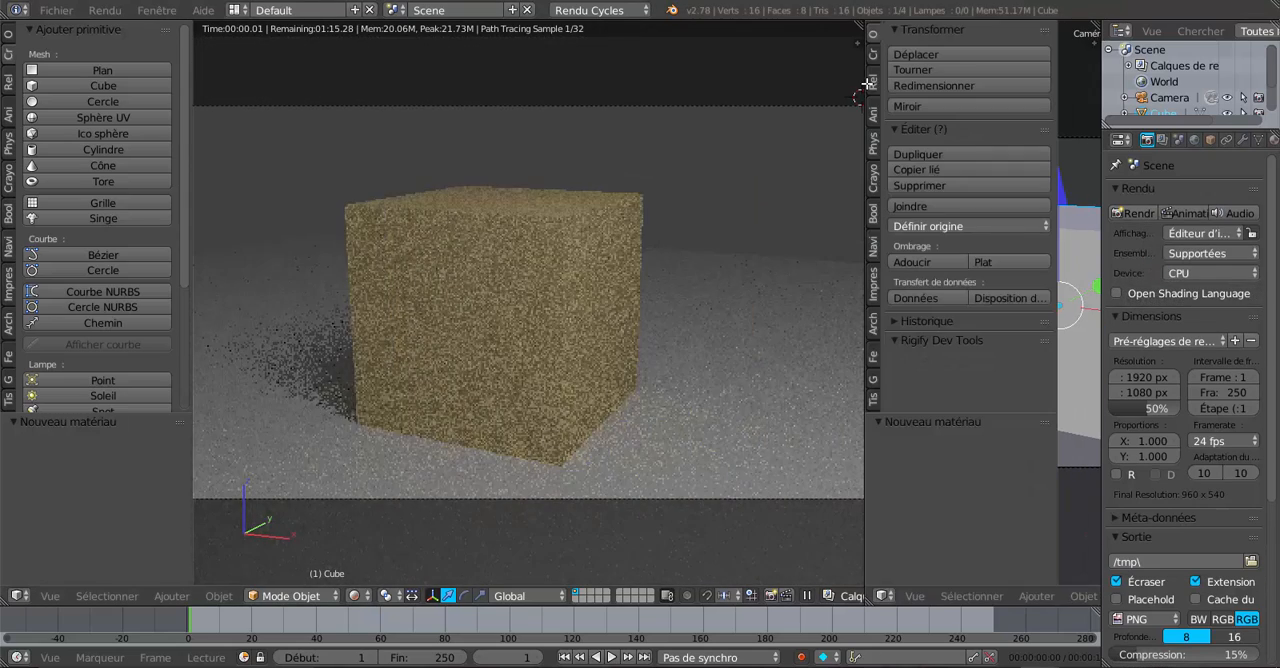
{"action": "left_click", "coordinate": [882, 596]}
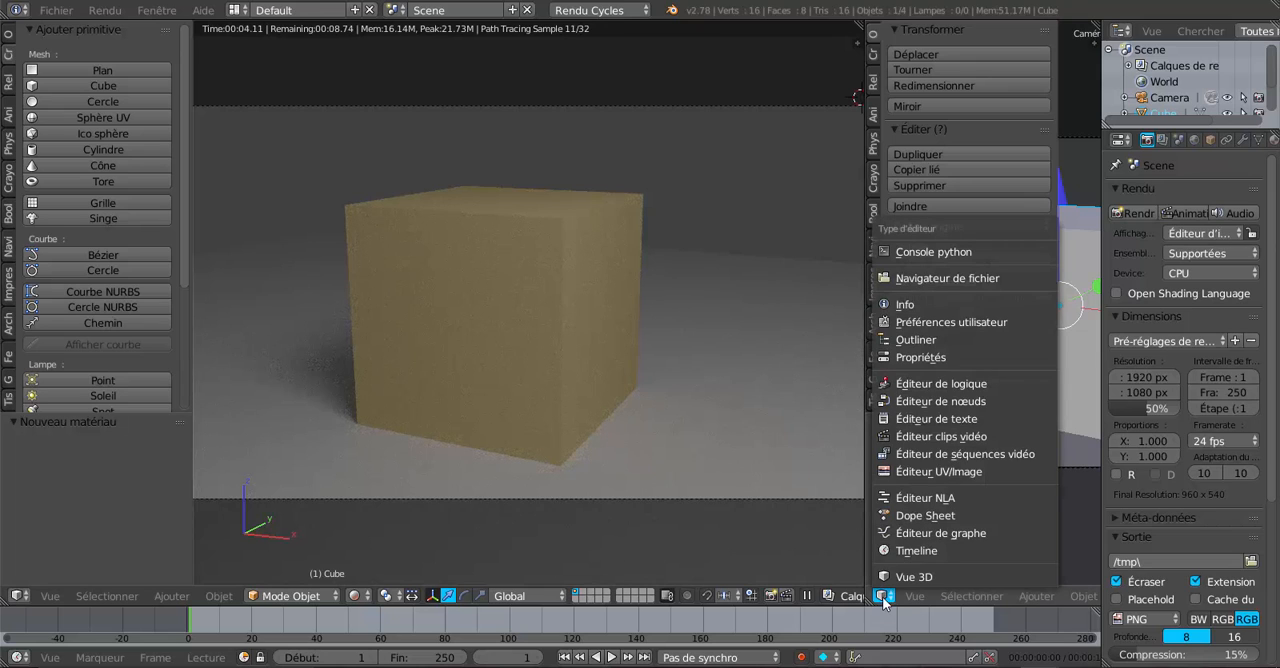
{"action": "left_click", "coordinate": [913, 401]}
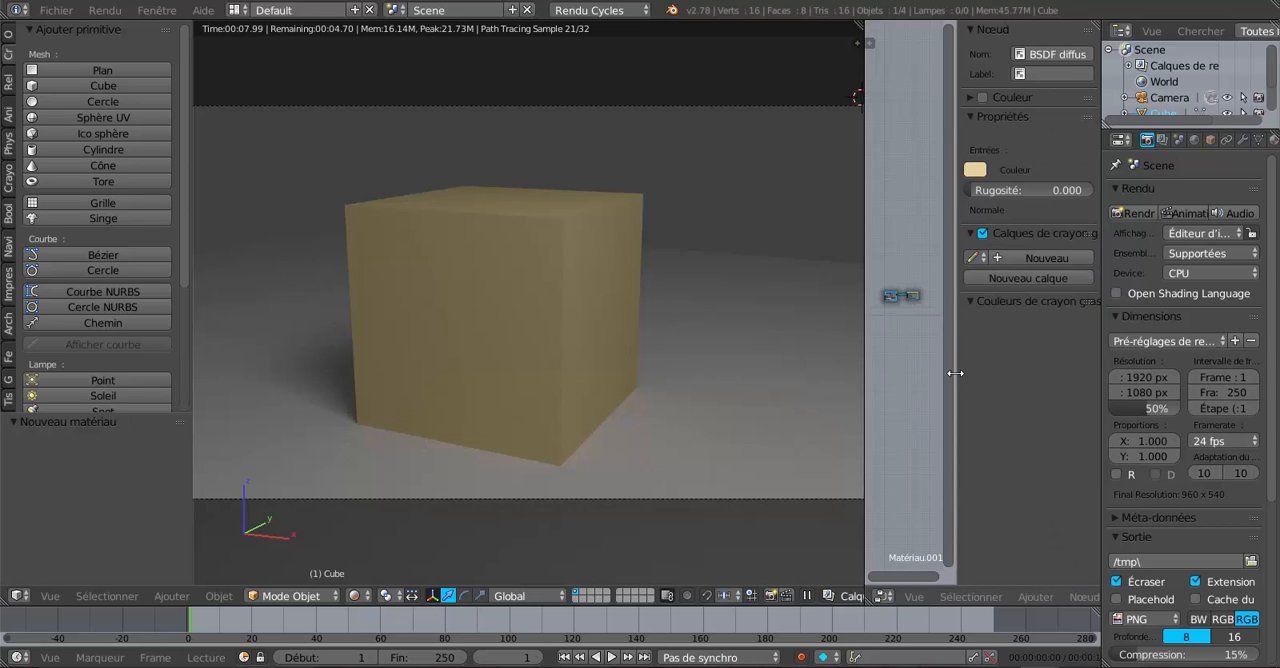
{"action": "left_click_drag", "start_coordinate": [955, 373], "coordinate": [1109, 374]}
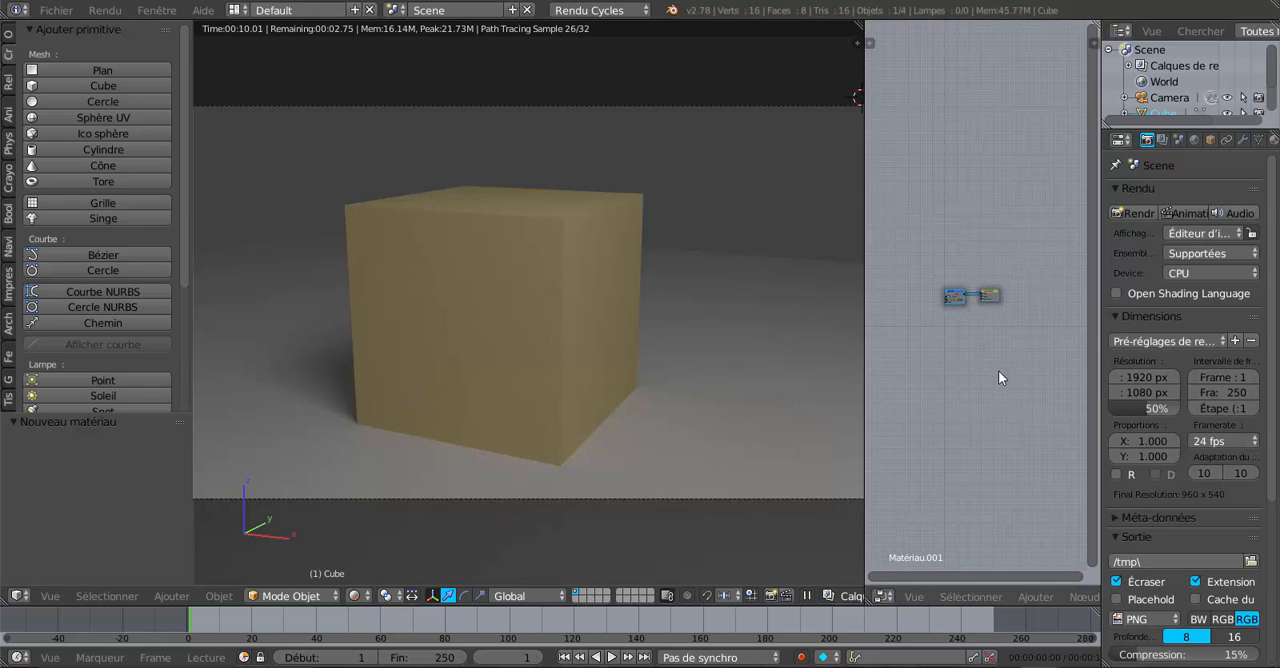
Step: Widen the node editor and place the BSDF diffus node above and to the left of Sortie de matériau
{"action": "middle_click_drag", "start_coordinate": [998, 370], "coordinate": [1017, 170], "text": "ctrl"}
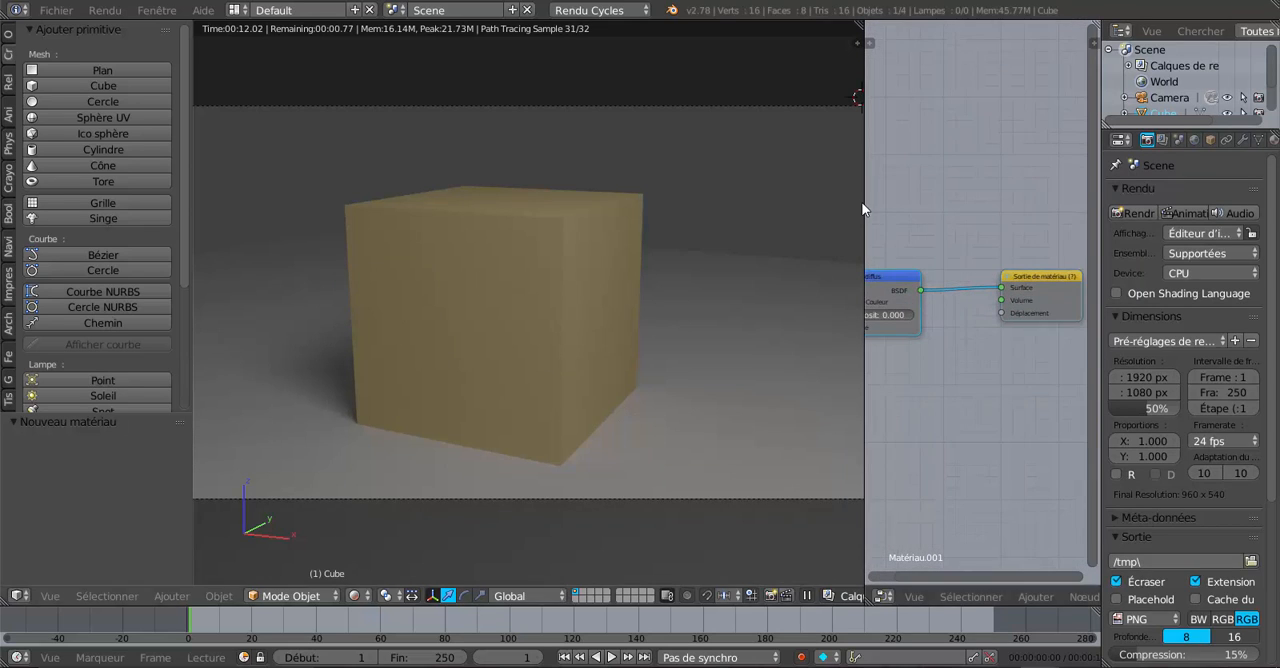
{"action": "left_click_drag", "start_coordinate": [862, 205], "coordinate": [808, 209]}
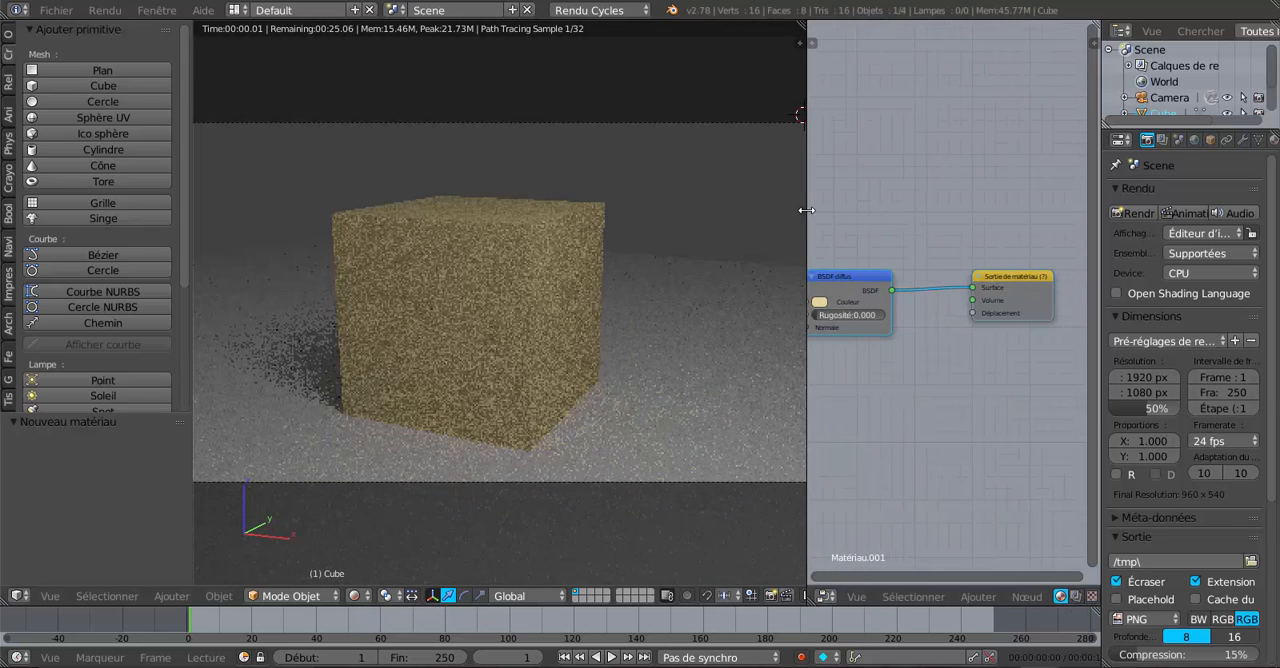
{"action": "left_click_drag", "start_coordinate": [817, 287], "coordinate": [917, 228]}
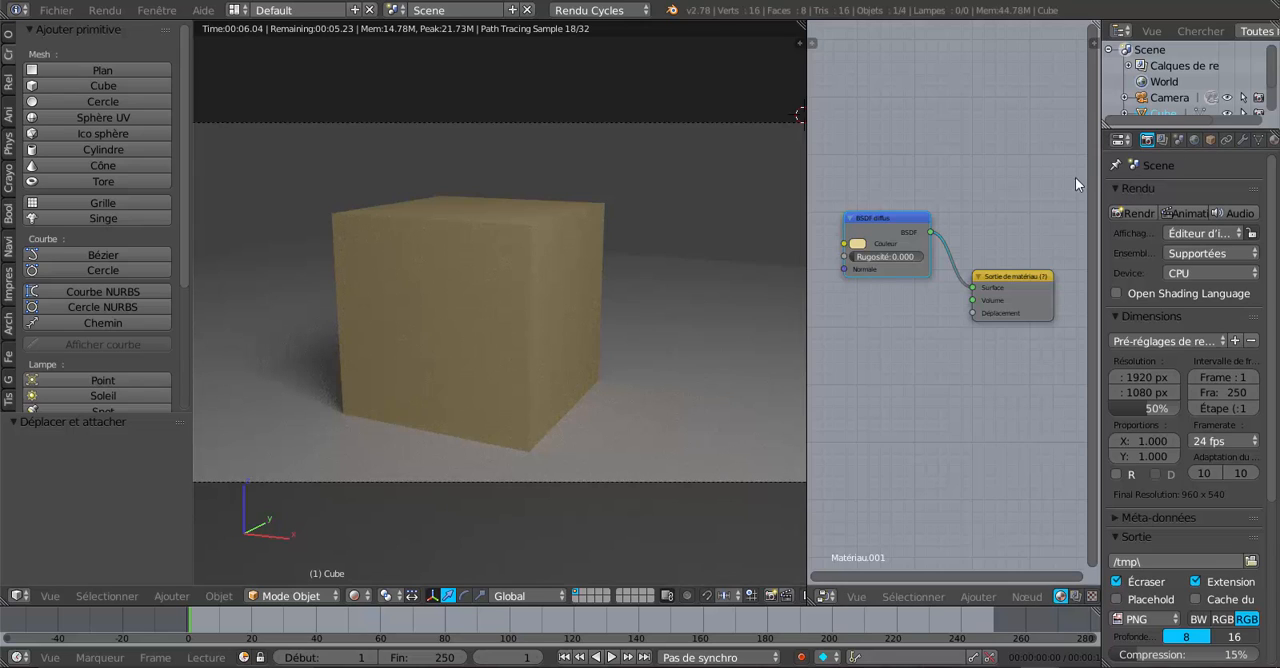
{"action": "scroll", "coordinate": [1029, 325], "scroll_direction": "up", "scroll_amount": 1}
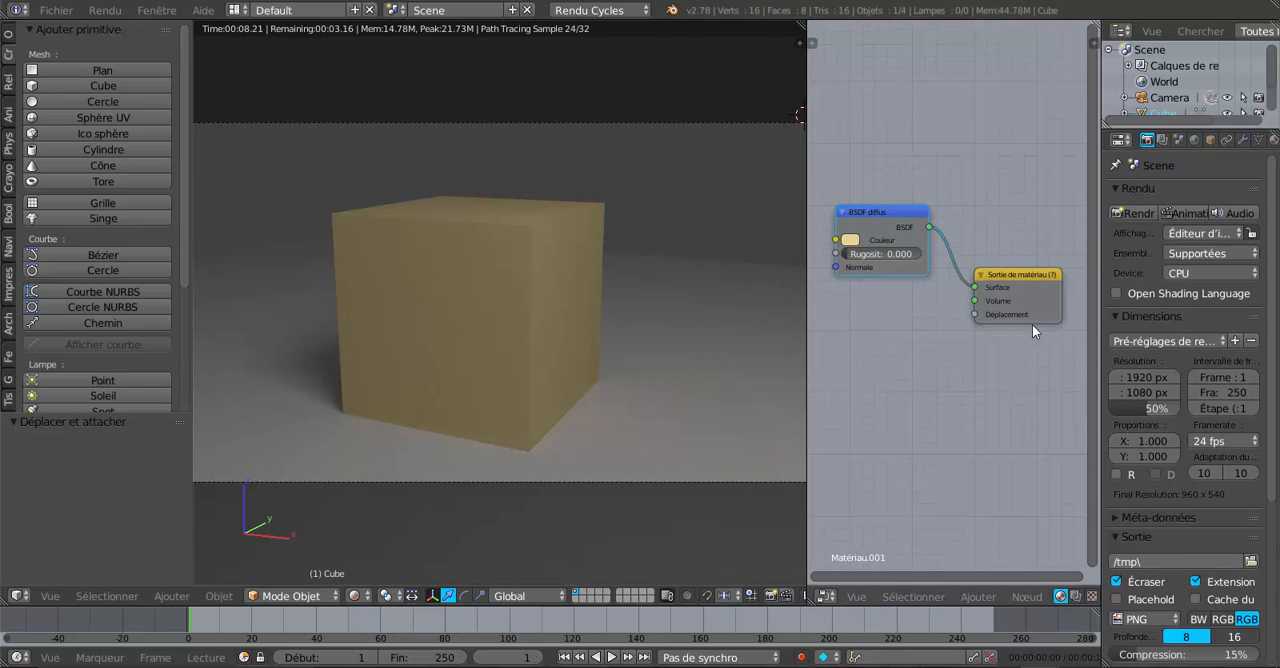
{"action": "scroll", "coordinate": [1232, 142], "scroll_direction": "down", "scroll_amount": 2}
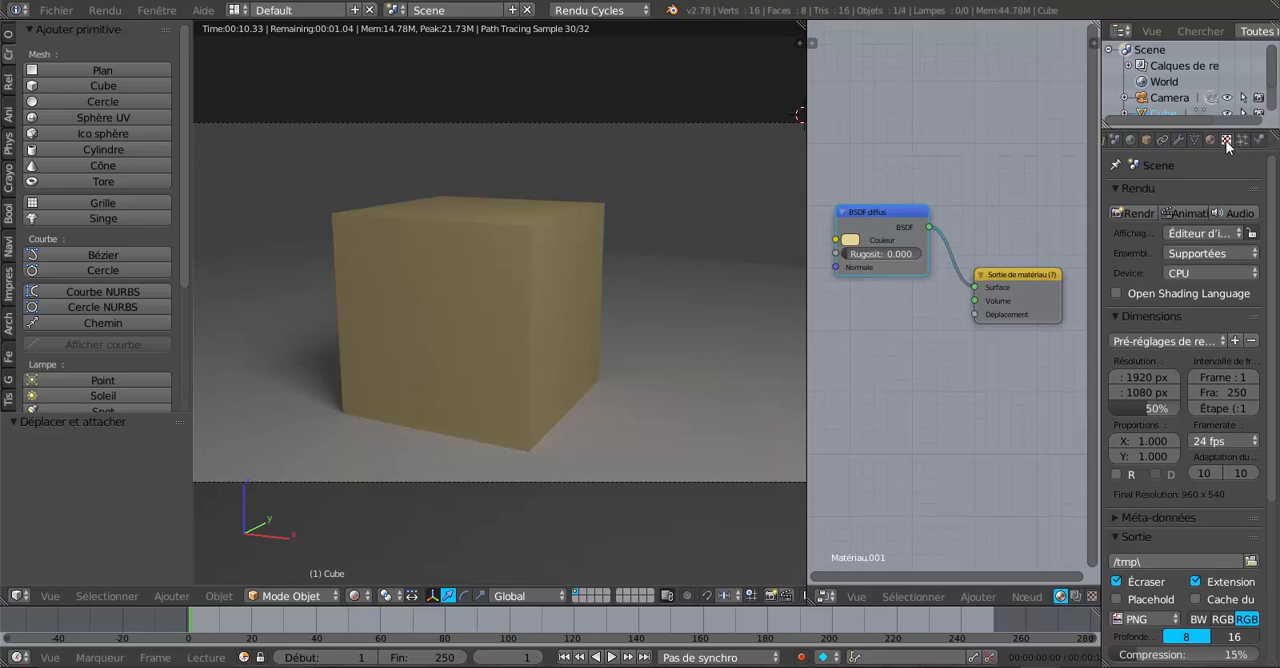
Step: Show the cube's material settings in a wider properties editor and link a Texture image to the diffuse colour
{"action": "left_click", "coordinate": [1211, 140]}
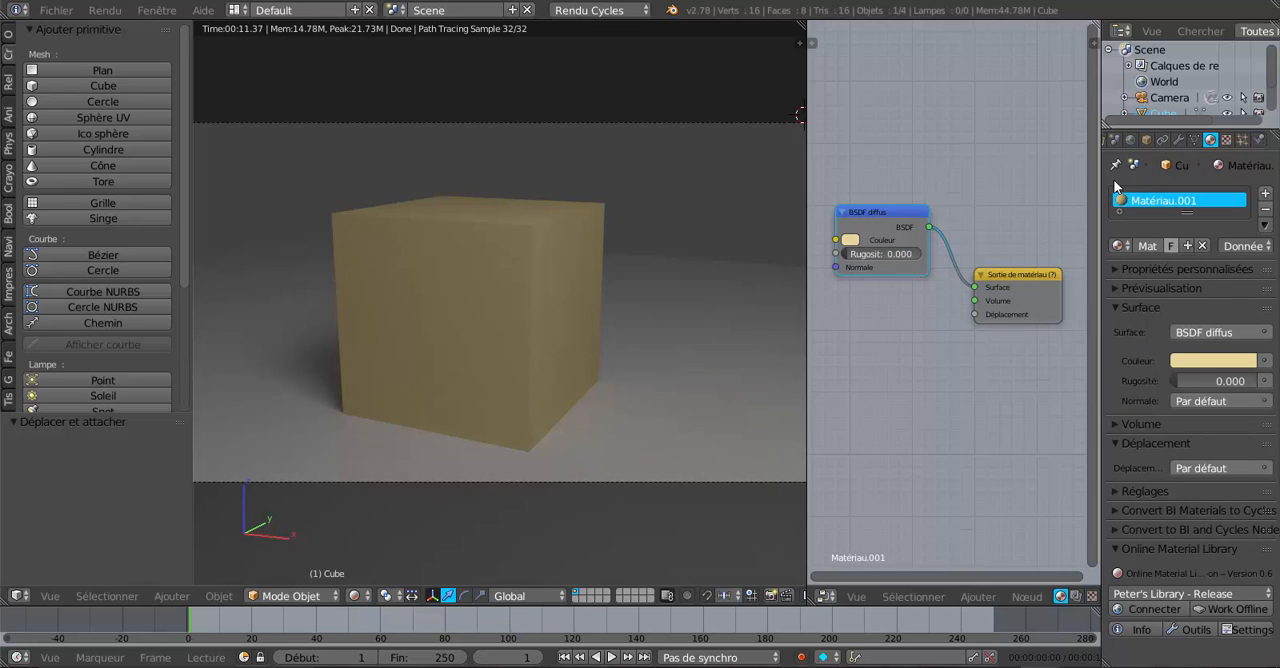
{"action": "left_click_drag", "start_coordinate": [1100, 188], "coordinate": [1063, 192]}
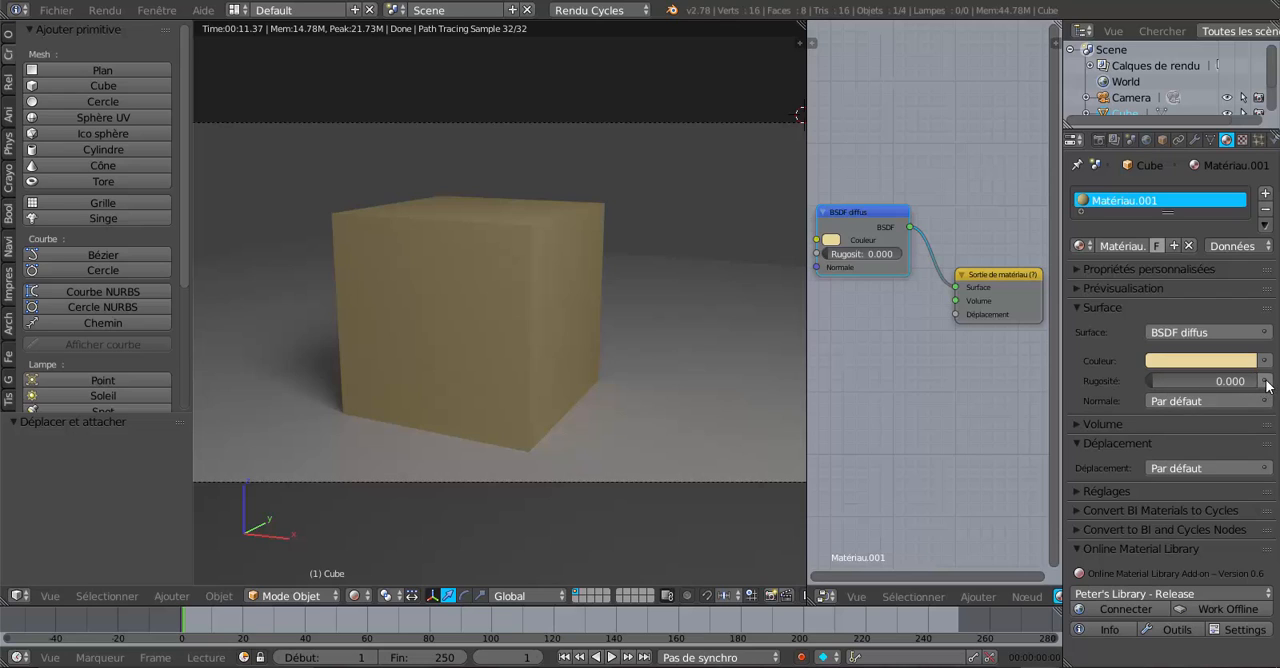
{"action": "left_click", "coordinate": [1266, 334]}
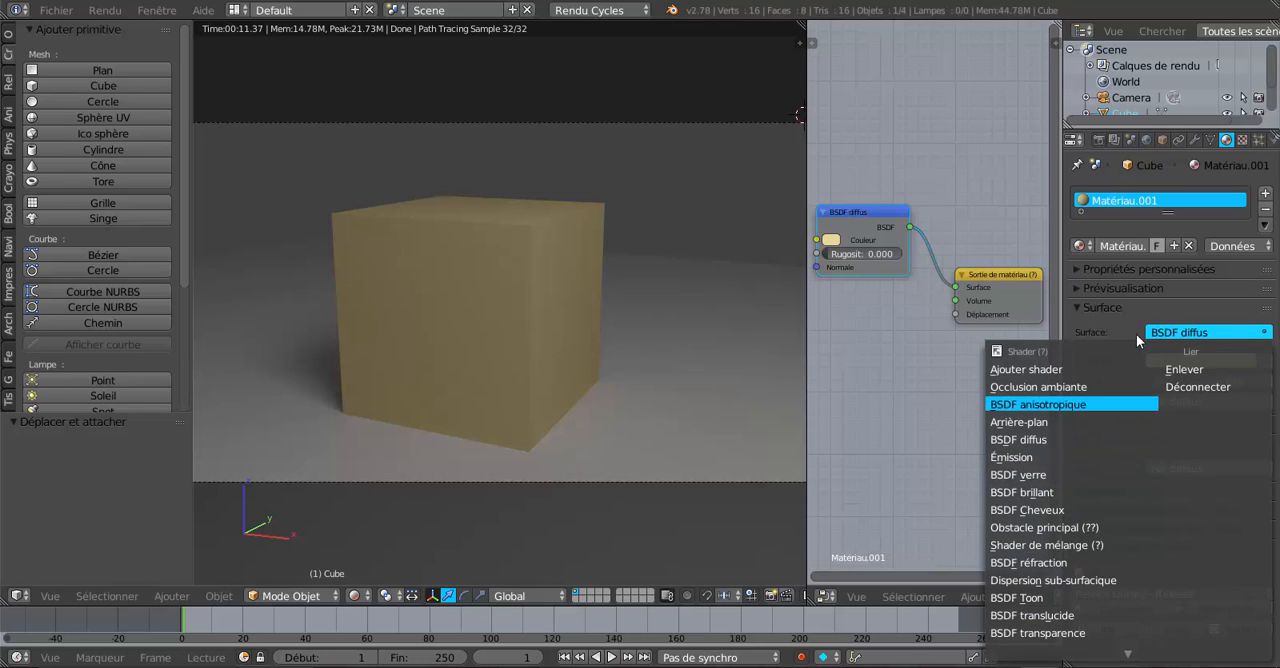
{"action": "left_click", "coordinate": [1264, 360]}
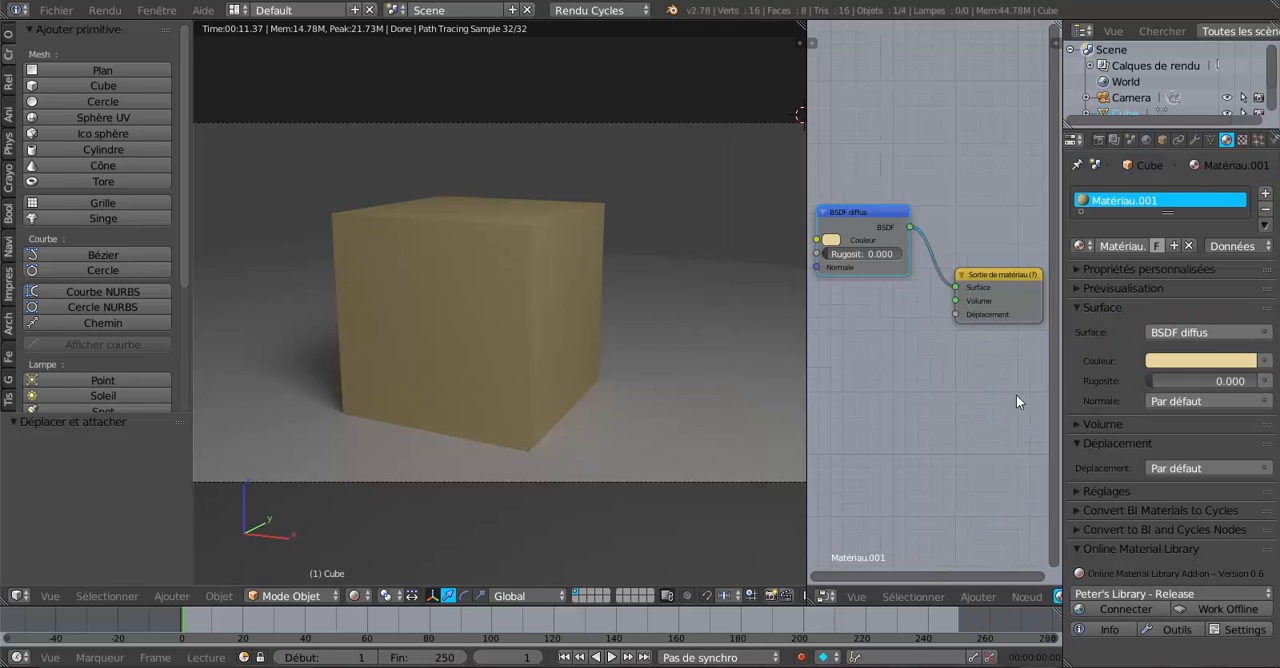
{"action": "left_click", "coordinate": [1266, 382]}
{"action": "left_click", "coordinate": [1264, 361]}
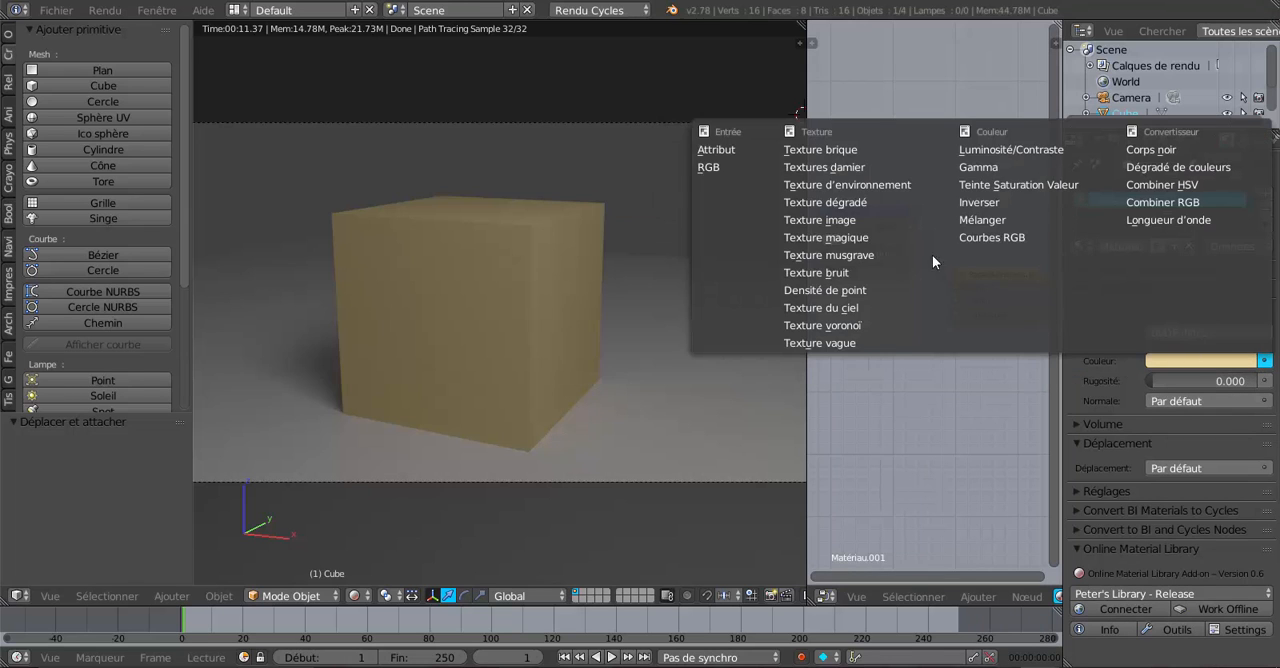
{"action": "left_click", "coordinate": [863, 221]}
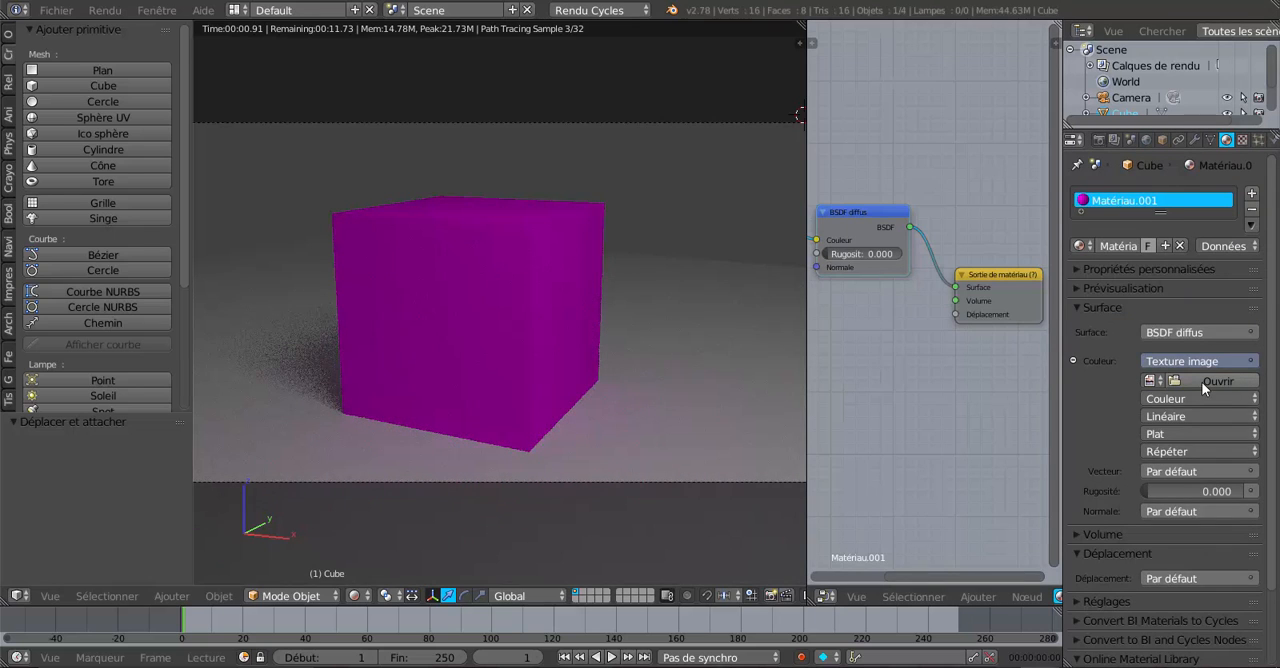
Step: Enlarge the node editor and frame the material's node chain, including the Texture image node
{"action": "scroll", "coordinate": [880, 396], "scroll_direction": "down", "scroll_amount": 3}
{"action": "scroll", "coordinate": [885, 391], "scroll_direction": "down", "scroll_amount": 1}
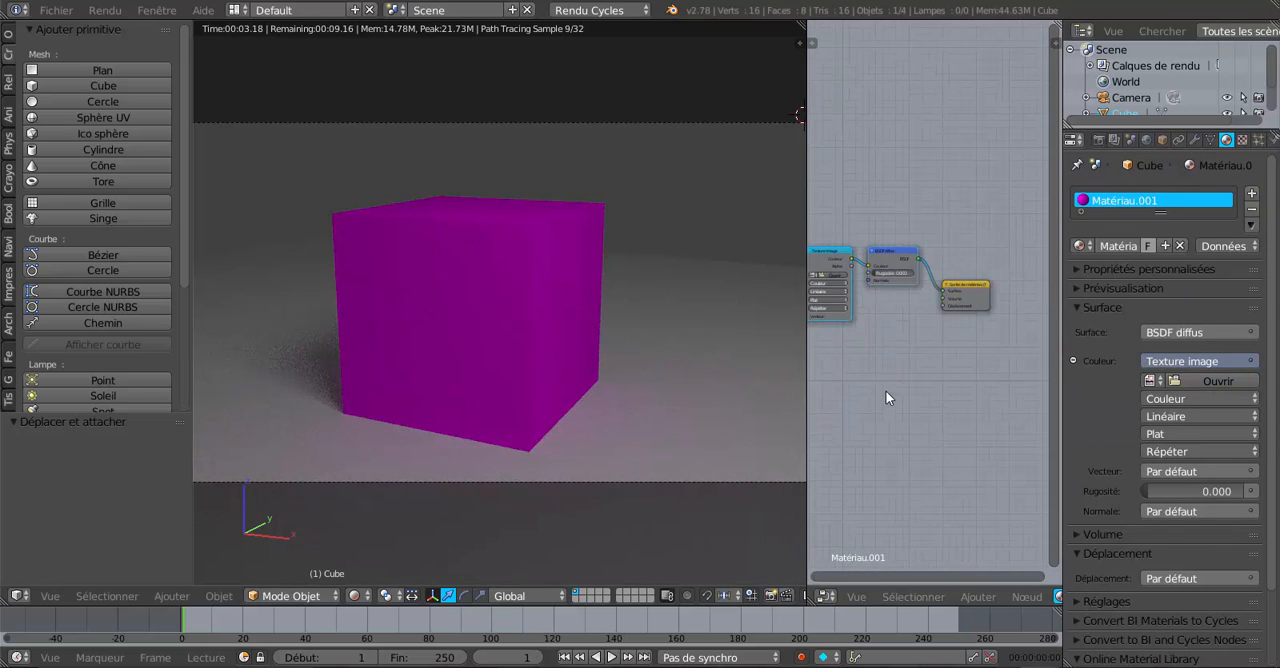
{"action": "middle_click_drag", "start_coordinate": [885, 390], "coordinate": [923, 391]}
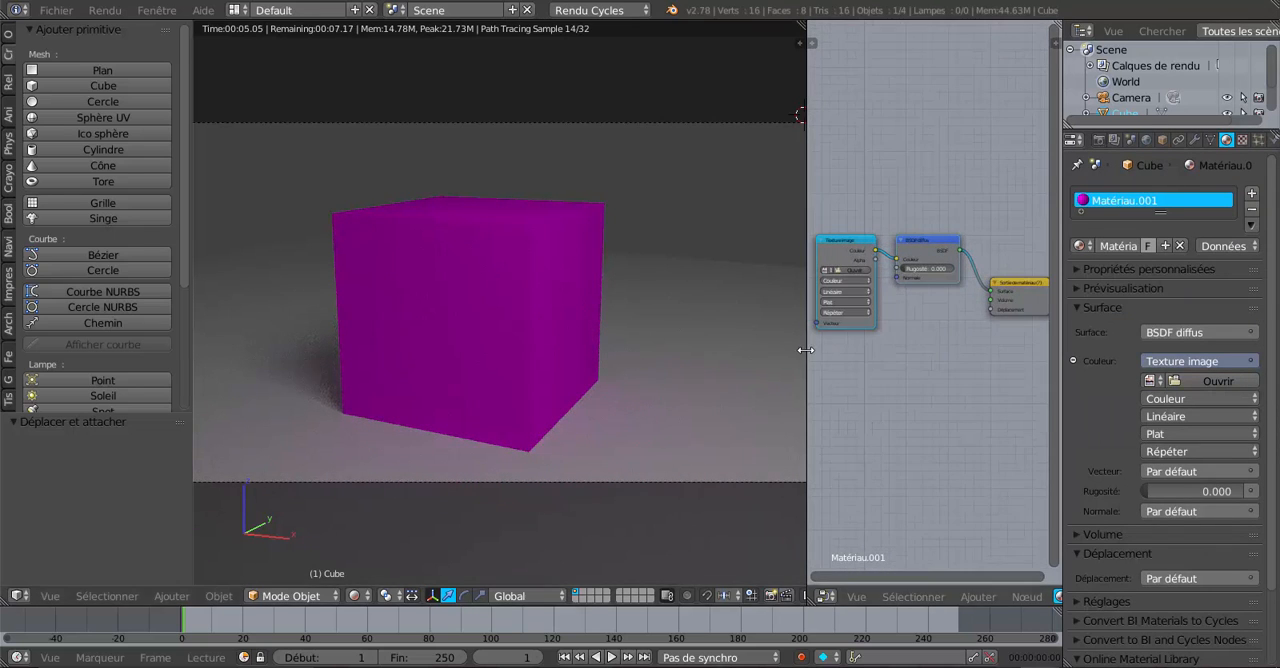
{"action": "left_click_drag", "start_coordinate": [807, 350], "coordinate": [742, 368]}
{"action": "scroll", "coordinate": [877, 359], "scroll_direction": "up", "scroll_amount": 2}
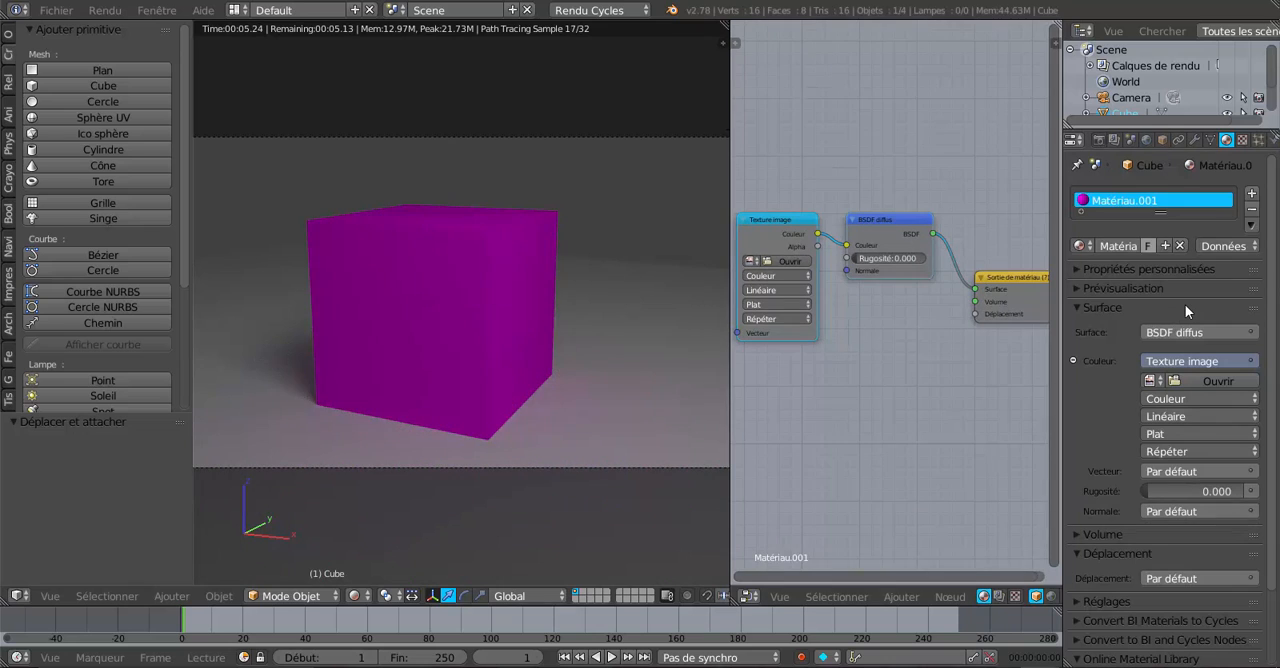
{"action": "scroll", "coordinate": [1185, 304], "scroll_direction": "down", "scroll_amount": 3}
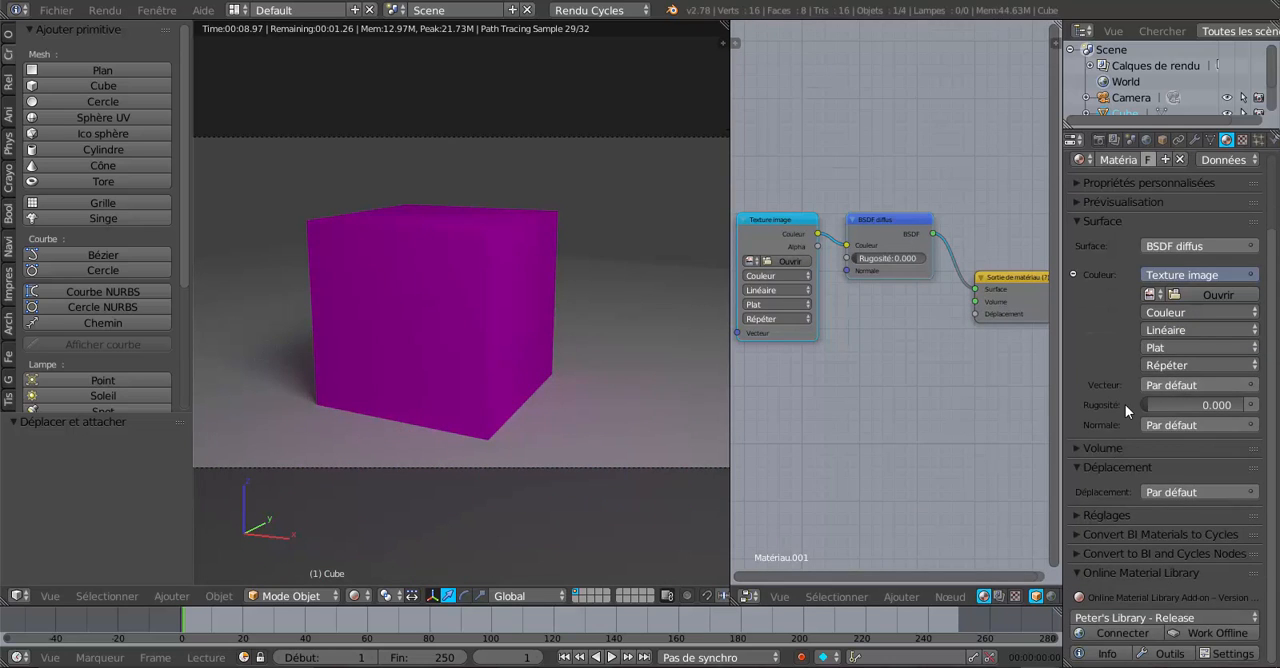
{"action": "scroll", "coordinate": [1120, 337], "scroll_direction": "up", "scroll_amount": 3}
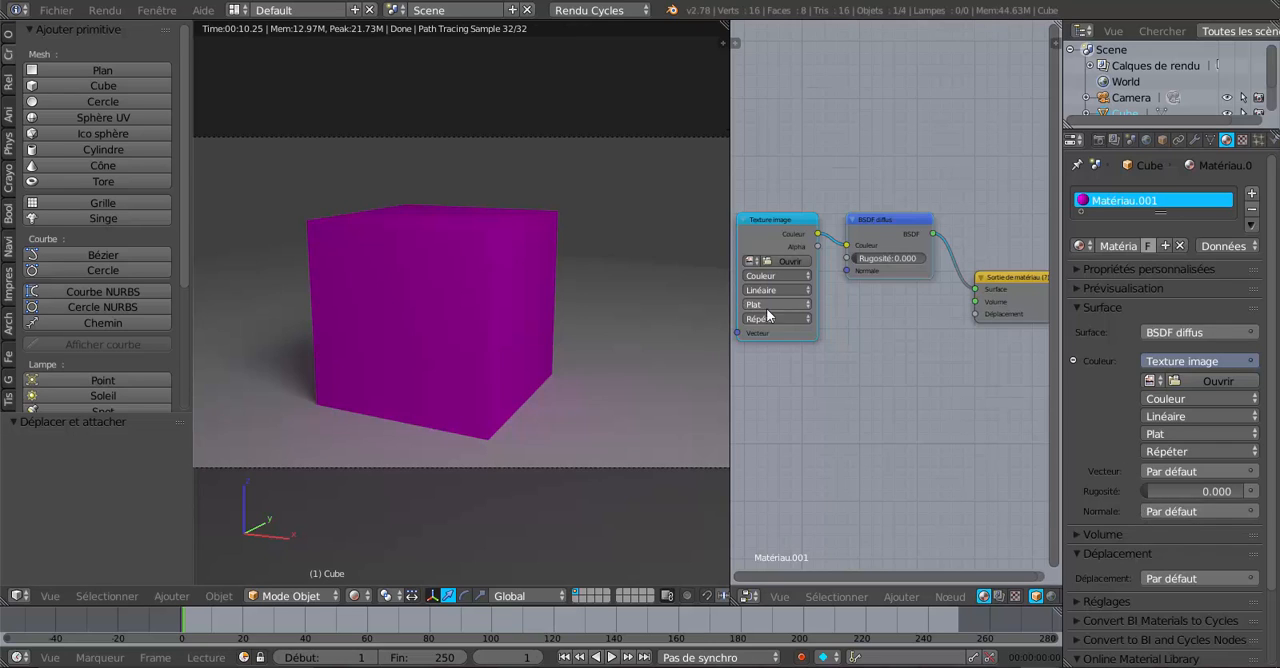
Step: Reposition the Texture image and BSDF diffus nodes closer to the Sortie de matériau node
{"action": "left_click_drag", "start_coordinate": [787, 225], "coordinate": [904, 199]}
{"action": "left_click", "coordinate": [910, 185]}
{"action": "scroll", "coordinate": [919, 365], "scroll_direction": "up", "scroll_amount": 1}
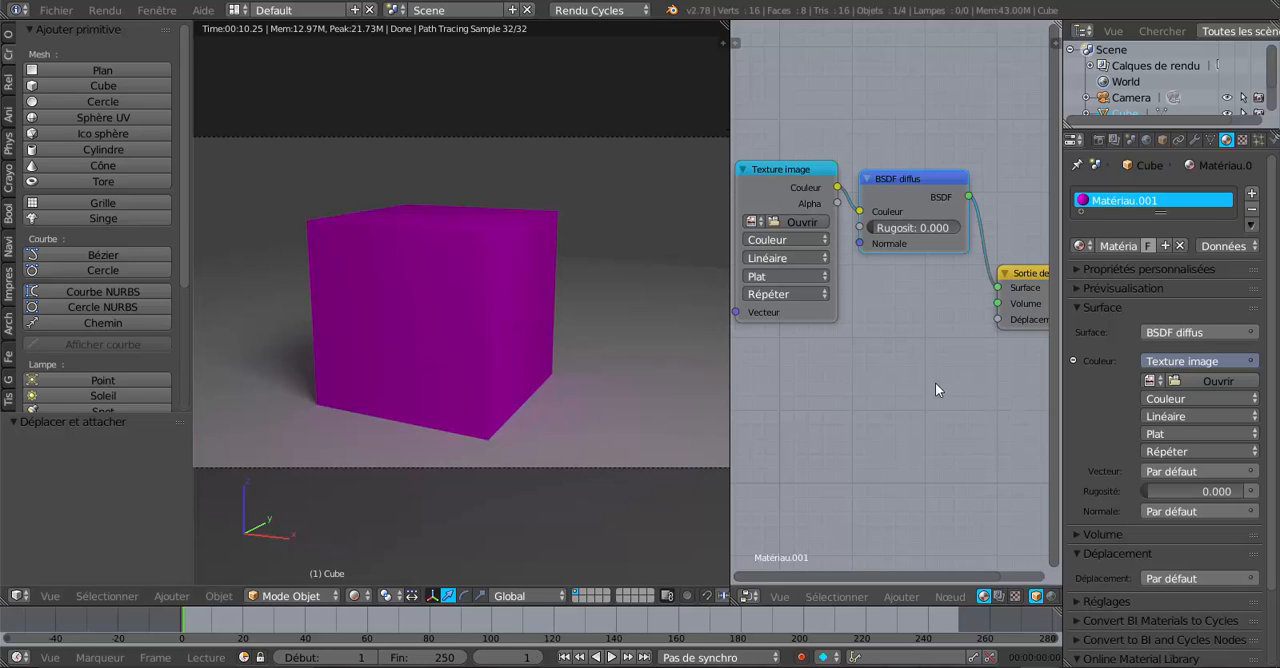
Step: Browse the categories of nodes that can be added, and widen the node editor by shrinking the properties editor
{"action": "left_click_drag", "start_coordinate": [1063, 376], "coordinate": [1079, 376]}
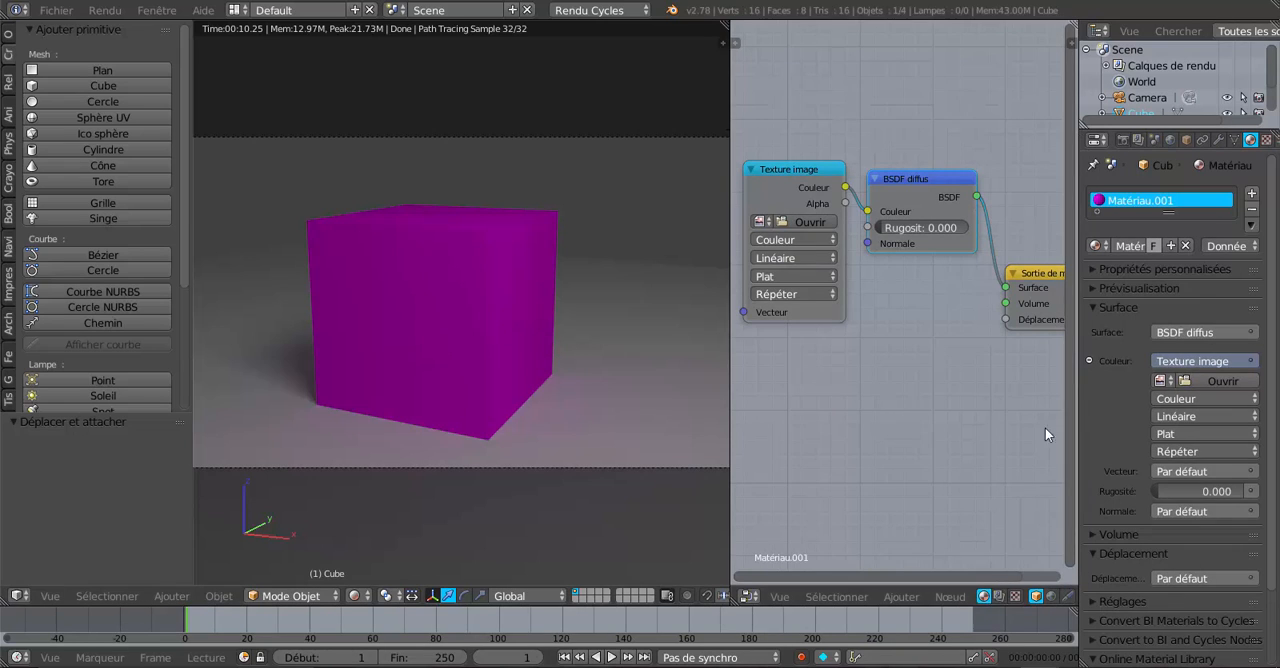
{"action": "left_click", "coordinate": [904, 597]}
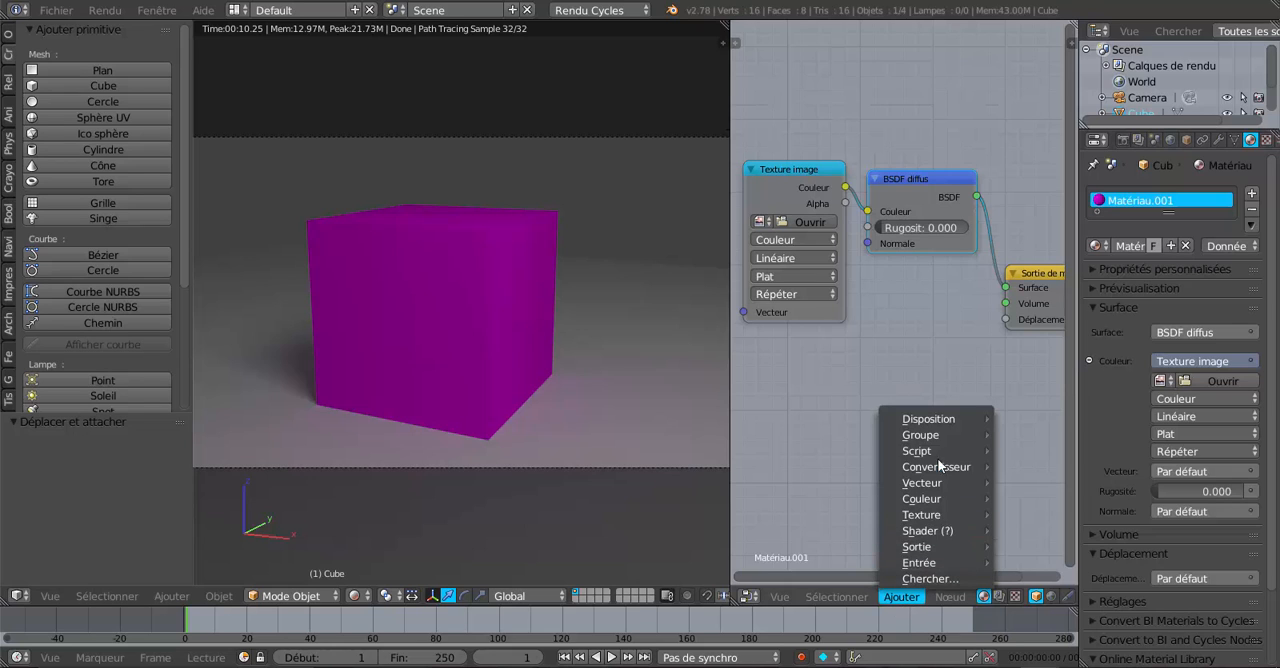
{"action": "mouse_move", "coordinate": [940, 530]}
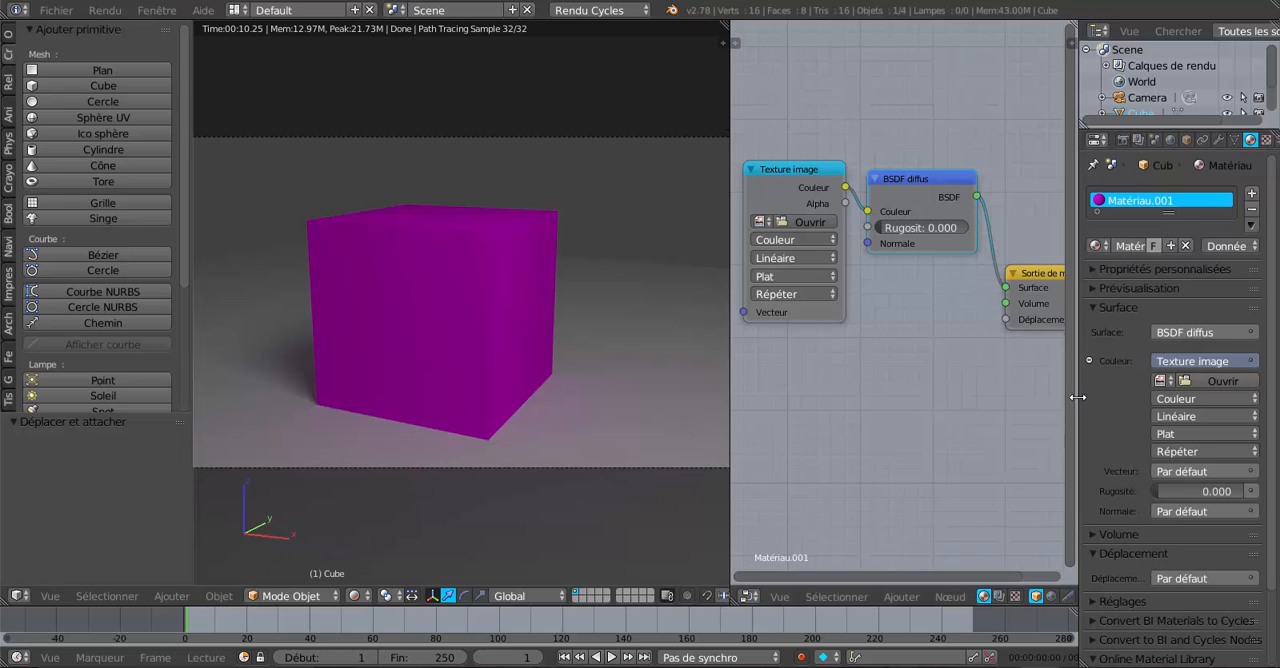
{"action": "left_click_drag", "start_coordinate": [1077, 397], "coordinate": [1179, 379]}
{"action": "scroll", "coordinate": [1060, 398], "scroll_direction": "up", "scroll_amount": 1}
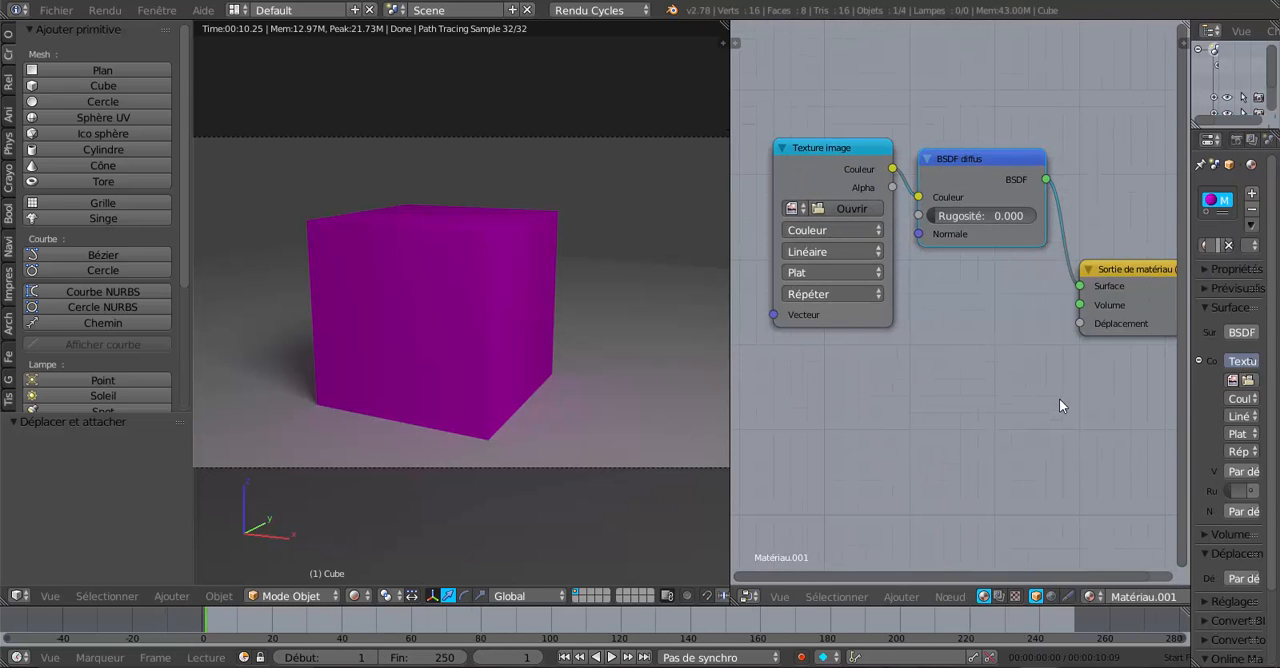
{"action": "middle_click_drag", "start_coordinate": [1059, 399], "coordinate": [1041, 436]}
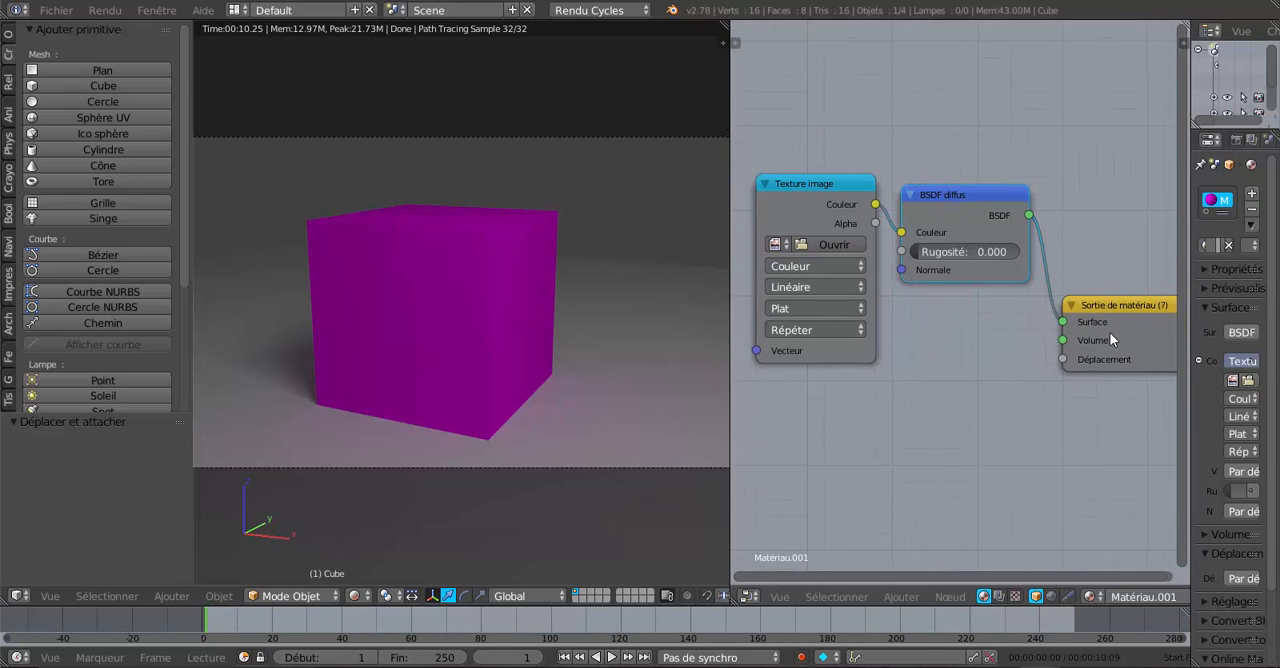
Step: Move the Sortie de matériau node up beside the BSDF diffus node
{"action": "left_click_drag", "start_coordinate": [1115, 306], "coordinate": [1106, 242]}
{"action": "scroll", "coordinate": [954, 352], "scroll_direction": "up", "scroll_amount": 1}
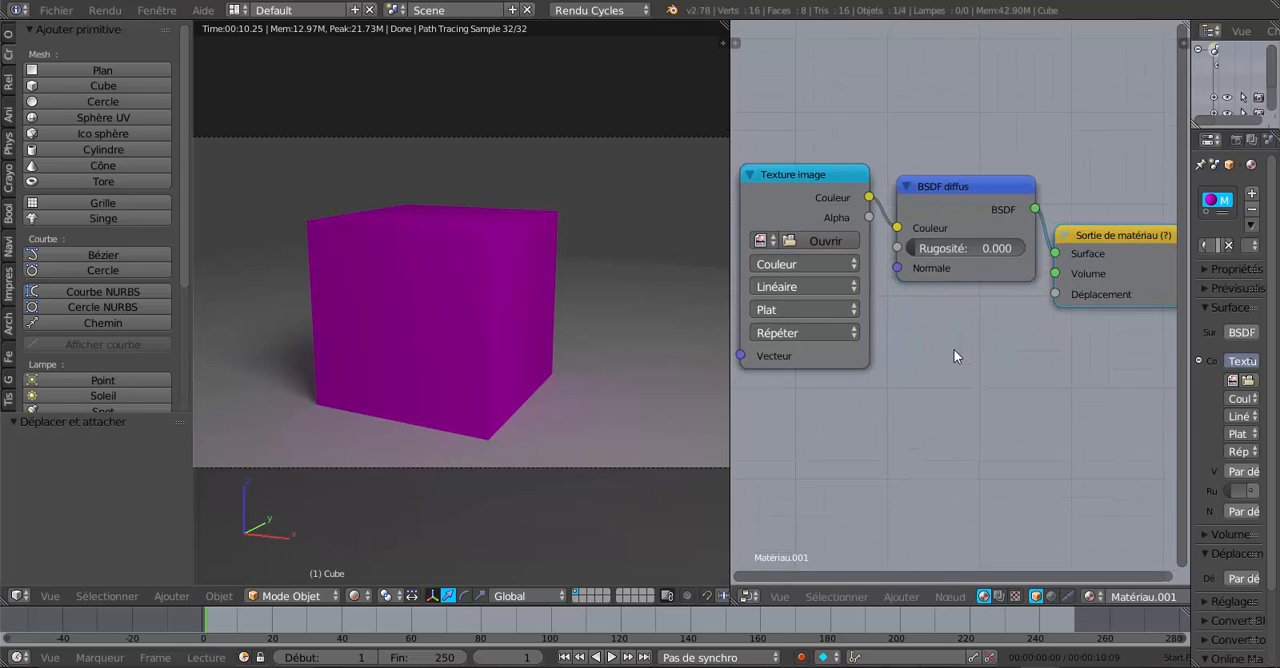
{"action": "scroll", "coordinate": [954, 357], "scroll_direction": "up", "scroll_amount": 1}
{"action": "middle_click_drag", "start_coordinate": [954, 357], "coordinate": [1033, 416]}
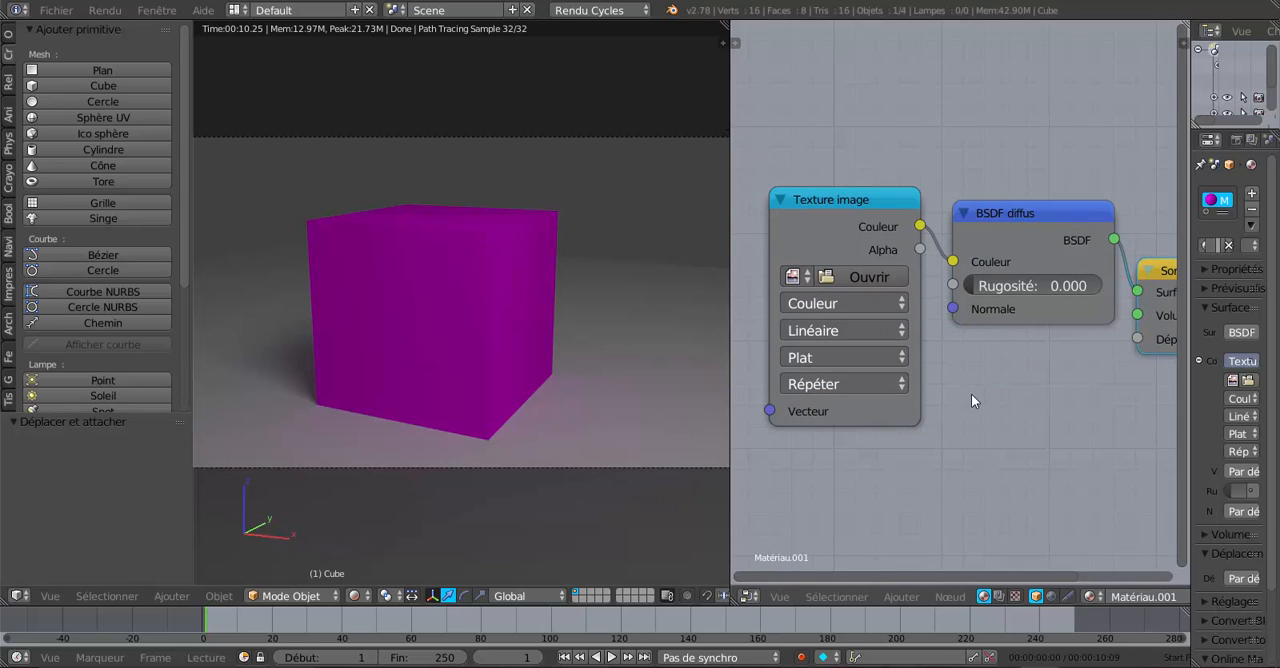
Step: Disconnect the Texture image node from the BSDF diffus color input and delete it
{"action": "left_click_drag", "start_coordinate": [853, 199], "coordinate": [841, 209]}
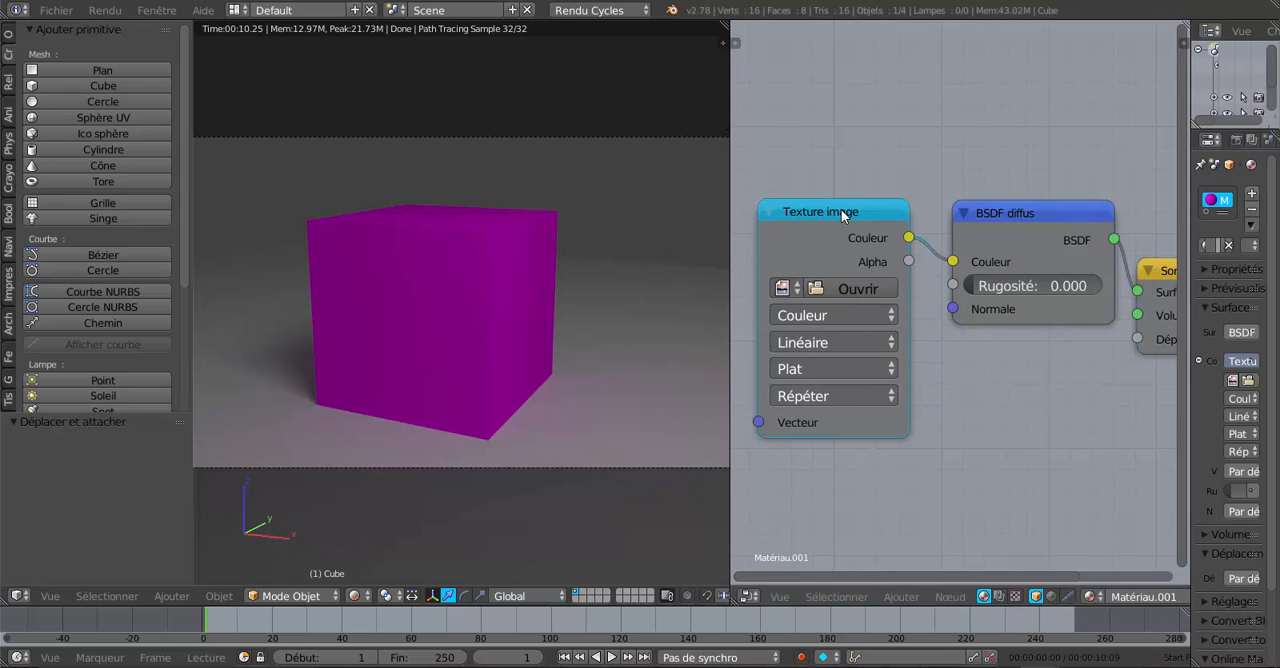
{"action": "scroll", "coordinate": [1099, 427], "scroll_direction": "down", "scroll_amount": 1}
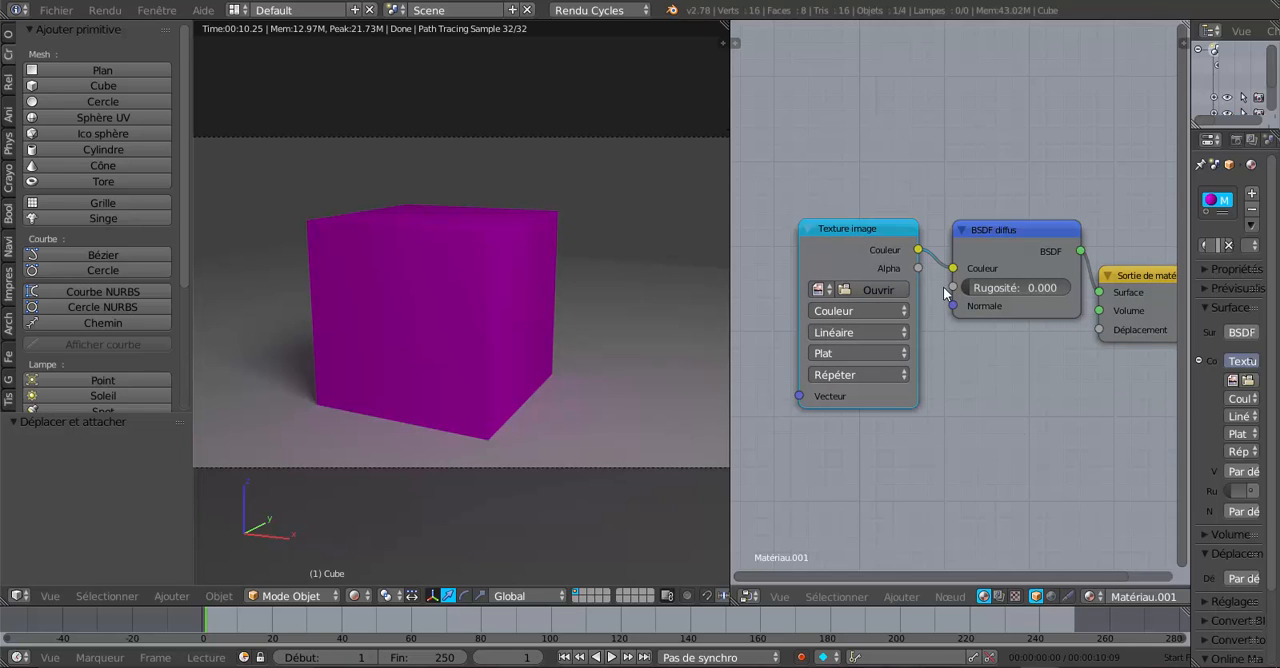
{"action": "left_click_drag", "start_coordinate": [953, 268], "coordinate": [979, 415]}
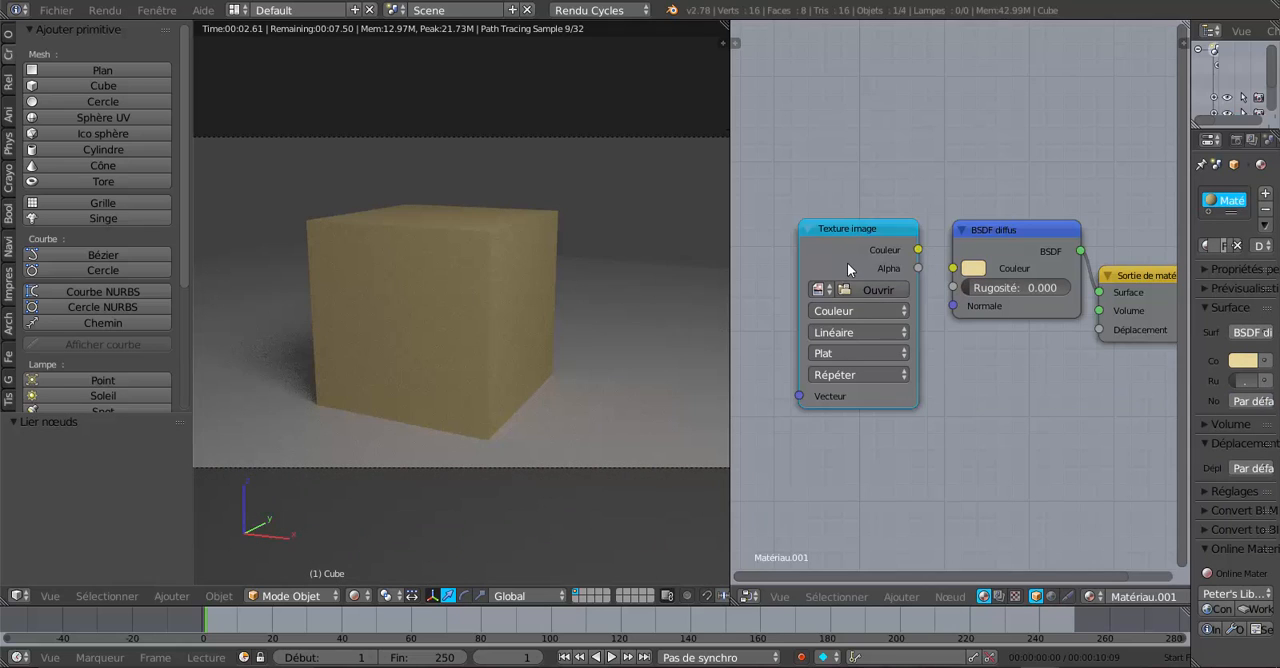
{"action": "key", "text": "x"}
Step: Add a Texture voronoï node below the BSDF diffus node and link its Couleur output to the material output's Déplacement input
{"action": "middle_click_drag", "start_coordinate": [1021, 452], "coordinate": [897, 457]}
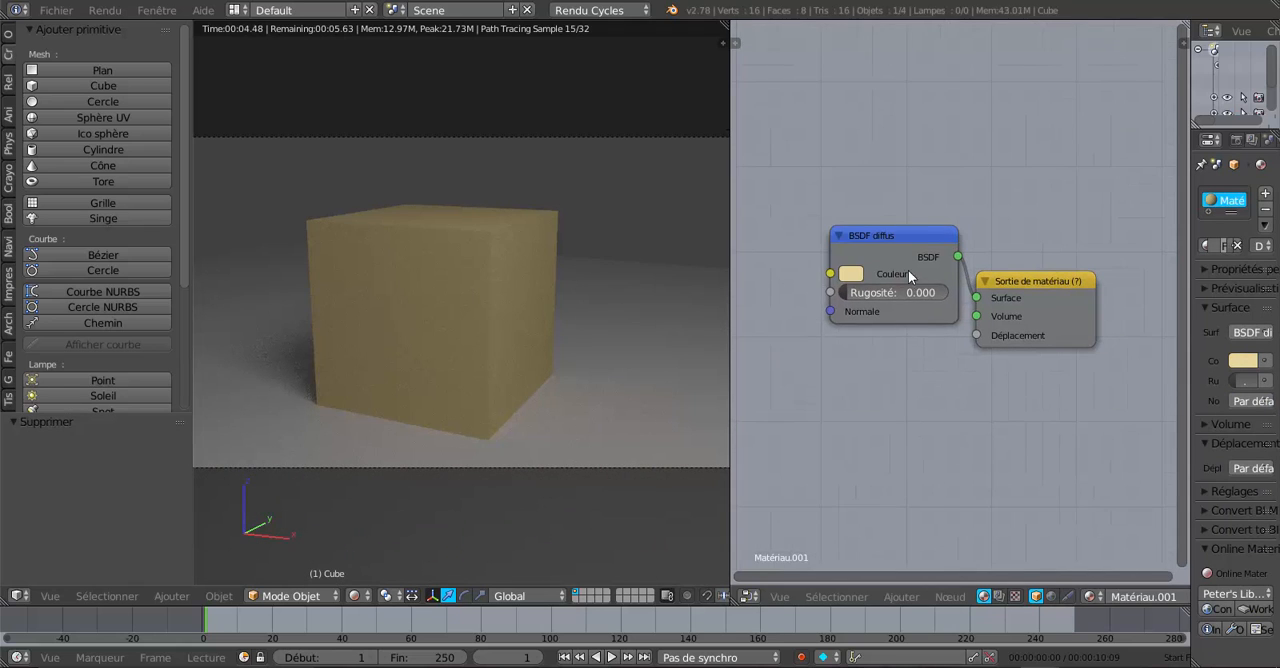
{"action": "left_click_drag", "start_coordinate": [905, 232], "coordinate": [866, 207]}
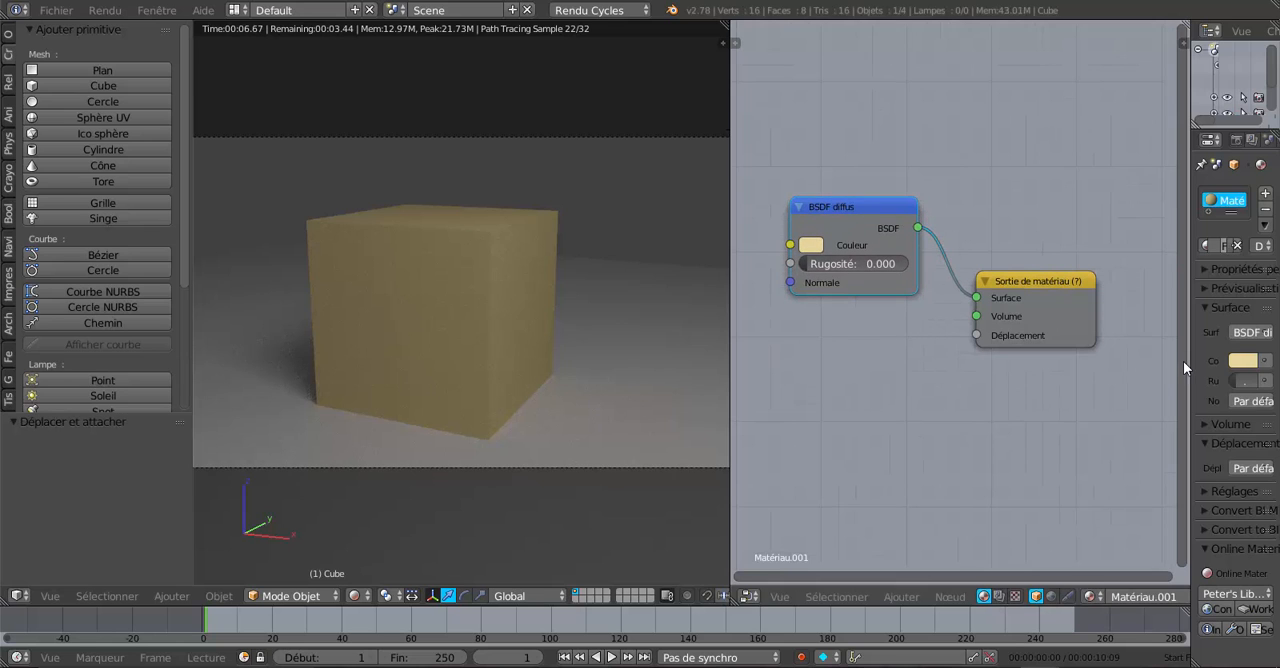
{"action": "left_click", "coordinate": [901, 596]}
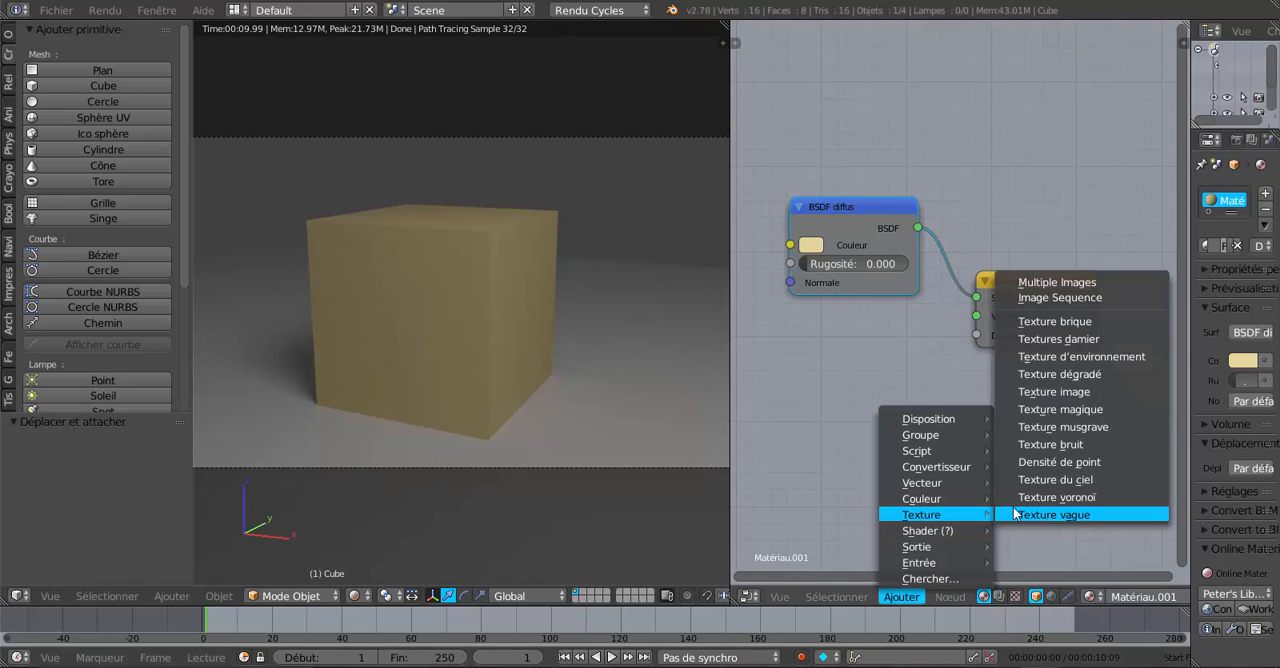
{"action": "left_click", "coordinate": [1056, 496]}
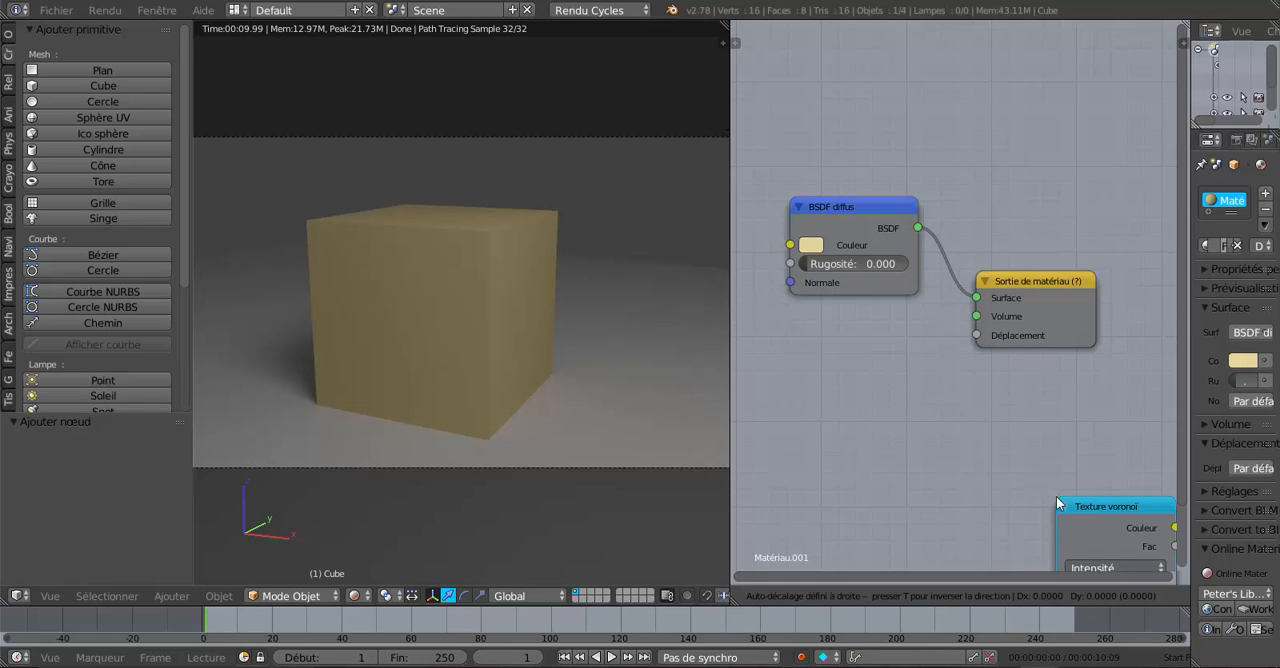
{"action": "left_click", "coordinate": [785, 351]}
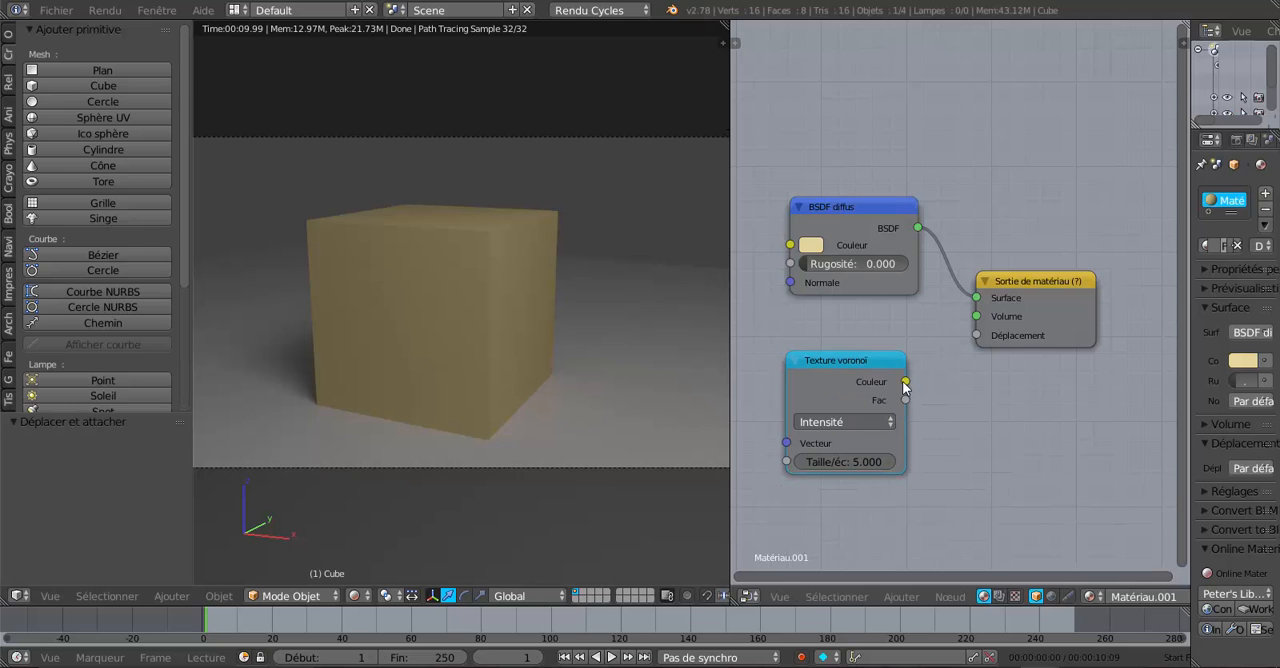
{"action": "left_click_drag", "start_coordinate": [905, 383], "coordinate": [972, 336]}
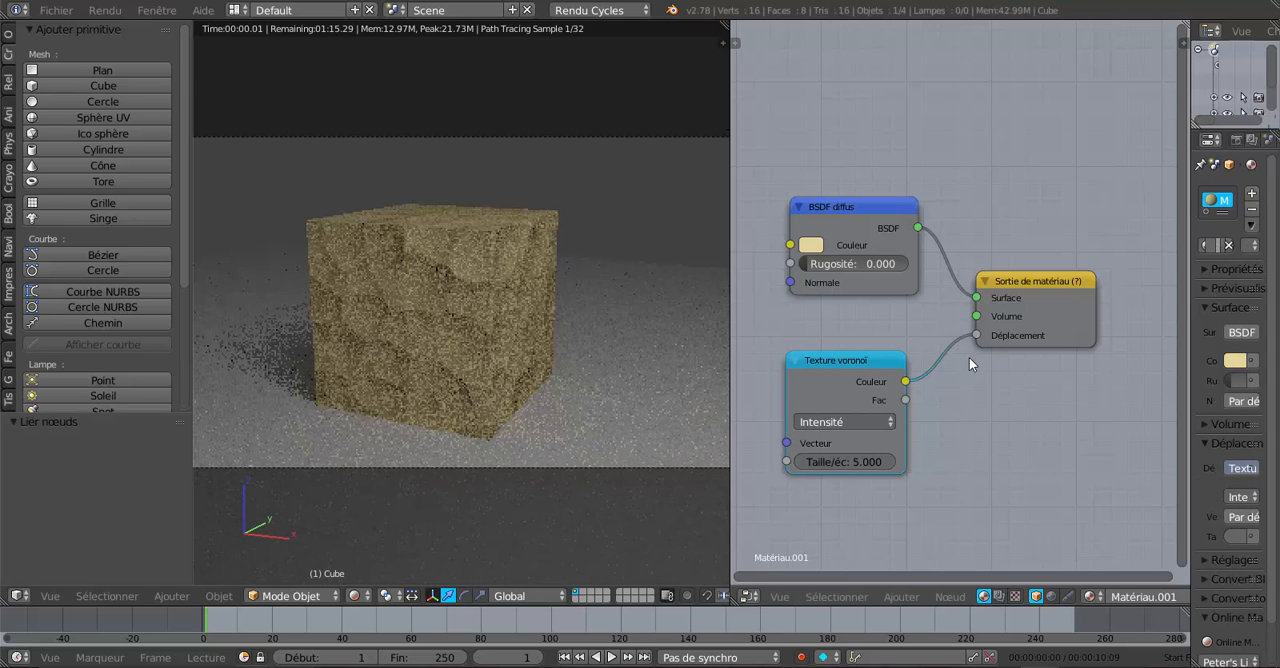
Step: Try the Cellules coloration on the Texture voronoï node and restore Intensité
{"action": "scroll", "coordinate": [510, 416], "scroll_direction": "up", "scroll_amount": 2}
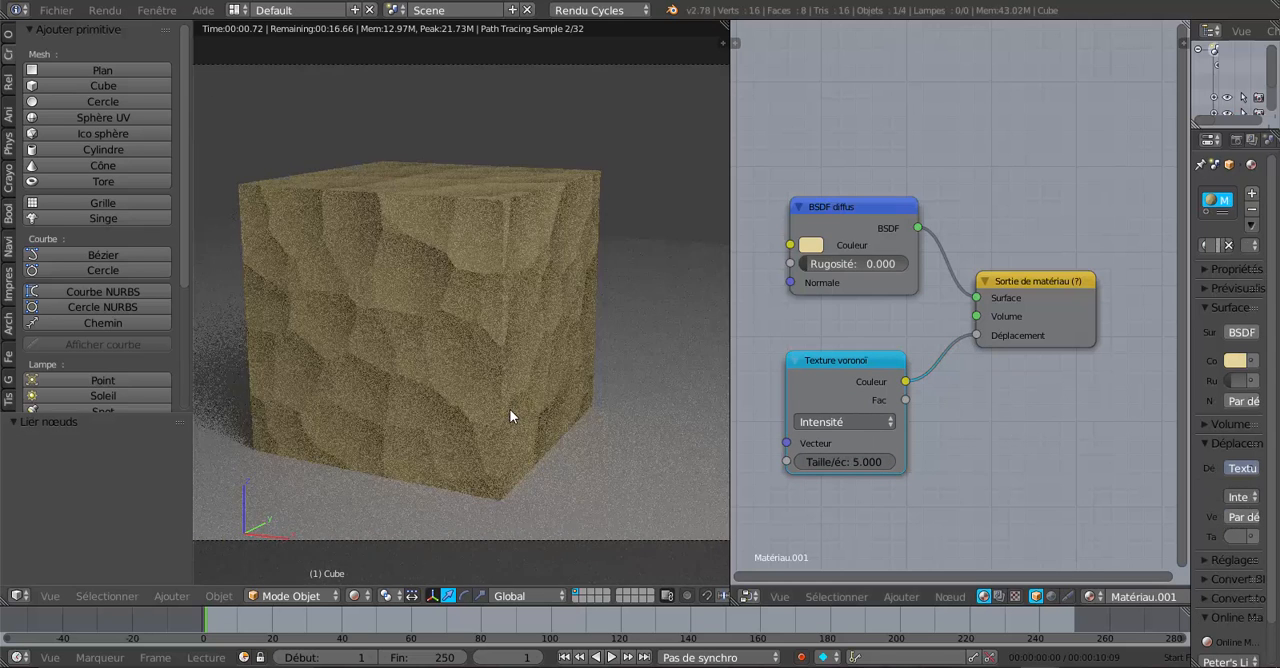
{"action": "scroll", "coordinate": [510, 416], "scroll_direction": "up", "scroll_amount": 2}
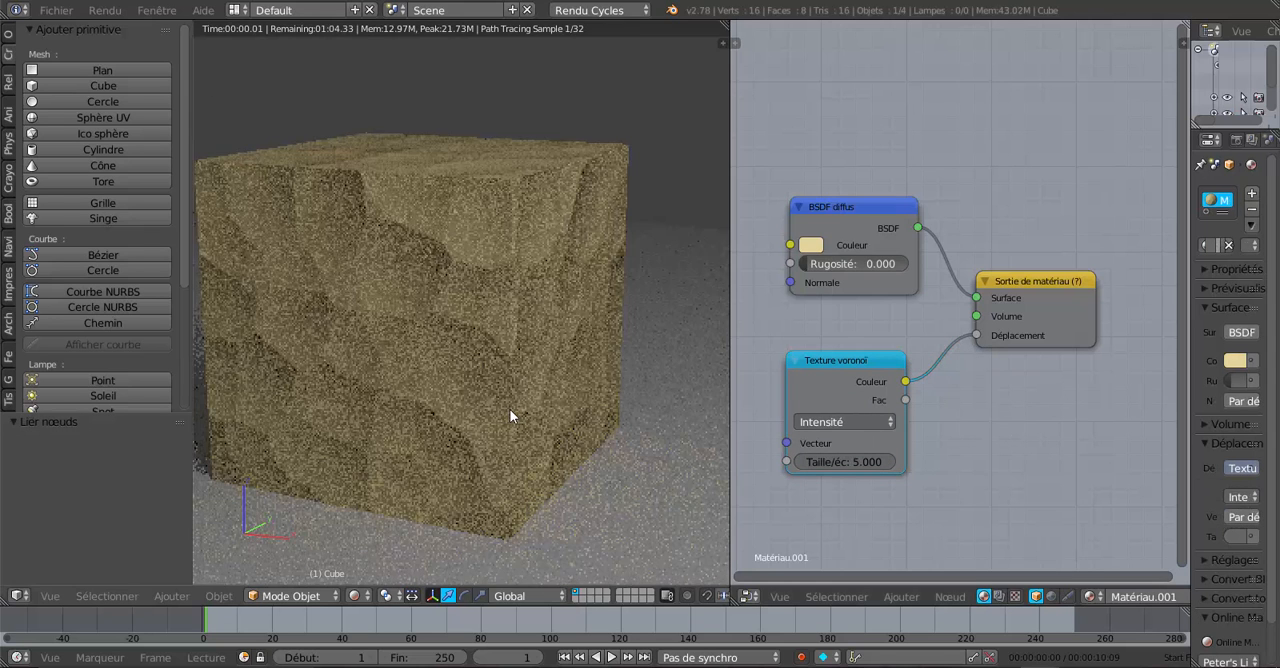
{"action": "left_click", "coordinate": [840, 422]}
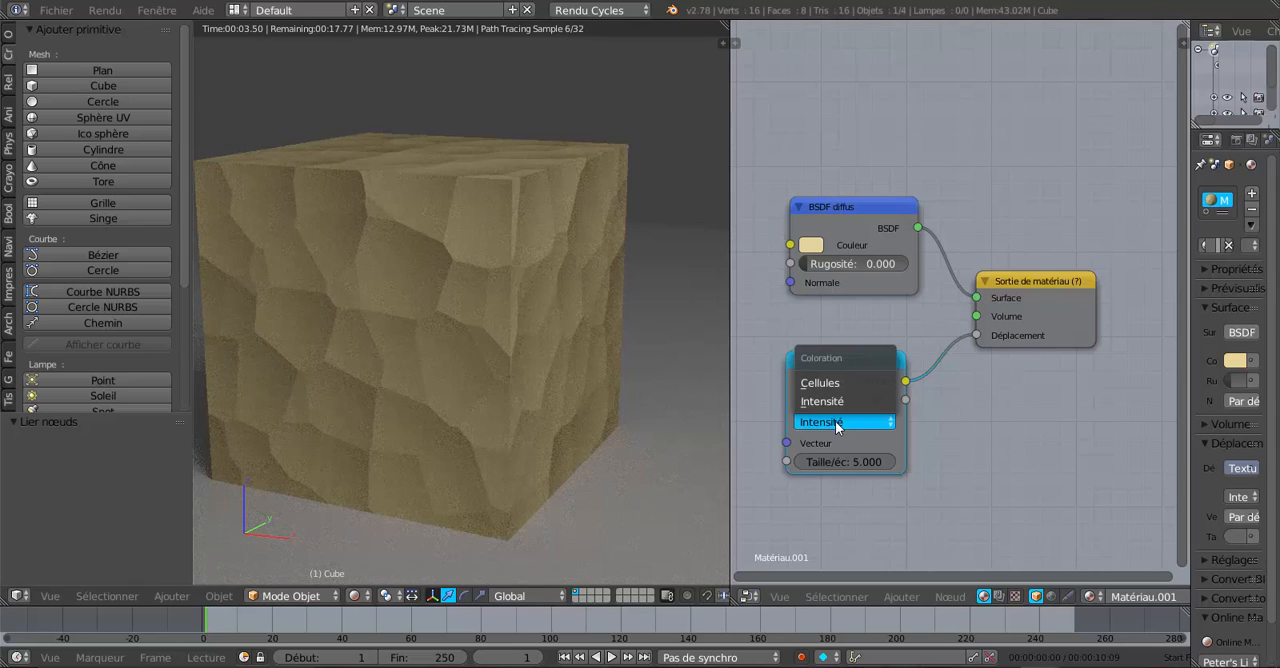
{"action": "left_click", "coordinate": [841, 382]}
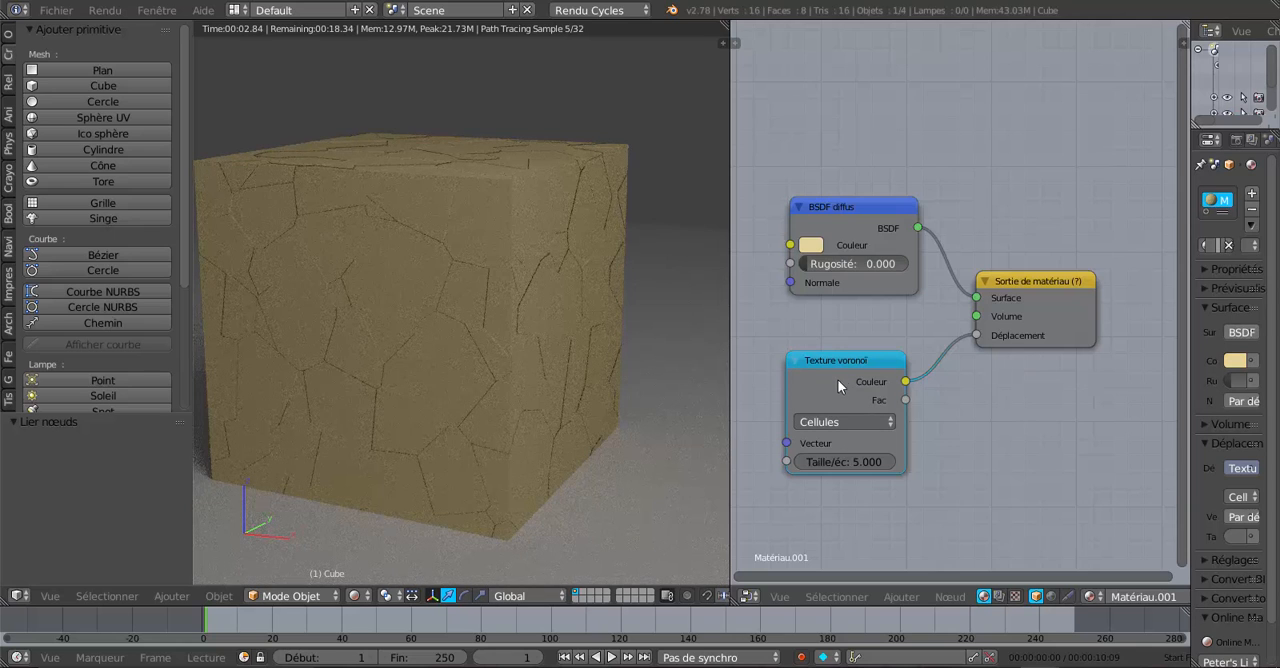
{"action": "left_click", "coordinate": [841, 422]}
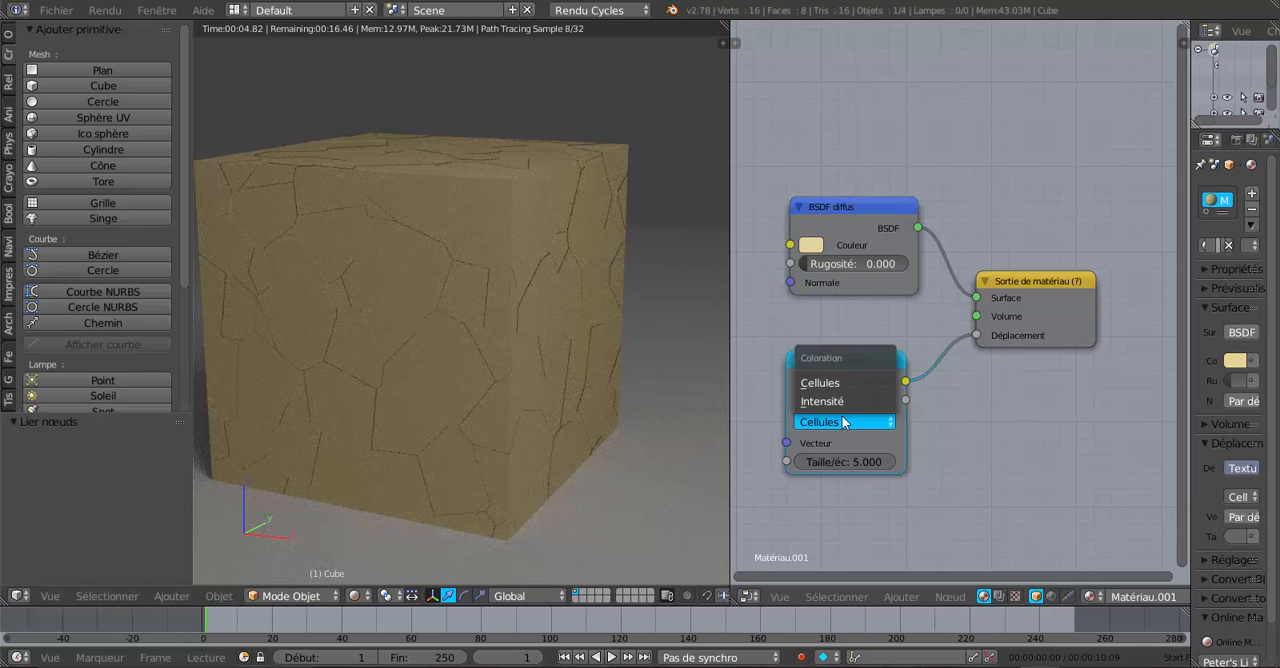
{"action": "left_click", "coordinate": [843, 402]}
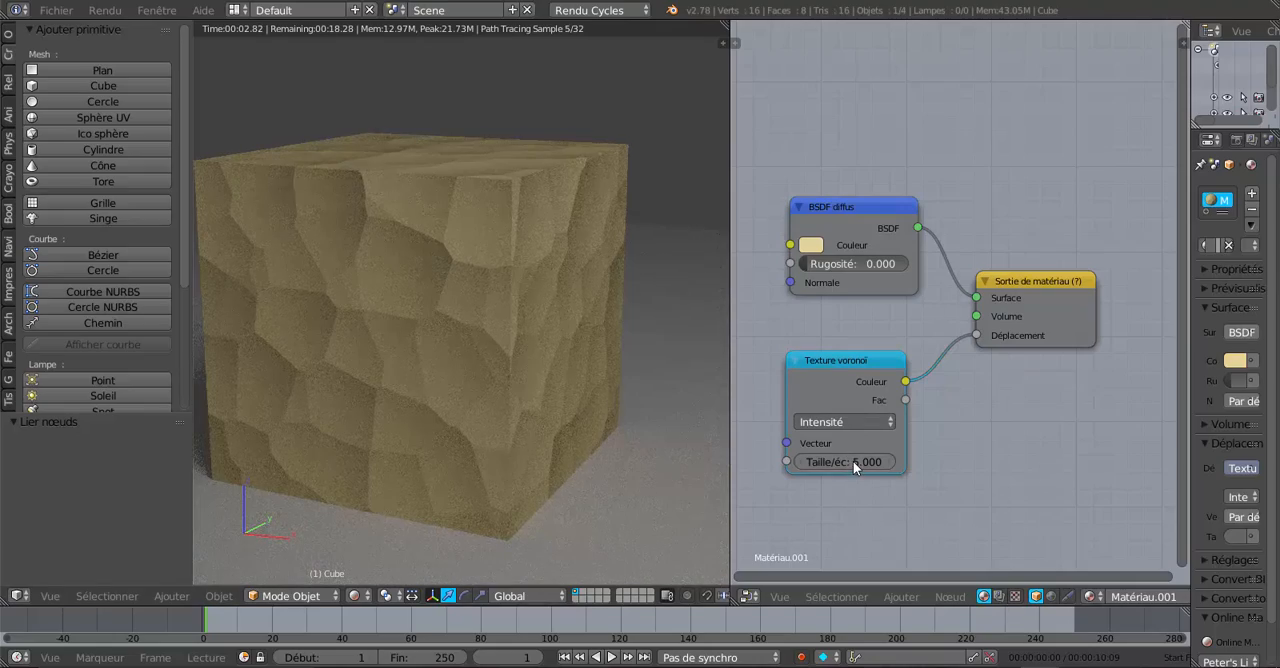
Step: Set the Texture voronoï scale to 71.5 and widen the properties editor by narrowing the node editor
{"action": "left_click_drag", "start_coordinate": [853, 461], "coordinate": [934, 461]}
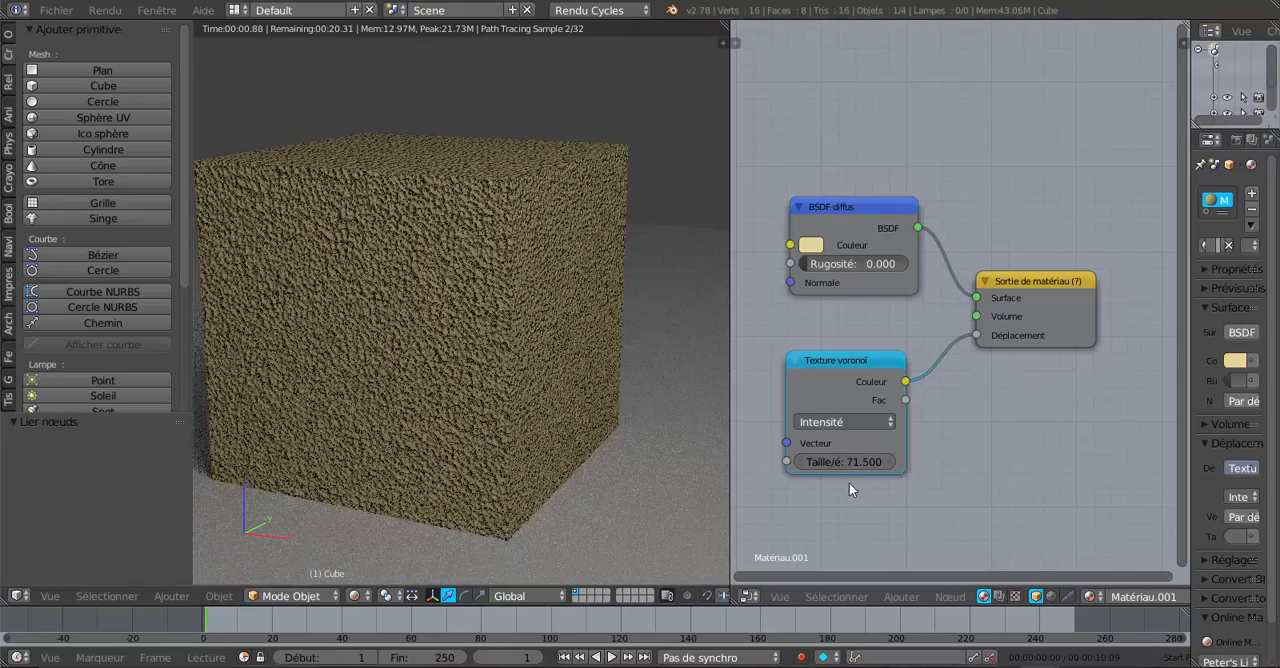
{"action": "key", "text": "KP_0"}
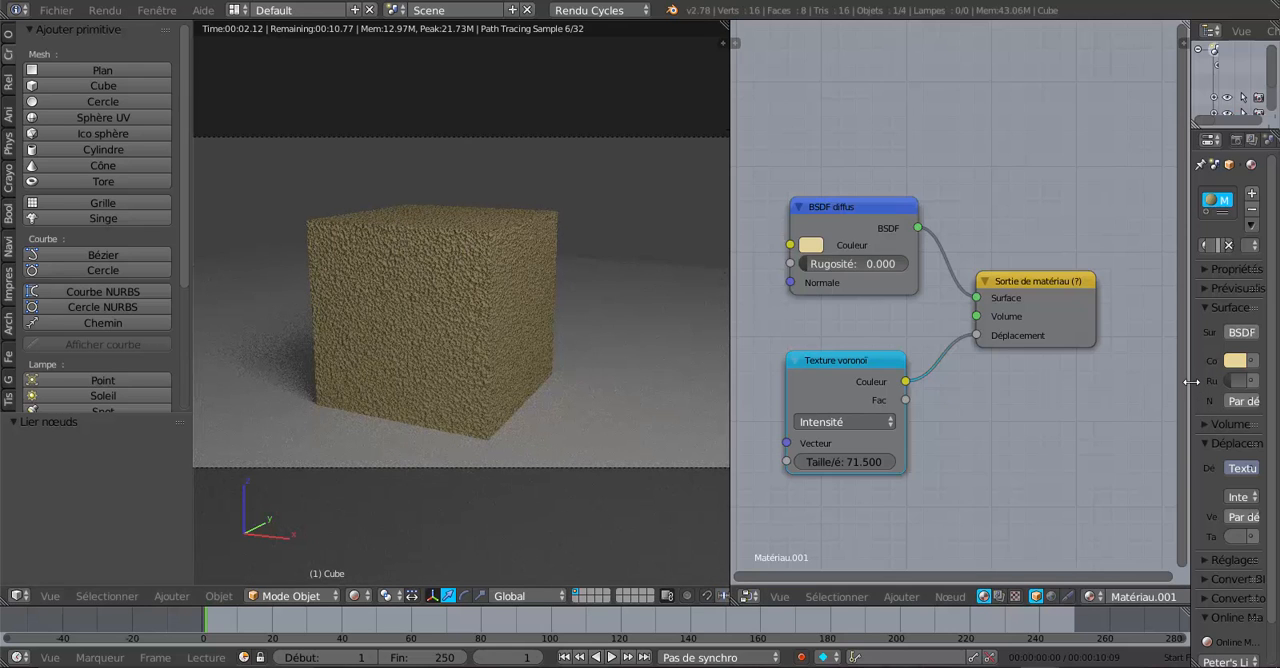
{"action": "left_click_drag", "start_coordinate": [1189, 395], "coordinate": [1060, 414]}
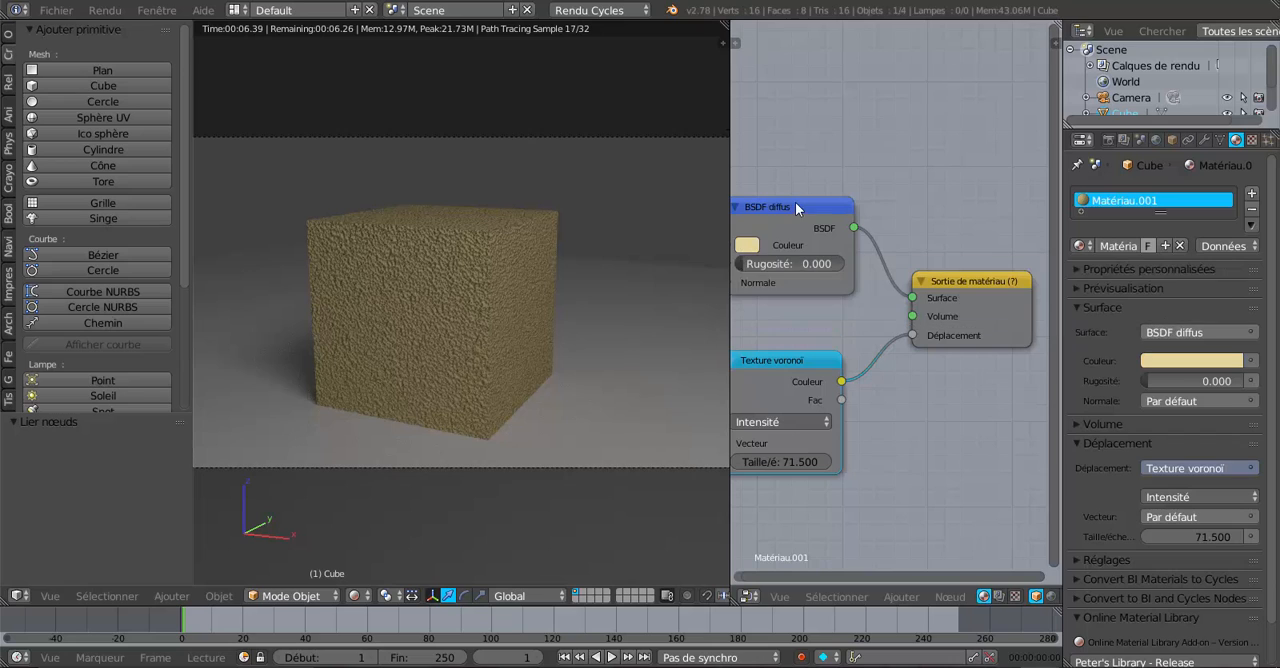
{"action": "mouse_move", "coordinate": [795, 202]}
{"action": "left_mouse_down"}
{"action": "mouse_move", "coordinate": [812, 194]}
{"action": "mouse_move", "coordinate": [802, 200]}
{"action": "left_mouse_up"}
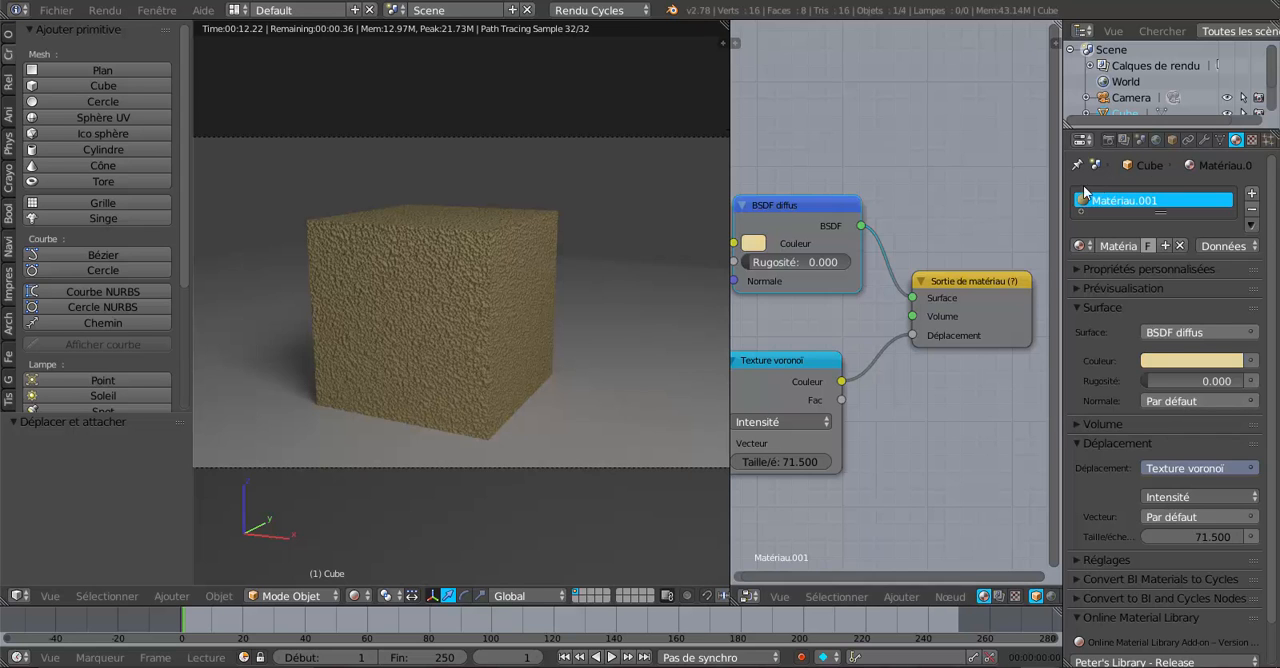
Step: Select the light plane above the cube and raise its emission strength to 13
{"action": "scroll", "coordinate": [860, 290], "scroll_direction": "down", "scroll_amount": 1}
{"action": "scroll", "coordinate": [582, 381], "scroll_direction": "down", "scroll_amount": 5}
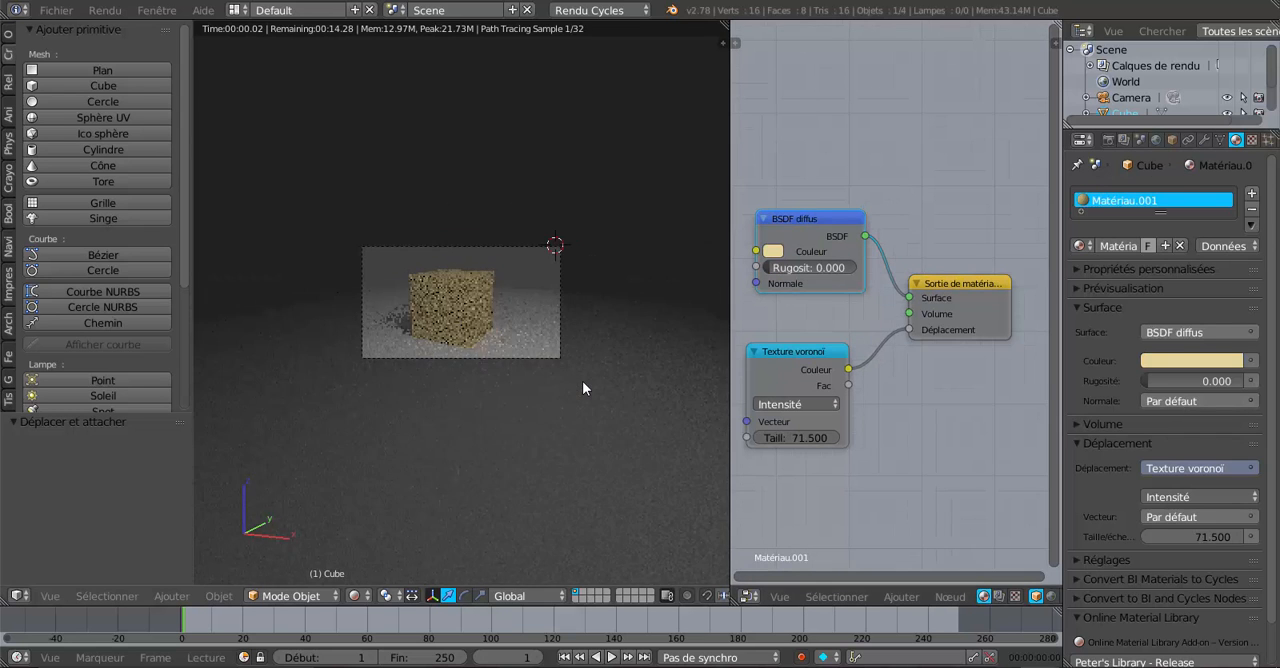
{"action": "key", "text": "ctrl+alt+b"}
{"action": "right_click", "coordinate": [552, 111]}
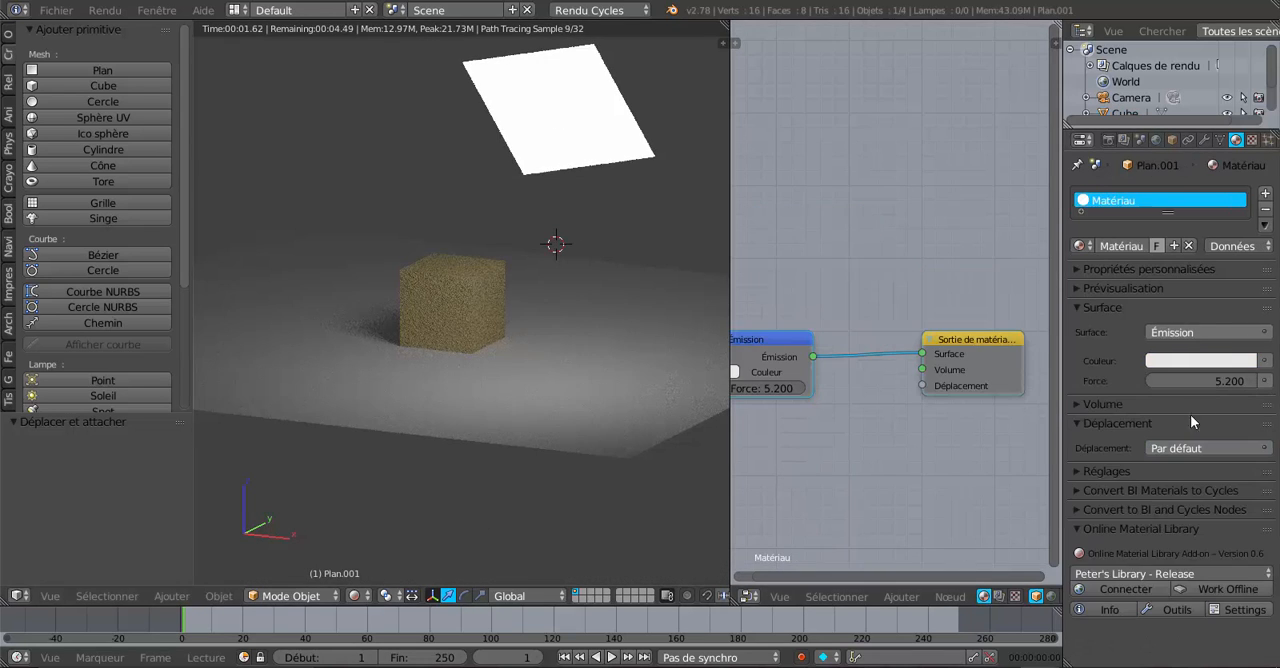
{"action": "left_click_drag", "start_coordinate": [1216, 381], "coordinate": [1276, 381]}
{"action": "scroll", "coordinate": [944, 477], "scroll_direction": "down", "scroll_amount": 3}
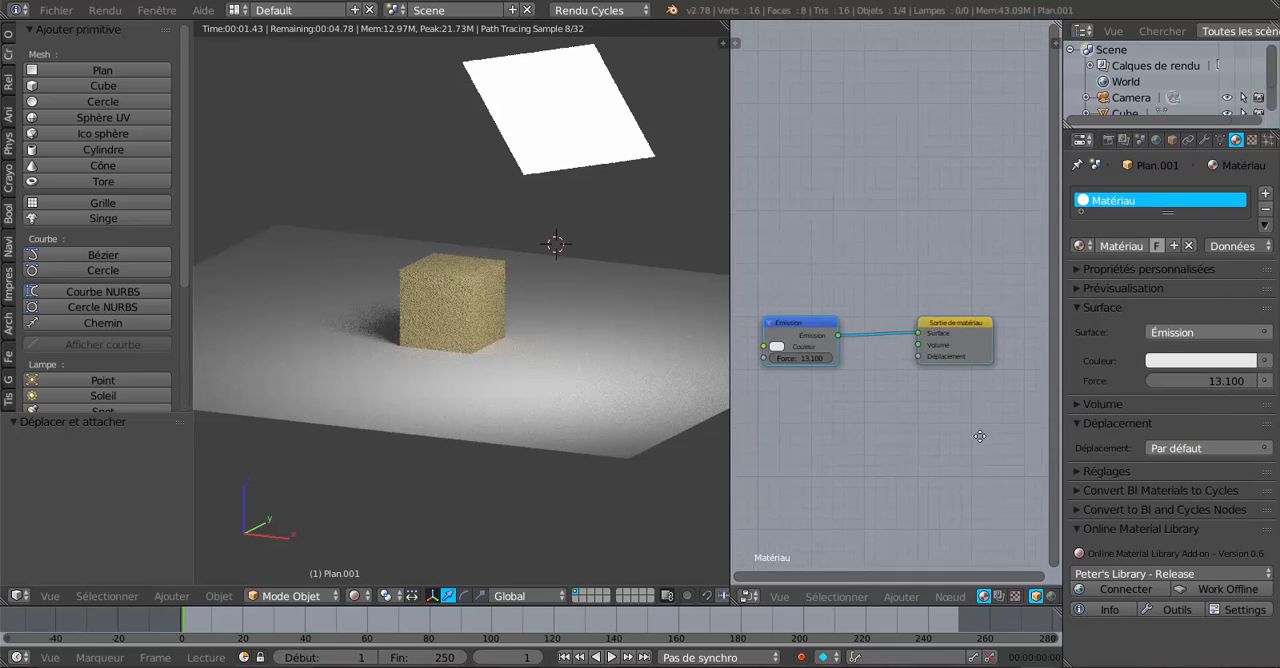
{"action": "middle_click_drag", "start_coordinate": [980, 436], "coordinate": [1023, 393]}
{"action": "scroll", "coordinate": [865, 433], "scroll_direction": "up", "scroll_amount": 2}
{"action": "scroll", "coordinate": [589, 425], "scroll_direction": "up", "scroll_amount": 6}
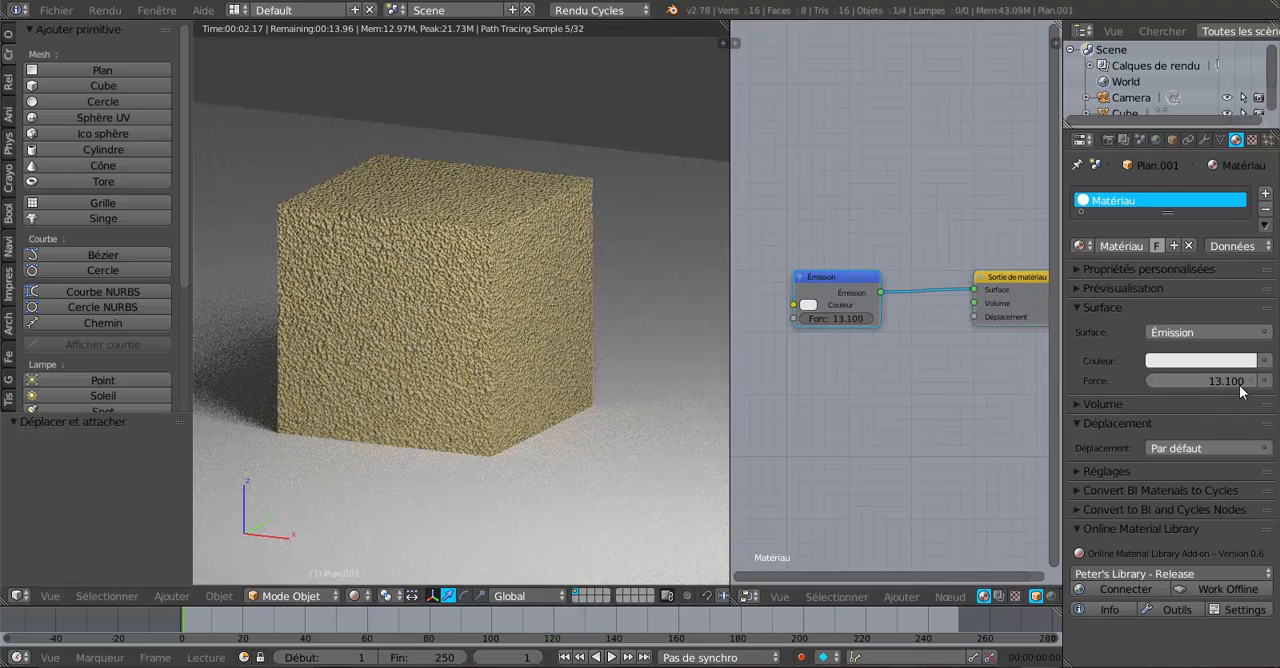
{"action": "left_click_drag", "start_coordinate": [1217, 380], "coordinate": [1197, 380]}
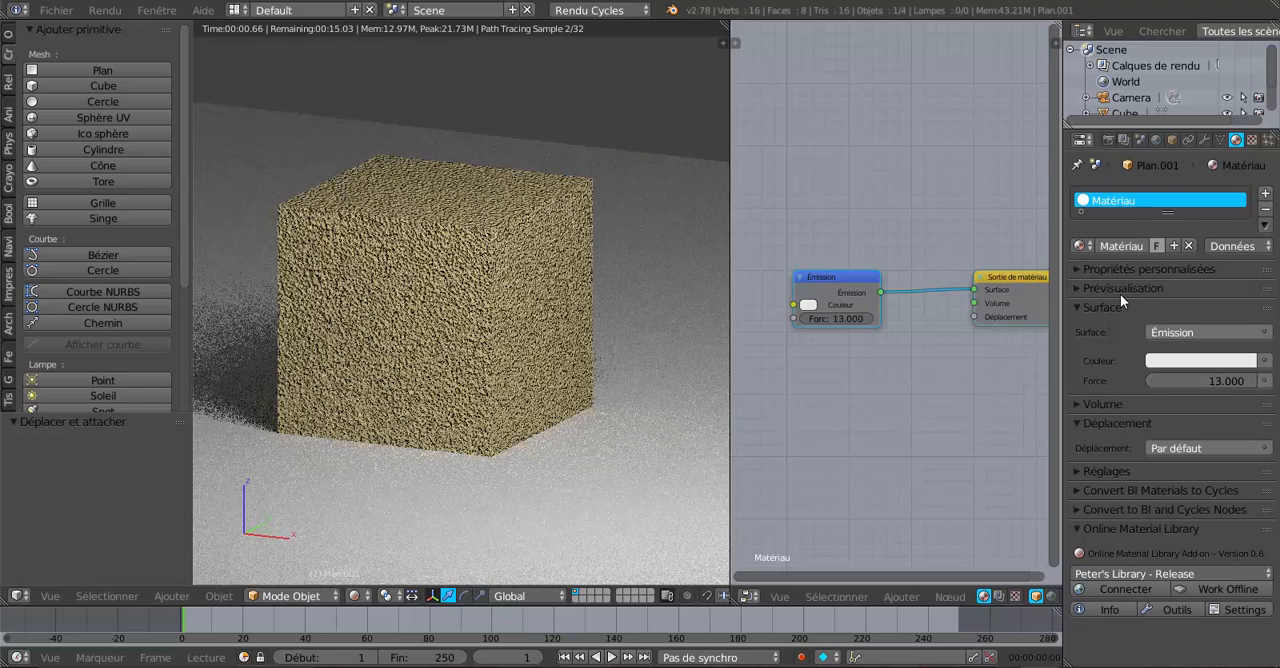
Step: Enable nodes for the World background and assign a Texture du ciel to its color
{"action": "left_click", "coordinate": [1156, 140]}
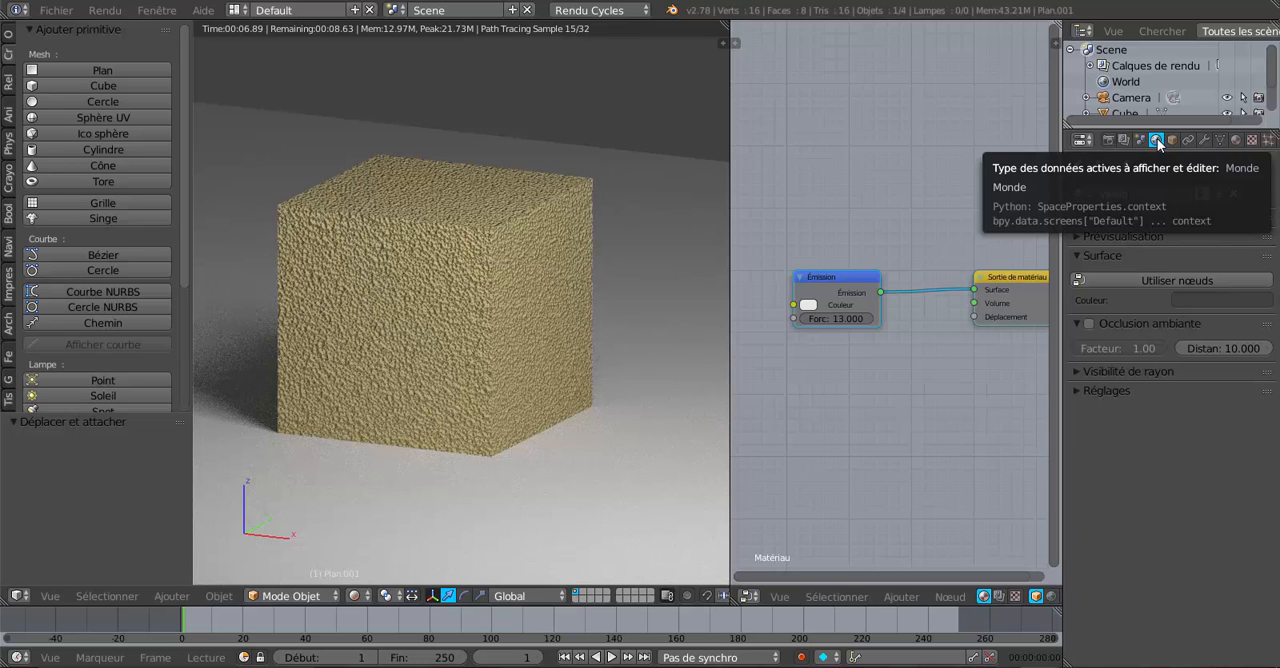
{"action": "left_click", "coordinate": [1158, 279]}
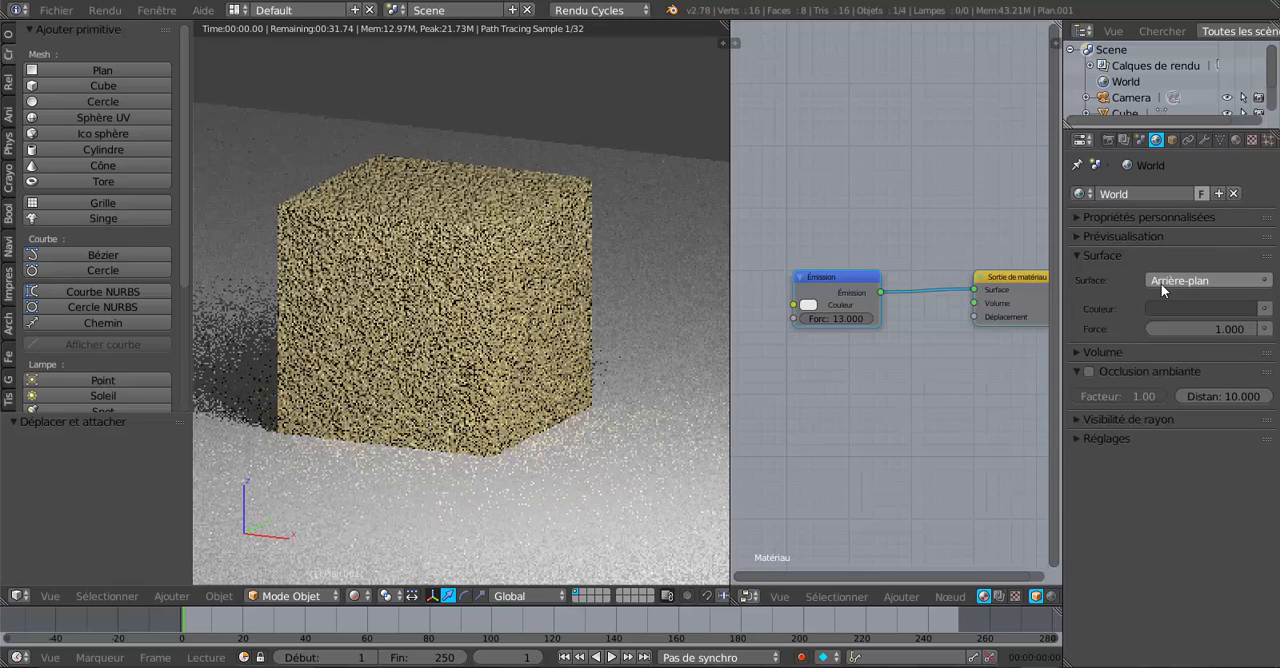
{"action": "left_click", "coordinate": [1265, 309]}
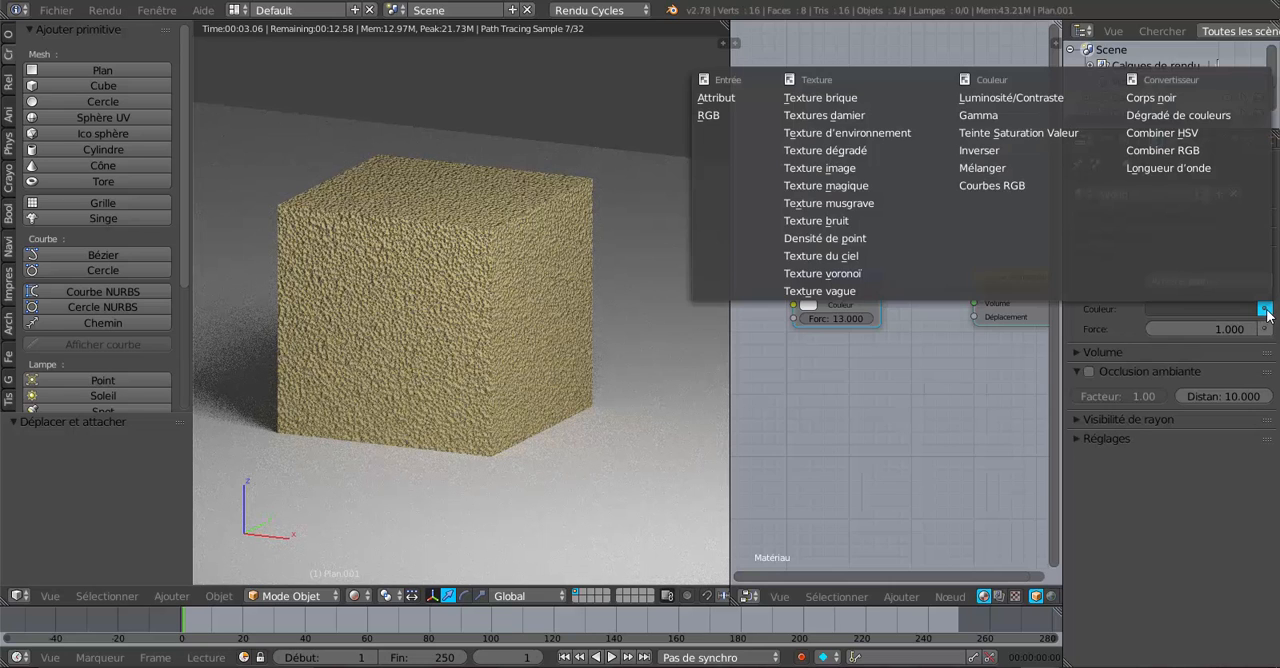
{"action": "left_click", "coordinate": [837, 256]}
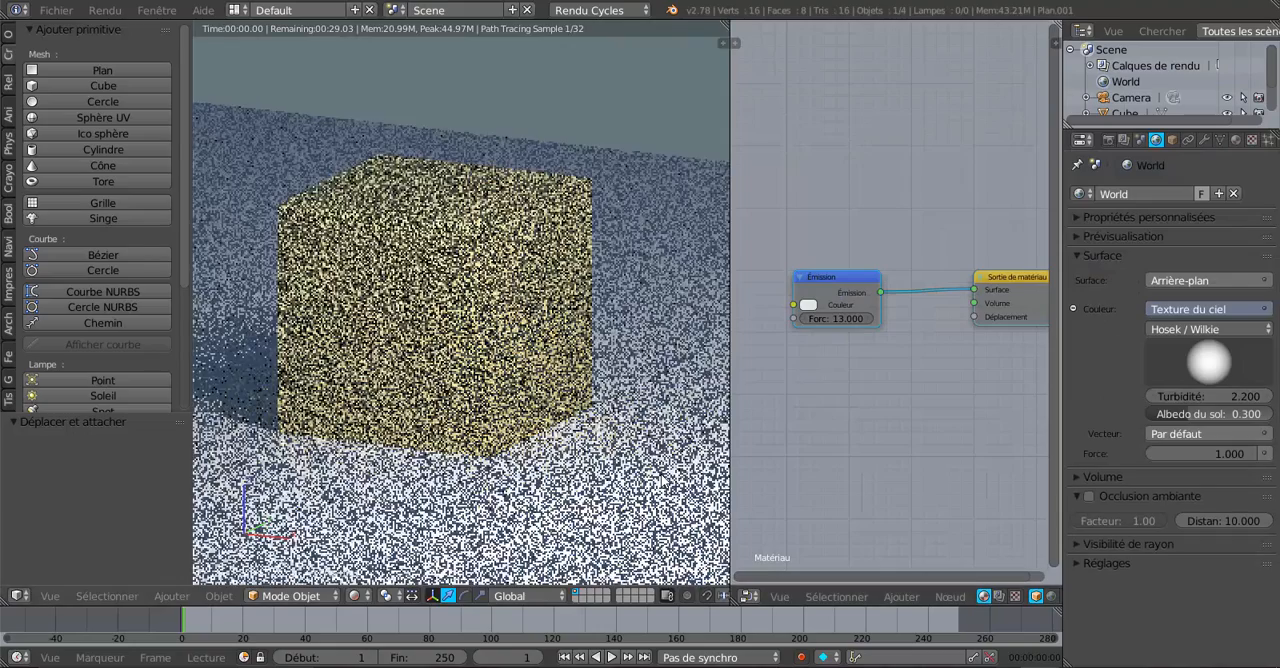
Step: Enlarge the 3D viewport in camera view and select the cube to bring back its material nodes
{"action": "key", "text": "KP_0"}
{"action": "scroll", "coordinate": [629, 460], "scroll_direction": "up", "scroll_amount": 2}
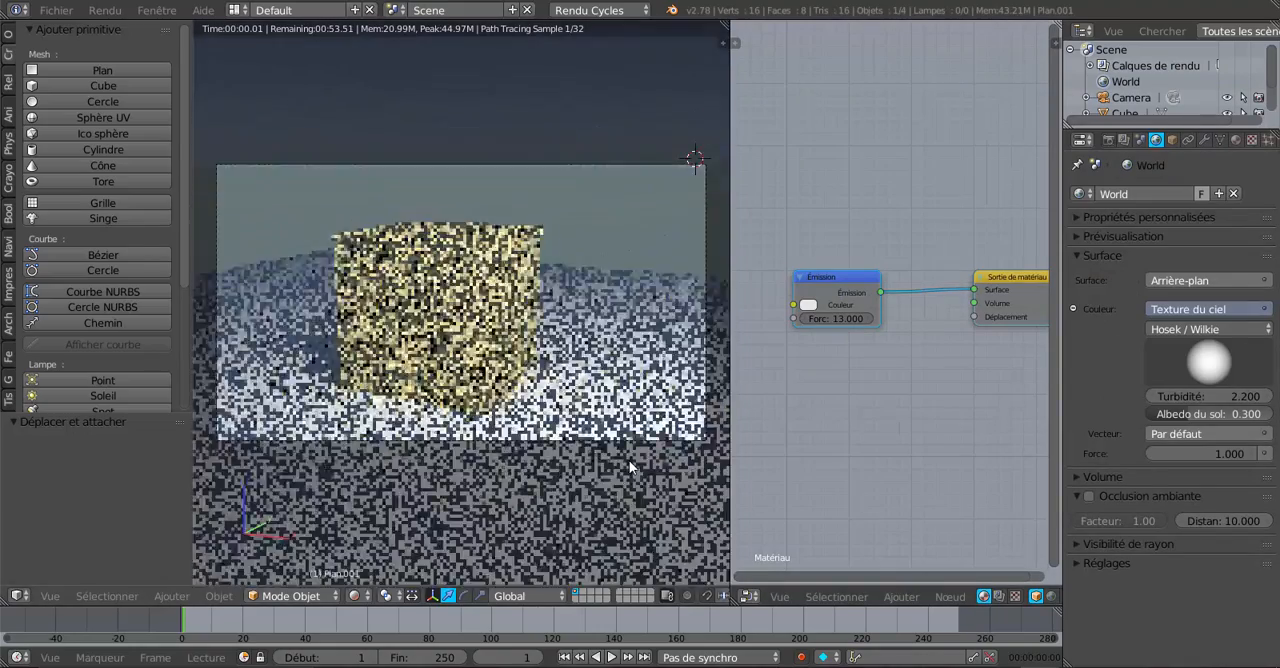
{"action": "scroll", "coordinate": [629, 460], "scroll_direction": "up", "scroll_amount": 2}
{"action": "left_click_drag", "start_coordinate": [735, 226], "coordinate": [833, 211]}
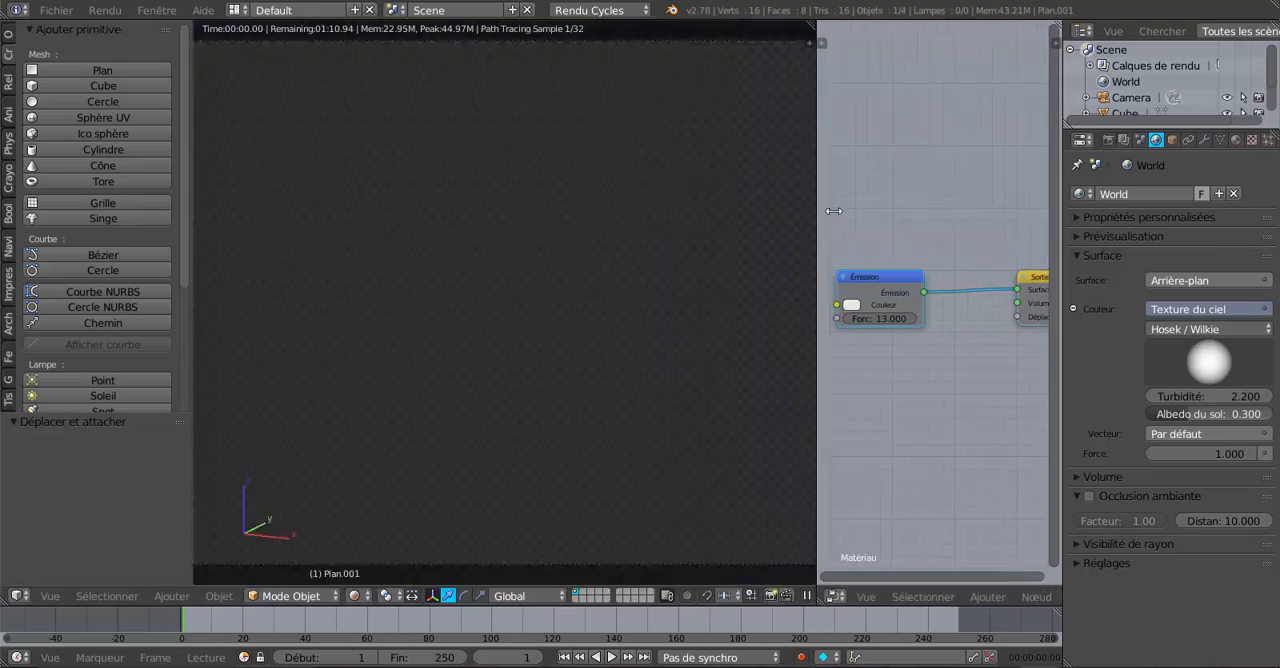
{"action": "right_click", "coordinate": [545, 289]}
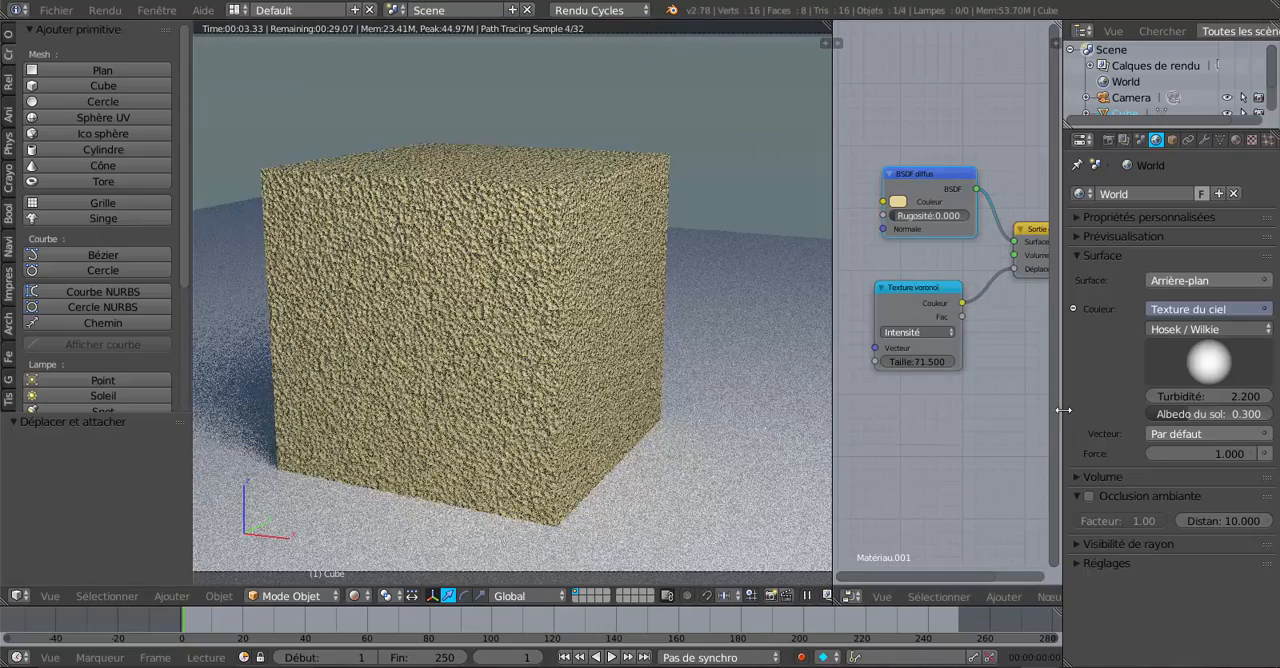
Step: Set the Texture voronoï scale to 152.1 and widen the node editor by shrinking the properties editor
{"action": "left_click_drag", "start_coordinate": [1055, 420], "coordinate": [1065, 420]}
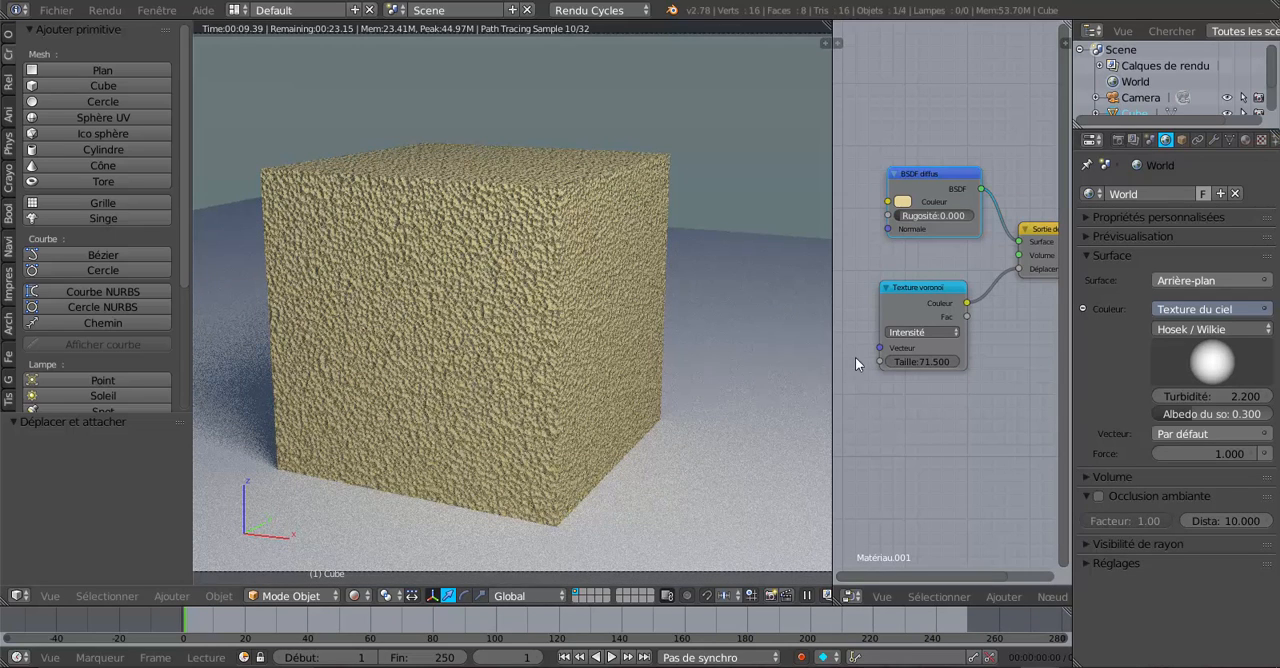
{"action": "scroll", "coordinate": [937, 368], "scroll_direction": "up", "scroll_amount": 1}
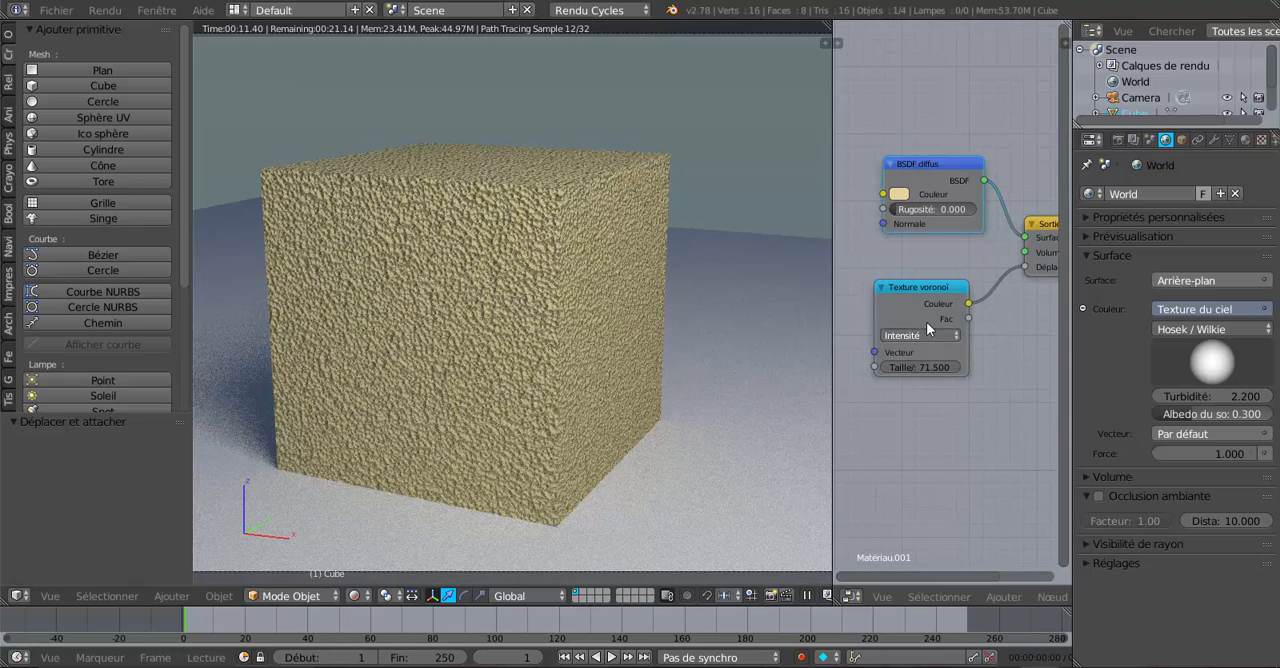
{"action": "mouse_move", "coordinate": [919, 368]}
{"action": "left_mouse_down"}
{"action": "mouse_move", "coordinate": [980, 368]}
{"action": "mouse_move", "coordinate": [922, 375]}
{"action": "left_mouse_up"}
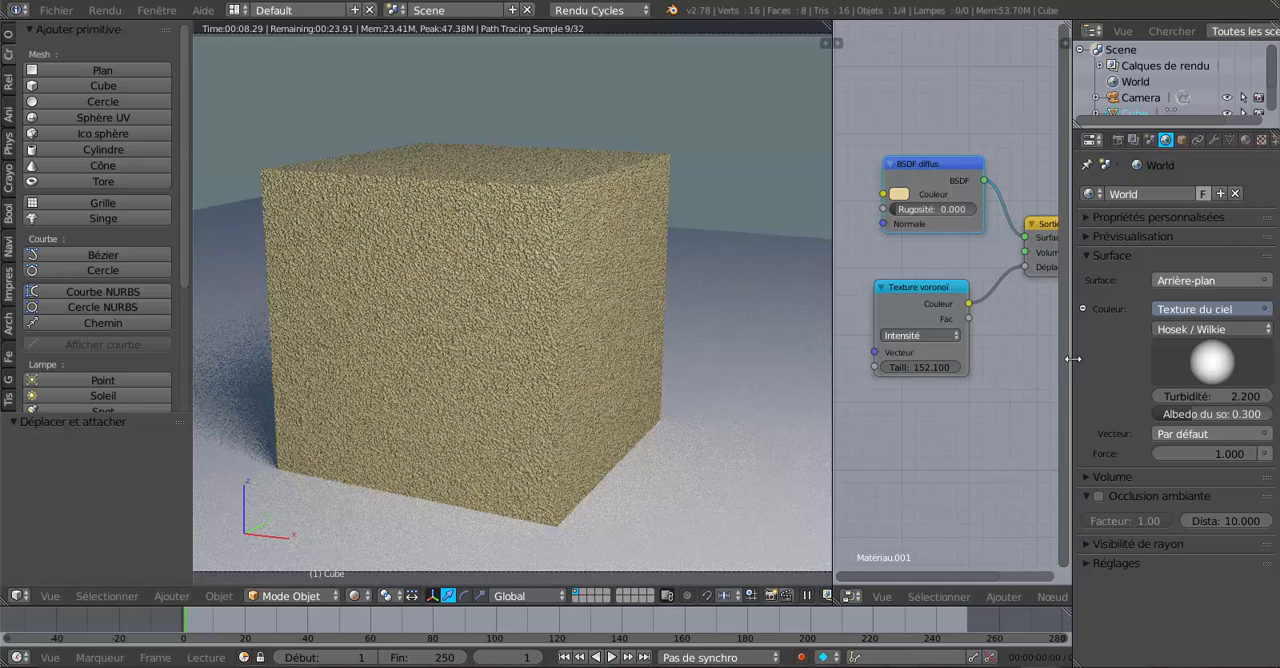
{"action": "left_click_drag", "start_coordinate": [1072, 358], "coordinate": [1213, 362]}
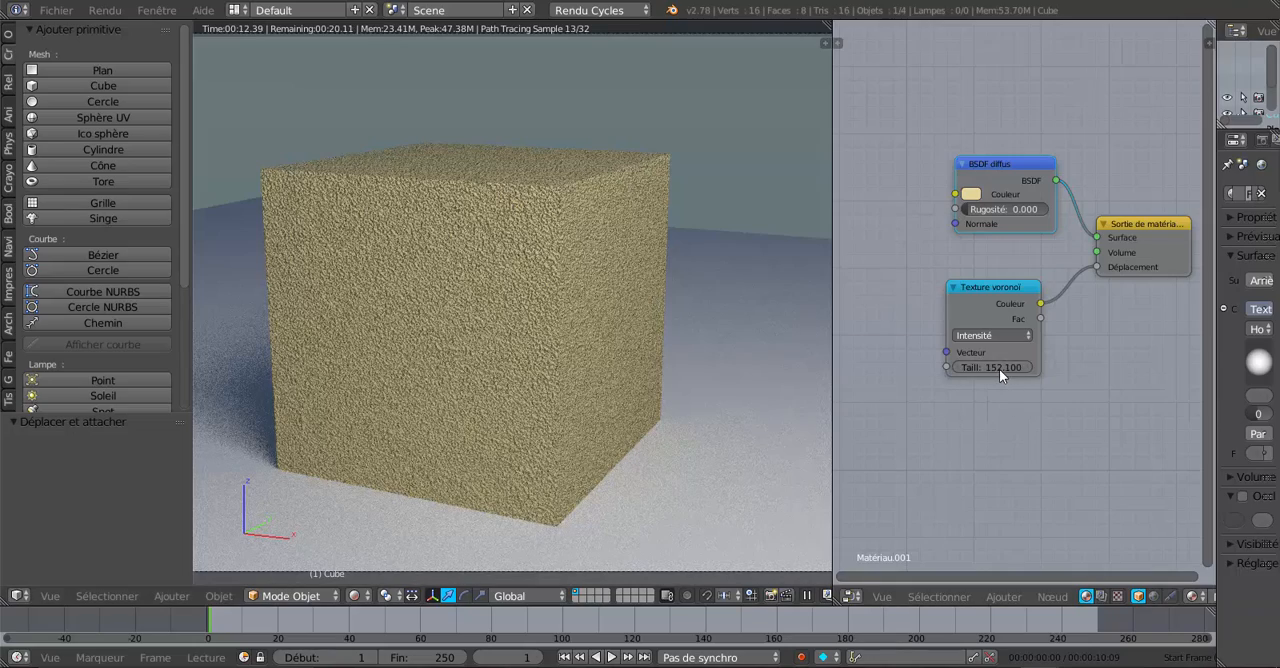
Step: Set the Texture voronoï scale to 147.6, trying the Cellules coloration on the cube before restoring Intensité
{"action": "left_click_drag", "start_coordinate": [999, 369], "coordinate": [954, 369]}
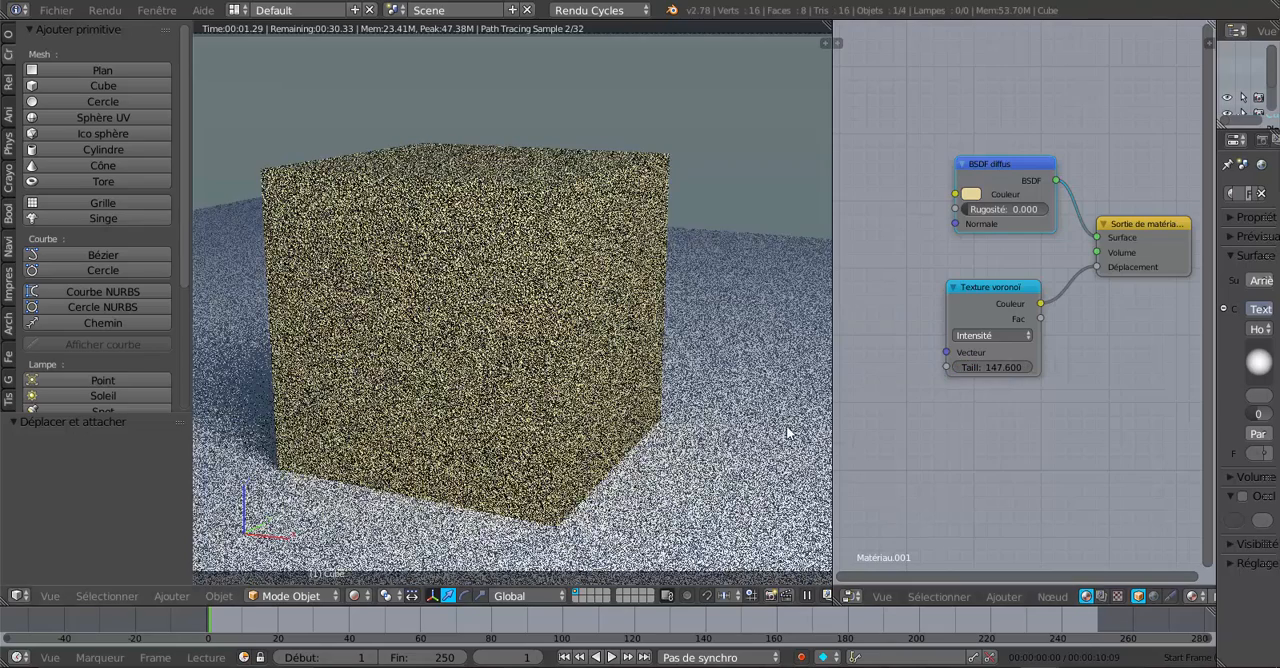
{"action": "left_click", "coordinate": [988, 337]}
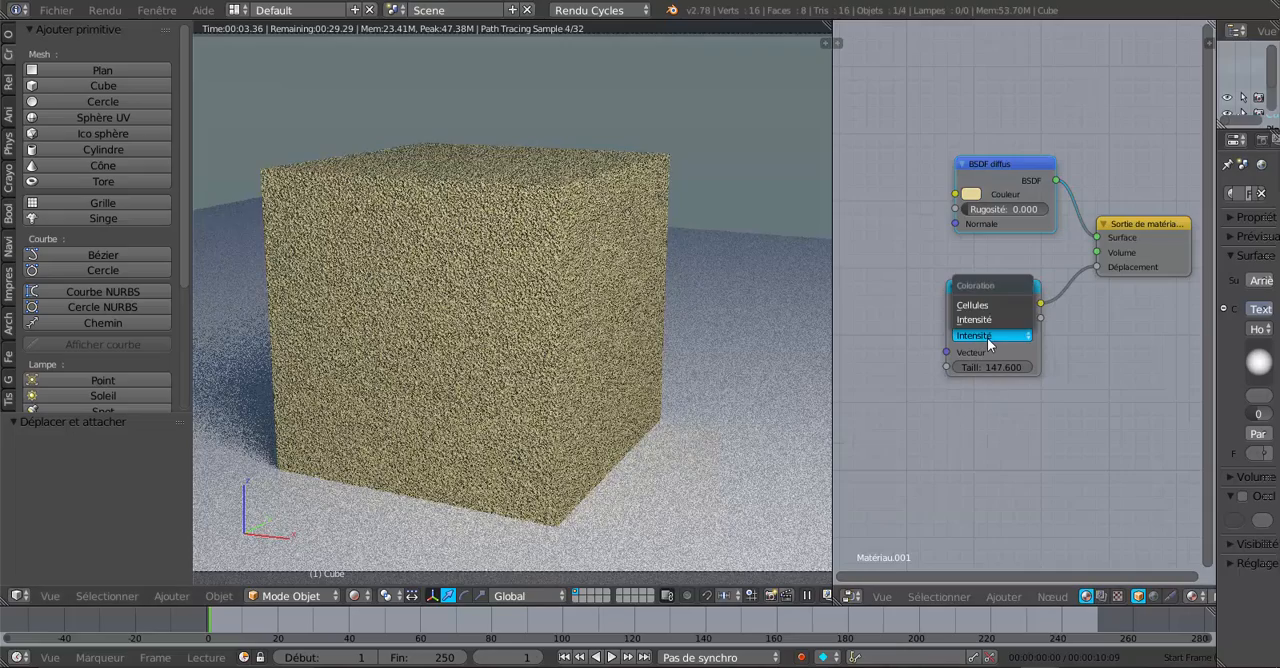
{"action": "left_click", "coordinate": [986, 306]}
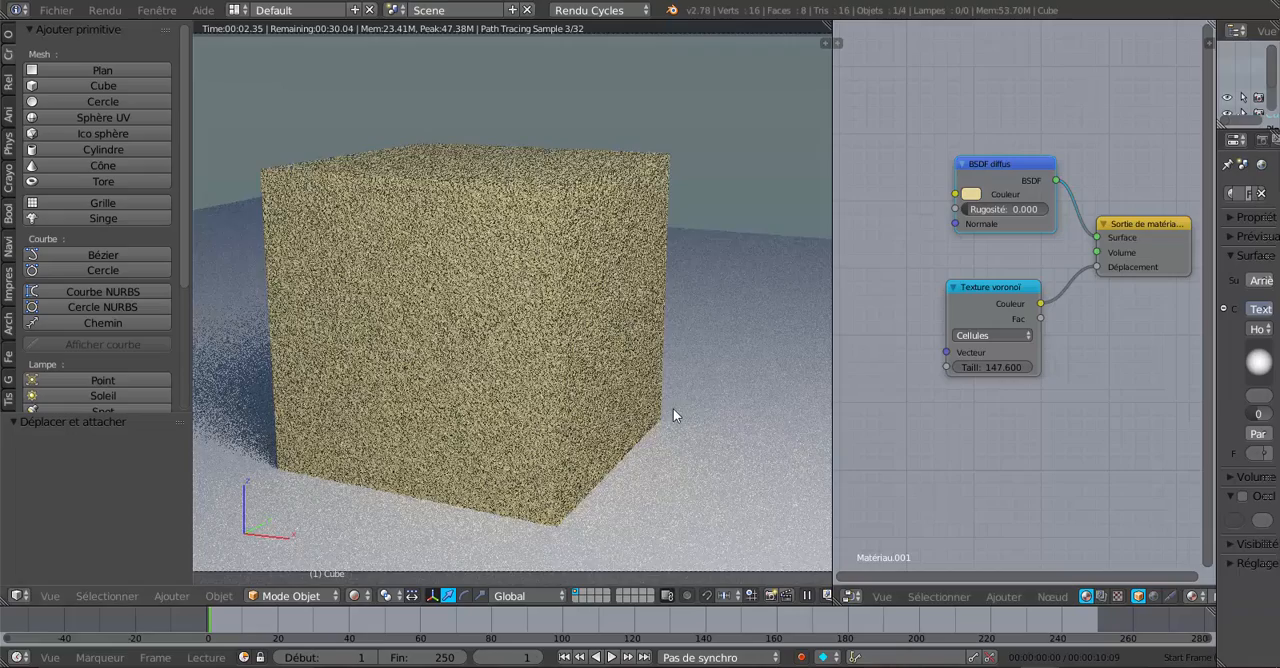
{"action": "scroll", "coordinate": [673, 408], "scroll_direction": "up", "scroll_amount": 3}
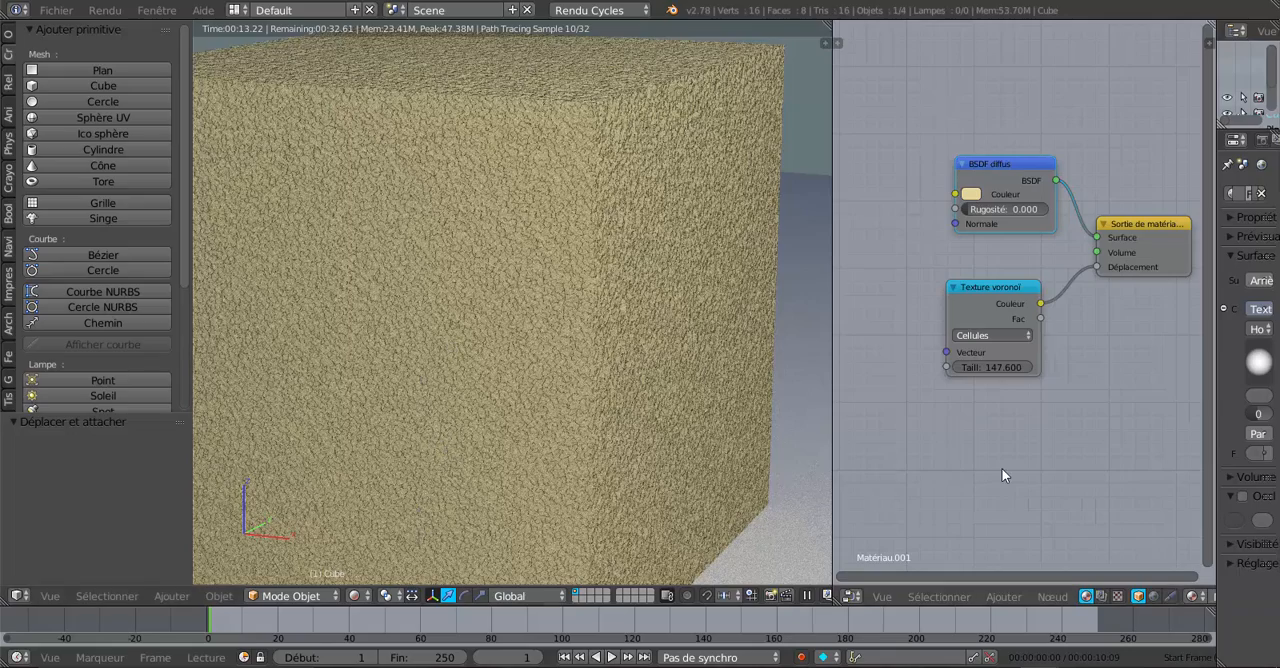
{"action": "left_click", "coordinate": [989, 334]}
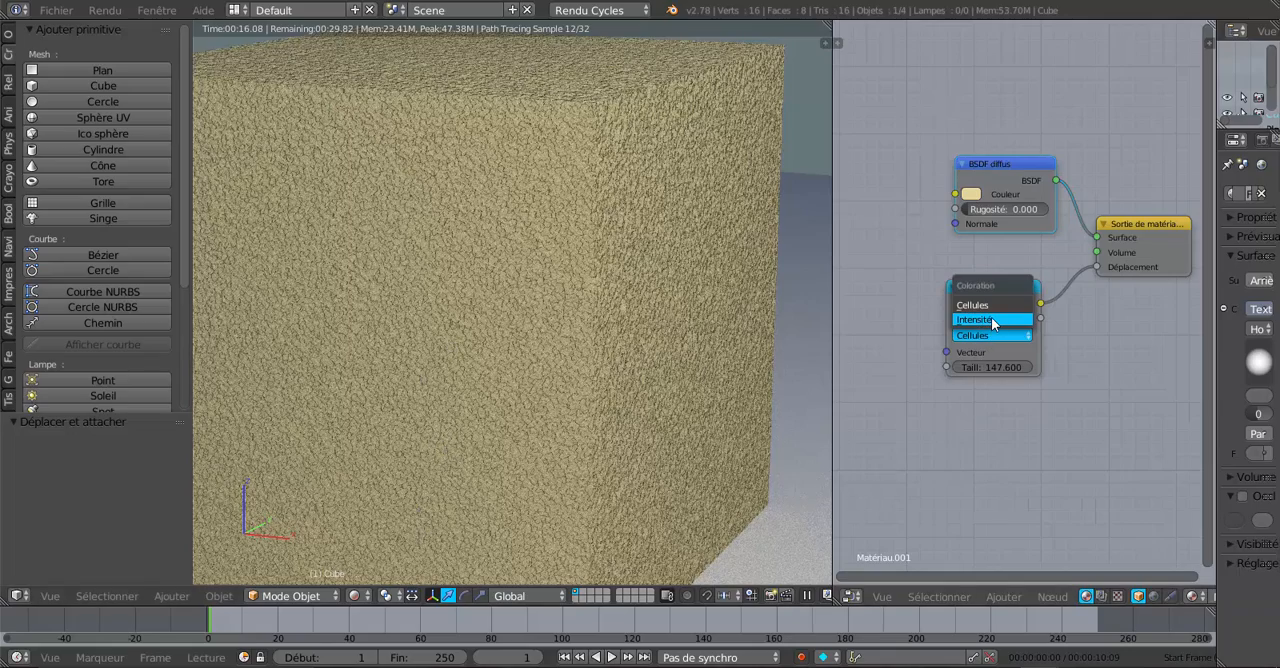
{"action": "left_click", "coordinate": [992, 320]}
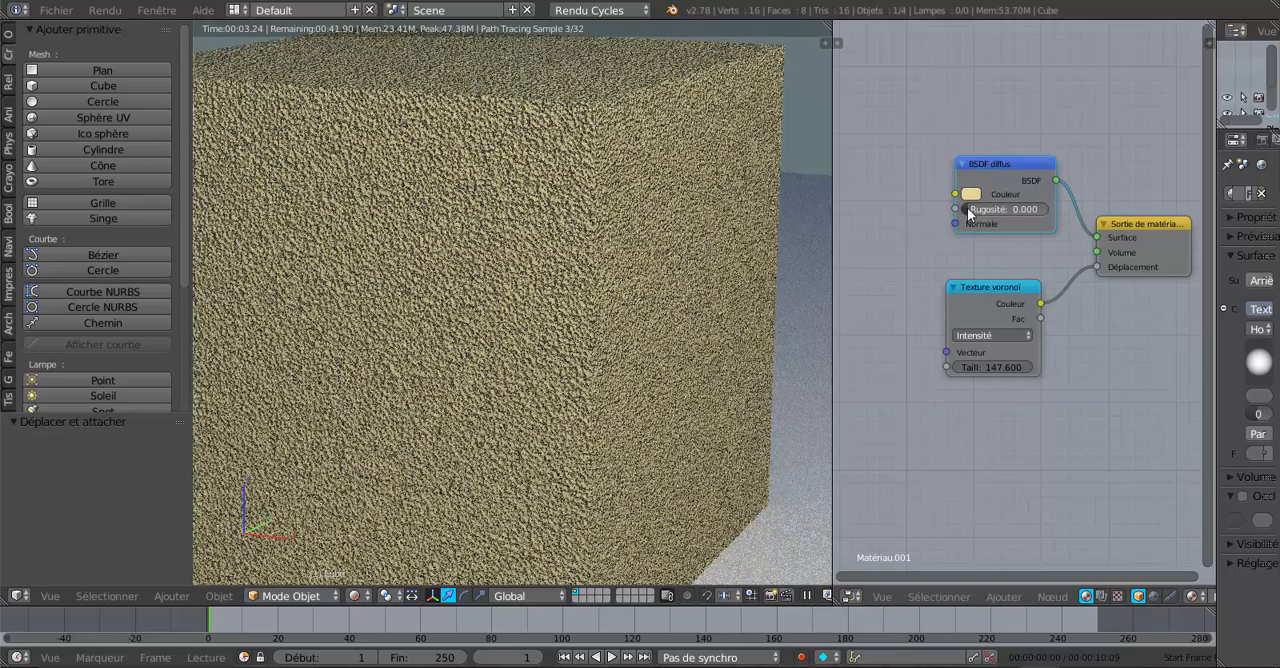
Step: Raise the BSDF diffus roughness of the cube's material to 0.617
{"action": "left_click_drag", "start_coordinate": [967, 207], "coordinate": [1015, 208]}
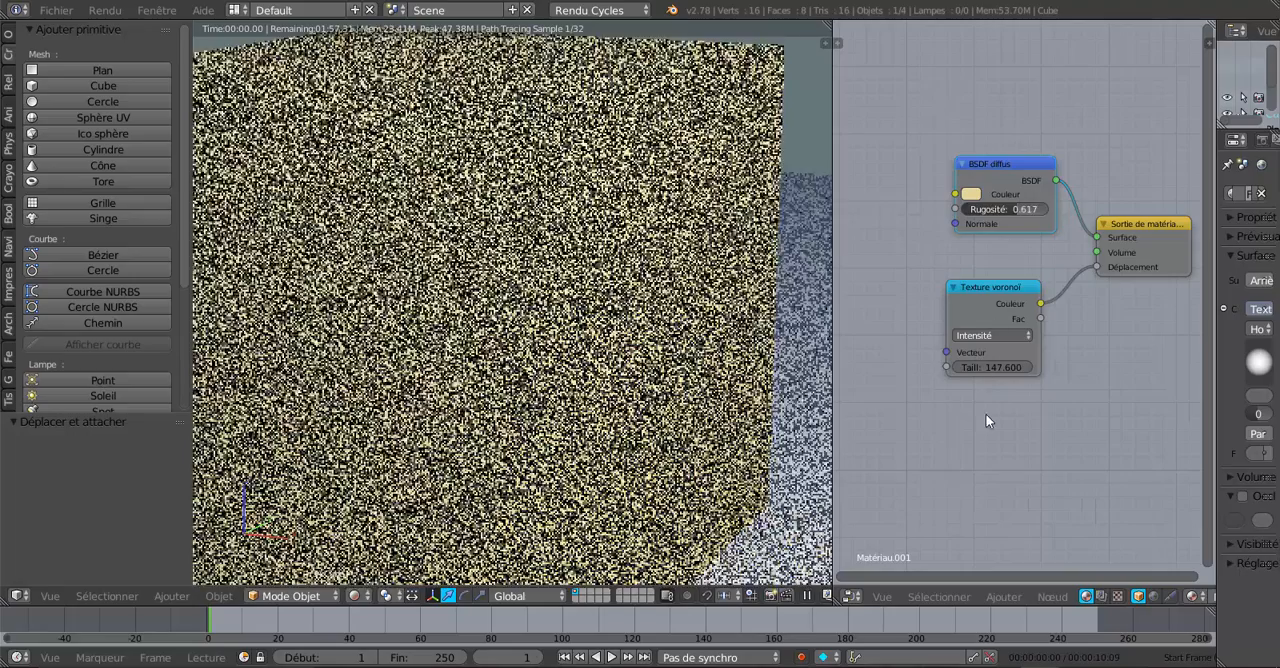
{"action": "scroll", "coordinate": [987, 422], "scroll_direction": "down", "scroll_amount": 2}
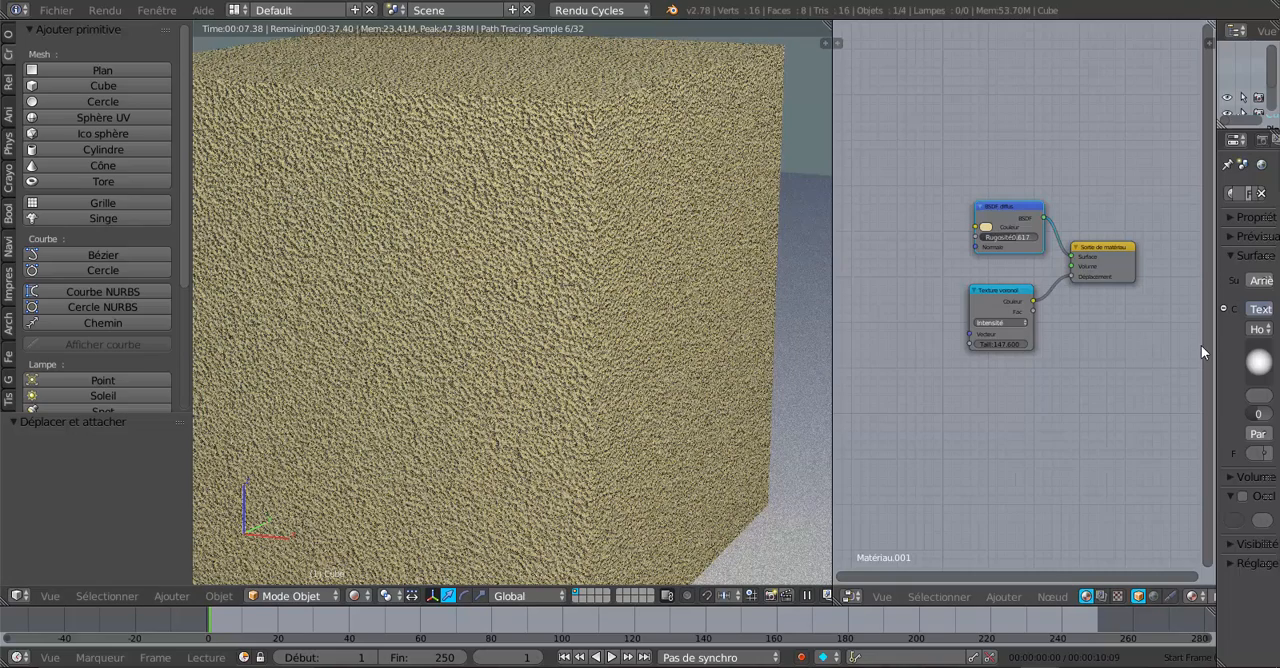
Step: Widen the properties editor and set the strength of the World's sky texture background to 4
{"action": "left_click_drag", "start_coordinate": [1216, 352], "coordinate": [1029, 382]}
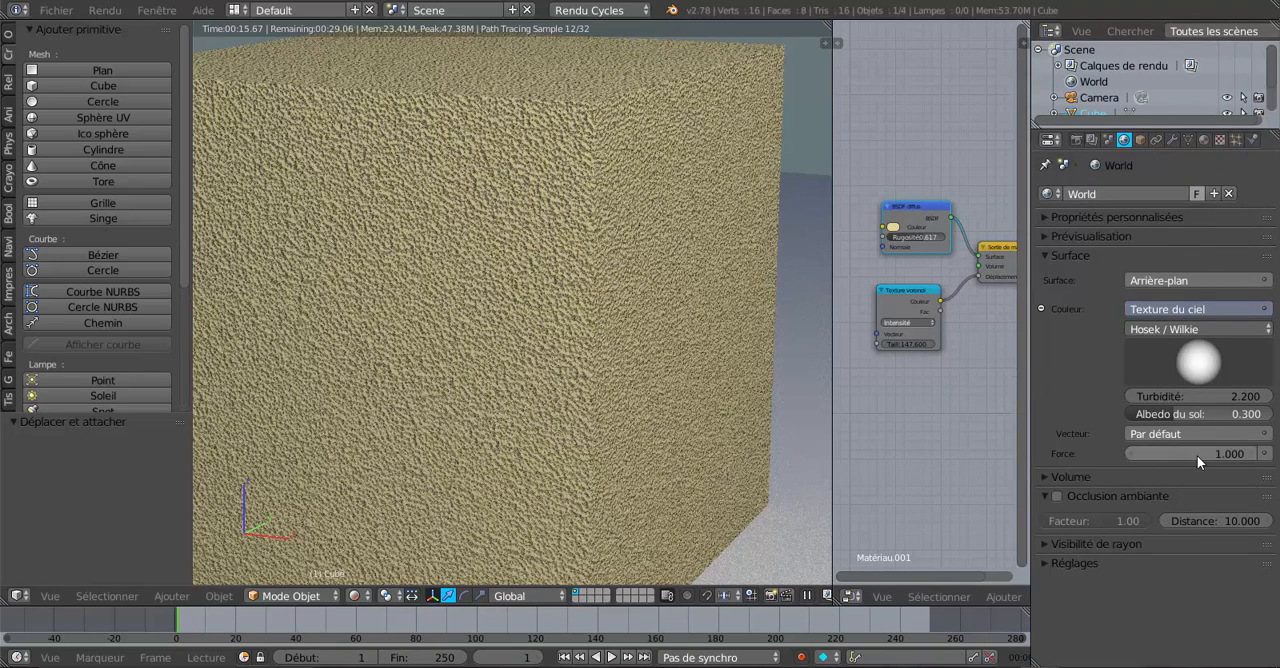
{"action": "mouse_move", "coordinate": [1197, 455]}
{"action": "left_mouse_down"}
{"action": "mouse_move", "coordinate": [1215, 455]}
{"action": "mouse_move", "coordinate": [1170, 453]}
{"action": "mouse_move", "coordinate": [1197, 454]}
{"action": "left_mouse_up"}
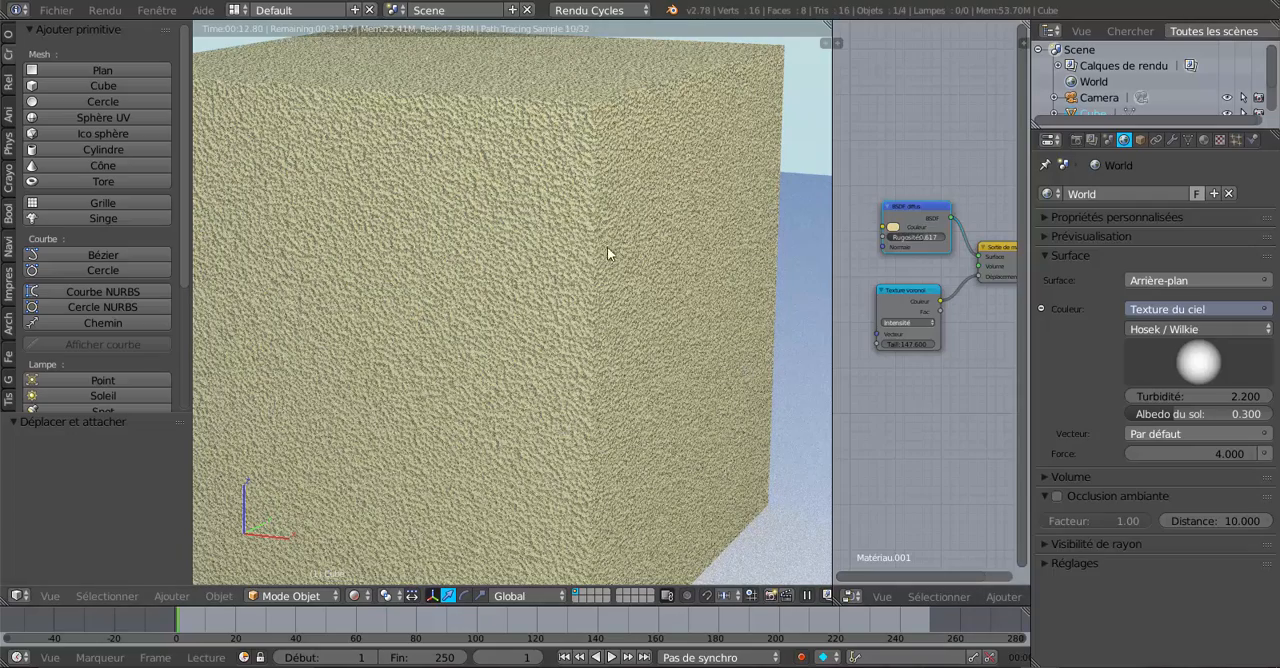
{"action": "scroll", "coordinate": [692, 304], "scroll_direction": "down", "scroll_amount": 6}
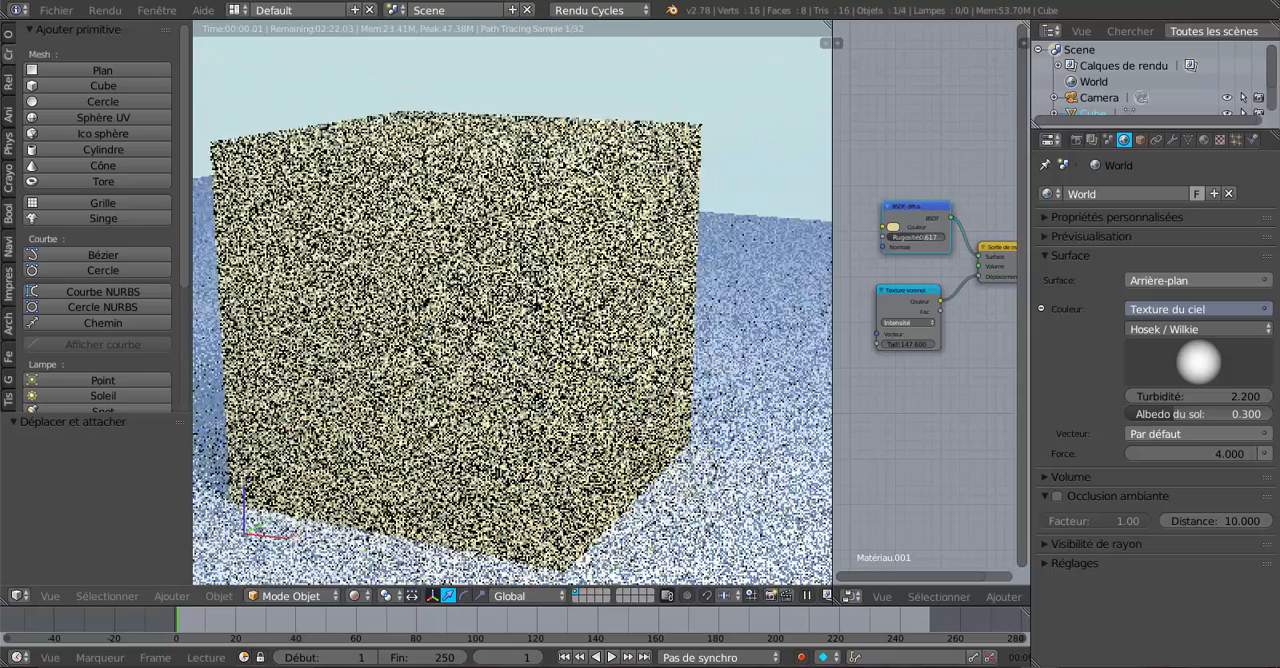
{"action": "key", "text": "KP_1"}
{"action": "scroll", "coordinate": [702, 345], "scroll_direction": "up", "scroll_amount": 4}
{"action": "middle_click_drag", "start_coordinate": [702, 345], "coordinate": [590, 385]}
{"action": "scroll", "coordinate": [590, 385], "scroll_direction": "up", "scroll_amount": 3}
Step: Enlarge the node editor, add a Luminosité/Contraste node and connect its color output to the BSDF diffus color
{"action": "left_click_drag", "start_coordinate": [1029, 368], "coordinate": [1243, 368]}
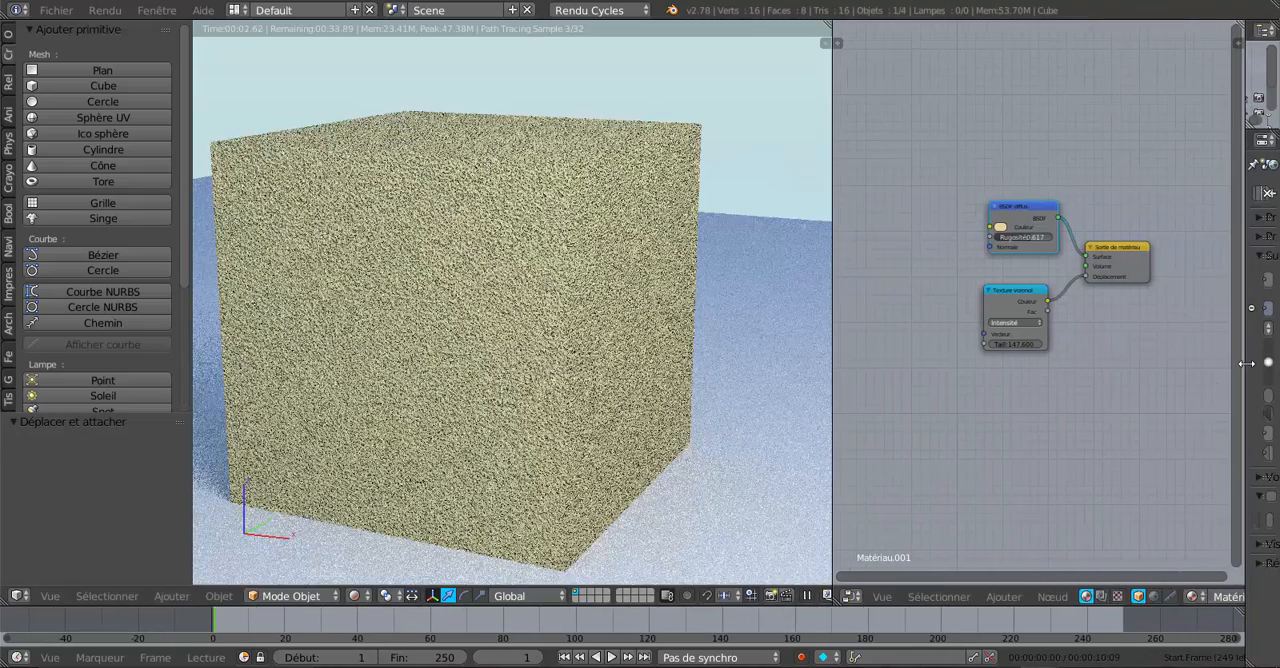
{"action": "left_click", "coordinate": [1000, 596]}
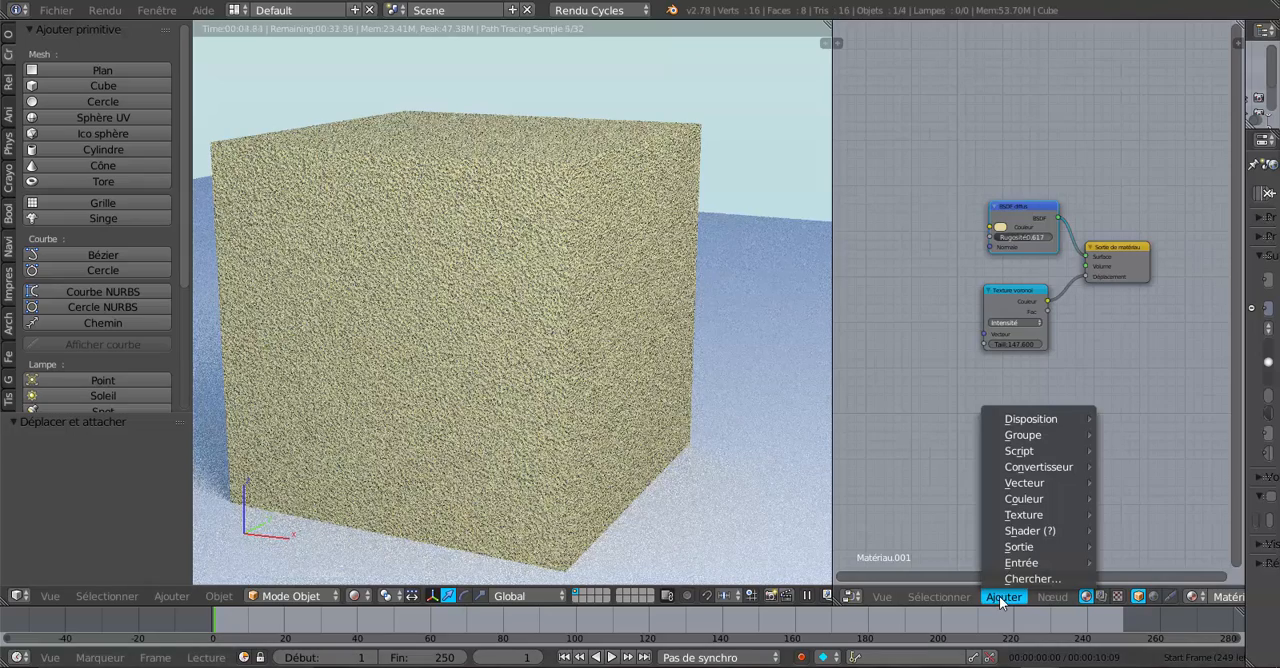
{"action": "mouse_move", "coordinate": [1025, 505]}
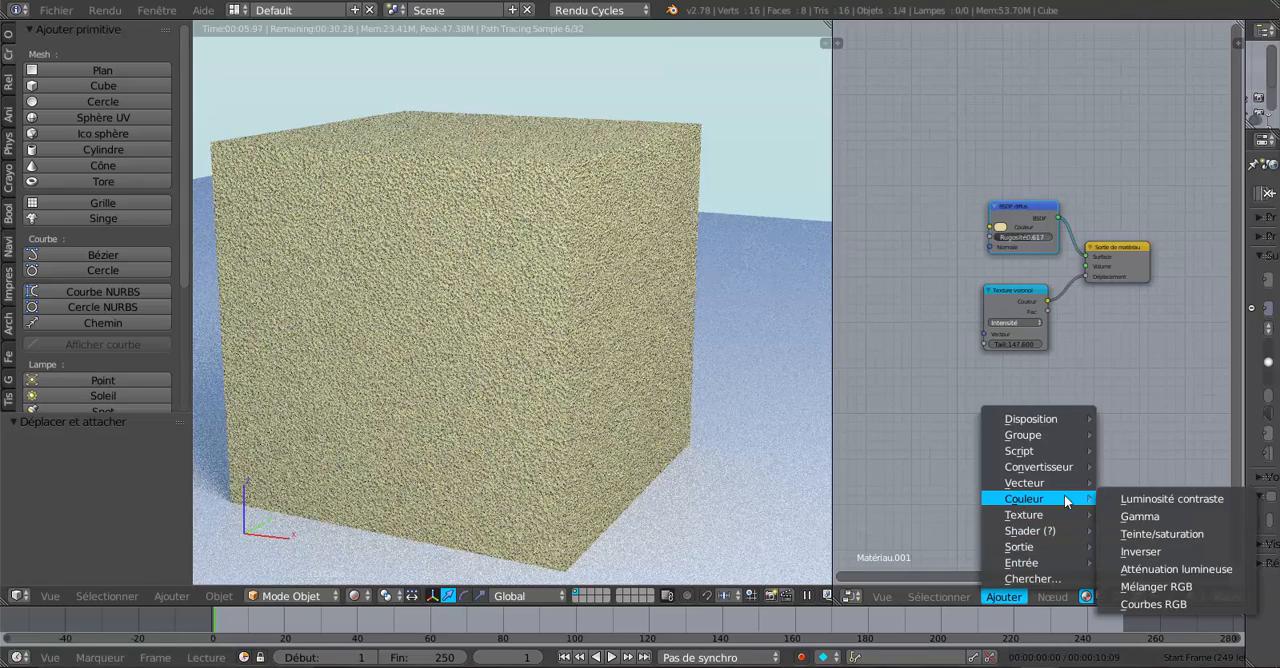
{"action": "left_click", "coordinate": [1162, 498]}
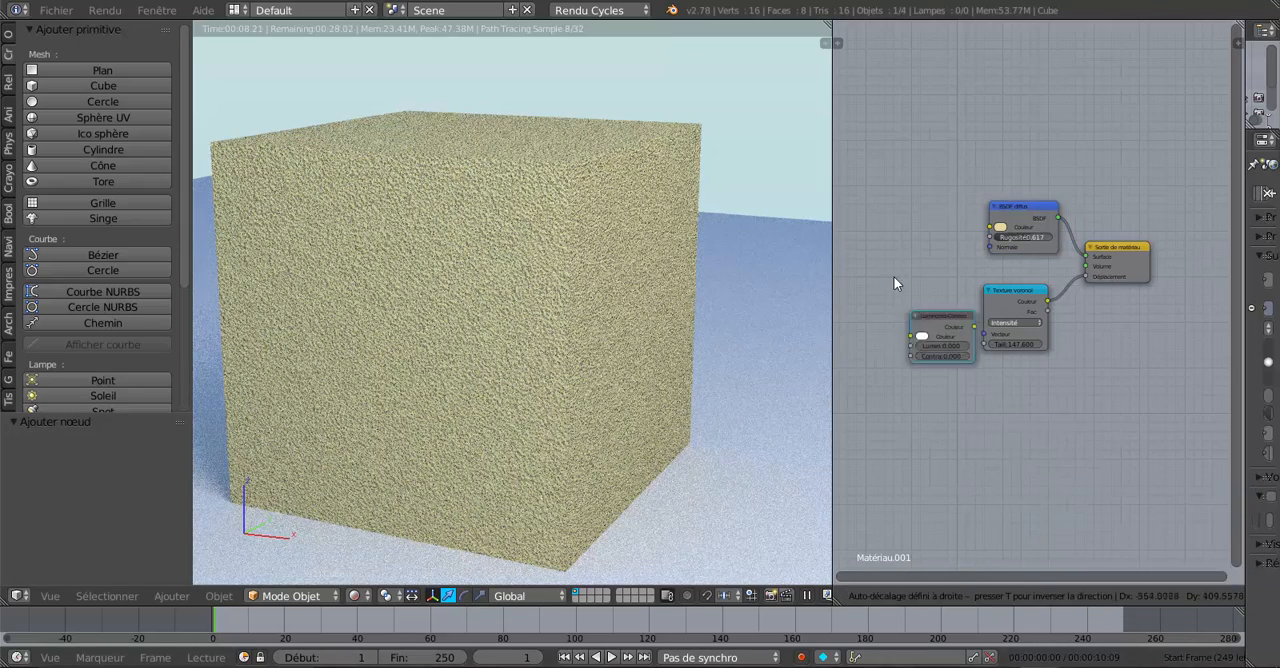
{"action": "left_click", "coordinate": [868, 215]}
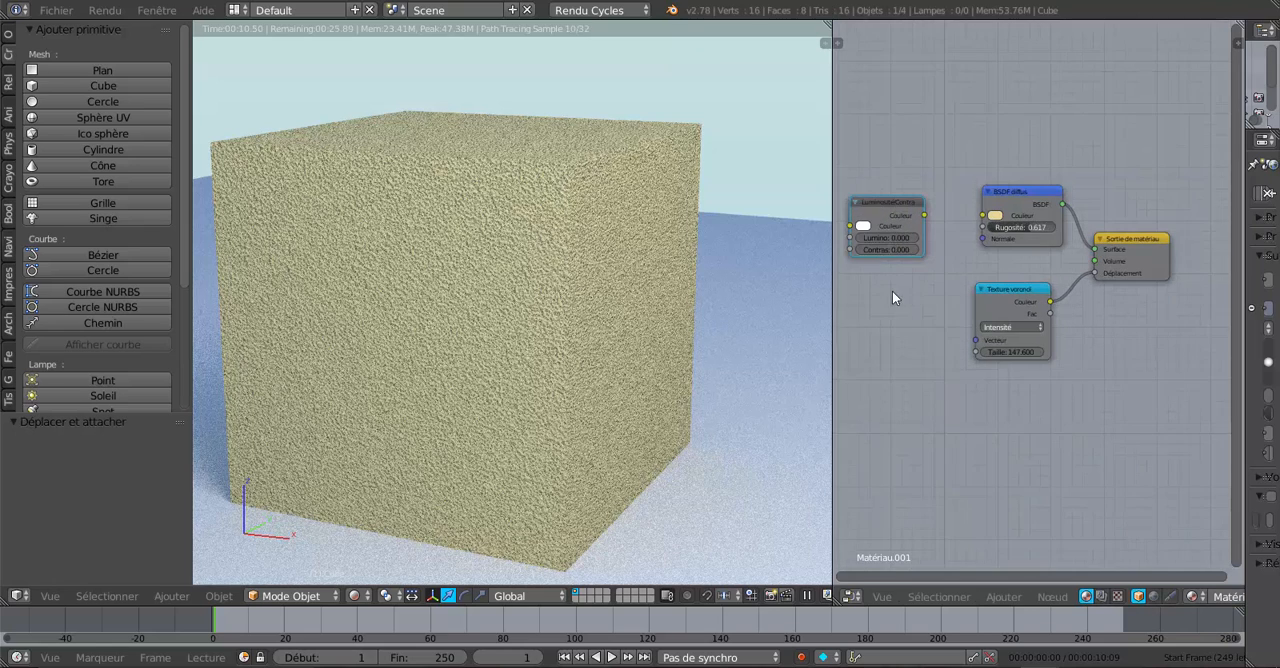
{"action": "scroll", "coordinate": [900, 294], "scroll_direction": "up", "scroll_amount": 3}
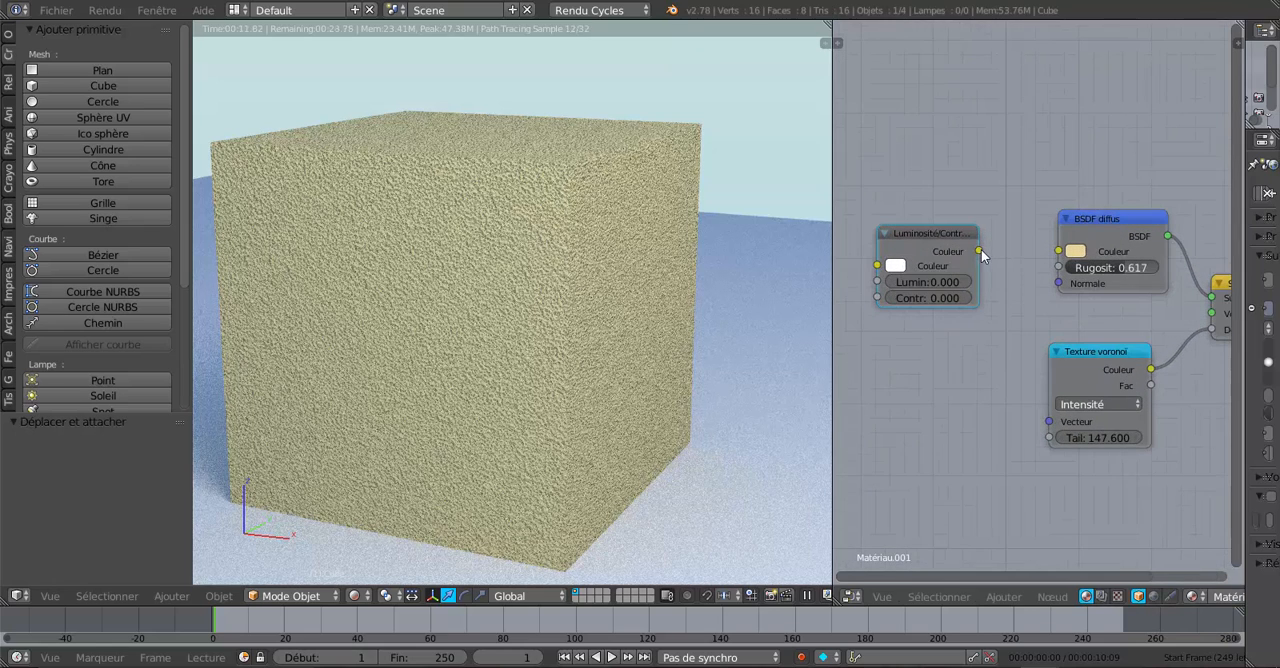
{"action": "left_click_drag", "start_coordinate": [980, 252], "coordinate": [1026, 236]}
{"action": "left_click_drag", "start_coordinate": [1052, 282], "coordinate": [1063, 251]}
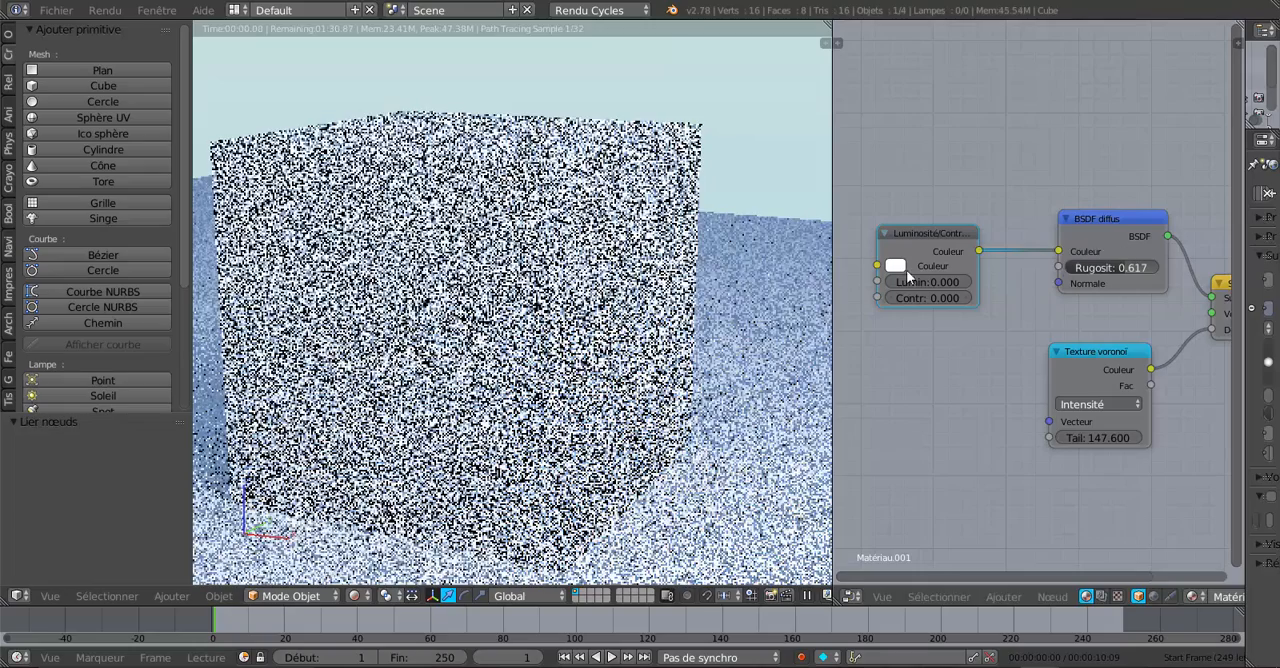
Step: Change the Luminosité/Contraste node's color from white to a light cream
{"action": "left_click", "coordinate": [901, 266]}
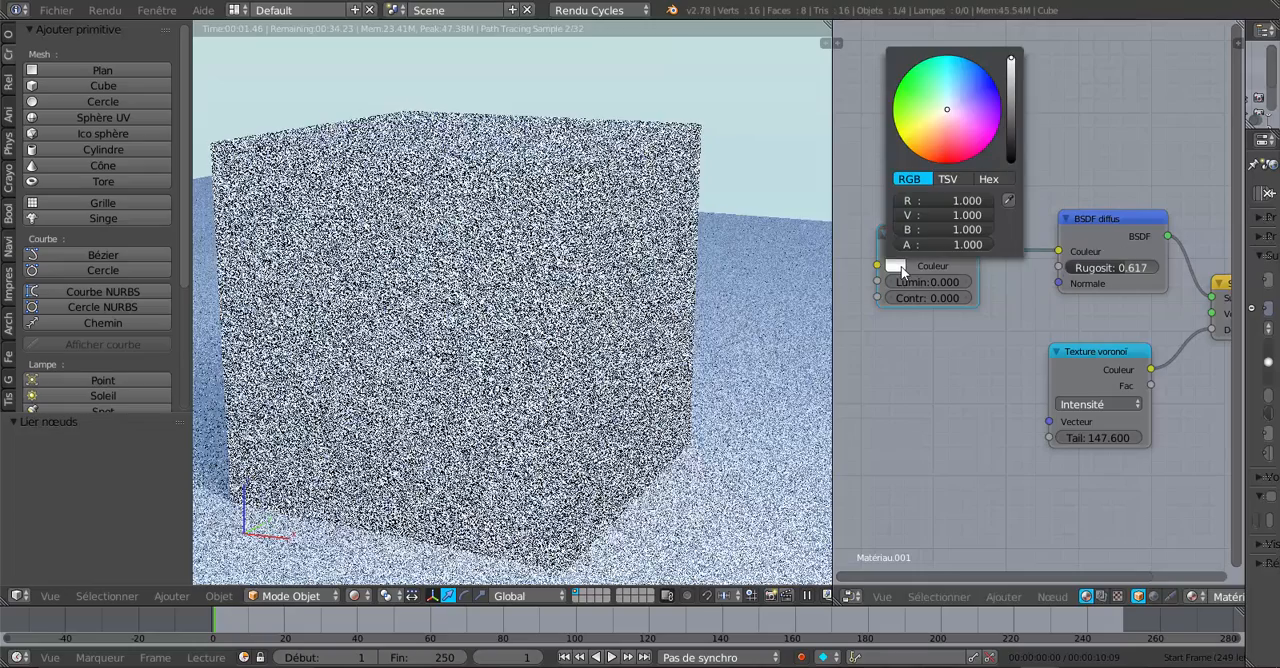
{"action": "left_click", "coordinate": [940, 125]}
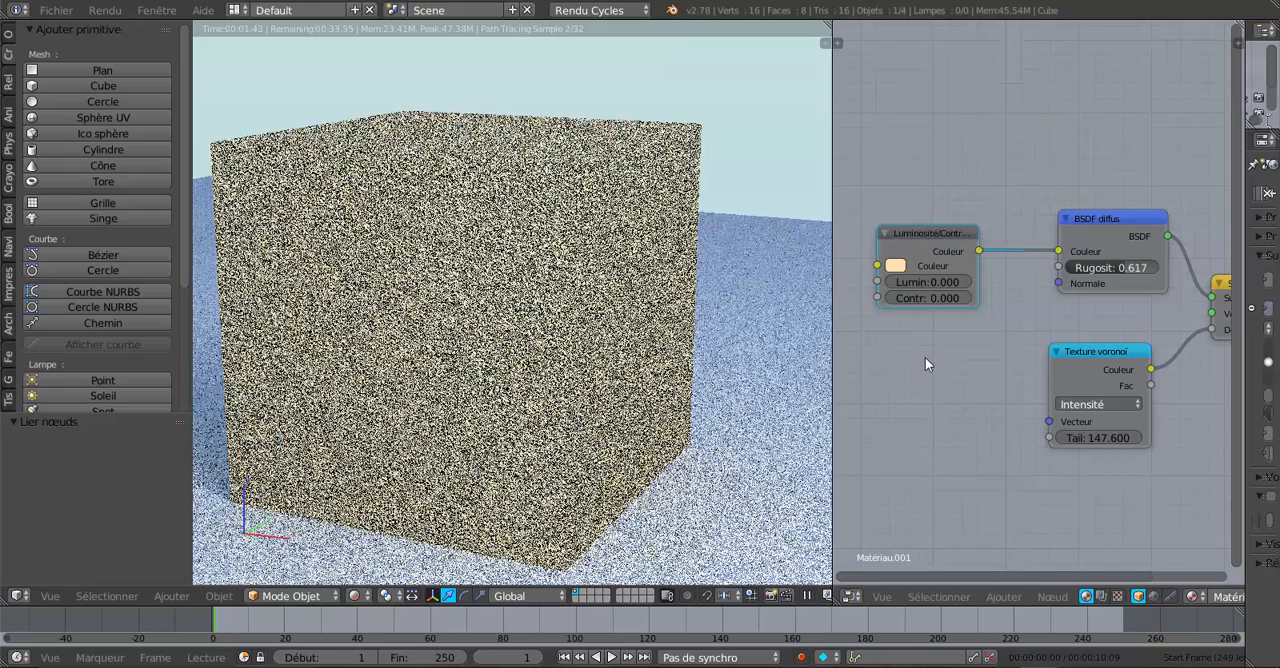
Step: Try a brightness of 0.3 on the Luminosité/Contraste node and reset it to 0
{"action": "left_click", "coordinate": [967, 282]}
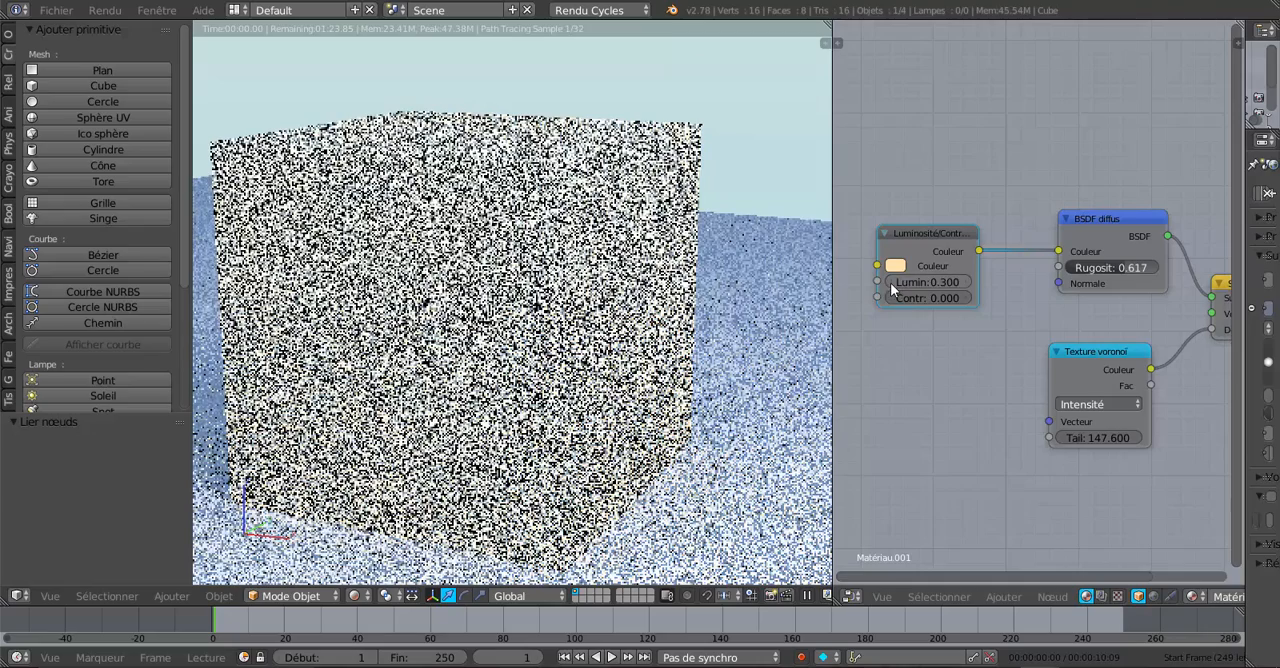
{"action": "left_click", "coordinate": [889, 282]}
{"action": "left_click", "coordinate": [889, 282]}
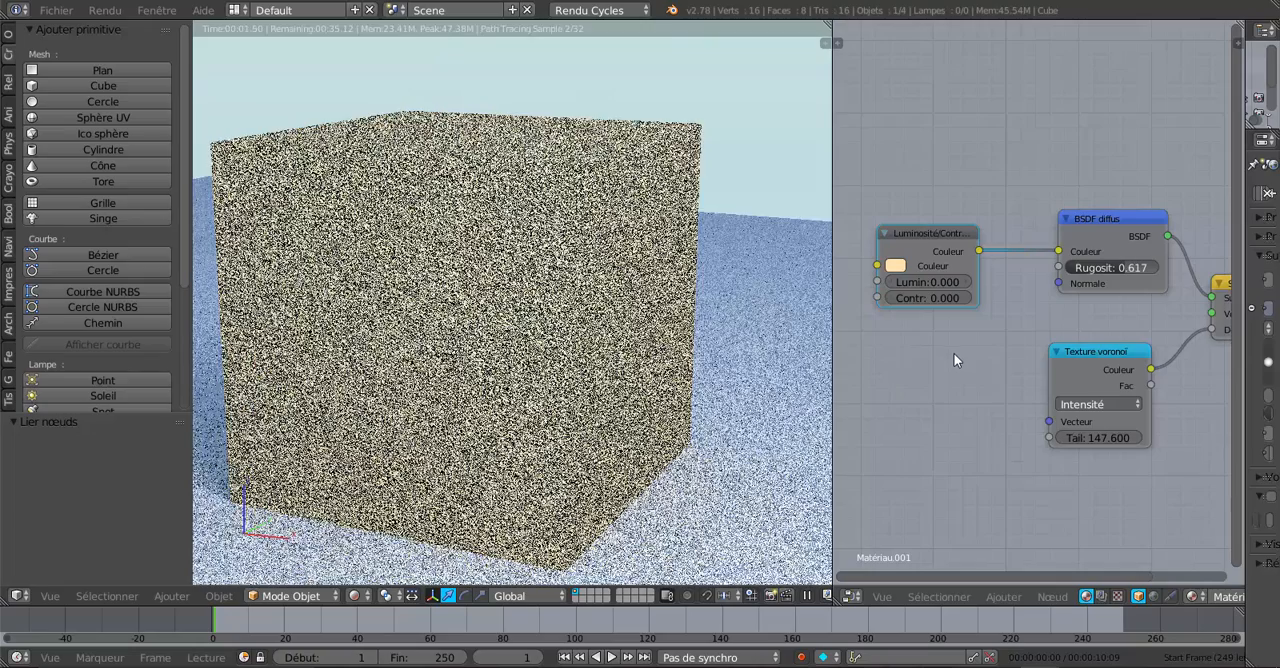
Step: Move the Luminosité/Contraste node higher, above the level of the BSDF diffus node
{"action": "mouse_move", "coordinate": [913, 232]}
{"action": "left_mouse_down"}
{"action": "mouse_move", "coordinate": [911, 270]}
{"action": "mouse_move", "coordinate": [915, 230]}
{"action": "left_mouse_up"}
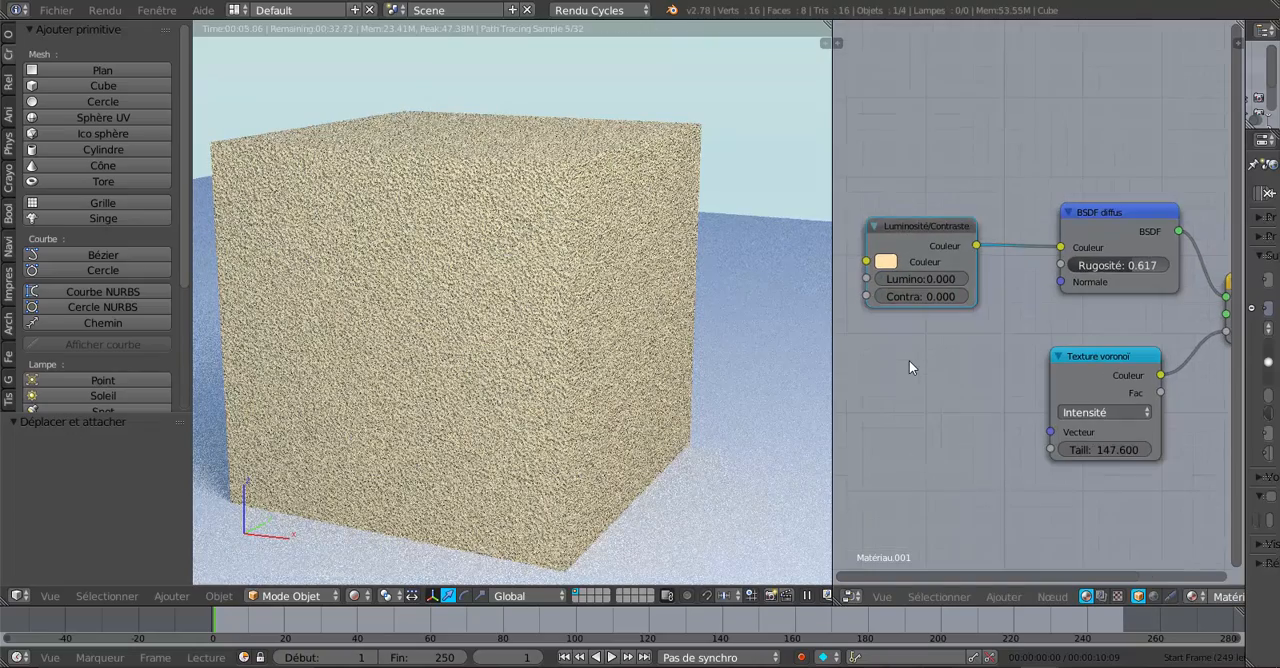
{"action": "middle_click_drag", "start_coordinate": [919, 382], "coordinate": [955, 427], "text": "ctrl"}
{"action": "left_click_drag", "start_coordinate": [913, 244], "coordinate": [927, 199]}
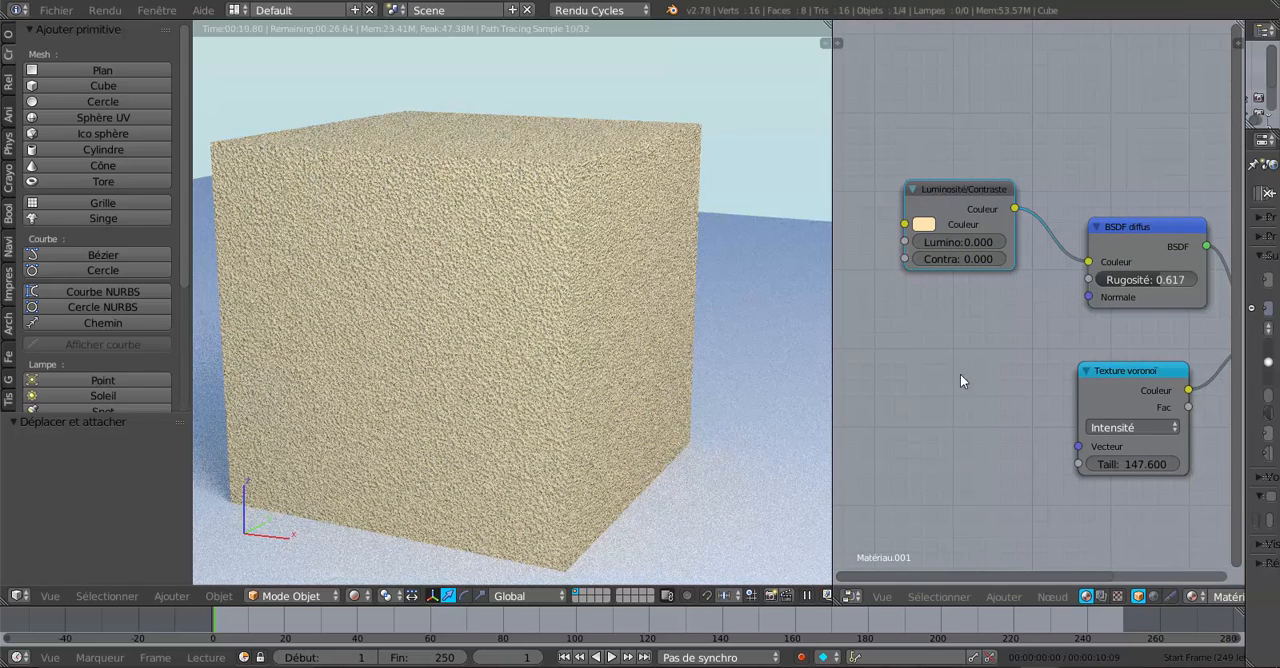
Step: Make room beside the Texture voronoï node and insert a Carte de normale node on its link to the material output's Déplacement
{"action": "scroll", "coordinate": [1017, 388], "scroll_direction": "down", "scroll_amount": 1}
{"action": "middle_click_drag", "start_coordinate": [1008, 429], "coordinate": [884, 421]}
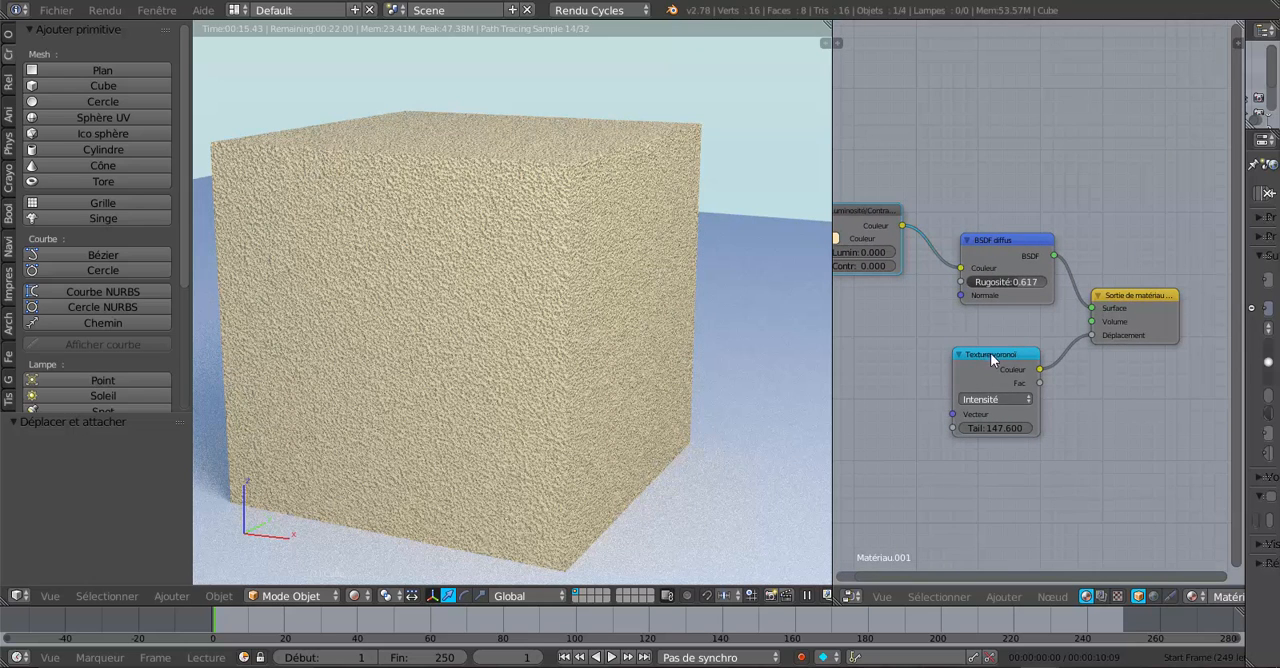
{"action": "left_click_drag", "start_coordinate": [990, 353], "coordinate": [933, 345]}
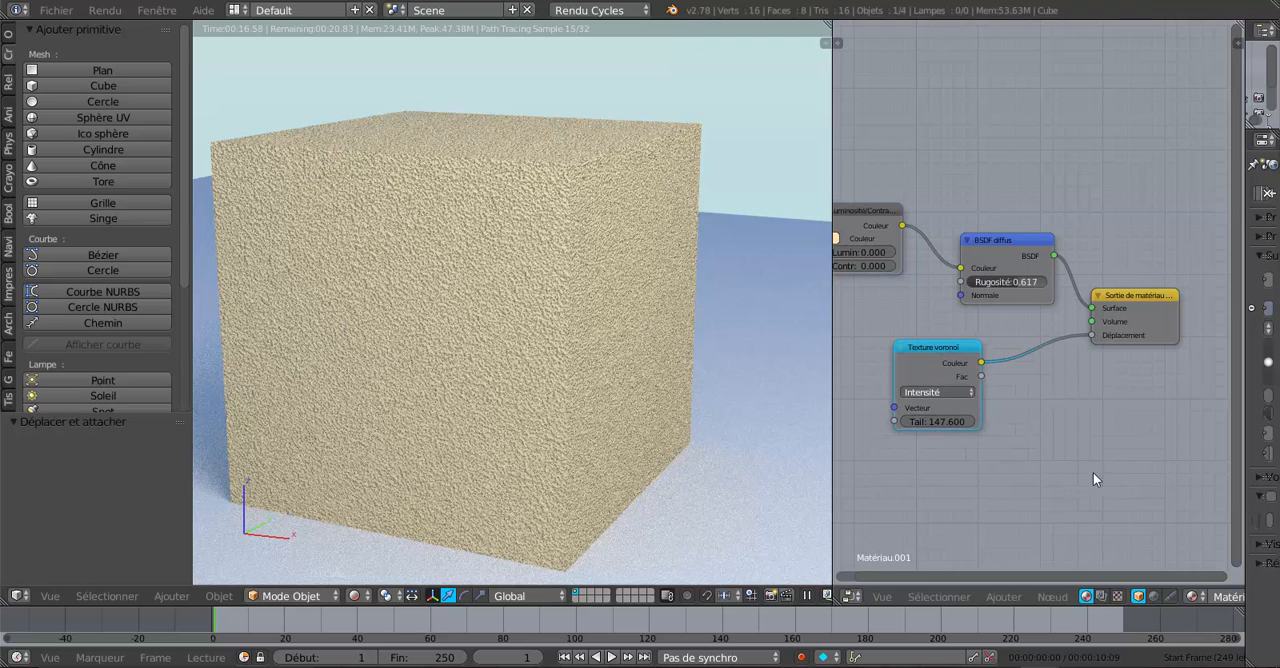
{"action": "left_click", "coordinate": [1003, 597]}
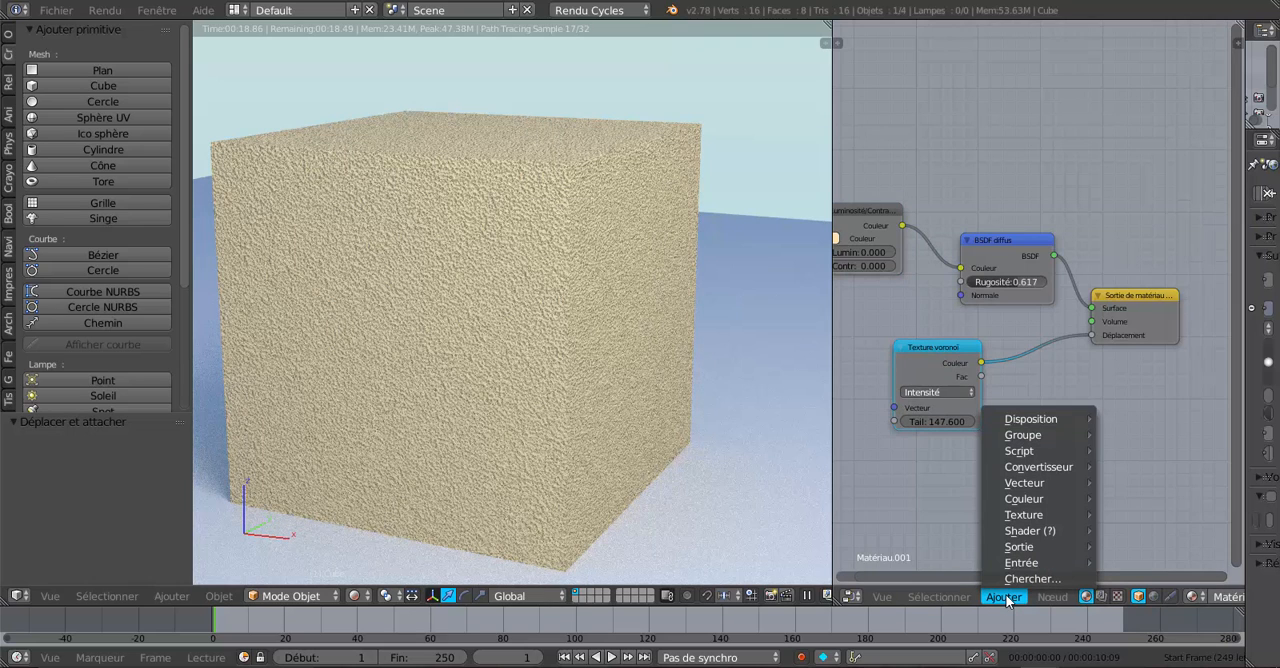
{"action": "mouse_move", "coordinate": [1010, 571]}
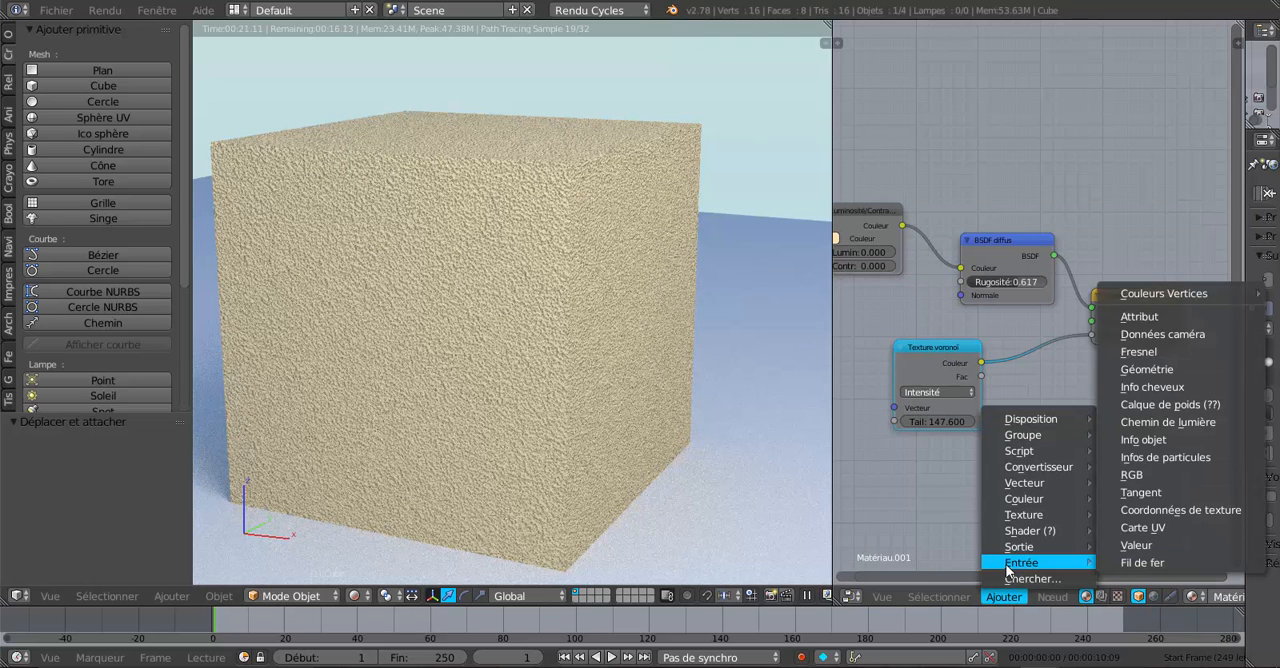
{"action": "mouse_move", "coordinate": [1020, 485]}
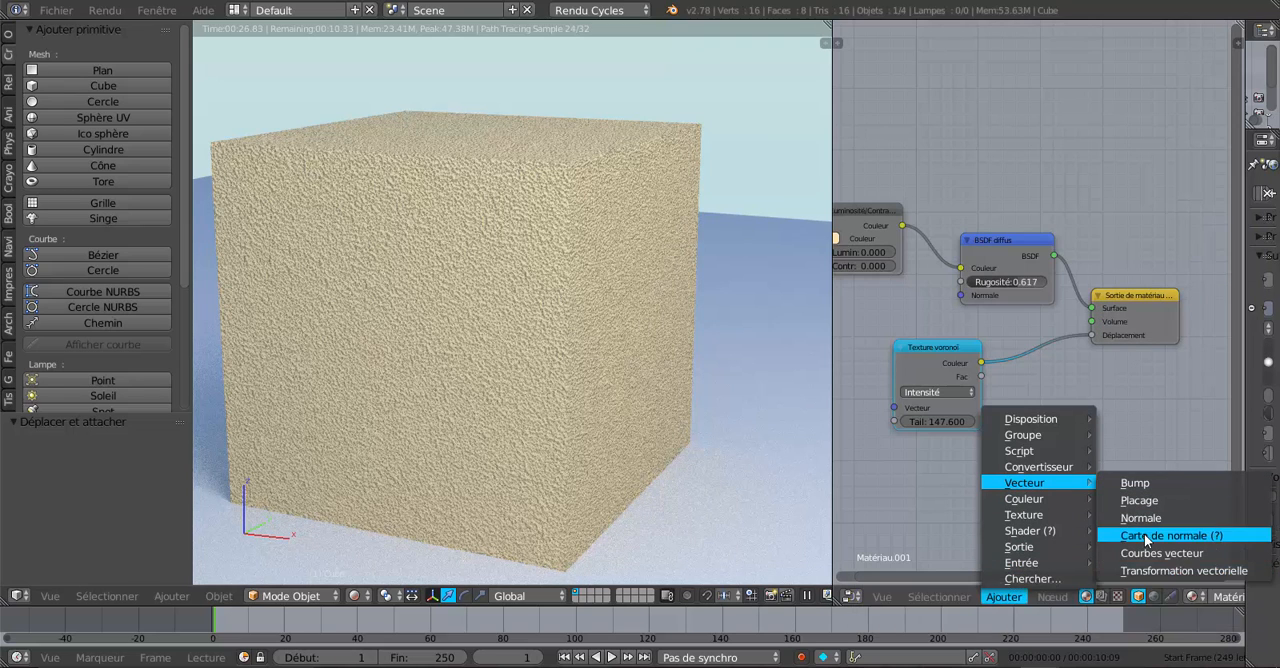
{"action": "left_click", "coordinate": [1170, 535]}
{"action": "left_click", "coordinate": [1112, 420]}
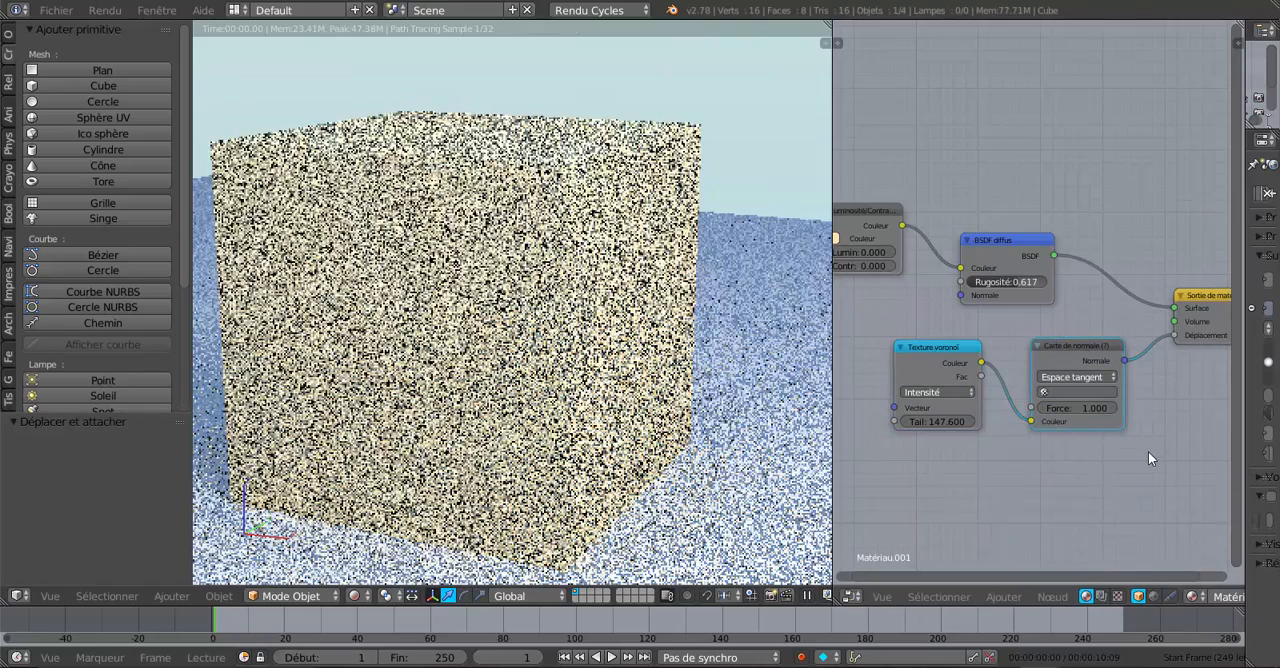
Step: Switch the Carte de normale node to Espace objet and, after trying a strength of 10, set it to 0.7
{"action": "scroll", "coordinate": [1148, 451], "scroll_direction": "up", "scroll_amount": 2}
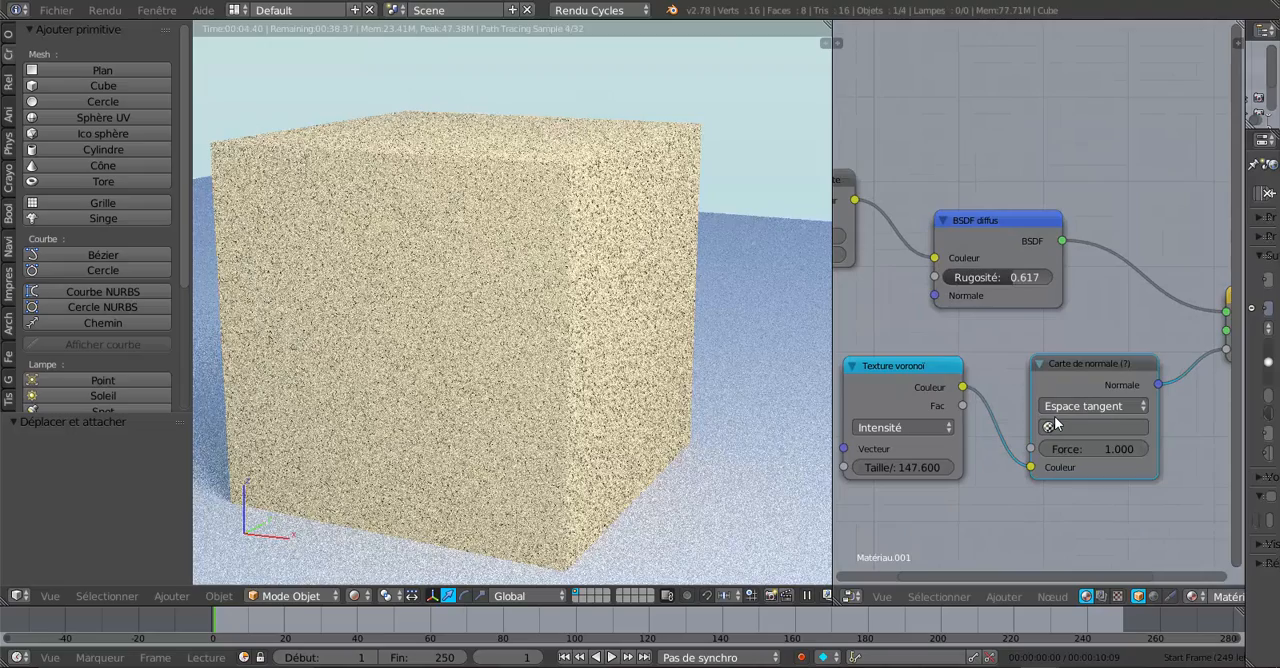
{"action": "left_click", "coordinate": [1075, 406]}
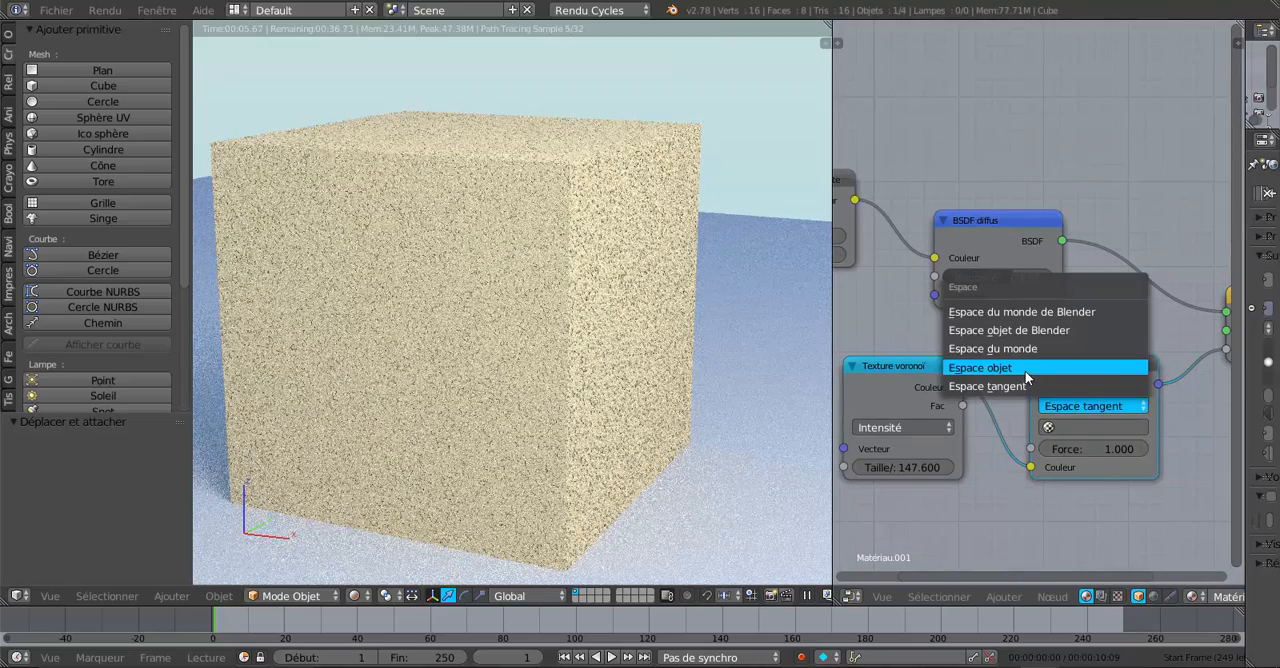
{"action": "left_click", "coordinate": [1025, 374]}
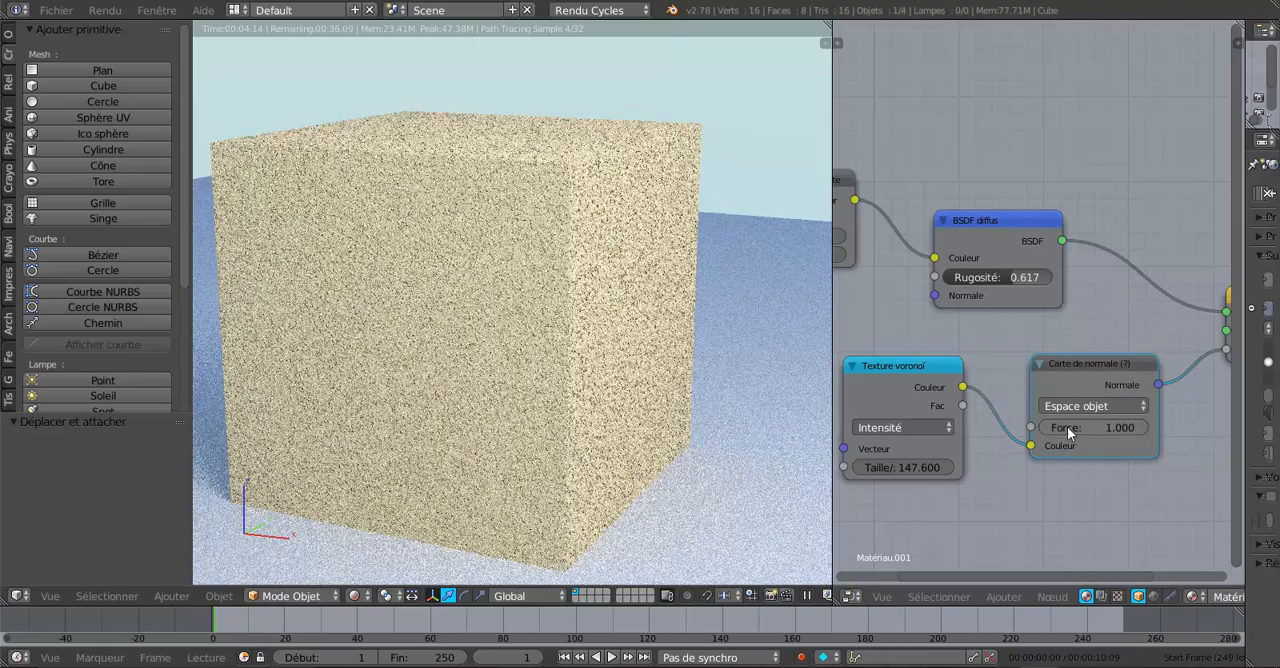
{"action": "left_click_drag", "start_coordinate": [1067, 426], "coordinate": [1135, 427]}
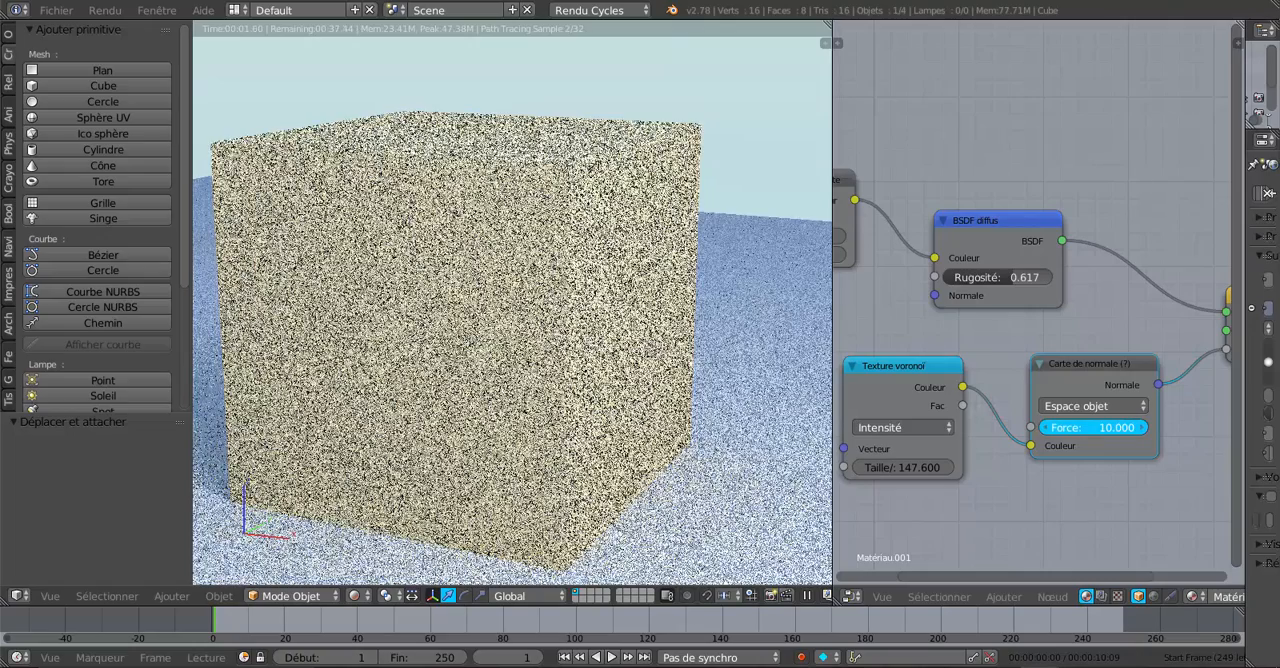
{"action": "left_click_drag", "start_coordinate": [1094, 427], "coordinate": [1001, 427]}
{"action": "scroll", "coordinate": [1046, 489], "scroll_direction": "down", "scroll_amount": 2}
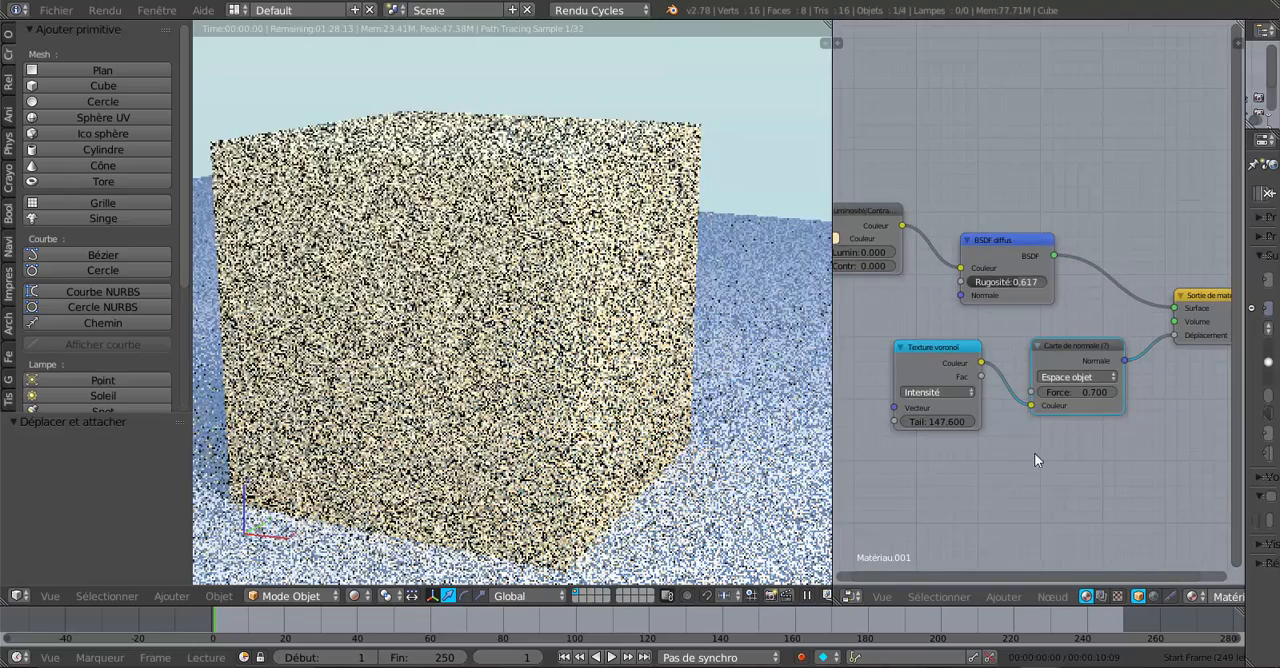
Step: Pull the Carte de normale node out of the link between Texture voronoï and the output's Déplacement, and delete it
{"action": "left_click_drag", "start_coordinate": [1032, 405], "coordinate": [1174, 334]}
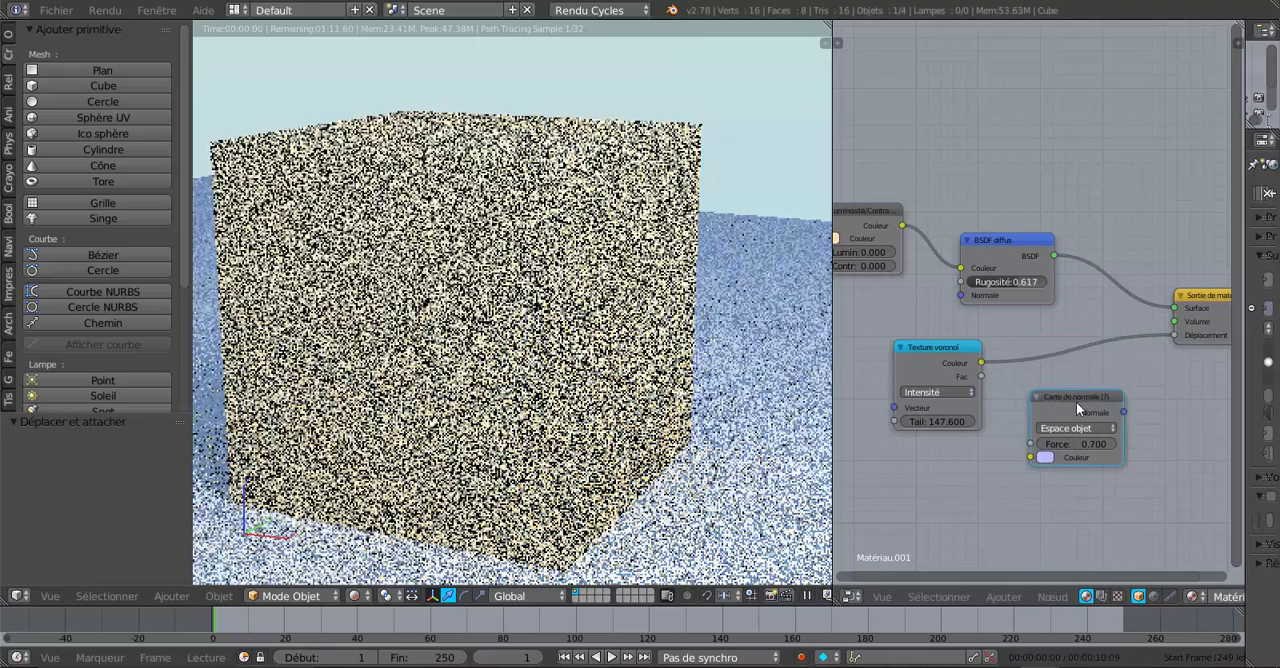
{"action": "key", "text": "x"}
{"action": "scroll", "coordinate": [712, 433], "scroll_direction": "up", "scroll_amount": 2}
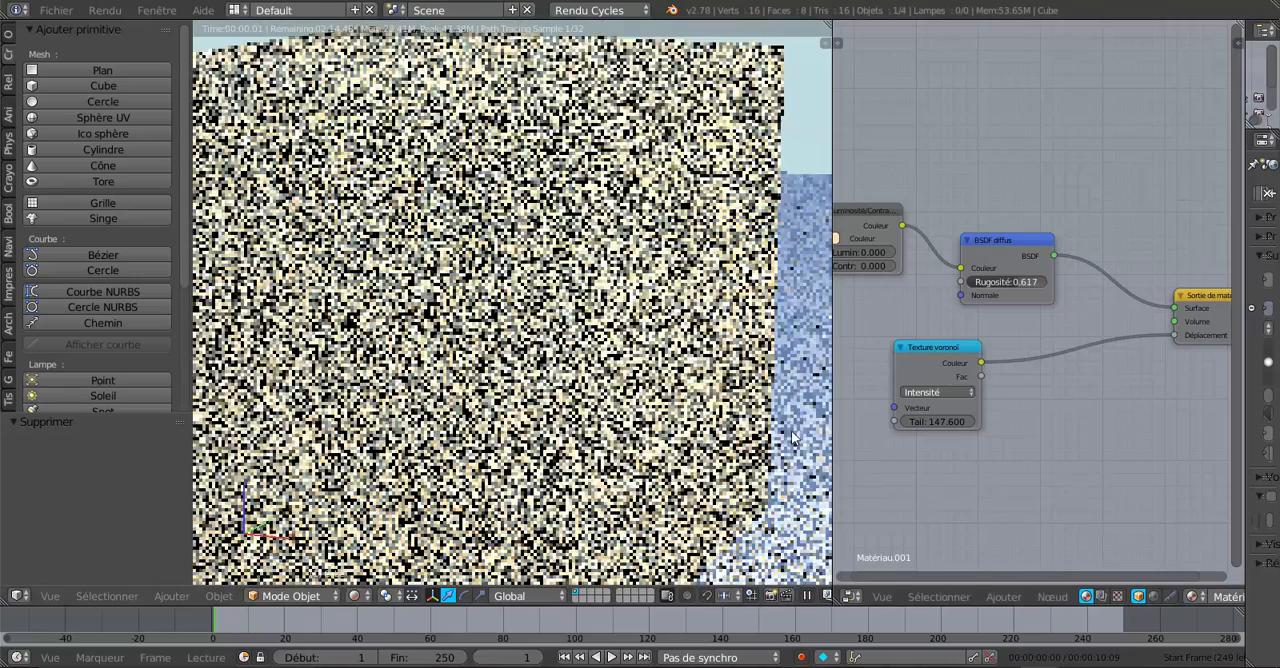
{"action": "scroll", "coordinate": [793, 432], "scroll_direction": "down", "scroll_amount": 2}
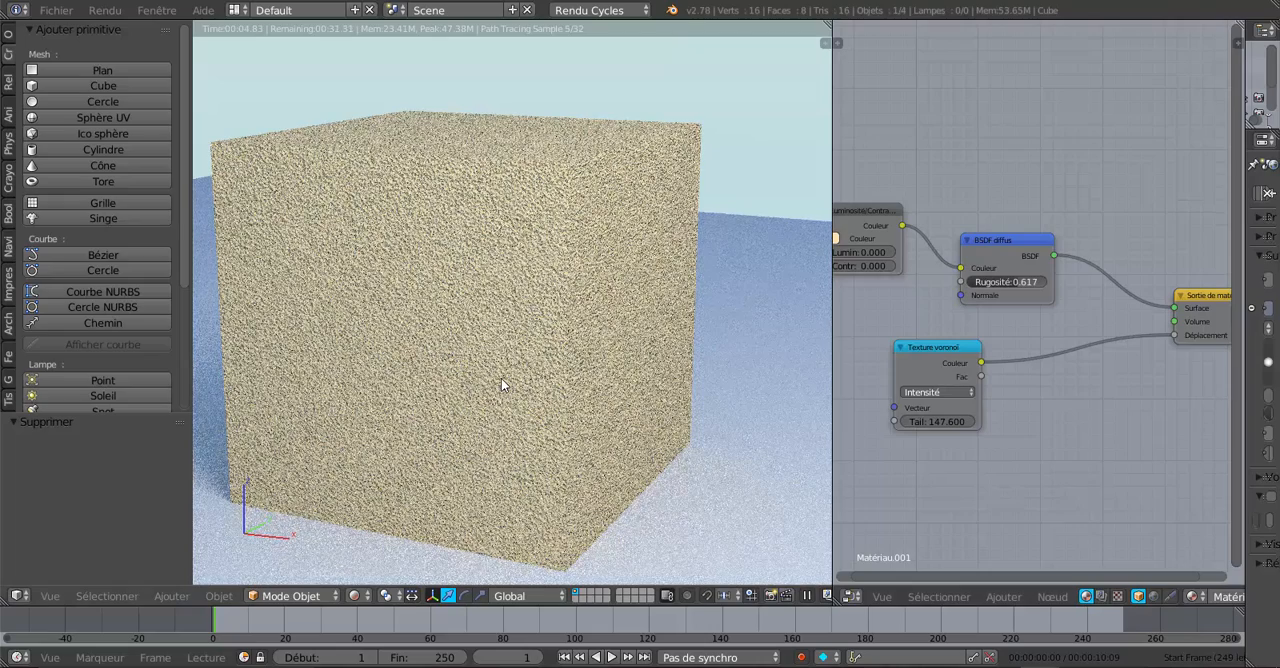
Step: Delete the Luminosité/Contraste node so that BSDF diffus uses its own base colour
{"action": "scroll", "coordinate": [932, 428], "scroll_direction": "down", "scroll_amount": 2}
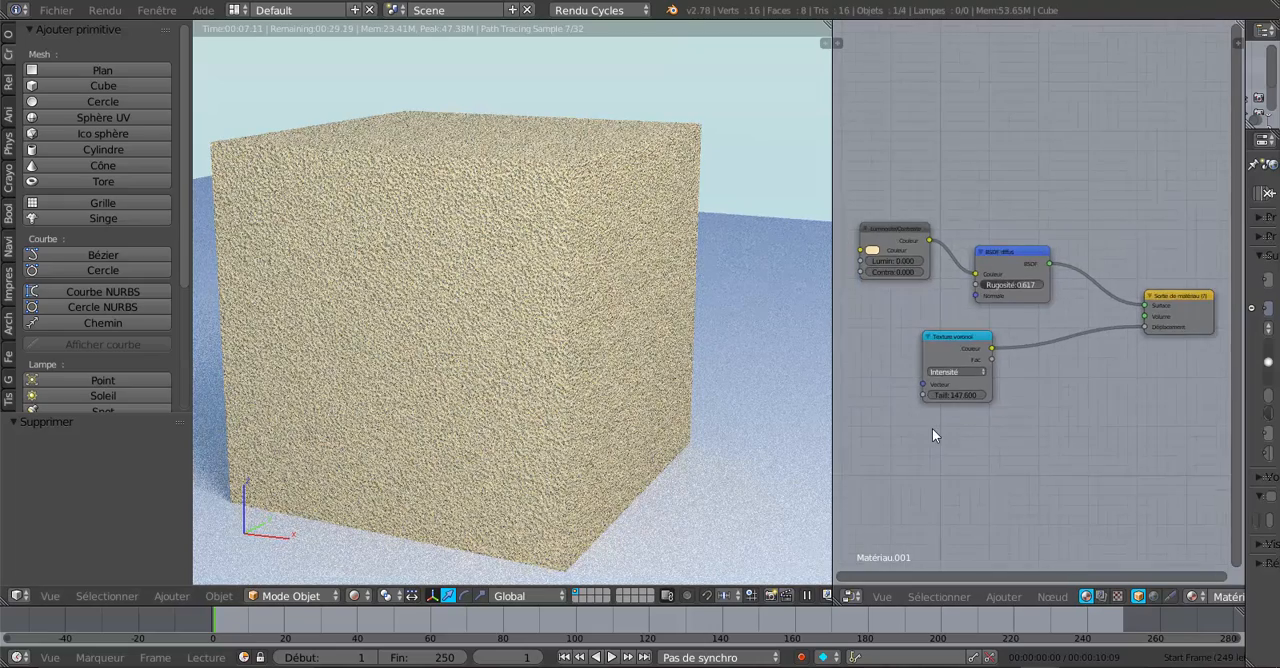
{"action": "scroll", "coordinate": [932, 434], "scroll_direction": "down", "scroll_amount": 1}
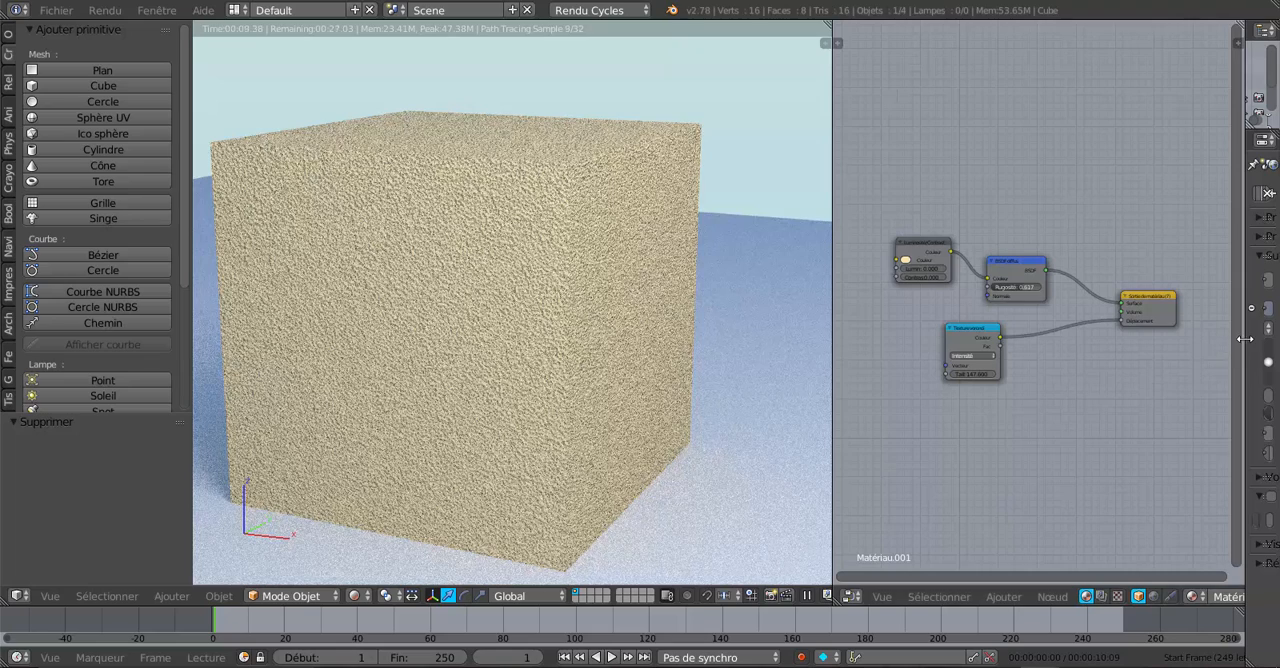
{"action": "left_click_drag", "start_coordinate": [1244, 352], "coordinate": [1172, 370]}
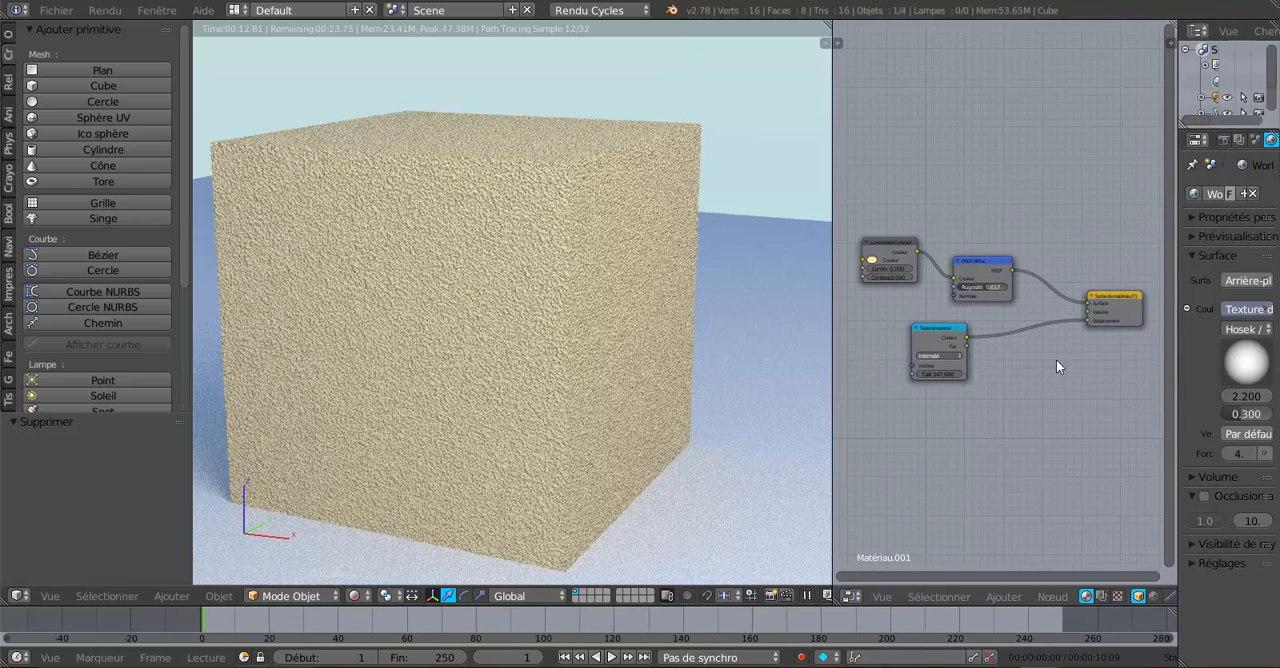
{"action": "left_click", "coordinate": [881, 244]}
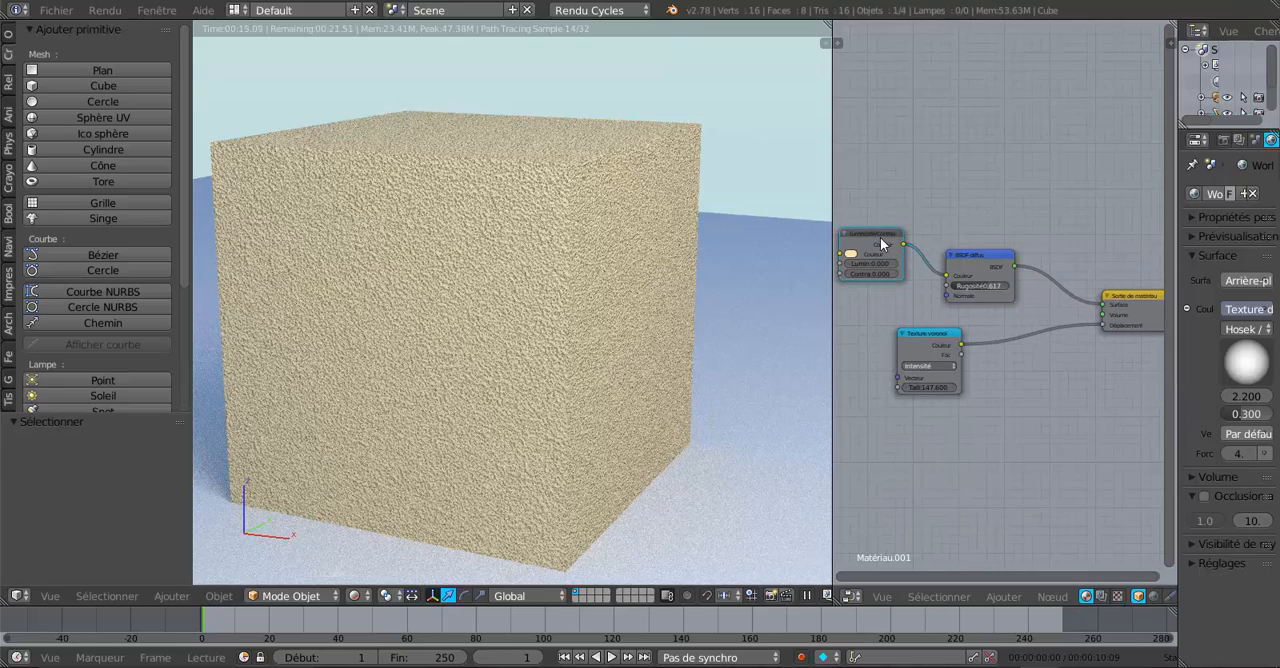
{"action": "key", "text": "x"}
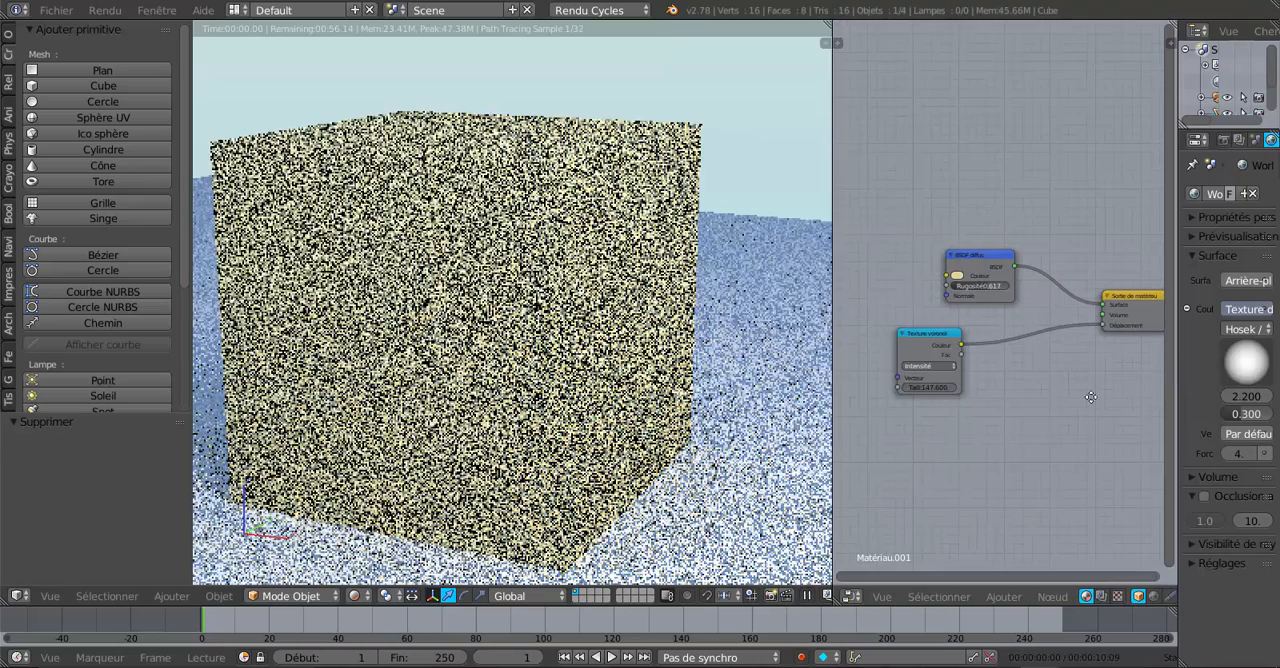
{"action": "middle_click_drag", "start_coordinate": [1047, 428], "coordinate": [1108, 390]}
Step: Display the cube's Matériau.001 properties in a widened properties editor and look through the node types available for its Couleur input
{"action": "left_click", "coordinate": [1002, 598]}
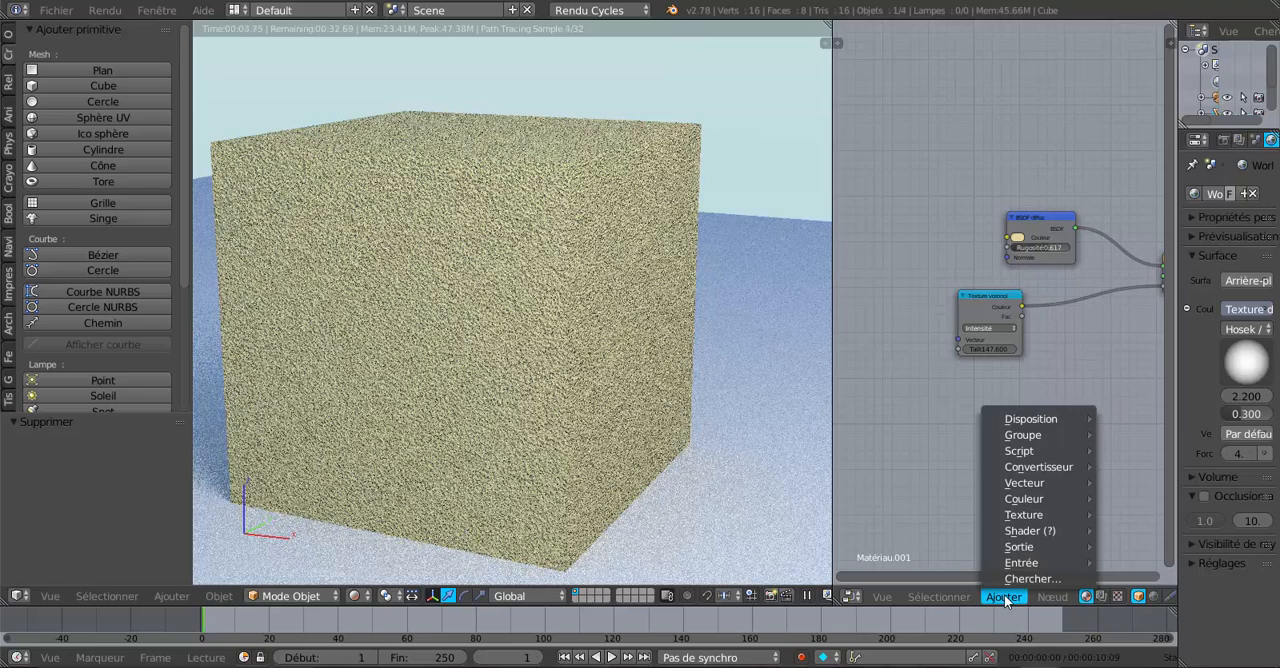
{"action": "mouse_move", "coordinate": [1010, 561]}
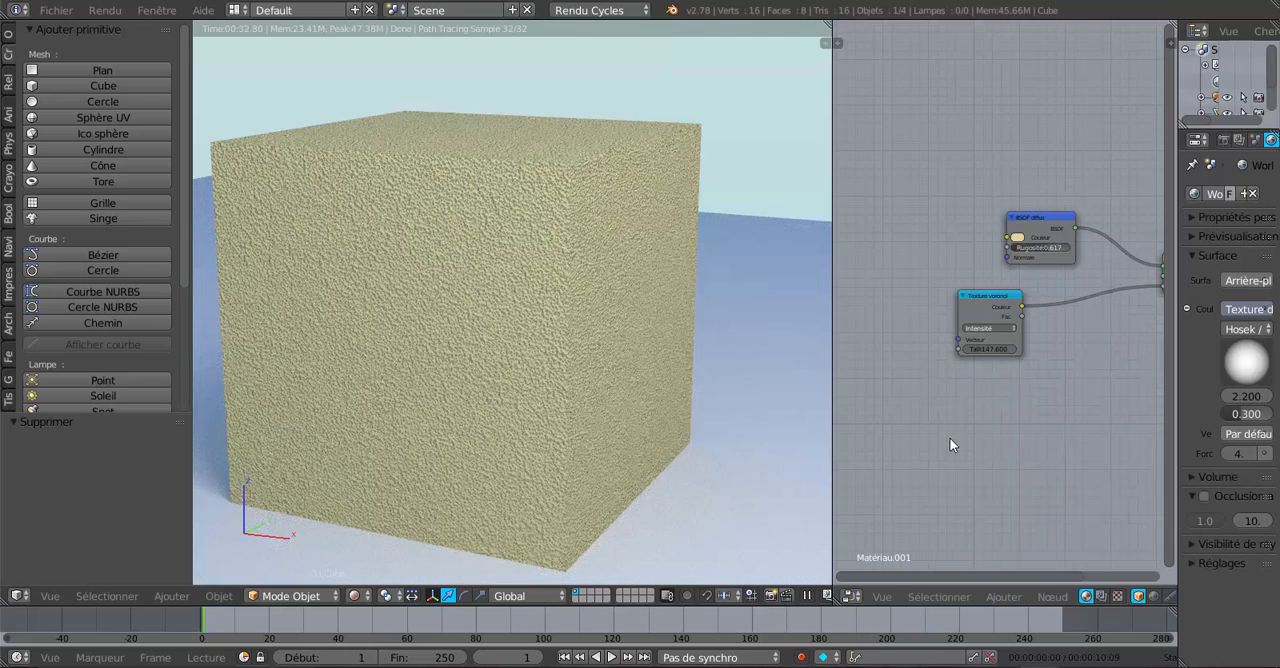
{"action": "left_click_drag", "start_coordinate": [1179, 354], "coordinate": [1036, 354]}
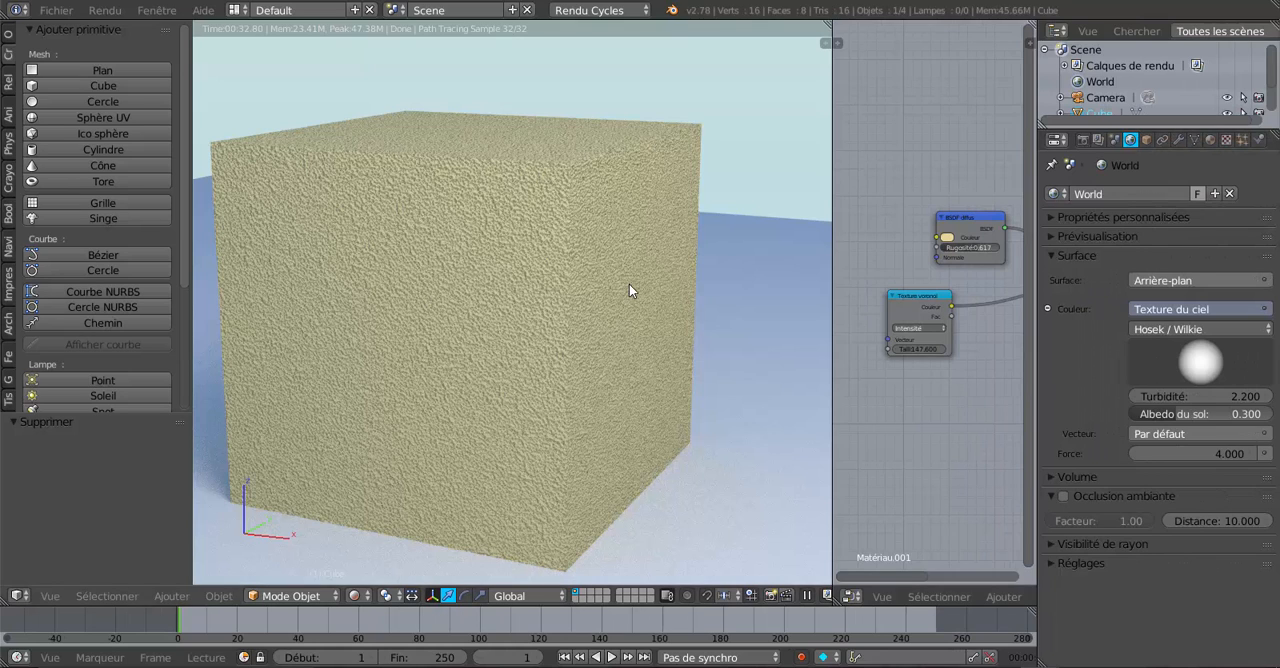
{"action": "left_click", "coordinate": [1209, 140]}
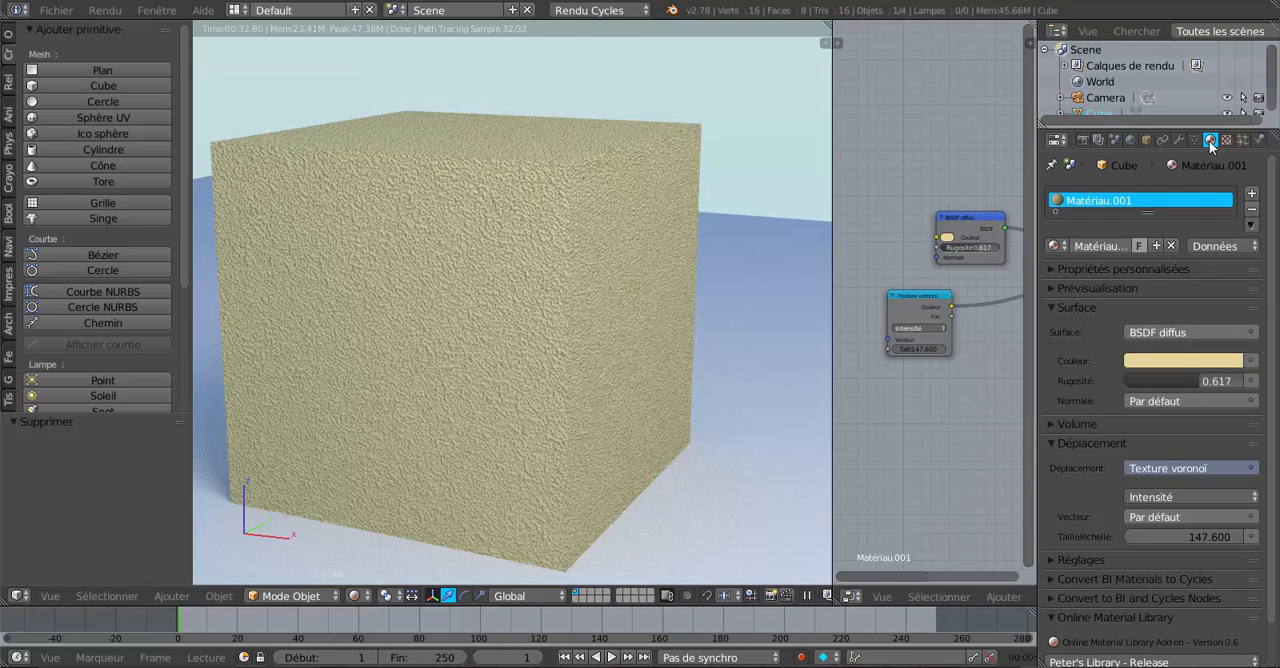
{"action": "left_click", "coordinate": [1251, 362]}
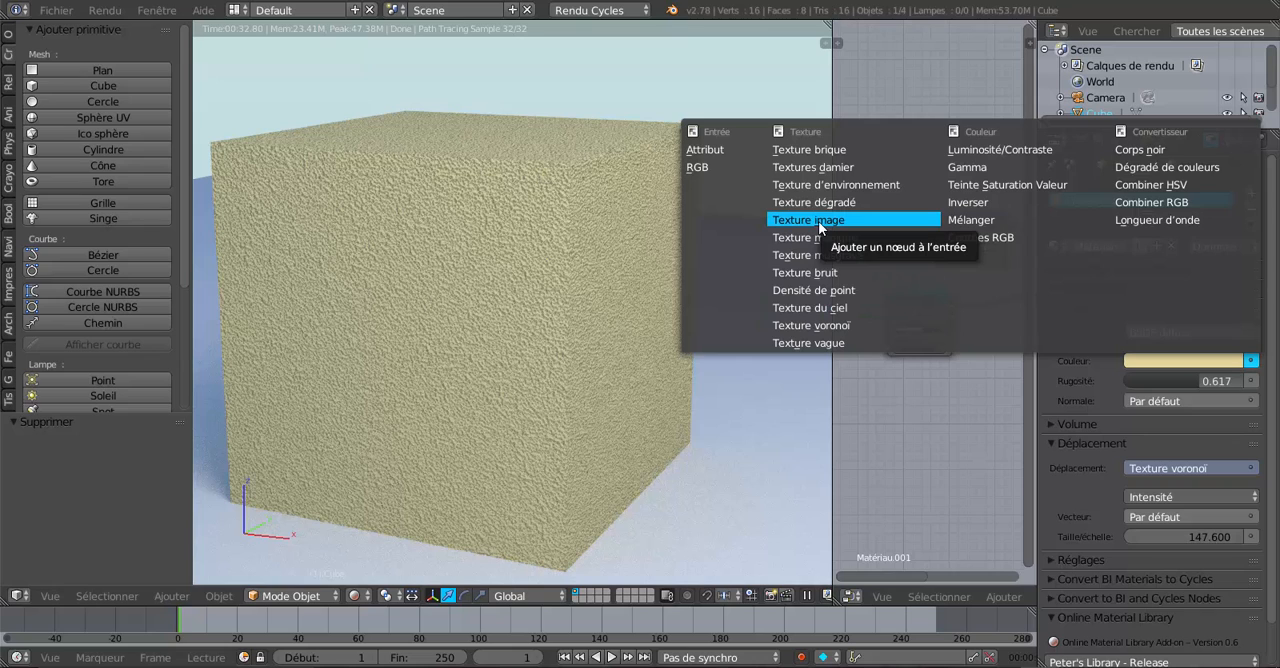
{"action": "key", "text": "Escape"}
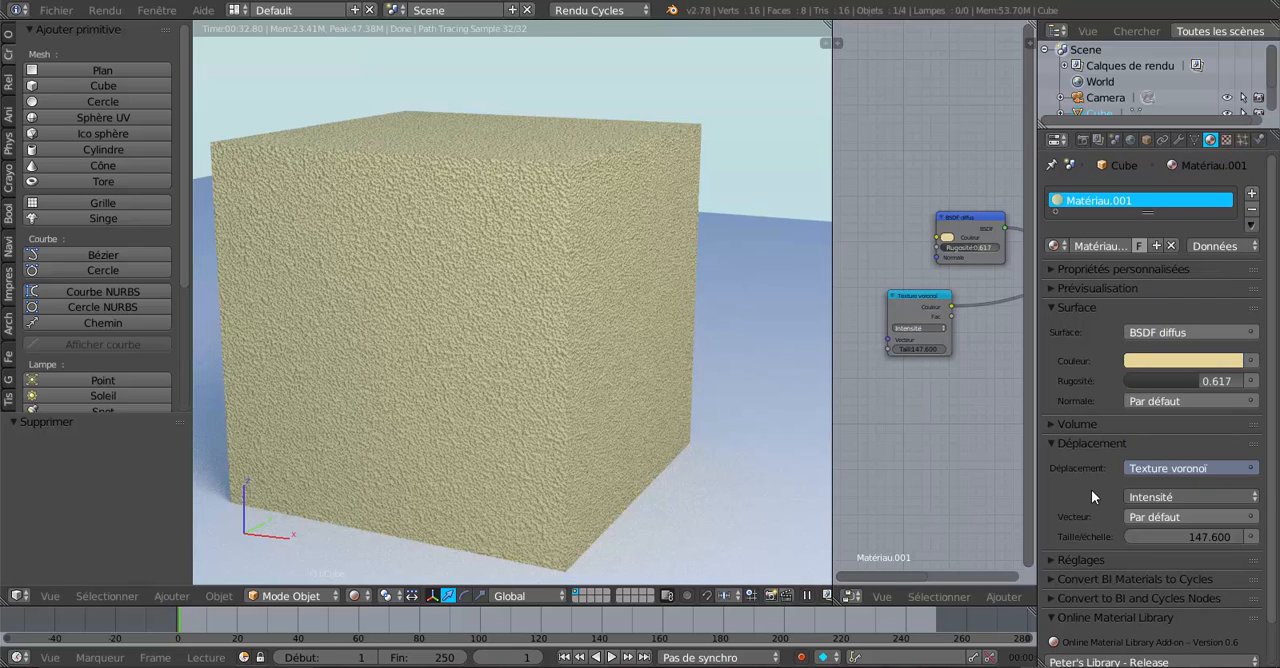
Step: Add a Coordonnées de texture input node and place it before the BSDF diffus and Texture voronoï nodes
{"action": "left_click", "coordinate": [988, 598]}
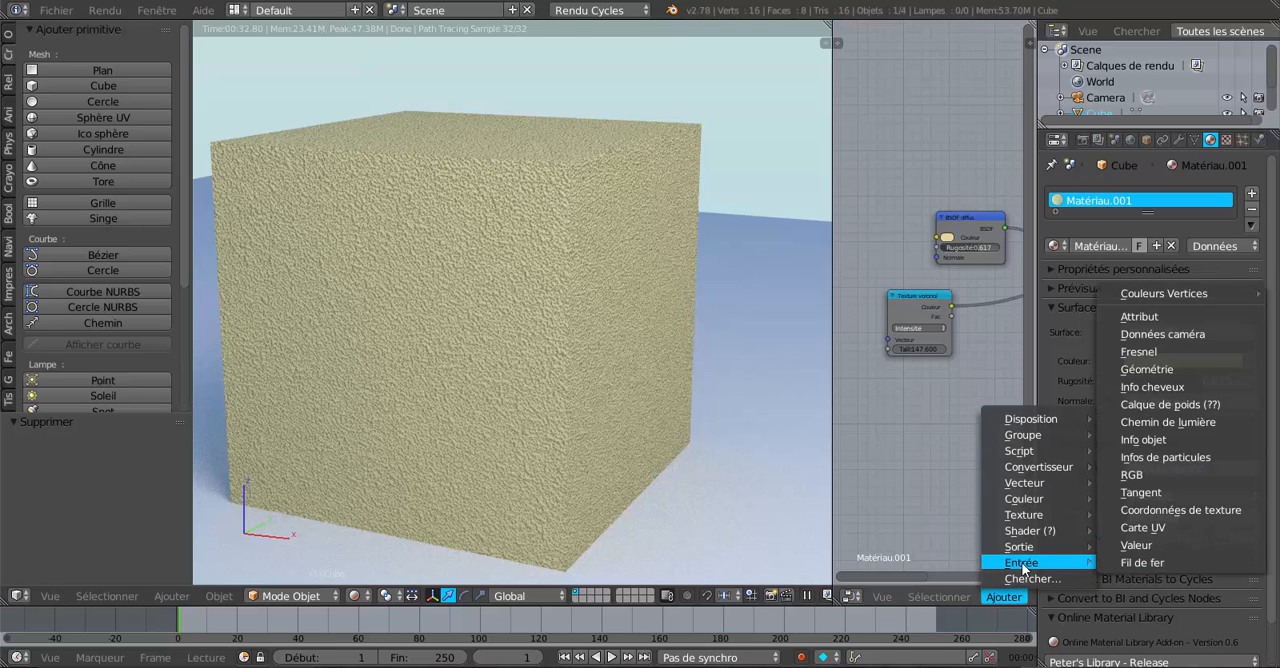
{"action": "left_click", "coordinate": [1148, 511]}
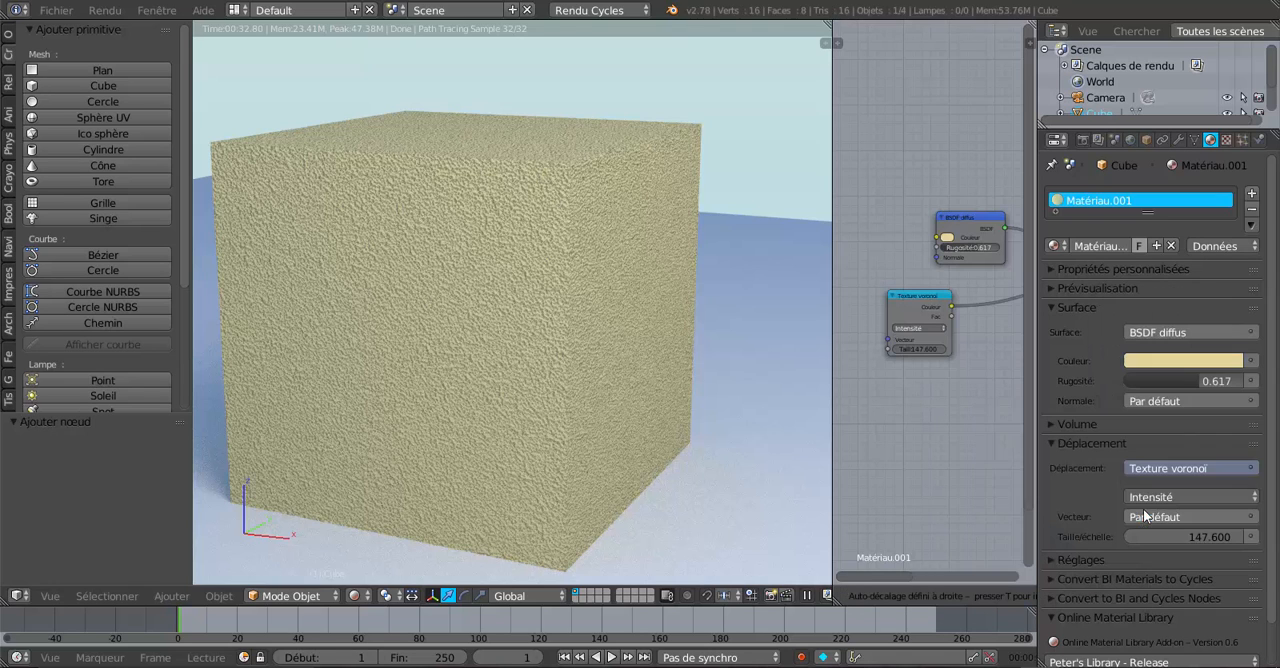
{"action": "left_click", "coordinate": [800, 202]}
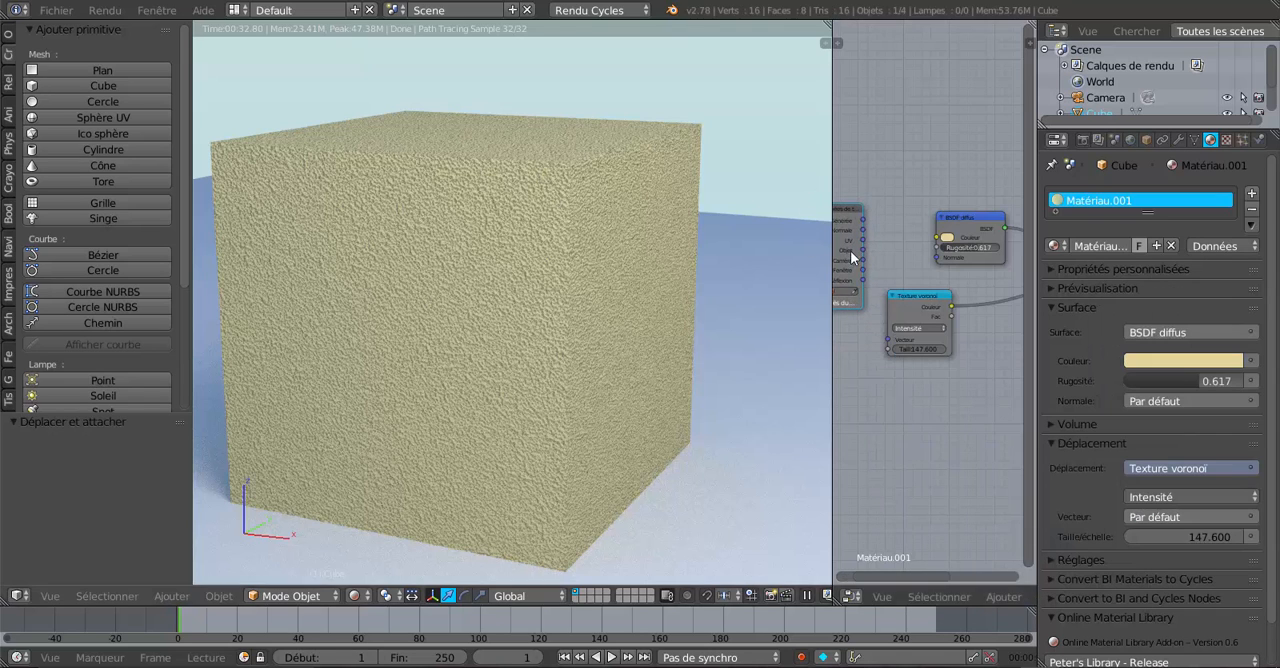
{"action": "scroll", "coordinate": [890, 369], "scroll_direction": "down", "scroll_amount": 2}
{"action": "middle_click_drag", "start_coordinate": [890, 369], "coordinate": [908, 373]}
{"action": "left_click_drag", "start_coordinate": [876, 238], "coordinate": [860, 253]}
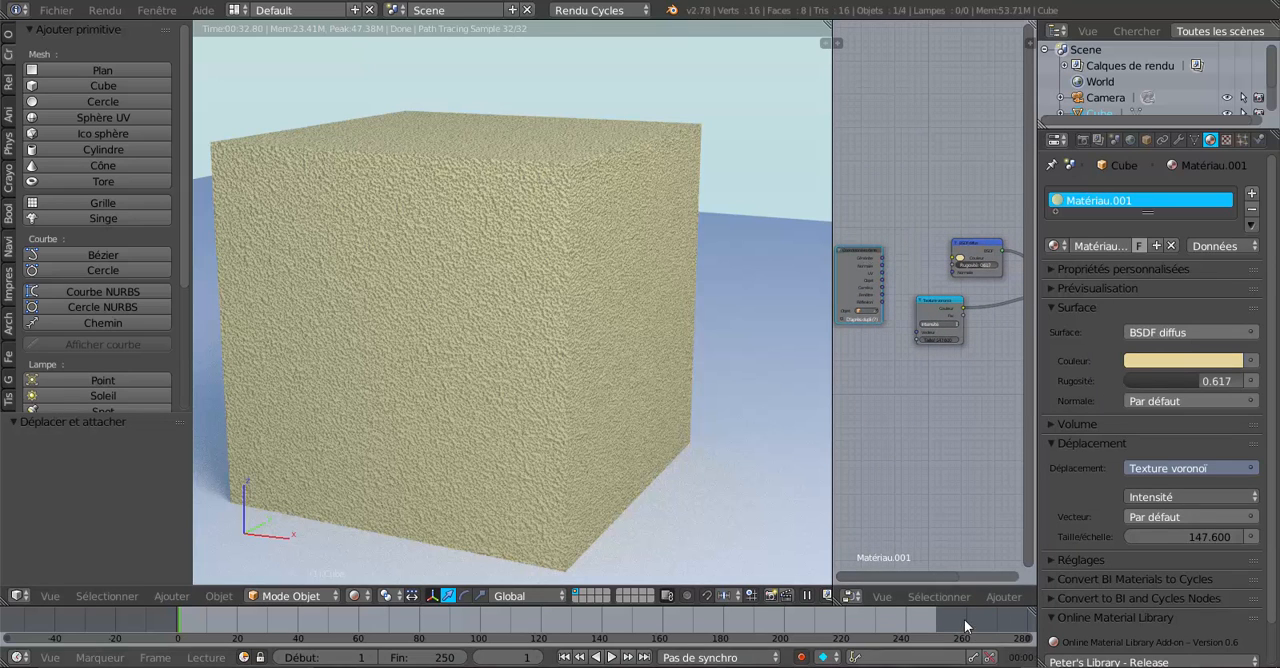
Step: Add a Texture image node and place it between the Coordonnées de texture and BSDF diffus nodes
{"action": "left_click", "coordinate": [939, 597]}
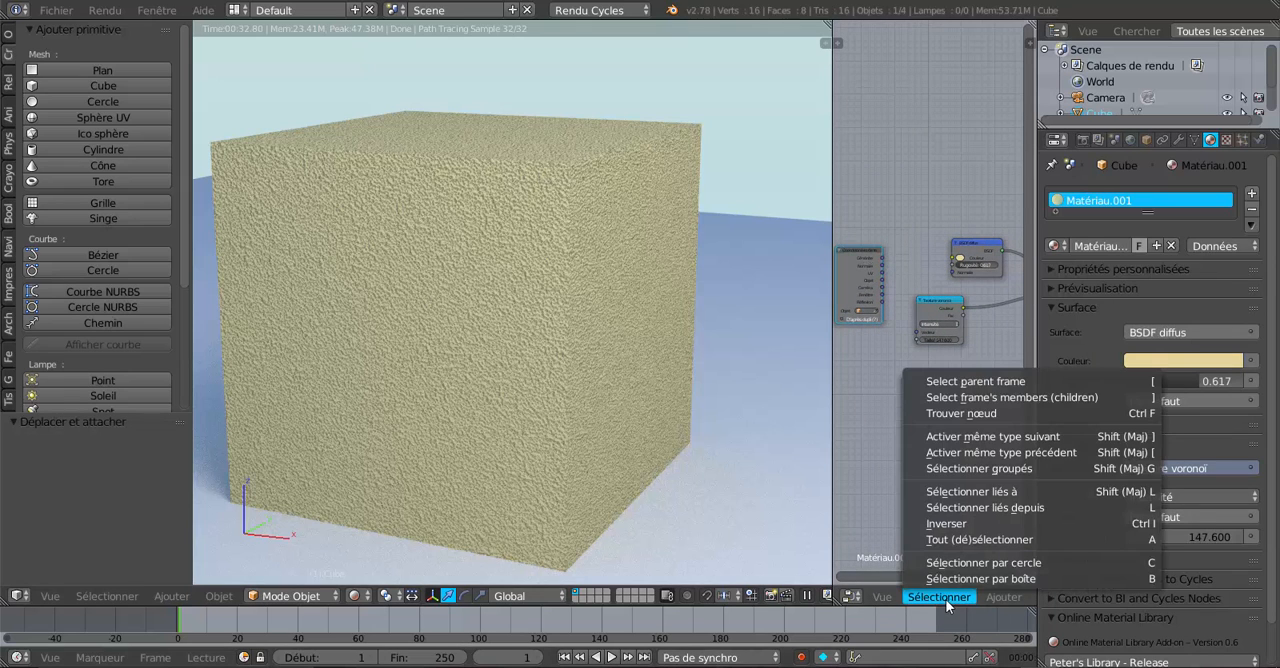
{"action": "left_click", "coordinate": [1003, 600]}
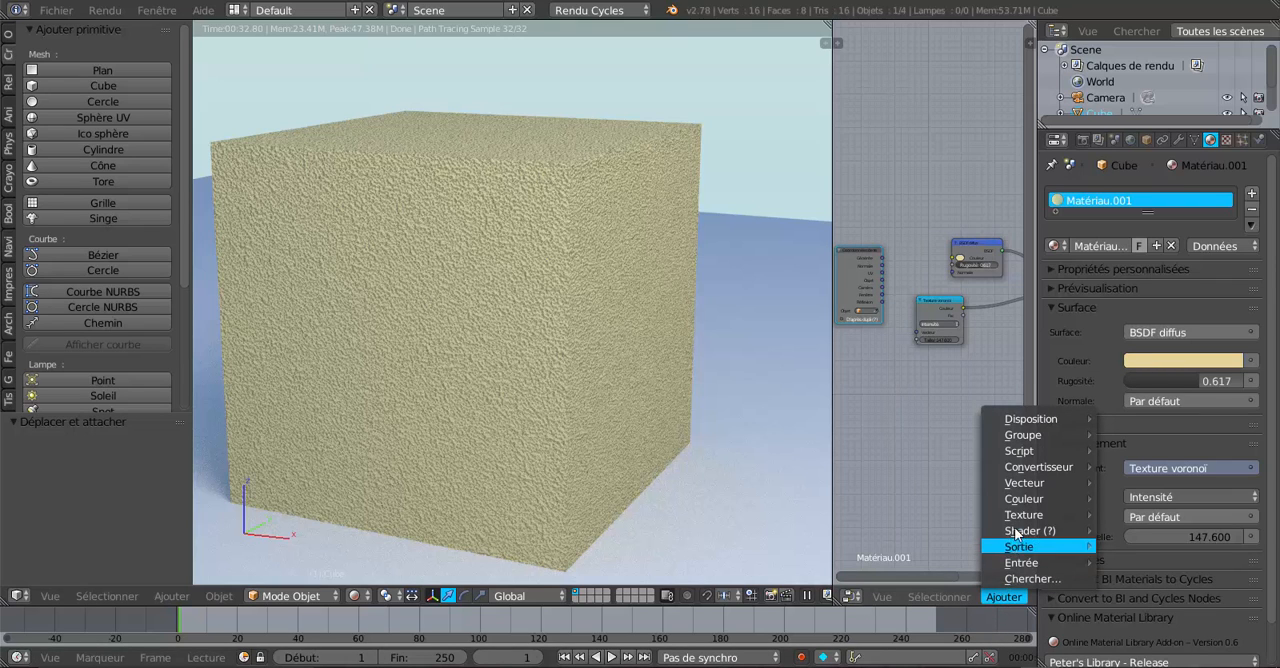
{"action": "mouse_move", "coordinate": [1019, 521]}
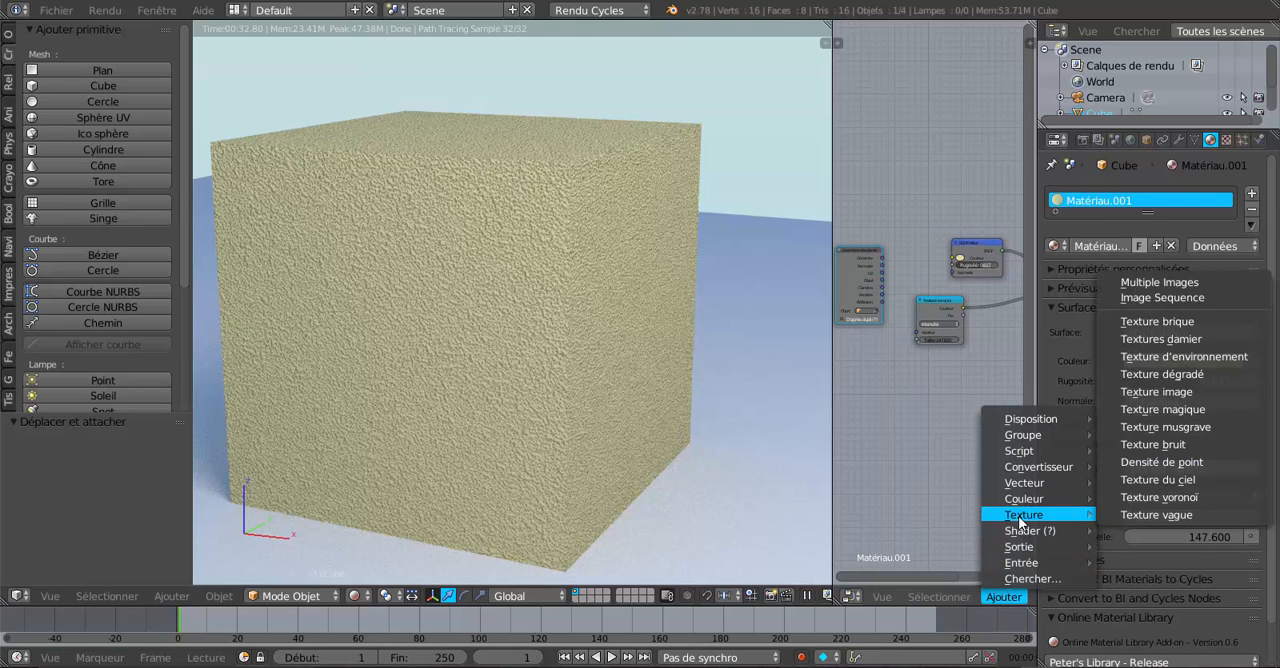
{"action": "left_click", "coordinate": [1150, 393]}
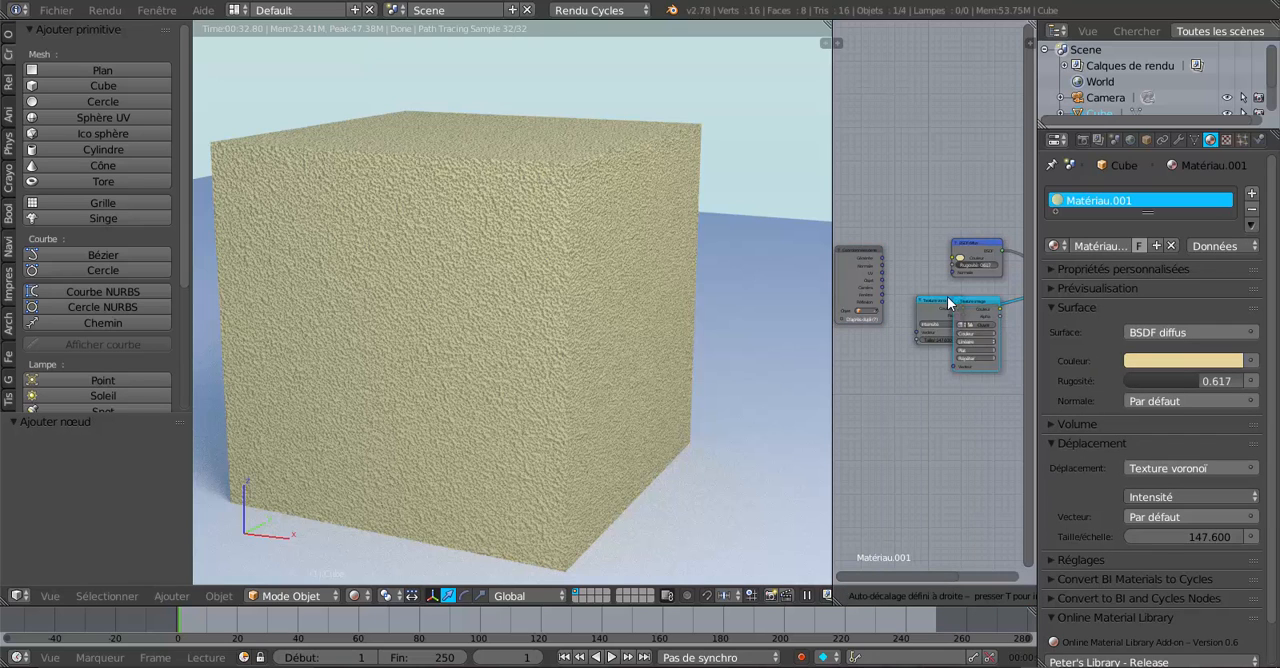
{"action": "left_click", "coordinate": [893, 204]}
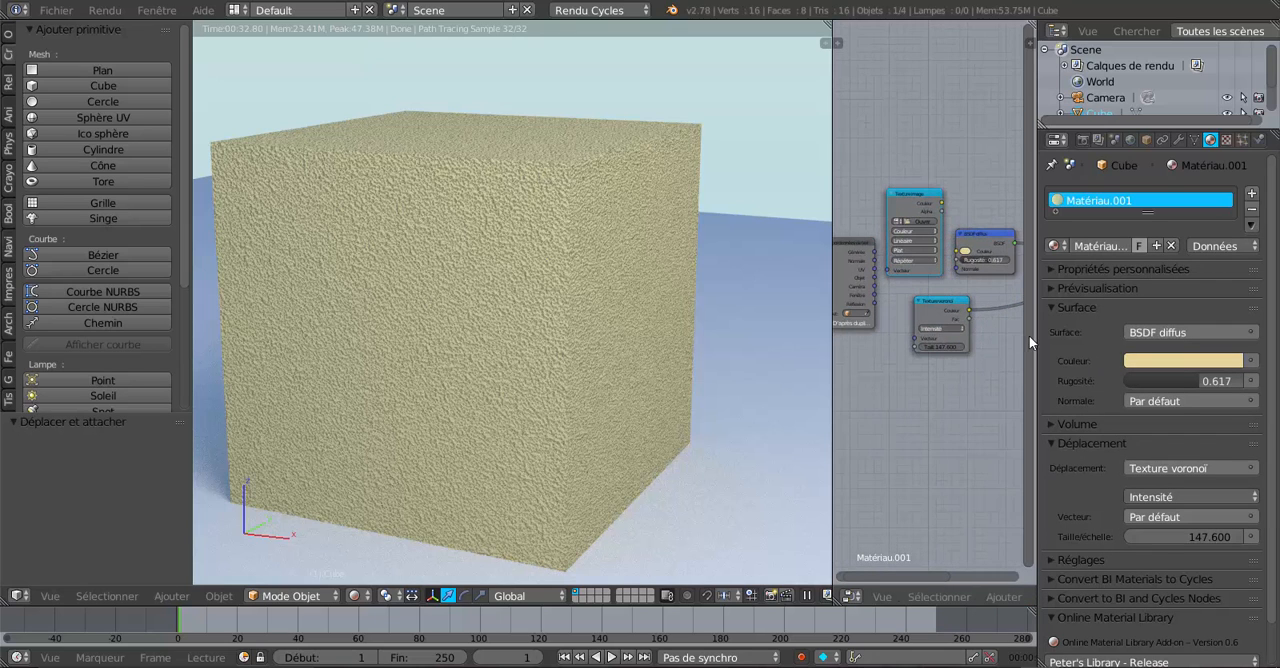
Step: Link Texture image's Couleur to BSDF diffus's Couleur, and the UV output of Coordonnées de texture to Texture image's Vecteur
{"action": "left_click_drag", "start_coordinate": [1035, 334], "coordinate": [1203, 334]}
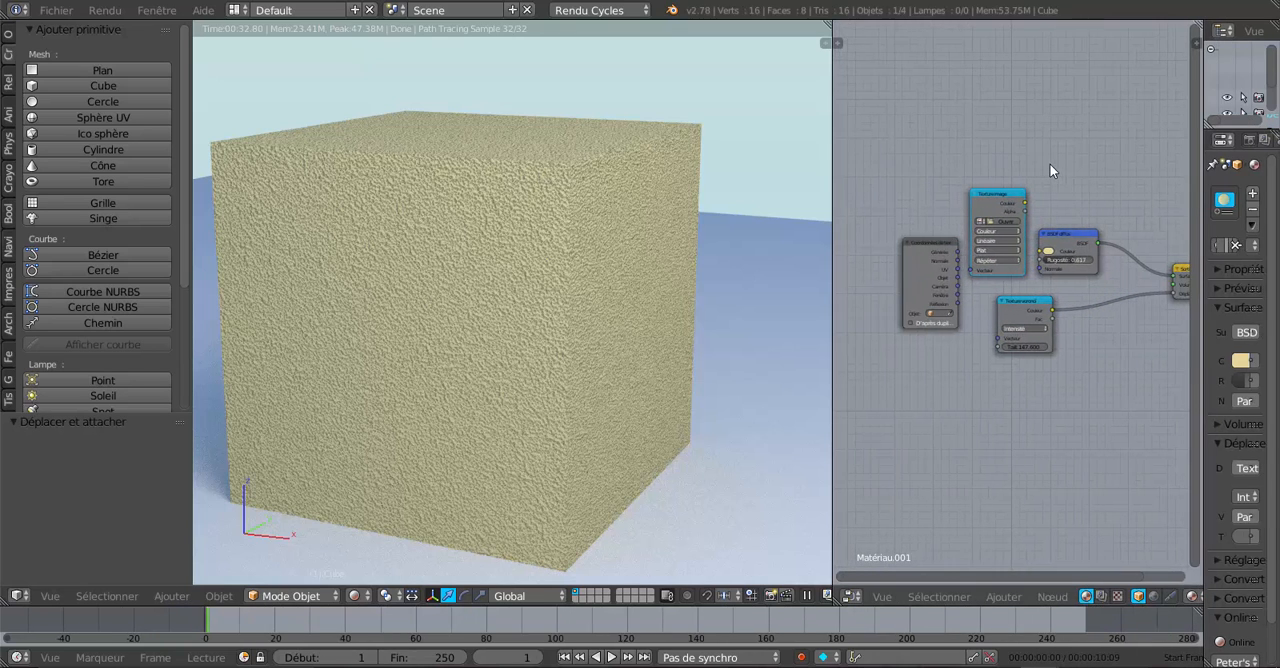
{"action": "scroll", "coordinate": [1047, 162], "scroll_direction": "up", "scroll_amount": 2}
{"action": "left_click_drag", "start_coordinate": [1031, 158], "coordinate": [1053, 230]}
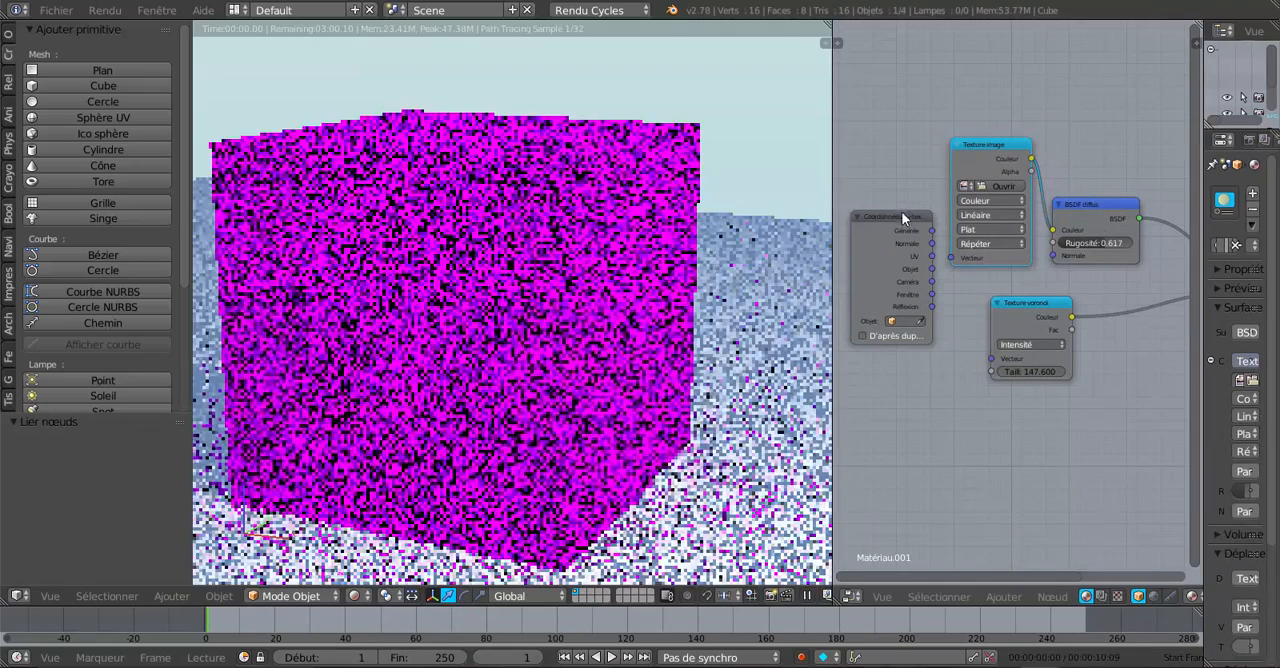
{"action": "left_click_drag", "start_coordinate": [902, 215], "coordinate": [956, 258]}
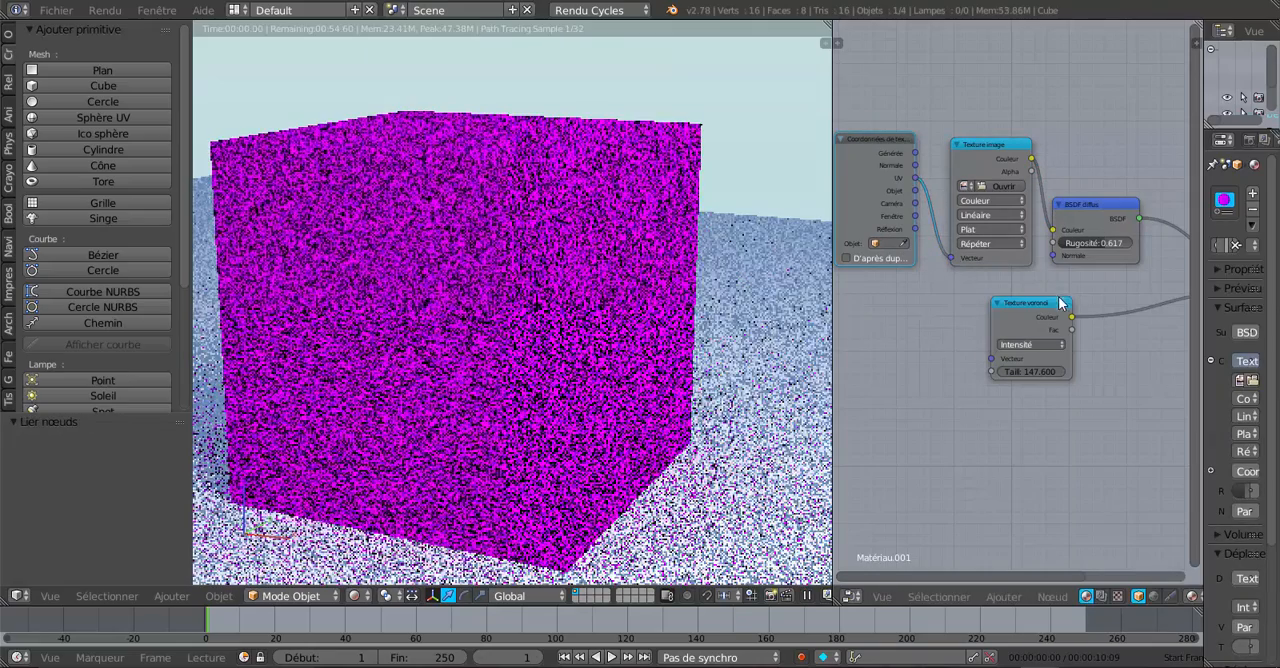
Step: Disconnect the Texture voronoï node from the material output's Déplacement and move it well below the other nodes
{"action": "left_click_drag", "start_coordinate": [1058, 296], "coordinate": [1049, 328]}
{"action": "scroll", "coordinate": [1090, 320], "scroll_direction": "down", "scroll_amount": 2}
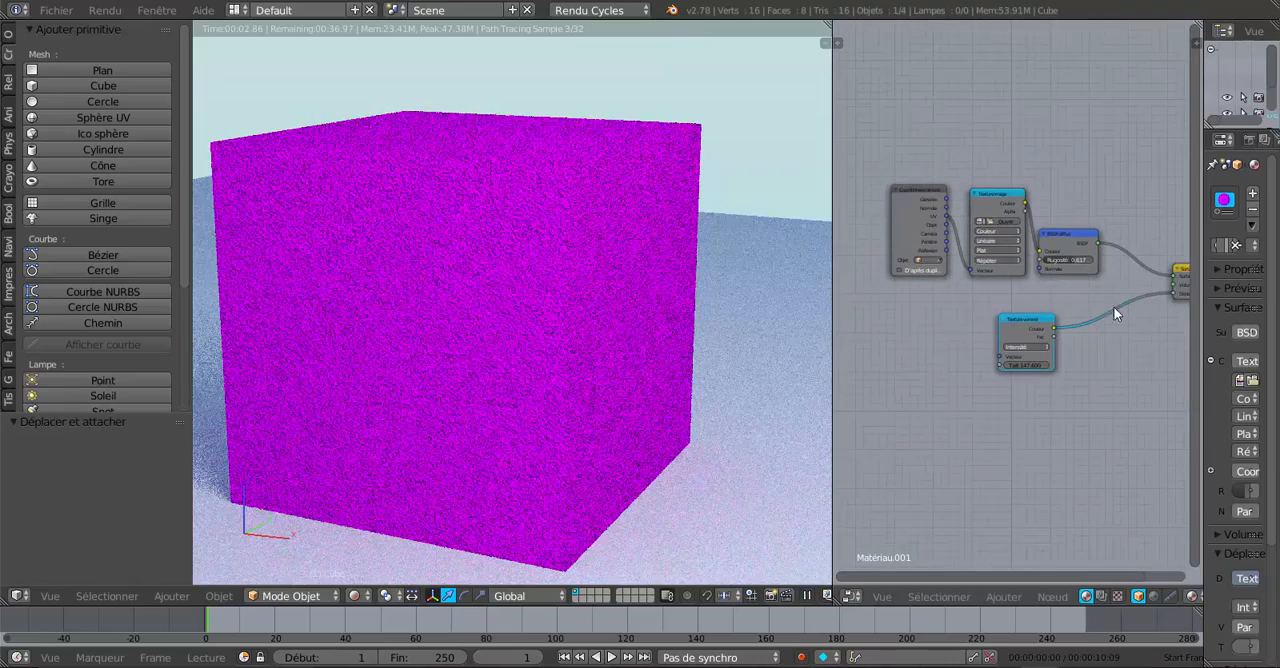
{"action": "left_click_drag", "start_coordinate": [1163, 294], "coordinate": [1080, 390]}
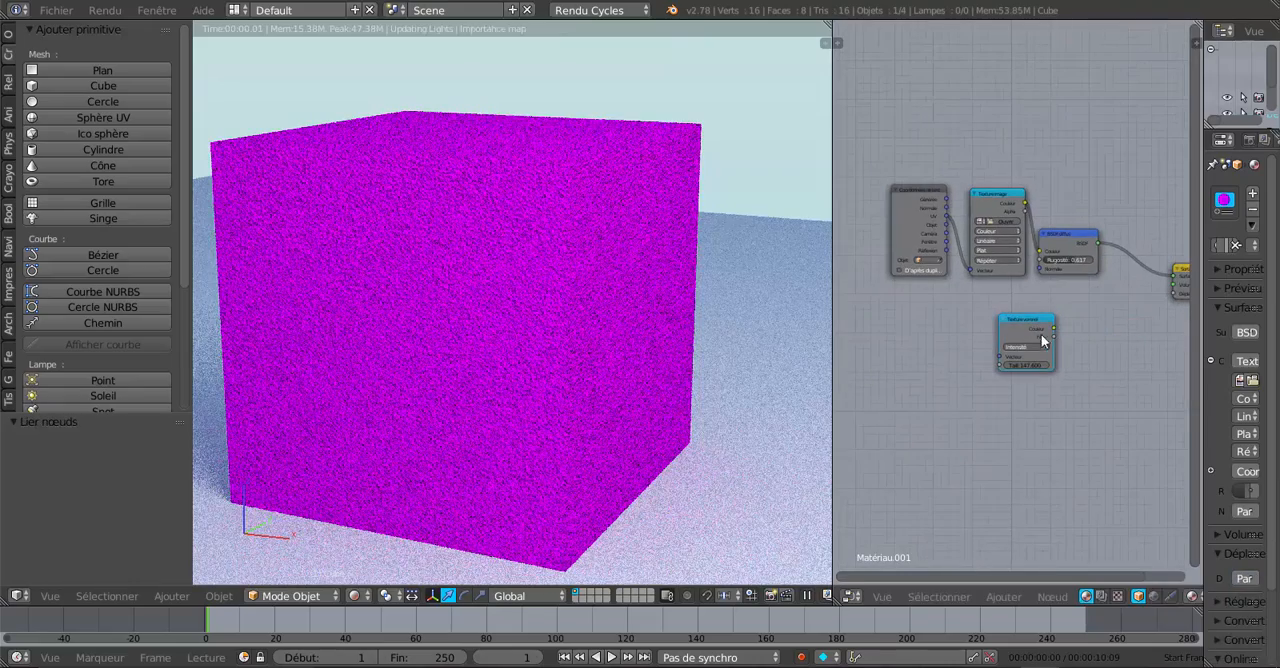
{"action": "scroll", "coordinate": [1009, 365], "scroll_direction": "up", "scroll_amount": 3}
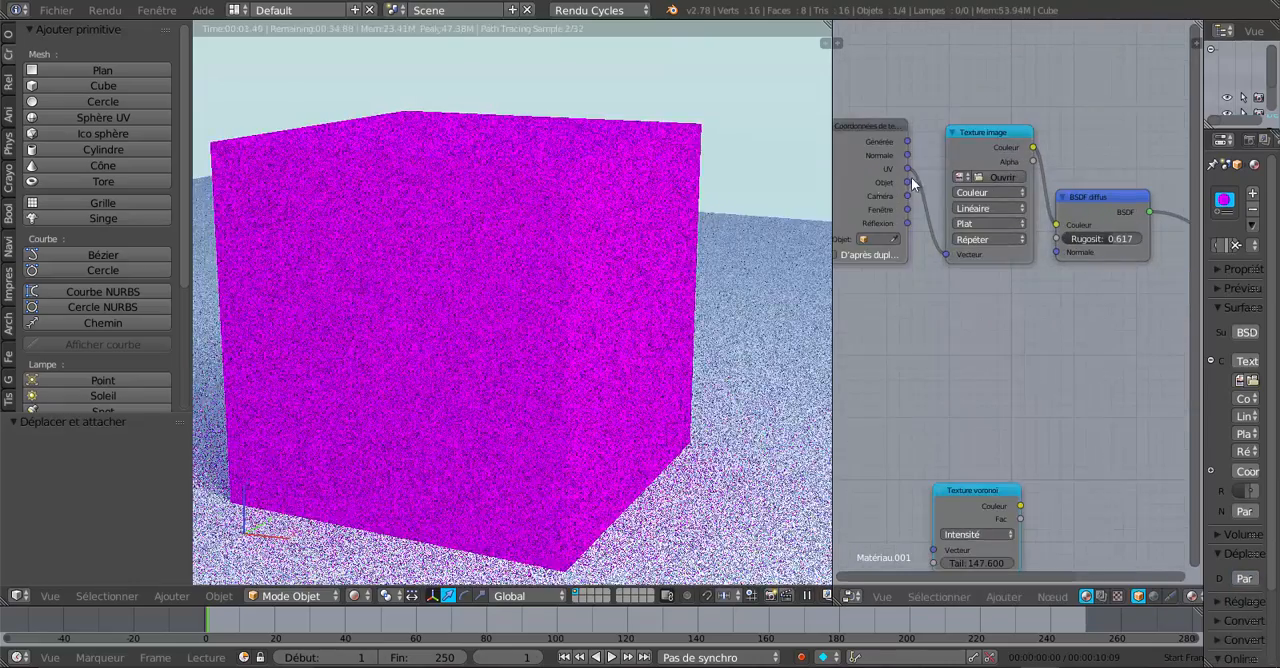
Step: Load 042_plâtre propre.jpg from the Desktop into the Texture image node, using thumbnail view, and widen the properties editor
{"action": "left_click", "coordinate": [993, 175]}
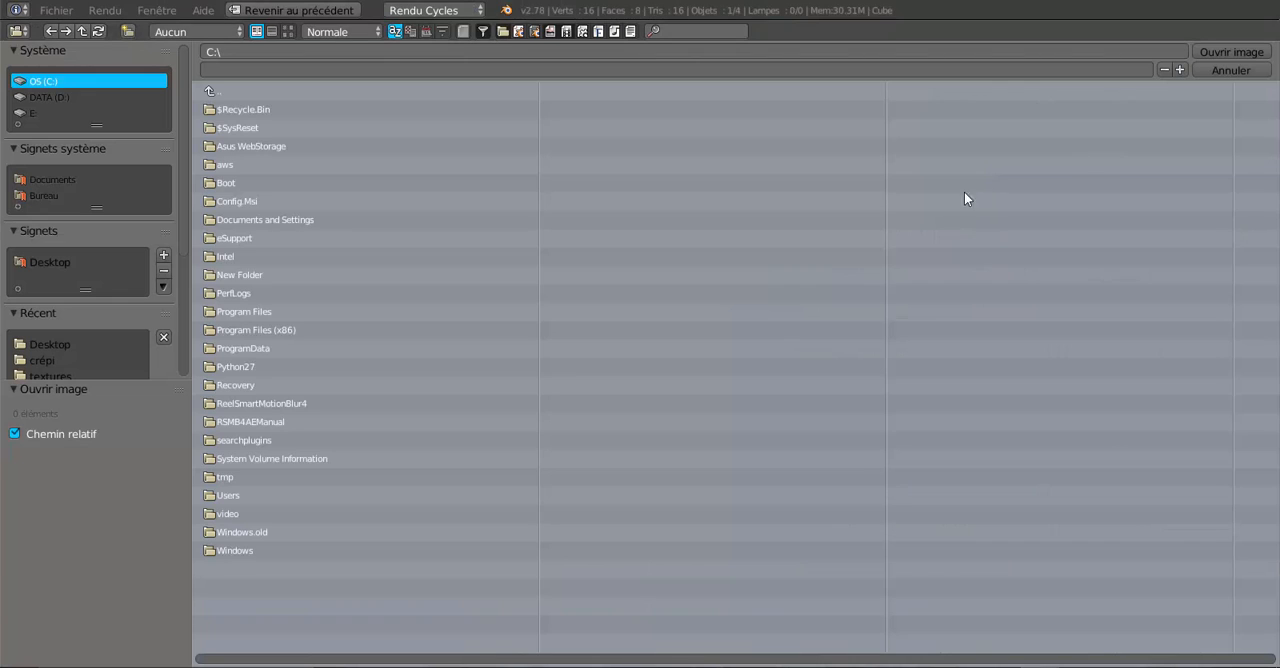
{"action": "left_click", "coordinate": [41, 195]}
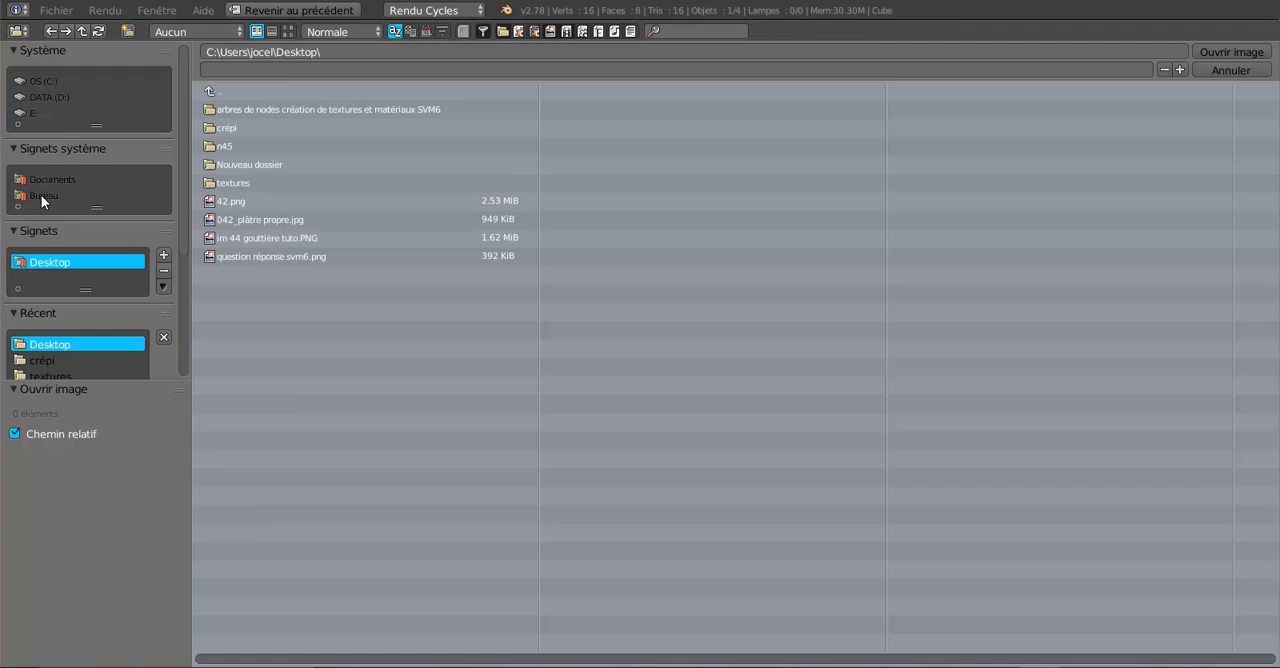
{"action": "left_click", "coordinate": [288, 31]}
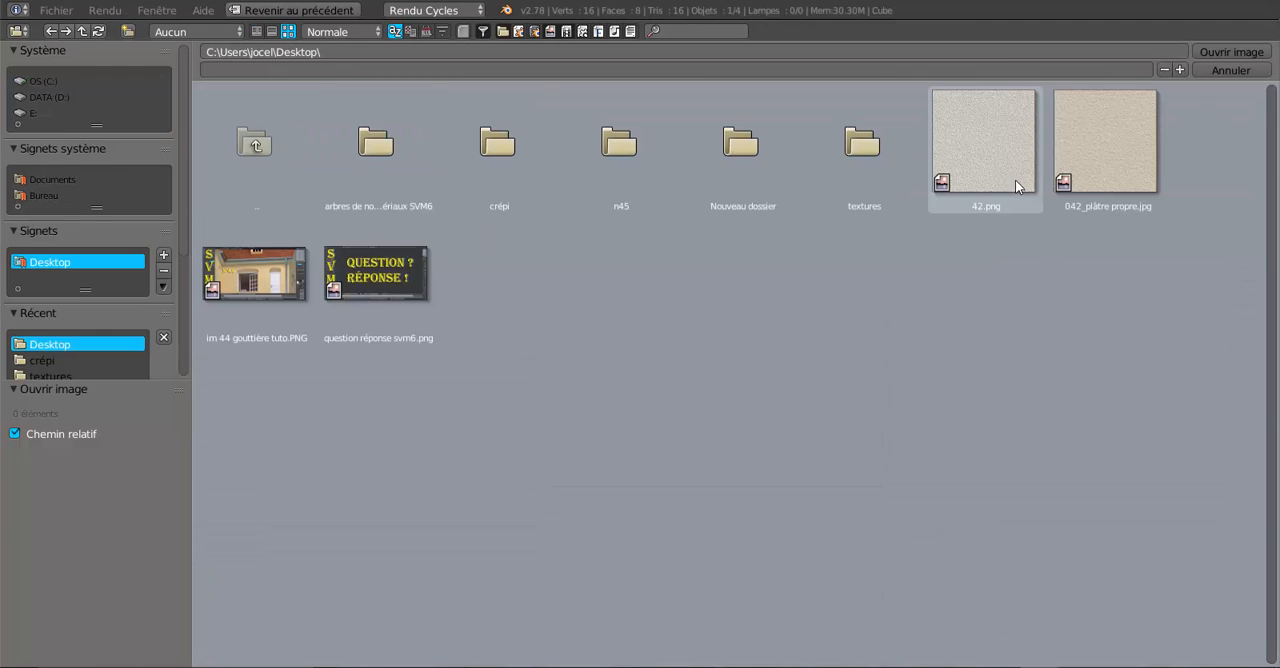
{"action": "left_click", "coordinate": [1100, 160]}
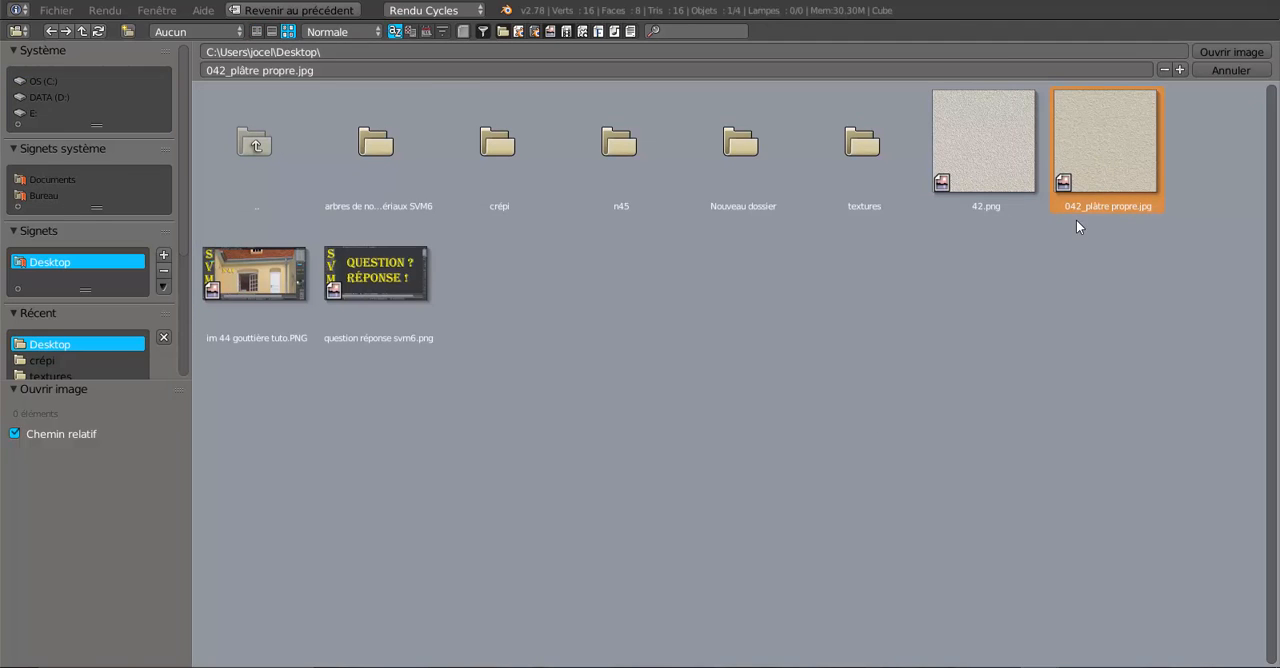
{"action": "left_click", "coordinate": [1220, 51]}
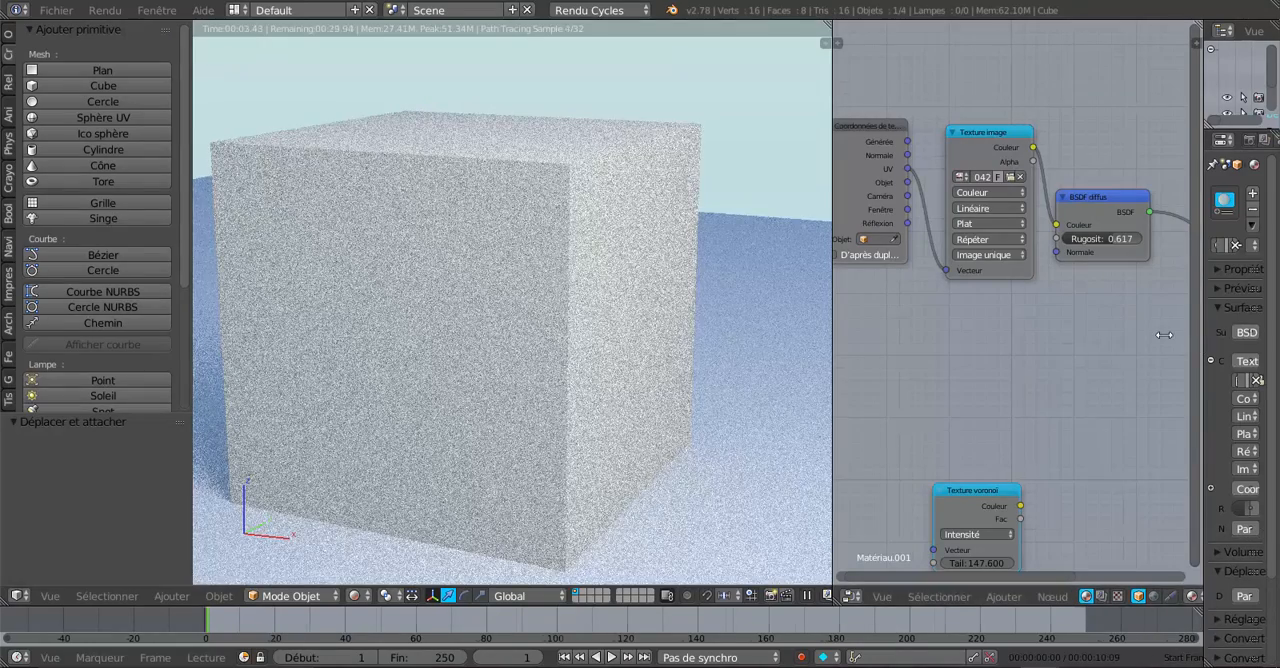
{"action": "left_click_drag", "start_coordinate": [1200, 335], "coordinate": [1033, 362]}
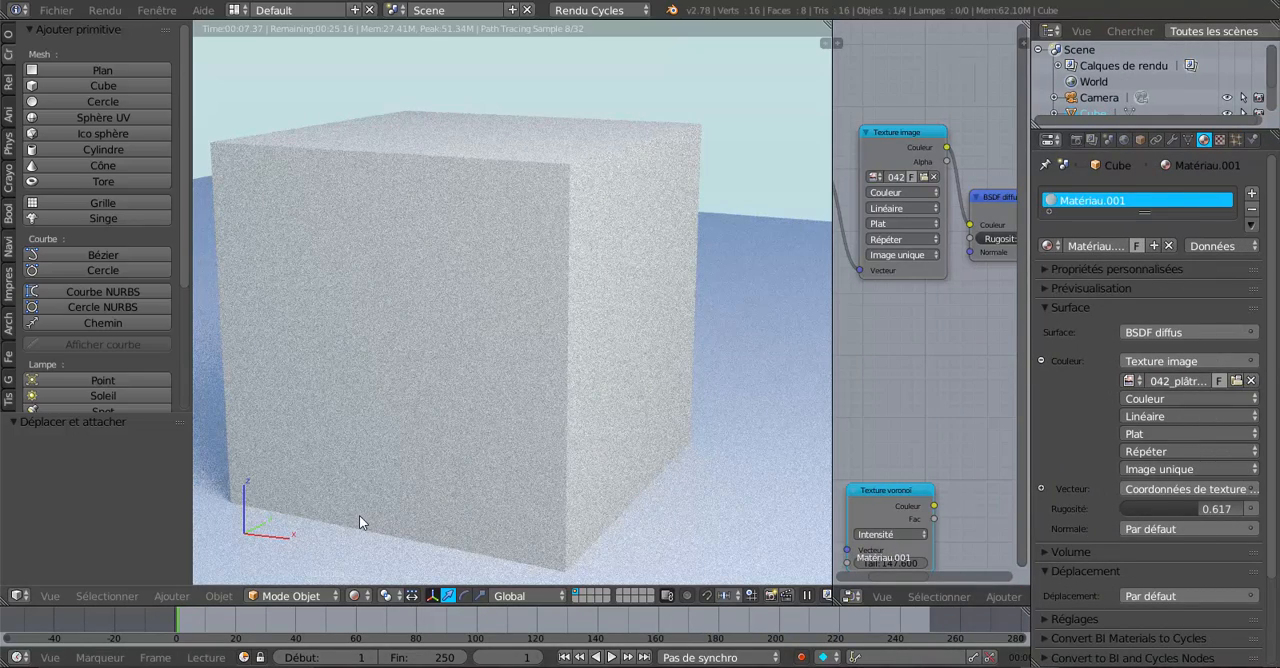
Step: Put the cube in Edit mode with Texture viewport shading and assign Matériau.001 to its selected faces
{"action": "left_click", "coordinate": [295, 596]}
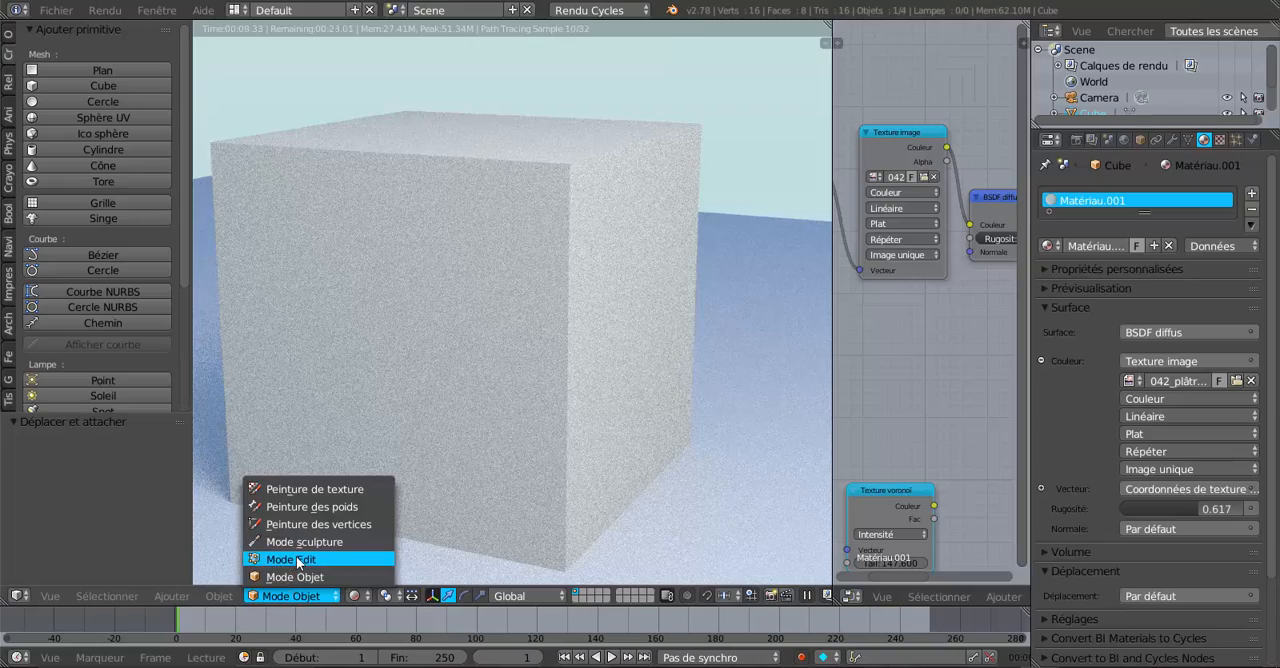
{"action": "left_click", "coordinate": [297, 560]}
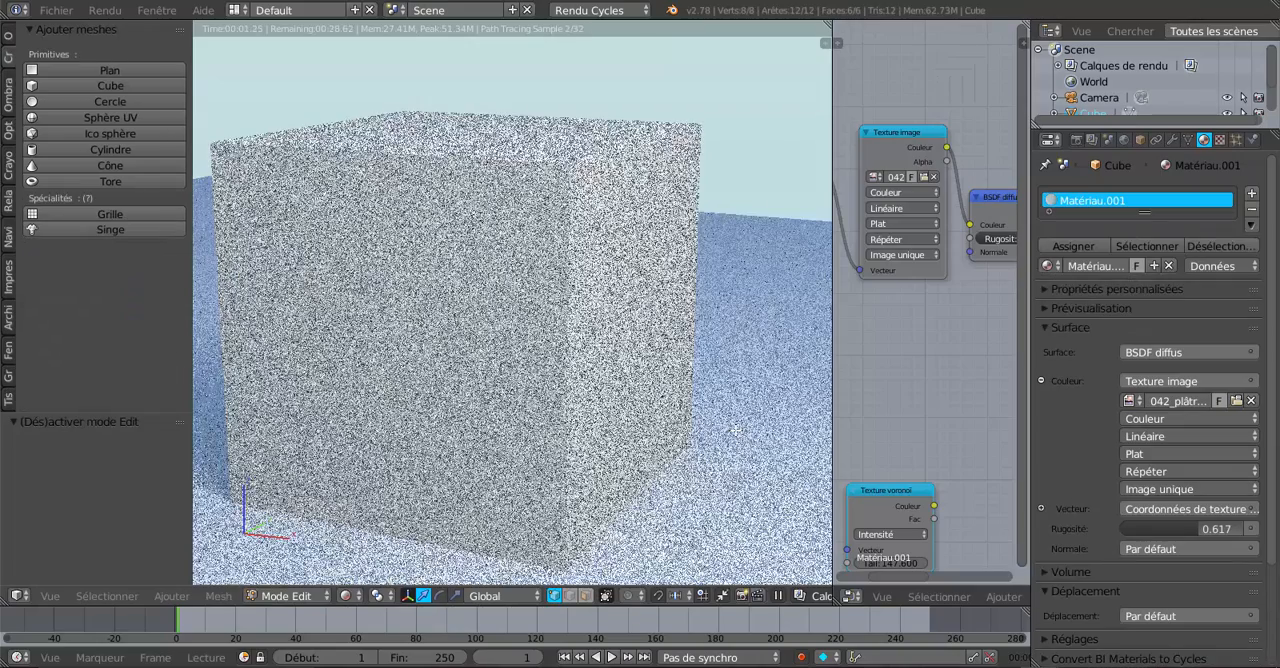
{"action": "left_click", "coordinate": [346, 596]}
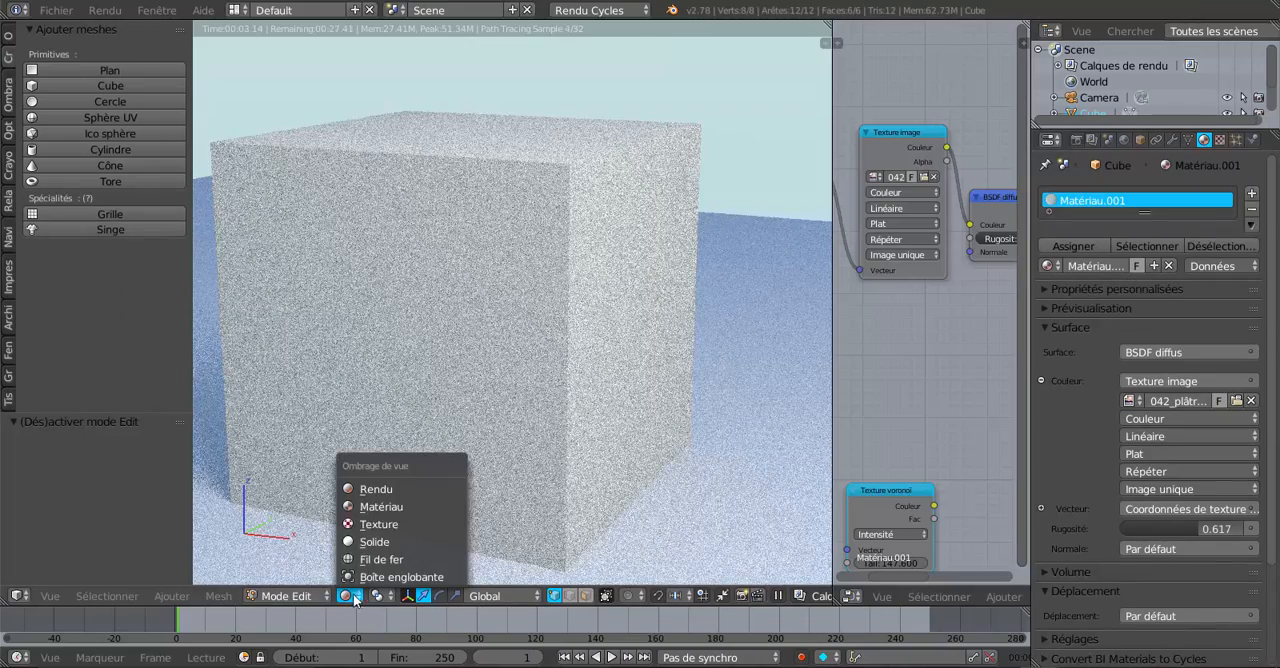
{"action": "left_click", "coordinate": [364, 525]}
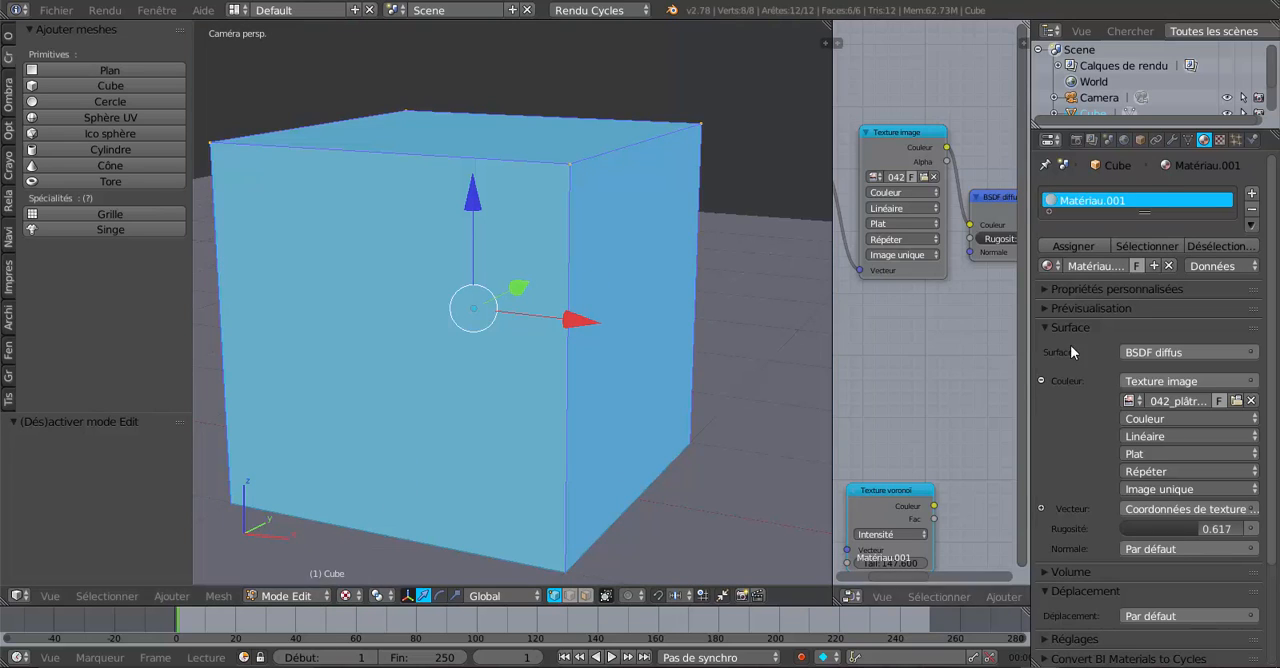
{"action": "left_click", "coordinate": [1075, 247]}
{"action": "scroll", "coordinate": [603, 432], "scroll_direction": "up", "scroll_amount": 2}
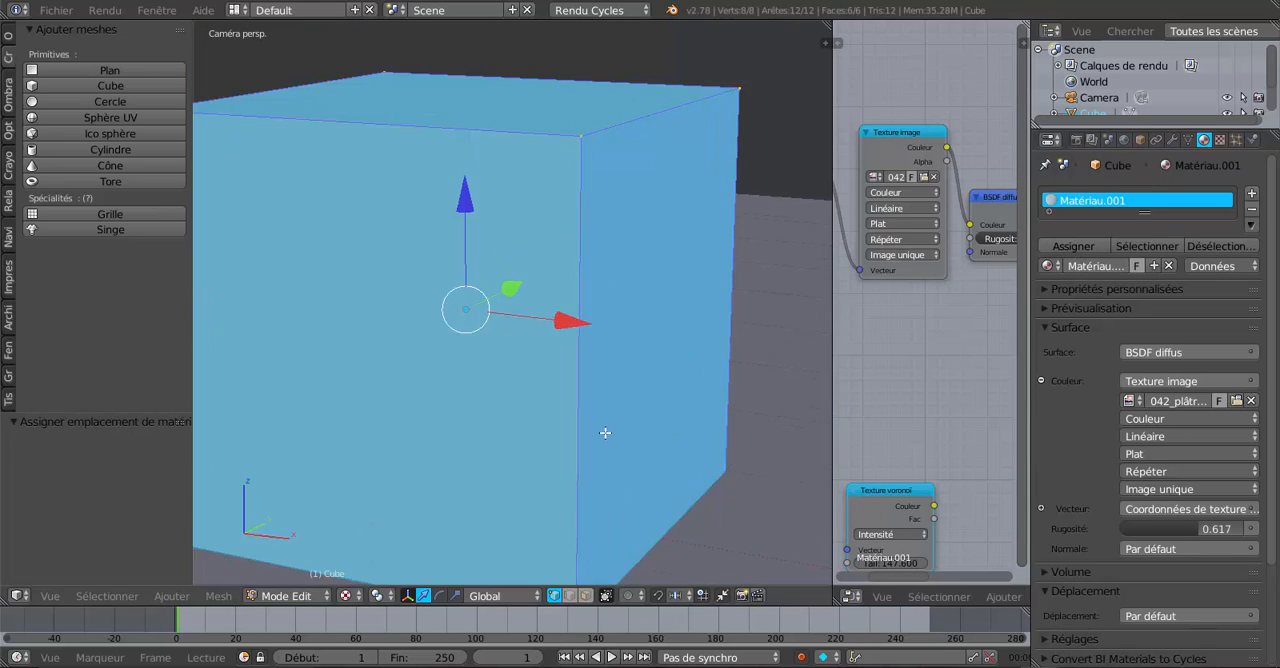
{"action": "scroll", "coordinate": [604, 434], "scroll_direction": "down", "scroll_amount": 3}
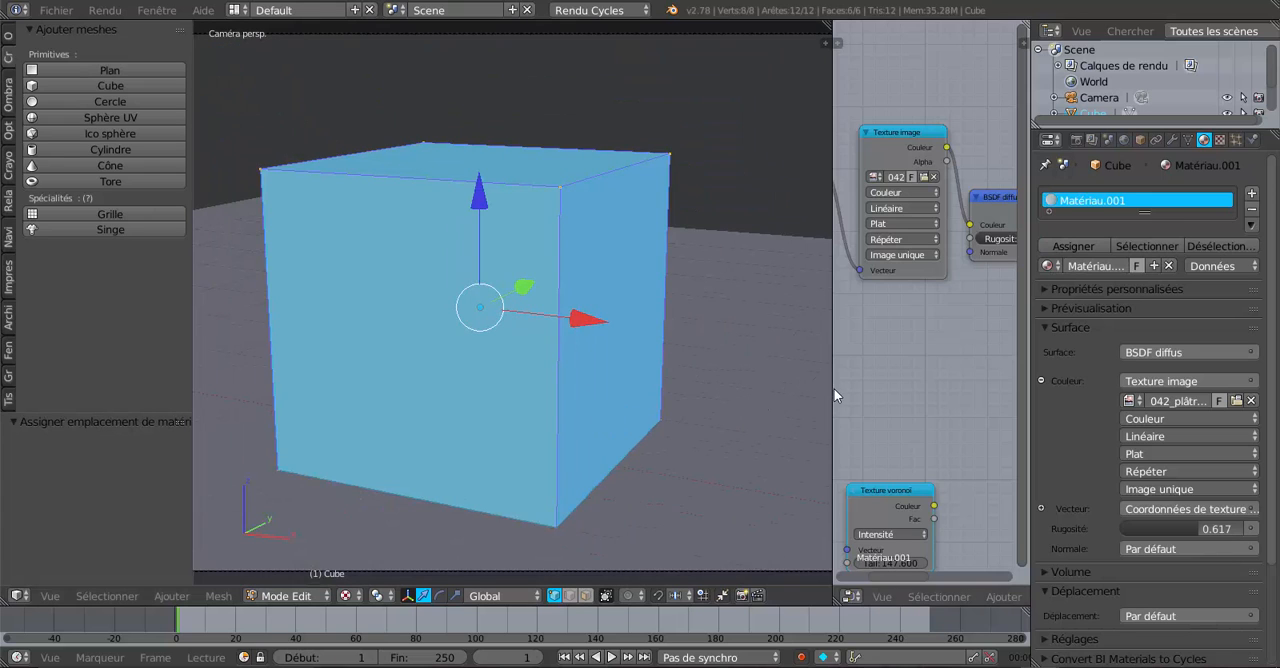
Step: Widen the 3D view and unwrap the whole cube with UV-projection intelligente, using an angle limit of 66.00 and island margin 0.00
{"action": "left_click_drag", "start_coordinate": [831, 390], "coordinate": [906, 388]}
{"action": "left_click", "coordinate": [218, 597]}
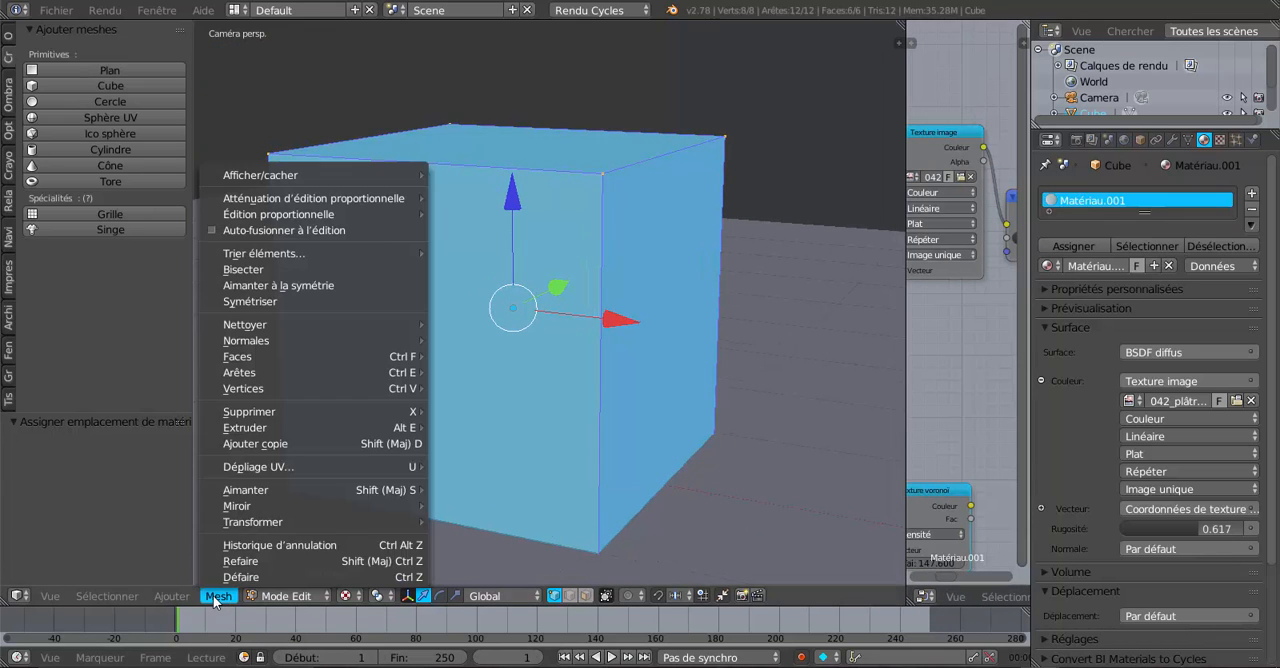
{"action": "mouse_move", "coordinate": [268, 478]}
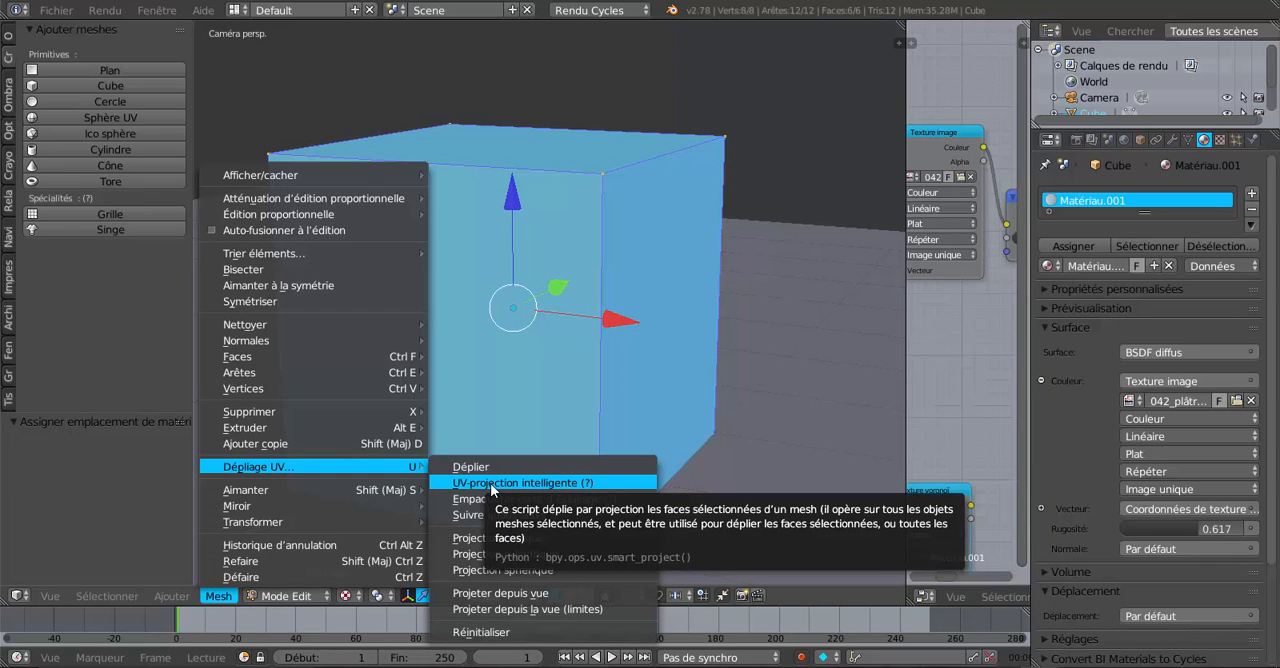
{"action": "left_click", "coordinate": [490, 485]}
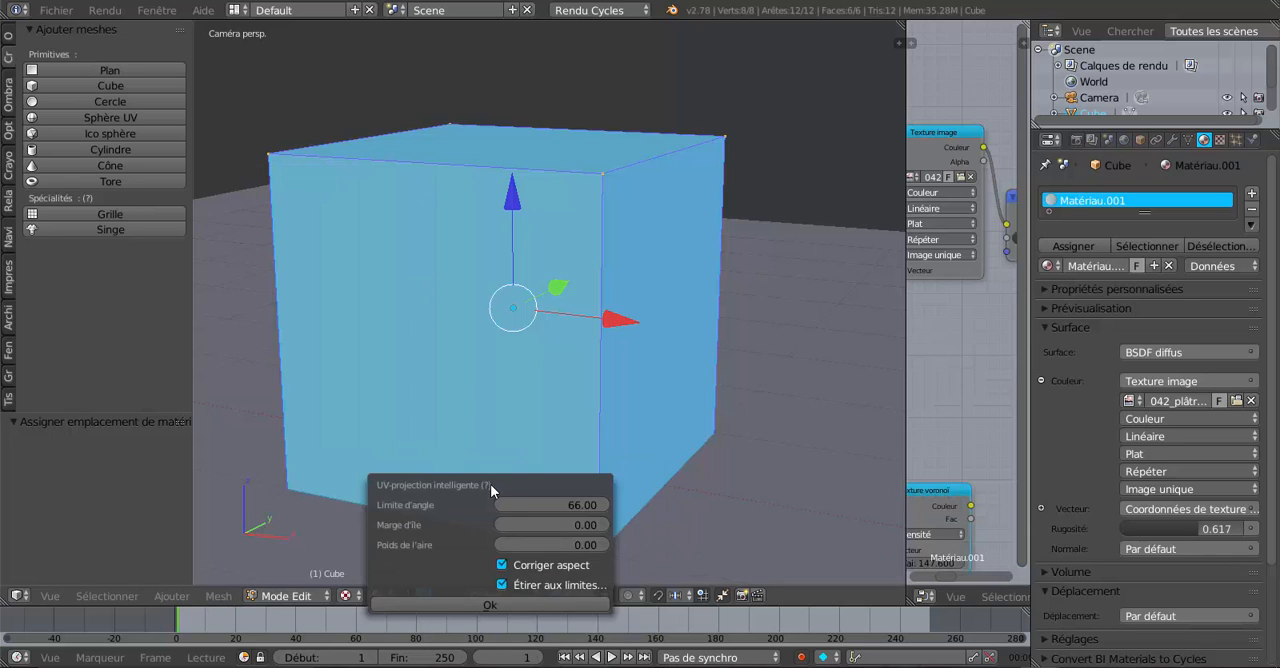
{"action": "left_click", "coordinate": [489, 607]}
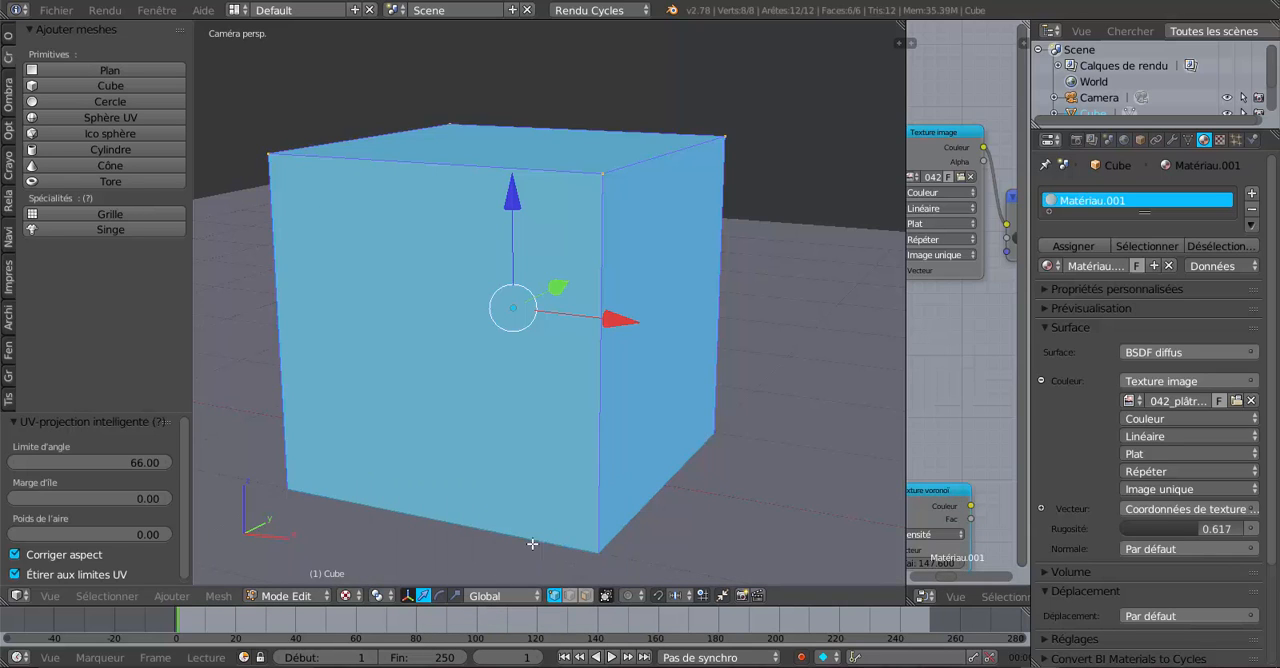
Step: Assign Matériau.001 to the unwrapped cube again and set the viewport shading to Rendu
{"action": "scroll", "coordinate": [619, 451], "scroll_direction": "up", "scroll_amount": 4}
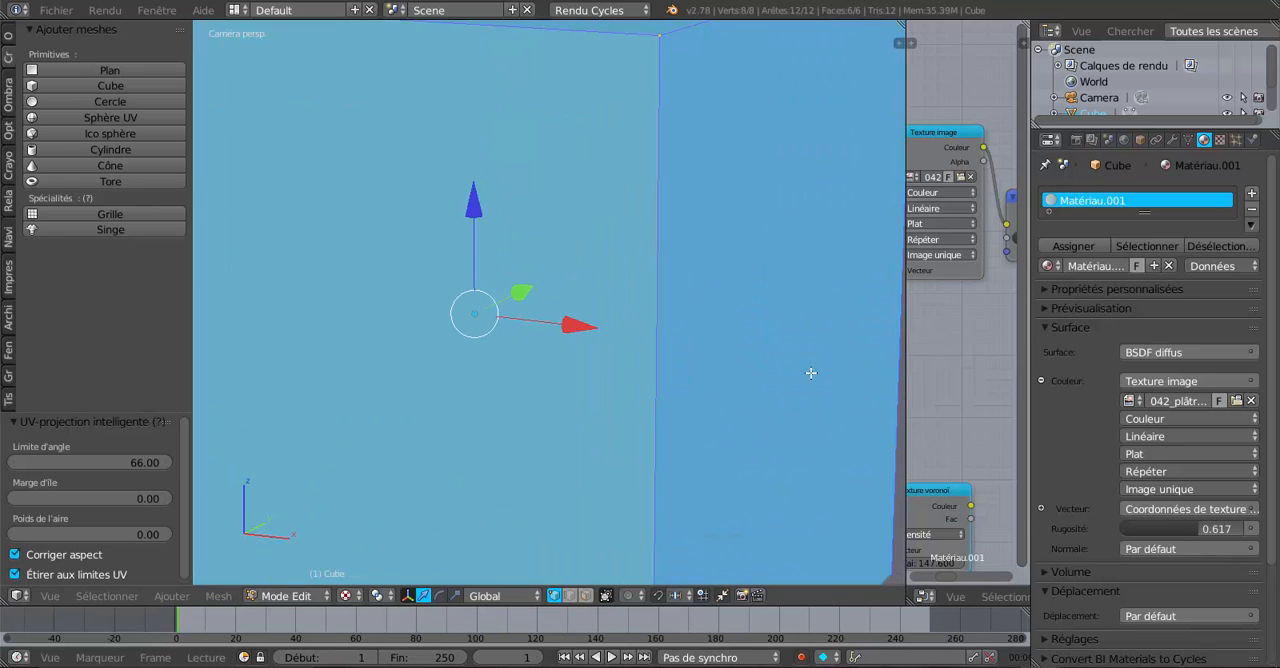
{"action": "left_click", "coordinate": [1072, 247]}
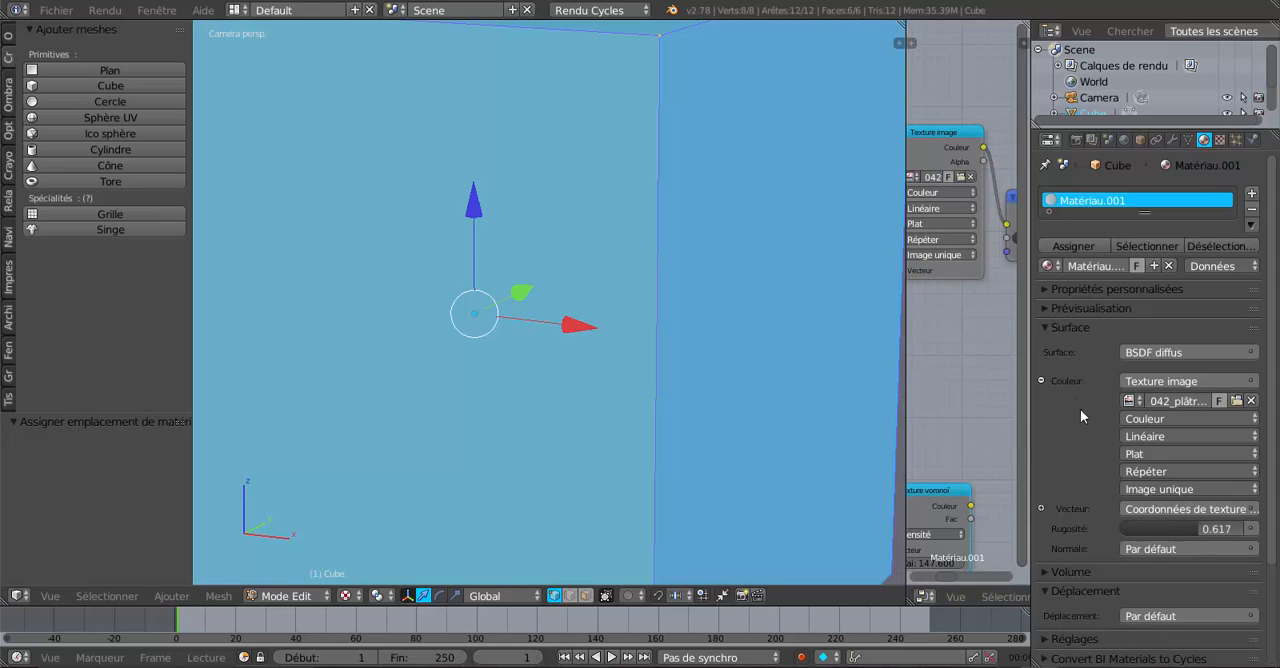
{"action": "left_click", "coordinate": [352, 600]}
{"action": "left_click", "coordinate": [358, 489]}
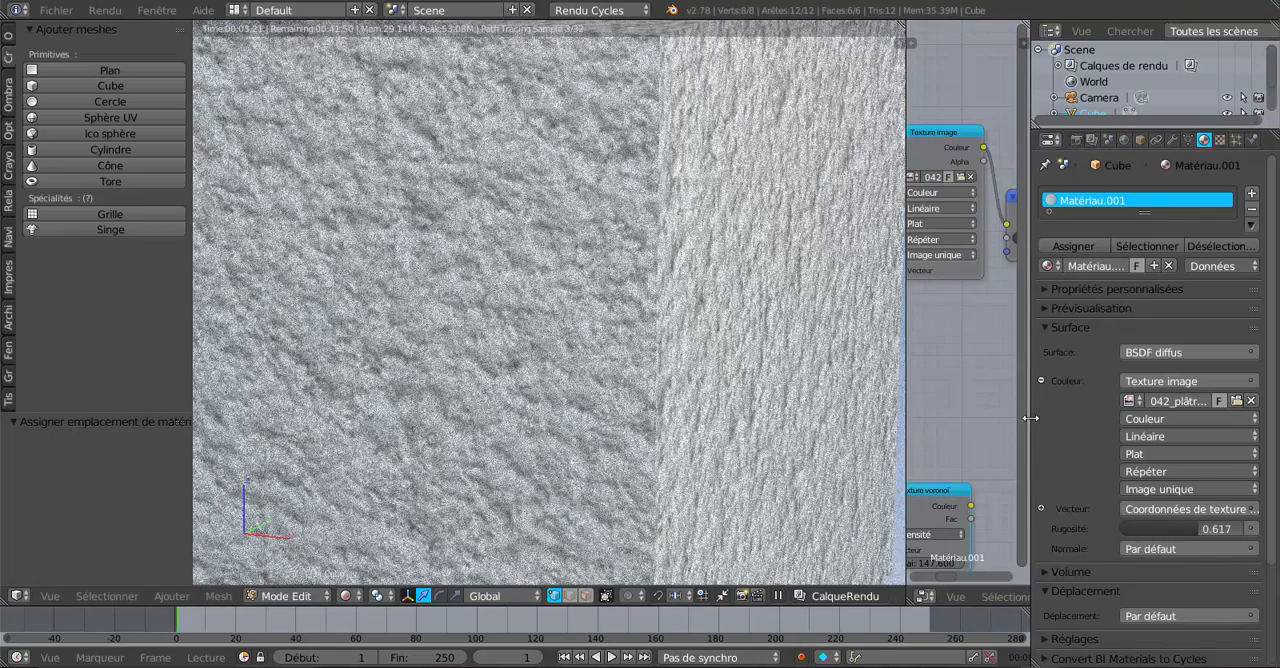
Step: Frame the full camera view, widen the node editor area and change it to the Éditeur UV/Image
{"action": "left_click_drag", "start_coordinate": [1029, 418], "coordinate": [1073, 418]}
{"action": "key", "text": "Home"}
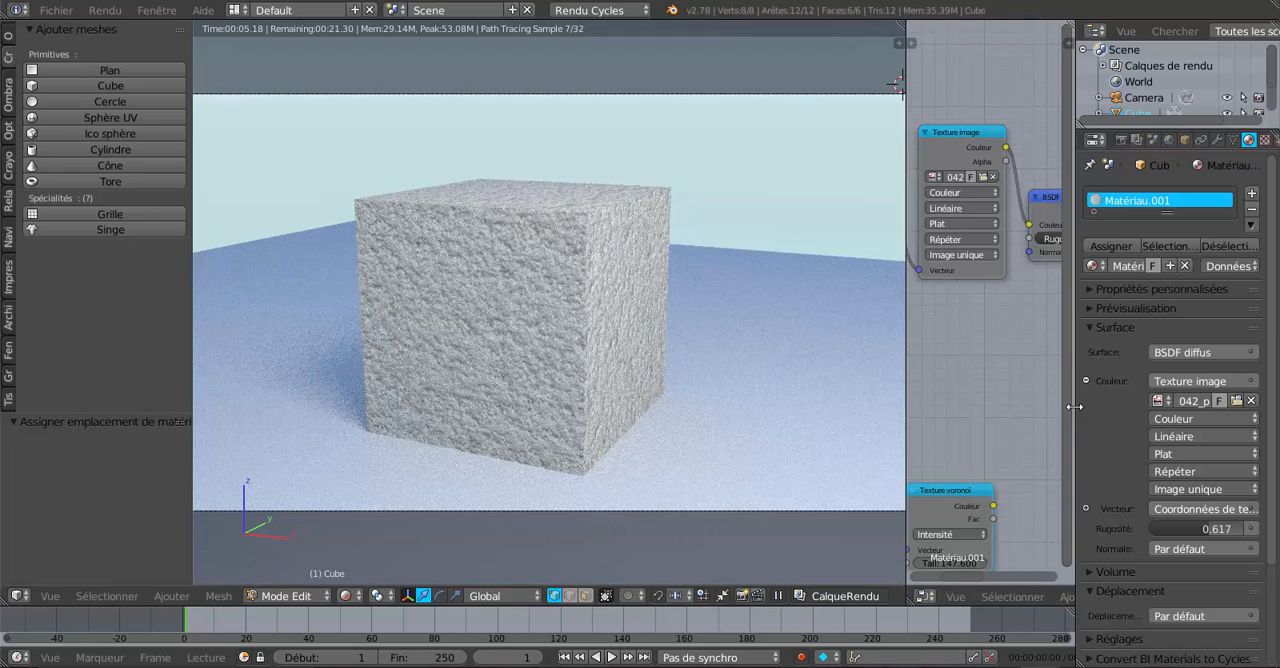
{"action": "left_click_drag", "start_coordinate": [1074, 406], "coordinate": [1149, 404]}
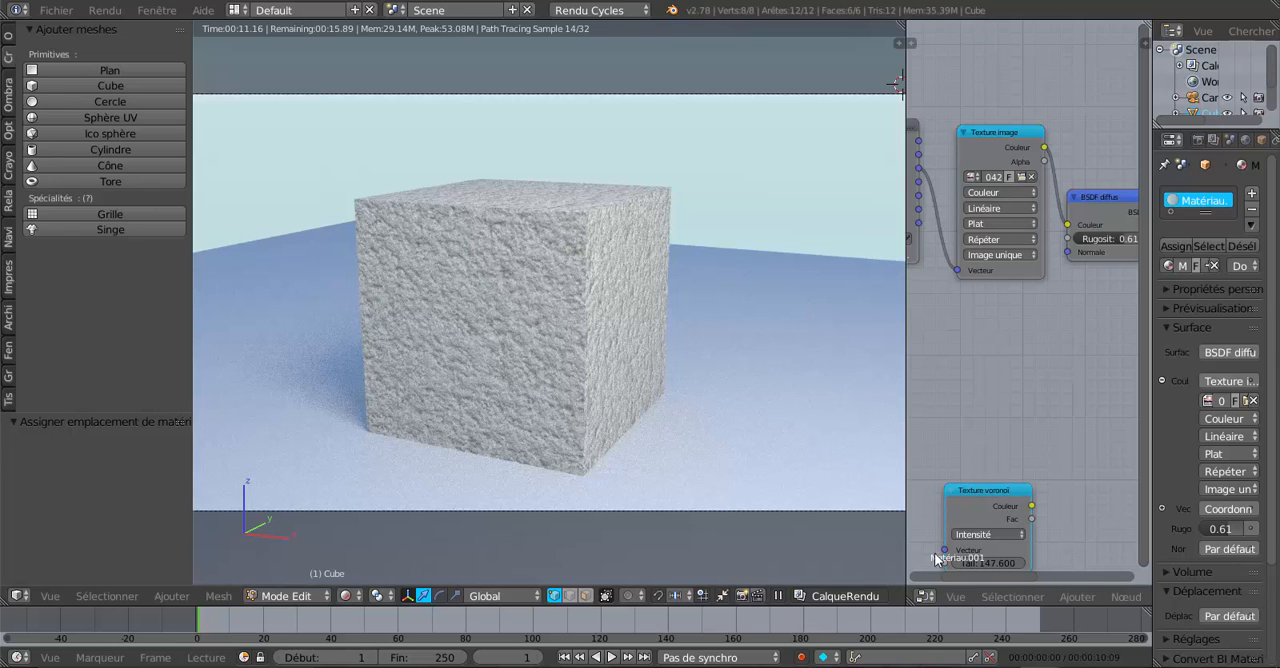
{"action": "left_click", "coordinate": [925, 596]}
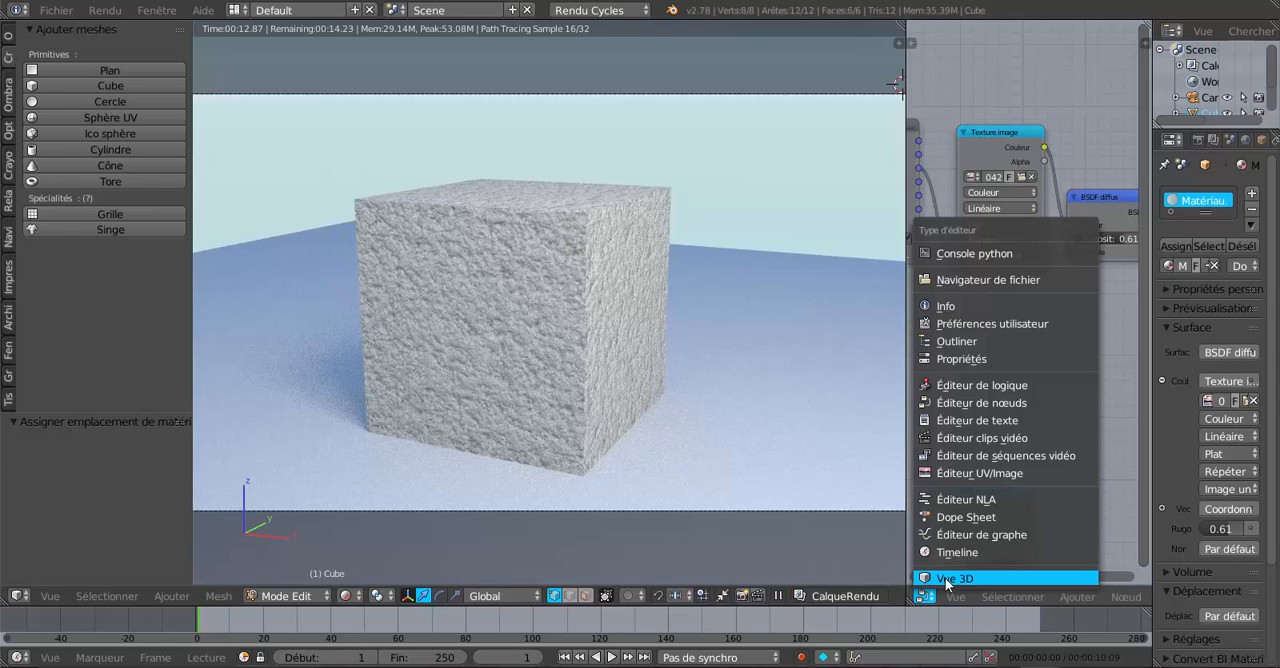
{"action": "left_click", "coordinate": [944, 474]}
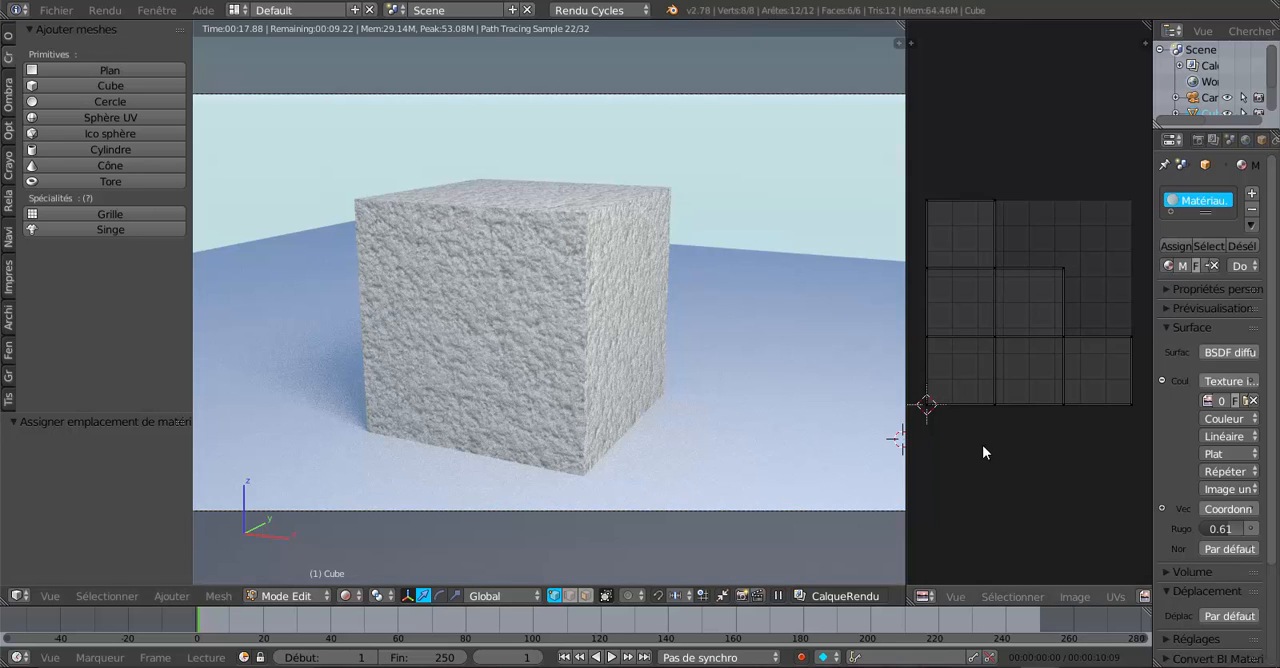
Step: Select all the cube's UV islands, scale them up by about 2.16 and check the texture on the rendered cube
{"action": "key", "text": "a"}
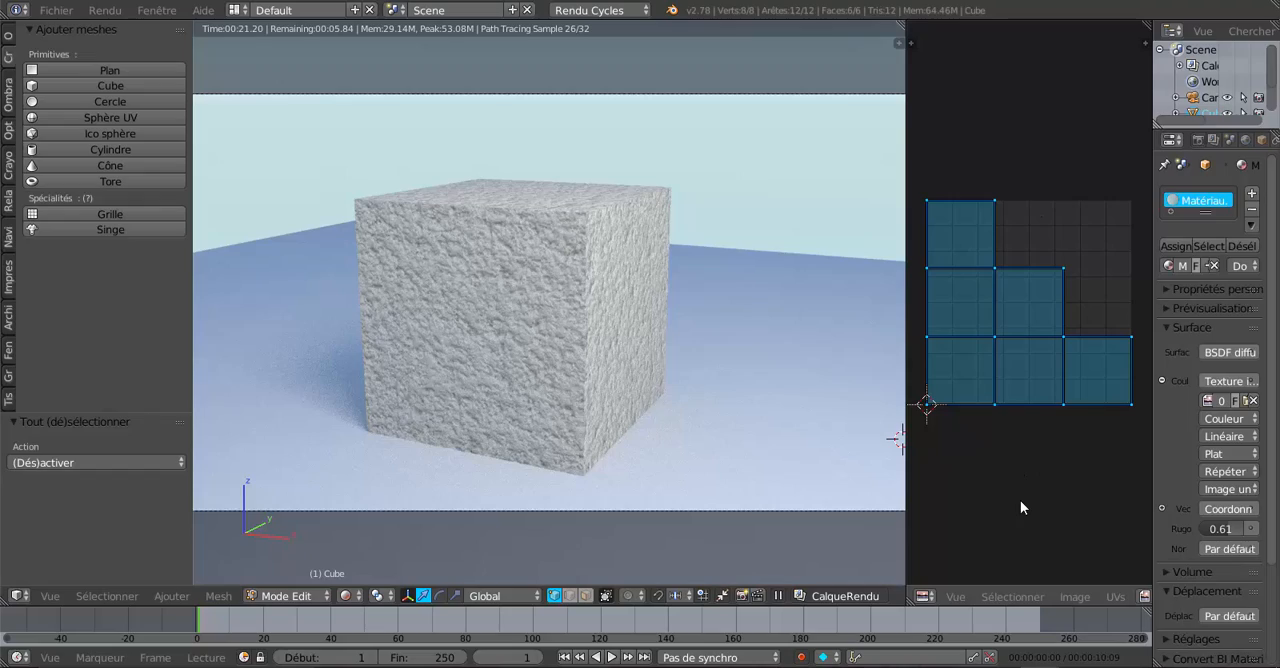
{"action": "key", "text": "s"}
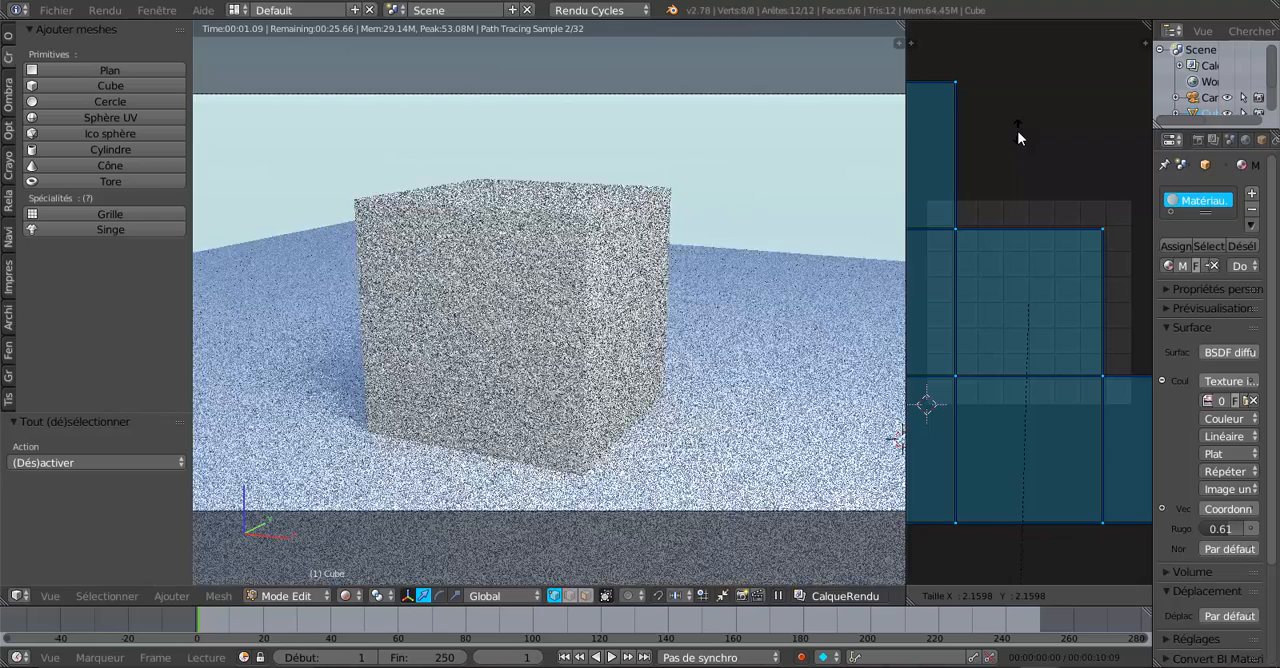
{"action": "left_click", "coordinate": [1018, 137]}
{"action": "scroll", "coordinate": [567, 386], "scroll_direction": "up", "scroll_amount": 1}
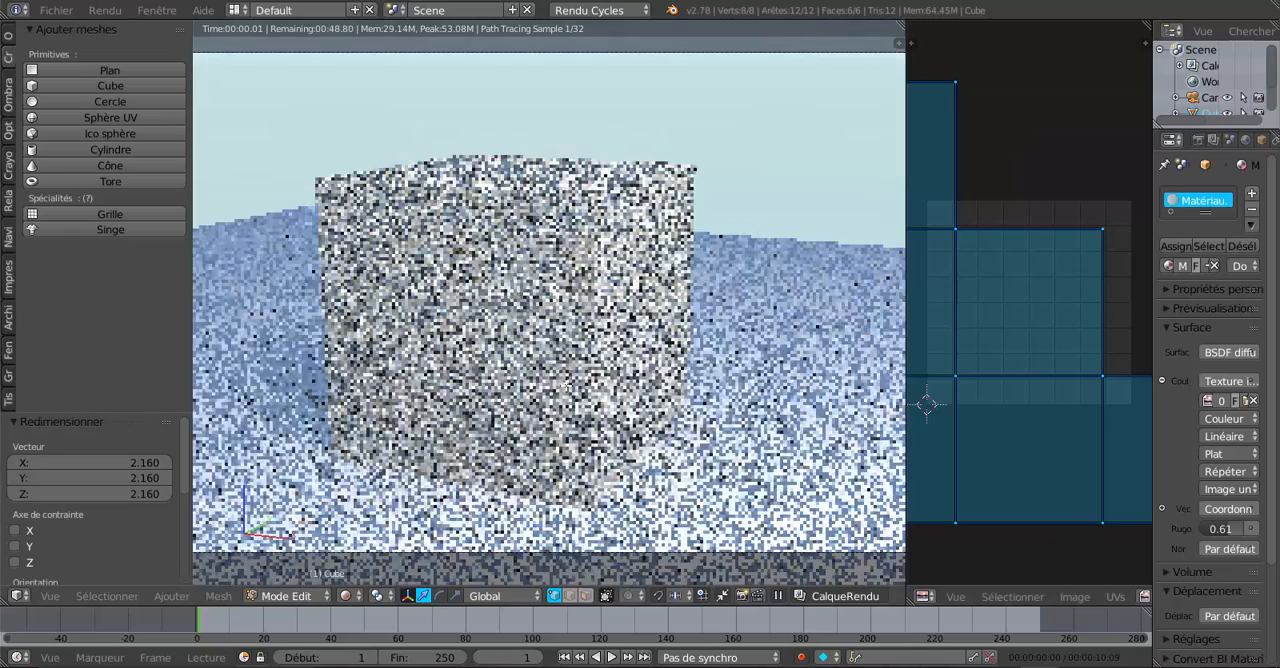
{"action": "scroll", "coordinate": [581, 373], "scroll_direction": "down", "scroll_amount": 6}
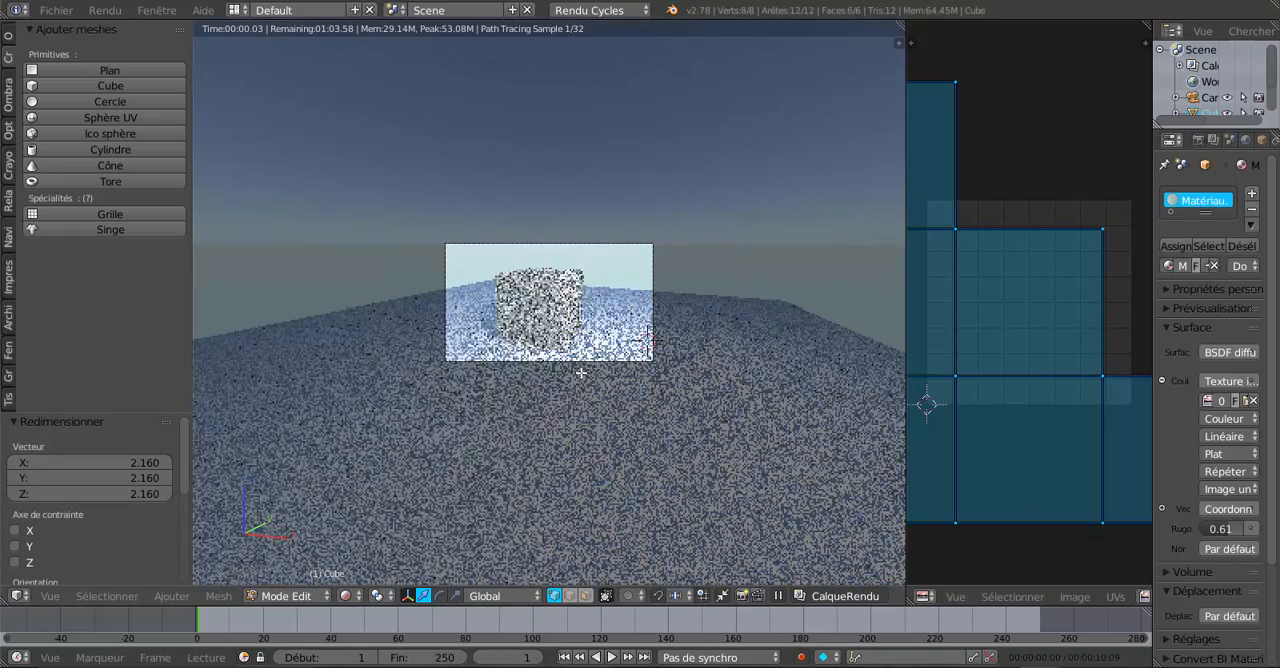
{"action": "scroll", "coordinate": [581, 373], "scroll_direction": "up", "scroll_amount": 8}
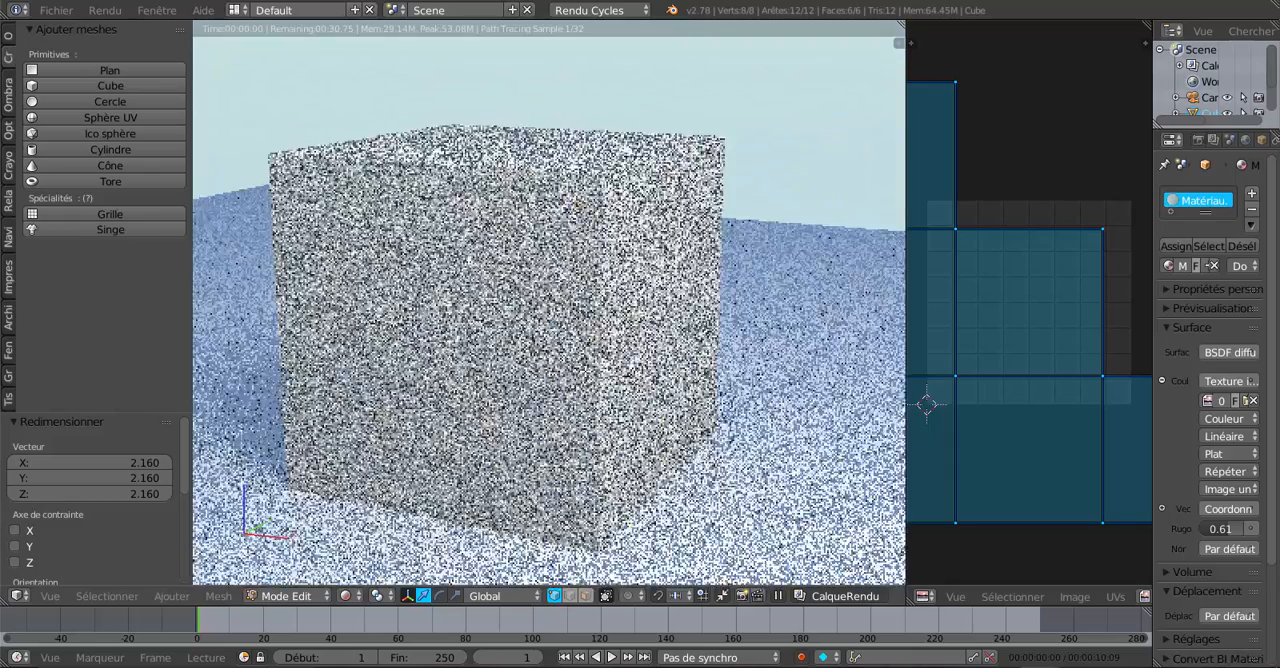
{"action": "scroll", "coordinate": [581, 373], "scroll_direction": "up", "scroll_amount": 5}
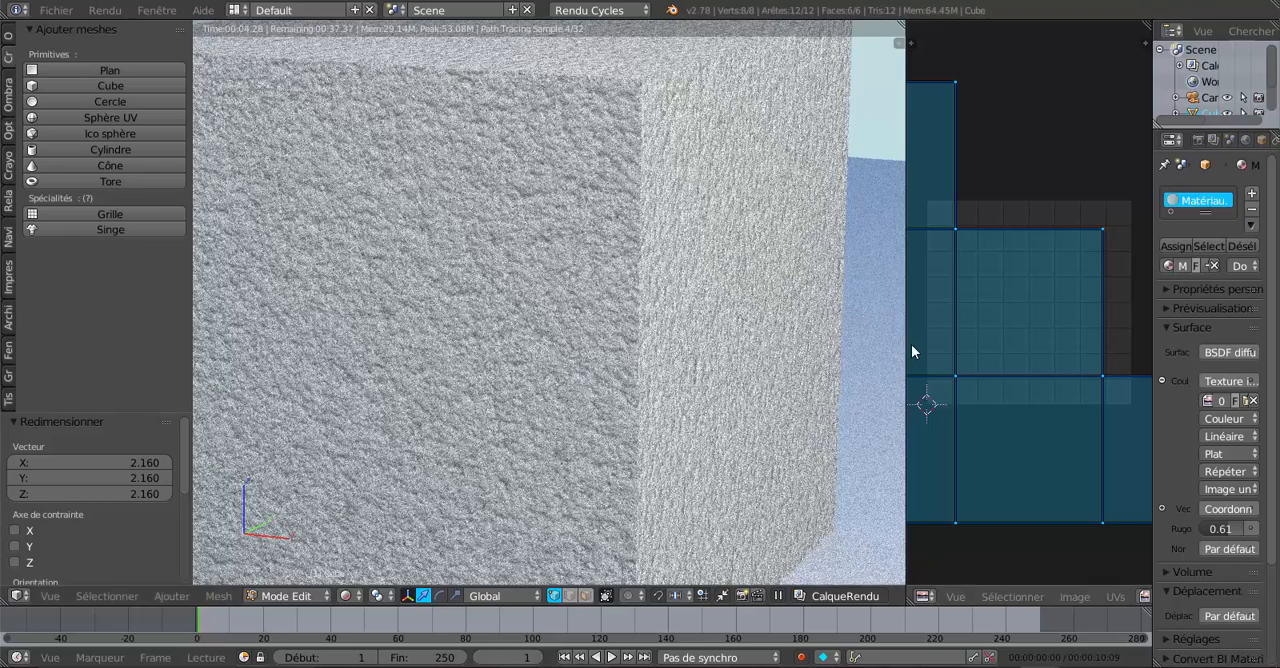
Step: Change the UV editor area back to the Éditeur de nœuds and widen it to show the material output node
{"action": "left_click", "coordinate": [919, 595]}
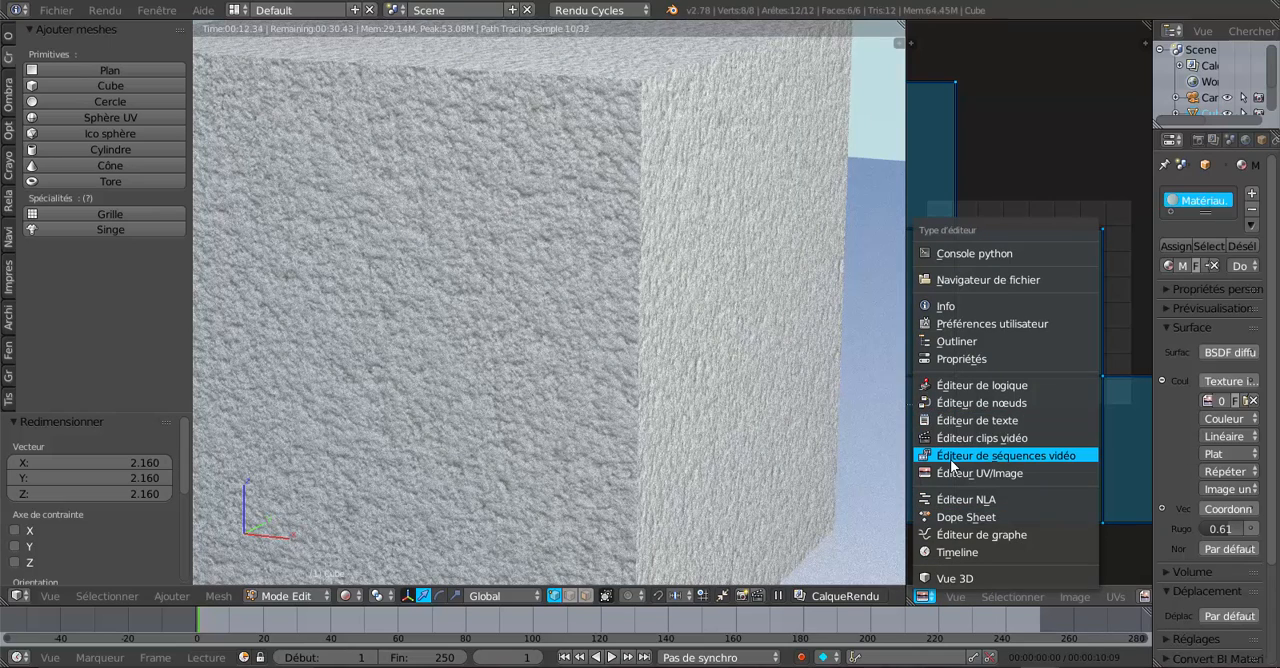
{"action": "left_click", "coordinate": [948, 405]}
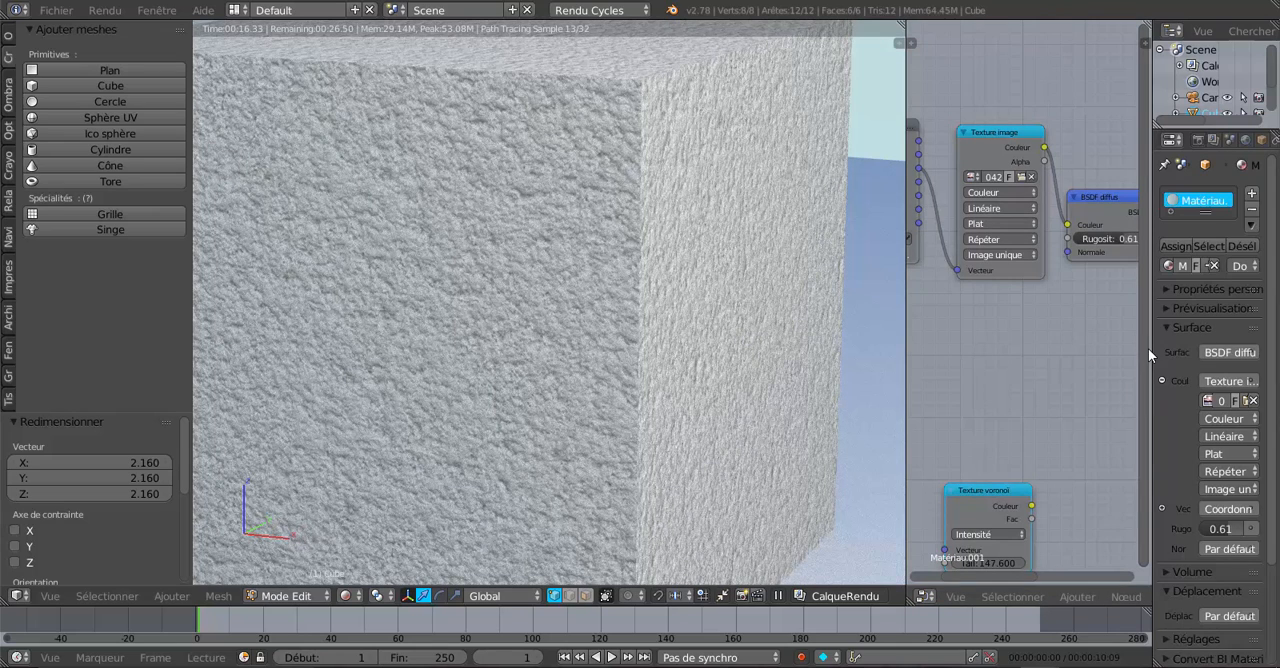
{"action": "left_click_drag", "start_coordinate": [1148, 348], "coordinate": [1212, 352]}
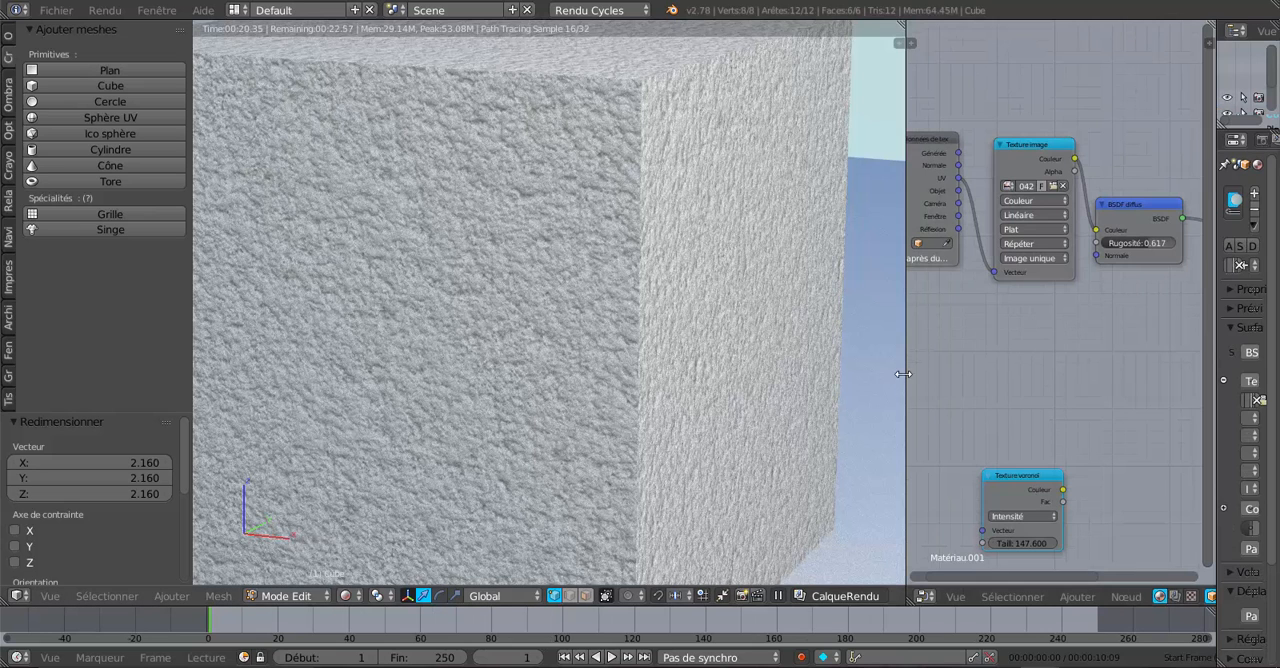
{"action": "scroll", "coordinate": [1083, 343], "scroll_direction": "down", "scroll_amount": 1}
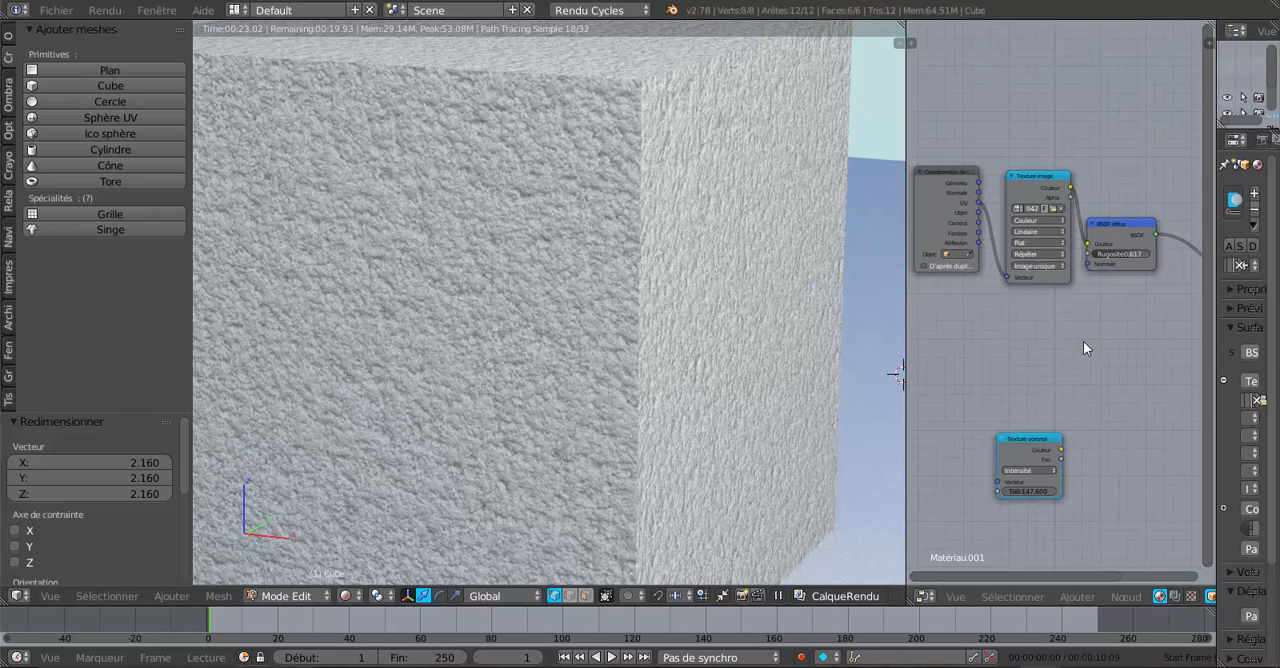
{"action": "middle_click_drag", "start_coordinate": [1083, 348], "coordinate": [975, 391]}
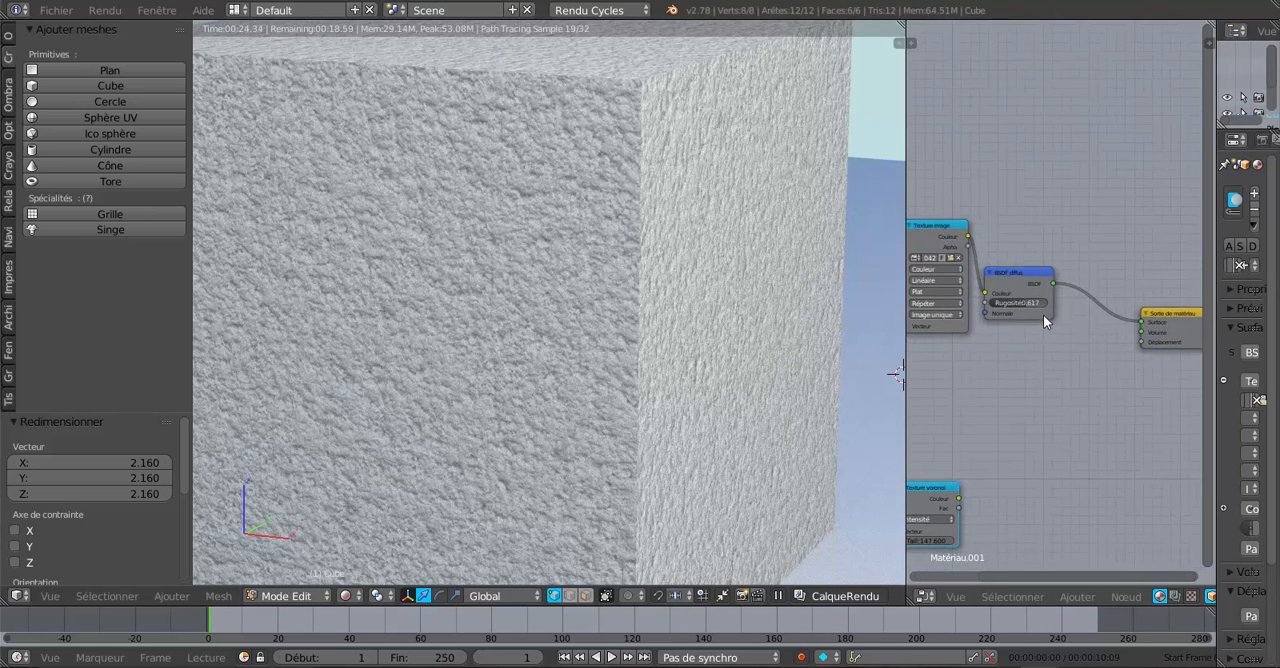
Step: Move the BSDF diffus node closer to the material output and bring the Texture image node nearer to it
{"action": "left_click_drag", "start_coordinate": [1009, 275], "coordinate": [1074, 258]}
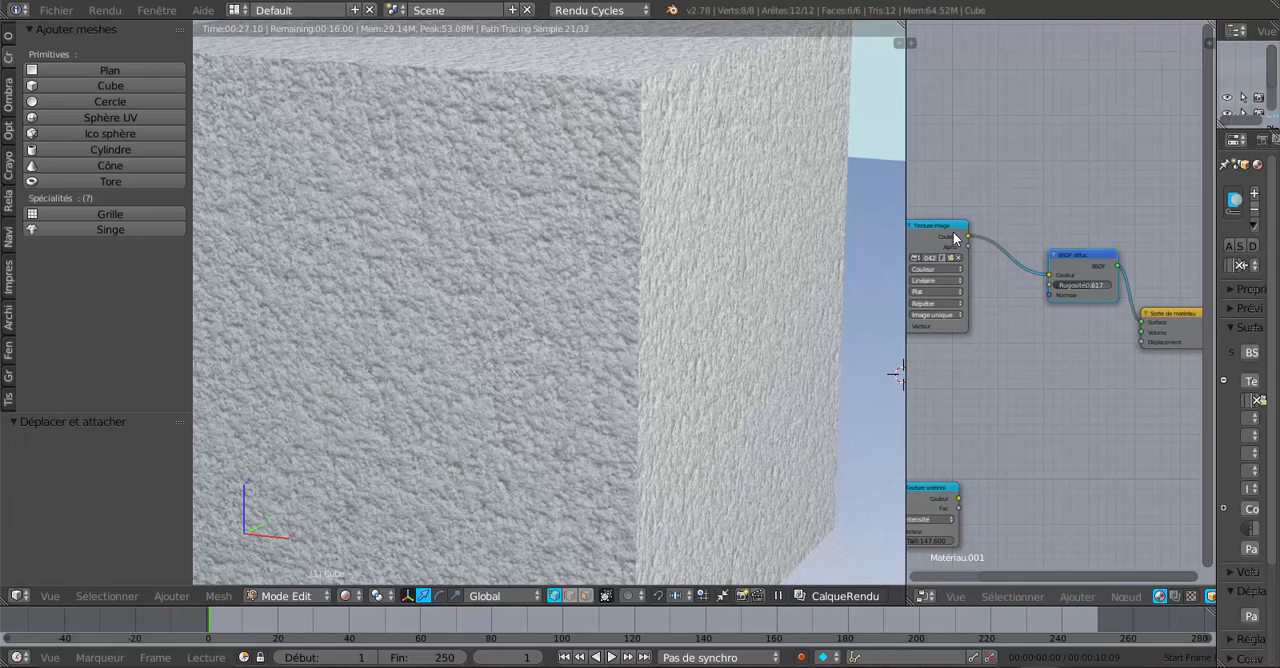
{"action": "mouse_move", "coordinate": [955, 238]}
{"action": "left_mouse_down"}
{"action": "mouse_move", "coordinate": [988, 219]}
{"action": "mouse_move", "coordinate": [979, 241]}
{"action": "left_mouse_up"}
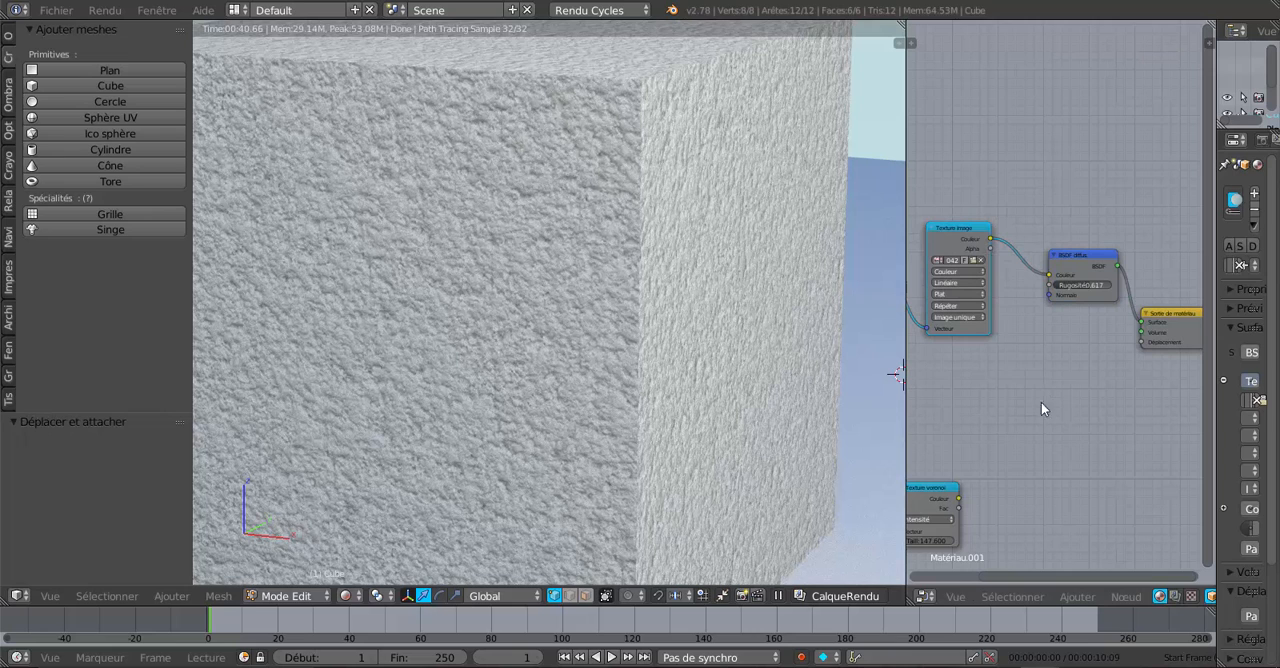
{"action": "left_click_drag", "start_coordinate": [968, 247], "coordinate": [968, 260]}
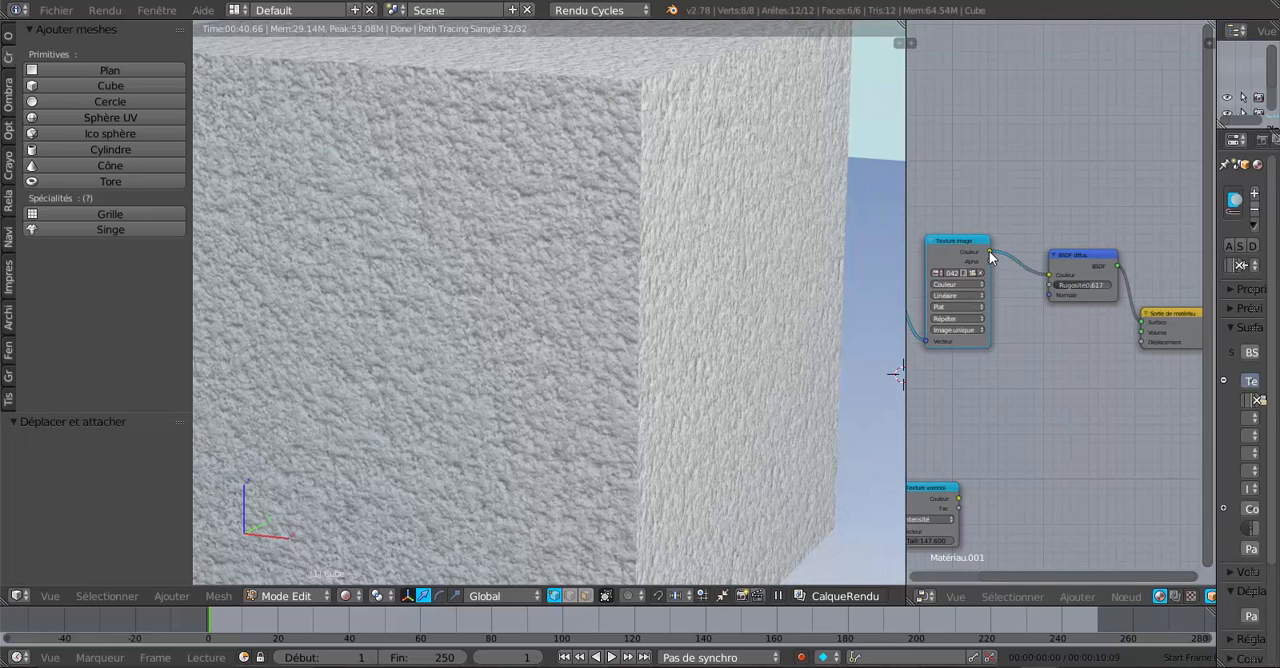
Step: Try linking Texture image's Couleur to the material output's Déplacement, inspect the rendered relief and remove the link
{"action": "left_click_drag", "start_coordinate": [989, 252], "coordinate": [1143, 343]}
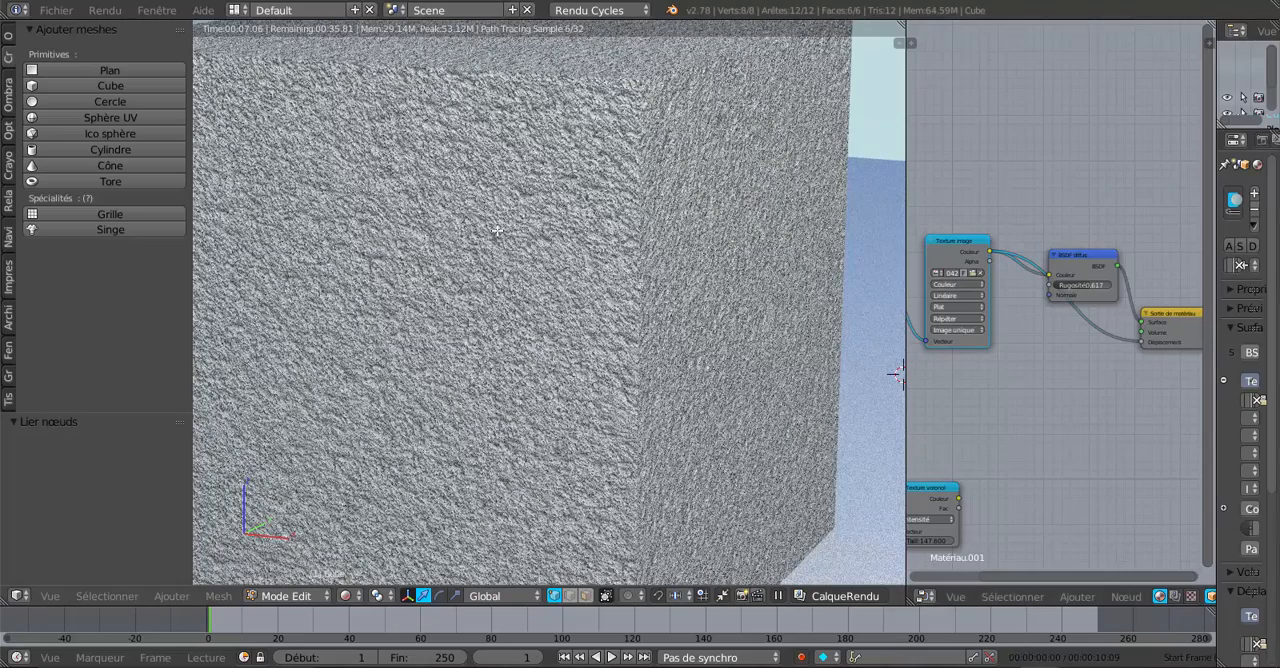
{"action": "left_click_drag", "start_coordinate": [1140, 342], "coordinate": [1060, 390]}
Step: Link Texture voronoï's Couleur to the material output's Déplacement, place the node below BSDF diffus and set its Taille to 118.000
{"action": "left_click_drag", "start_coordinate": [943, 486], "coordinate": [1147, 344]}
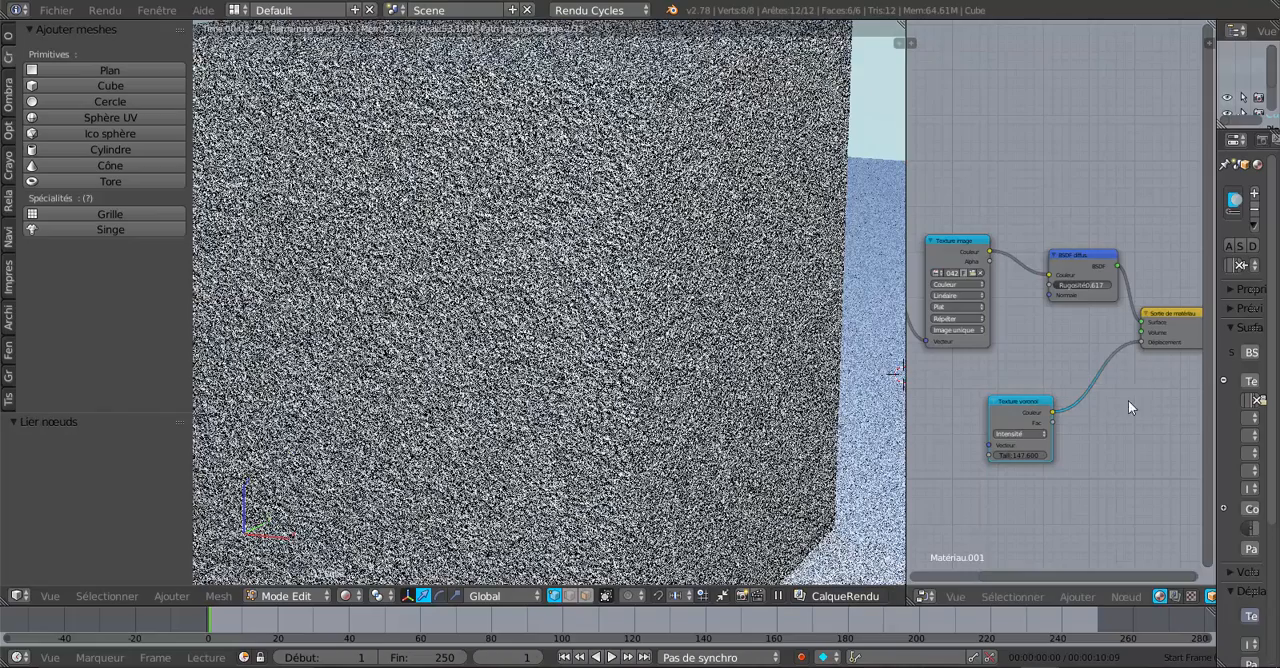
{"action": "left_click_drag", "start_coordinate": [1021, 406], "coordinate": [1053, 358]}
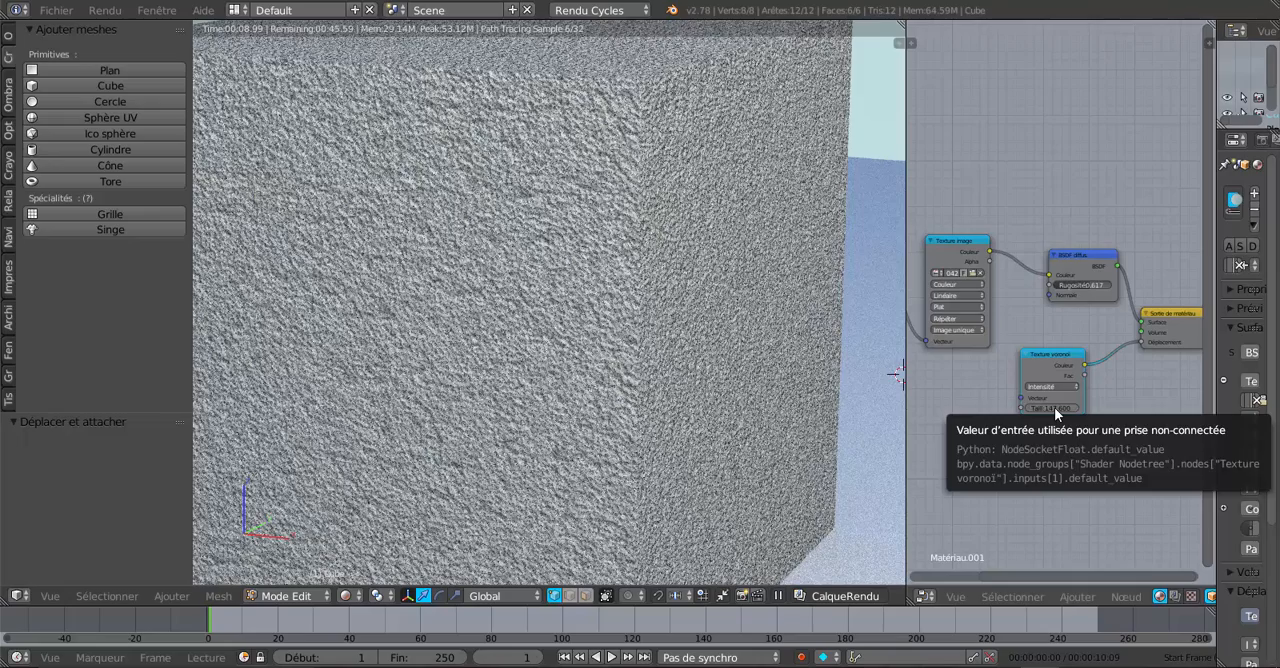
{"action": "left_click_drag", "start_coordinate": [1054, 407], "coordinate": [1056, 407]}
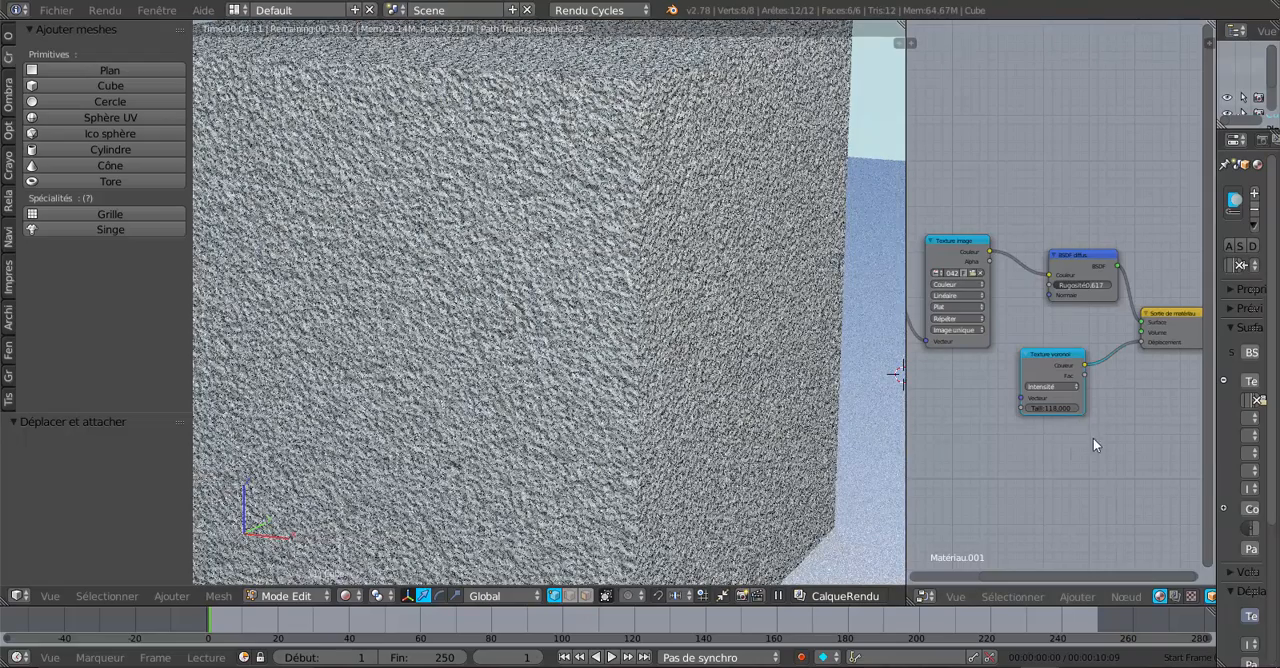
Step: Widen the node editor area on both sides so that the whole material node tree fits
{"action": "scroll", "coordinate": [1092, 442], "scroll_direction": "down", "scroll_amount": 4}
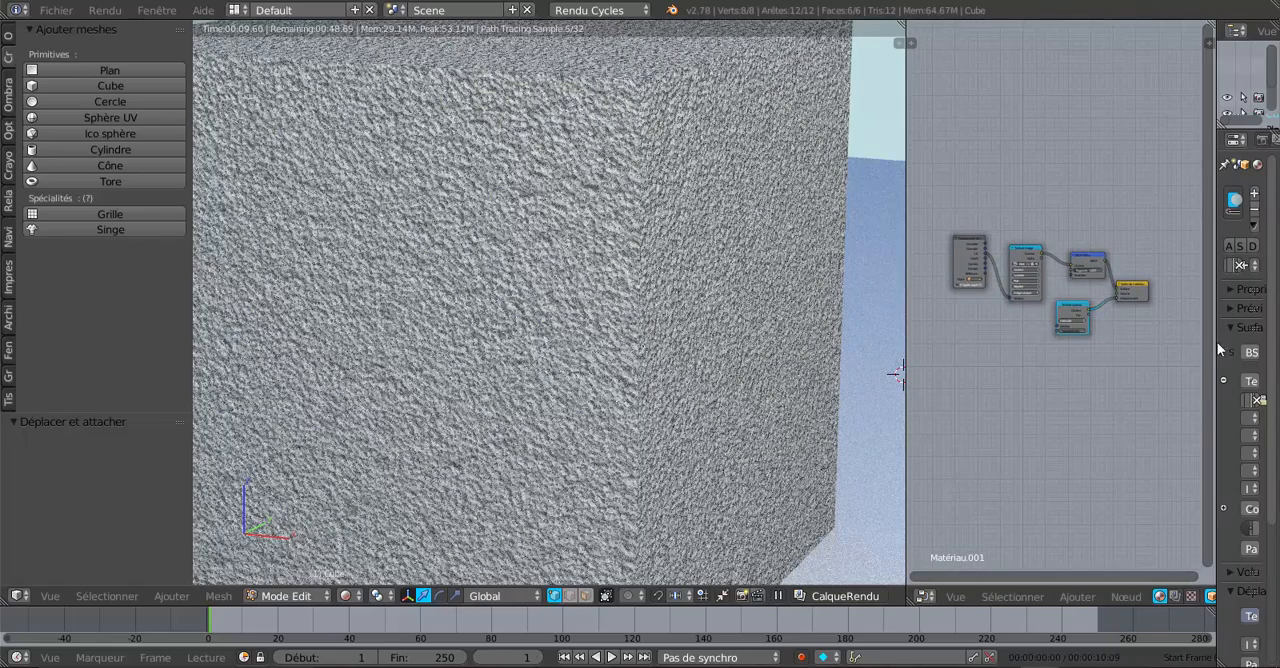
{"action": "left_click_drag", "start_coordinate": [1214, 342], "coordinate": [1228, 341]}
{"action": "scroll", "coordinate": [966, 381], "scroll_direction": "up", "scroll_amount": 1}
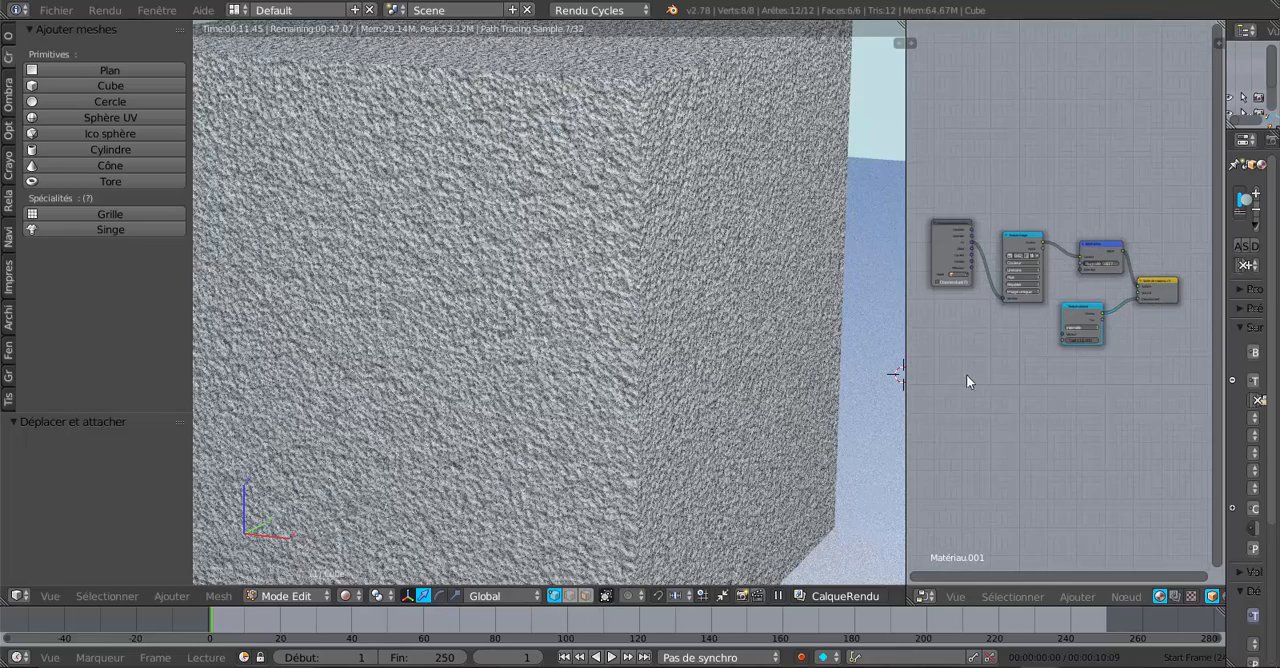
{"action": "left_click_drag", "start_coordinate": [906, 339], "coordinate": [801, 350]}
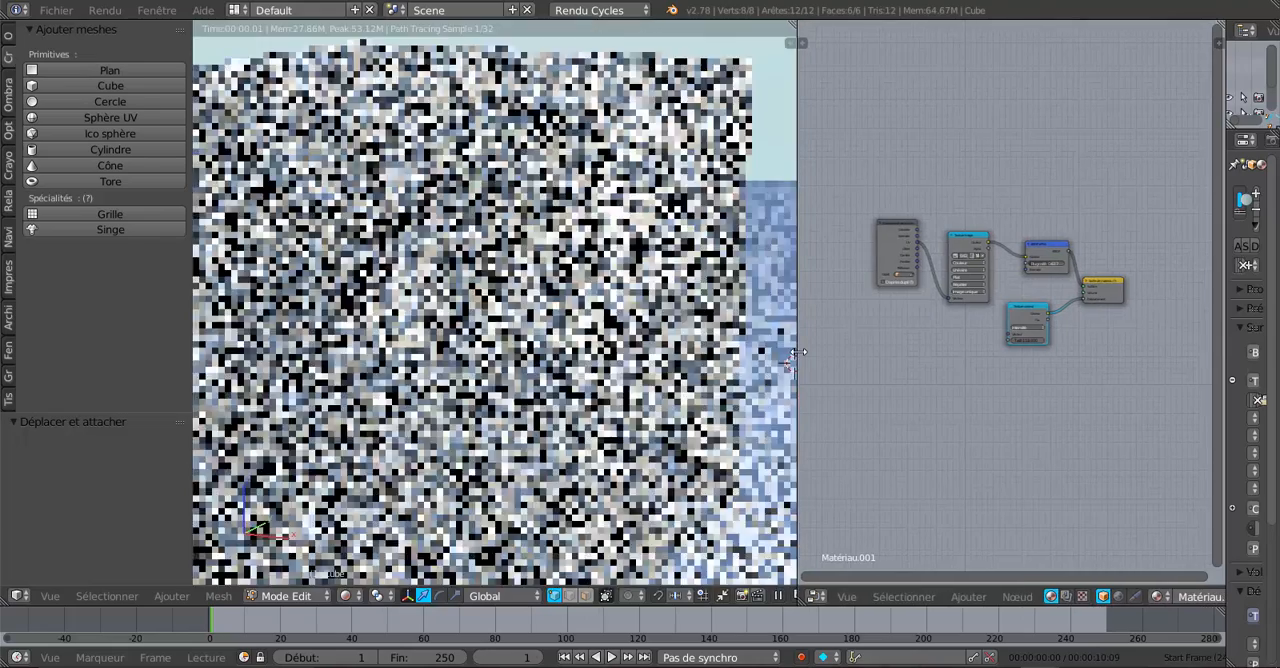
{"action": "scroll", "coordinate": [940, 366], "scroll_direction": "up", "scroll_amount": 1}
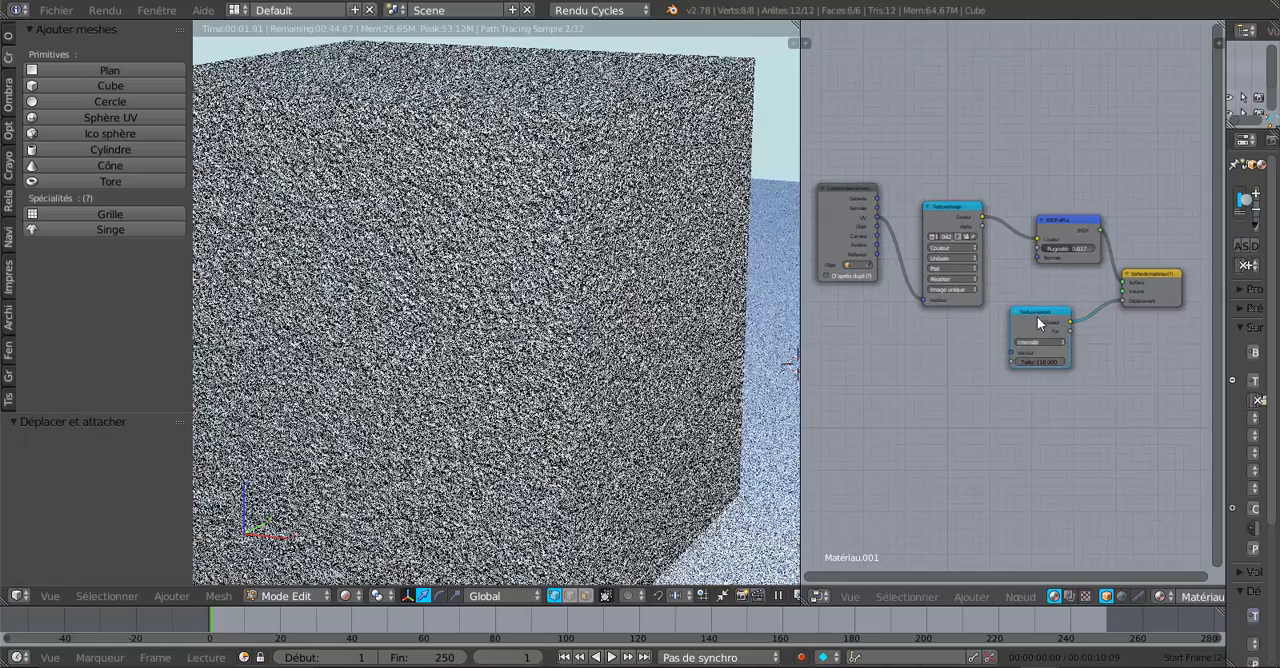
Step: Reposition the Texture voronoï node below BSDF diffus, between Texture image and the material output
{"action": "left_click_drag", "start_coordinate": [1037, 316], "coordinate": [1035, 332]}
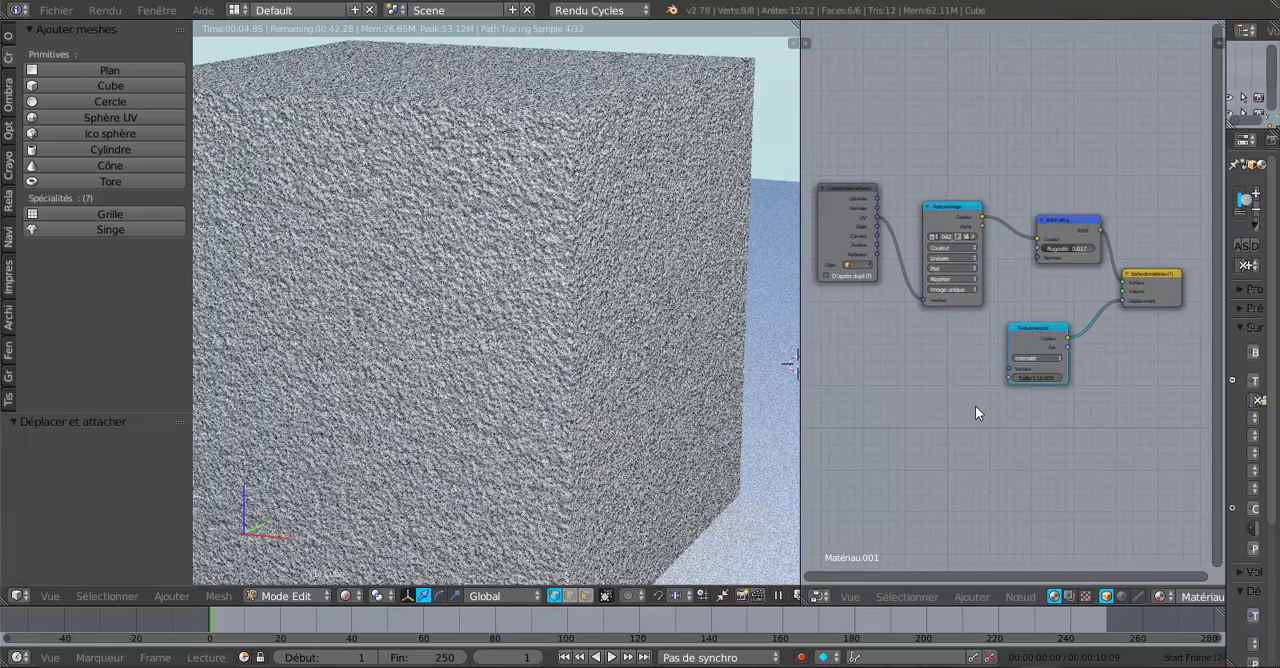
{"action": "scroll", "coordinate": [999, 425], "scroll_direction": "up", "scroll_amount": 3}
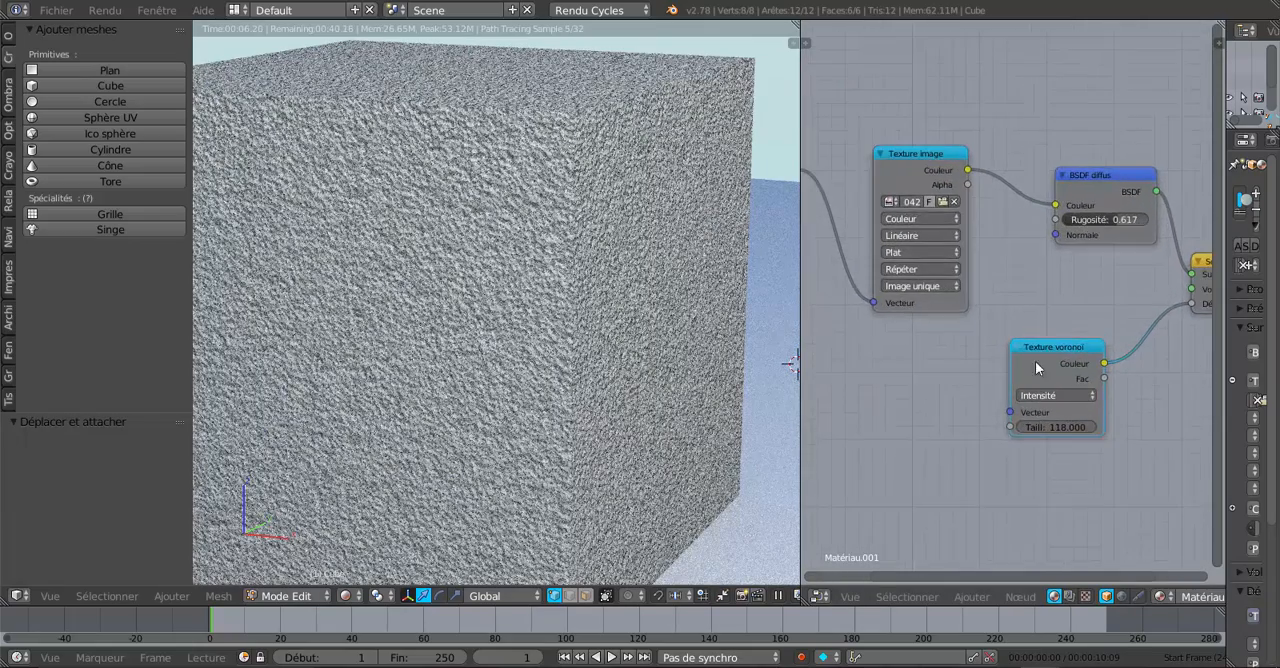
{"action": "mouse_move", "coordinate": [1044, 346]}
{"action": "left_mouse_down"}
{"action": "mouse_move", "coordinate": [1028, 324]}
{"action": "mouse_move", "coordinate": [1040, 350]}
{"action": "left_mouse_up"}
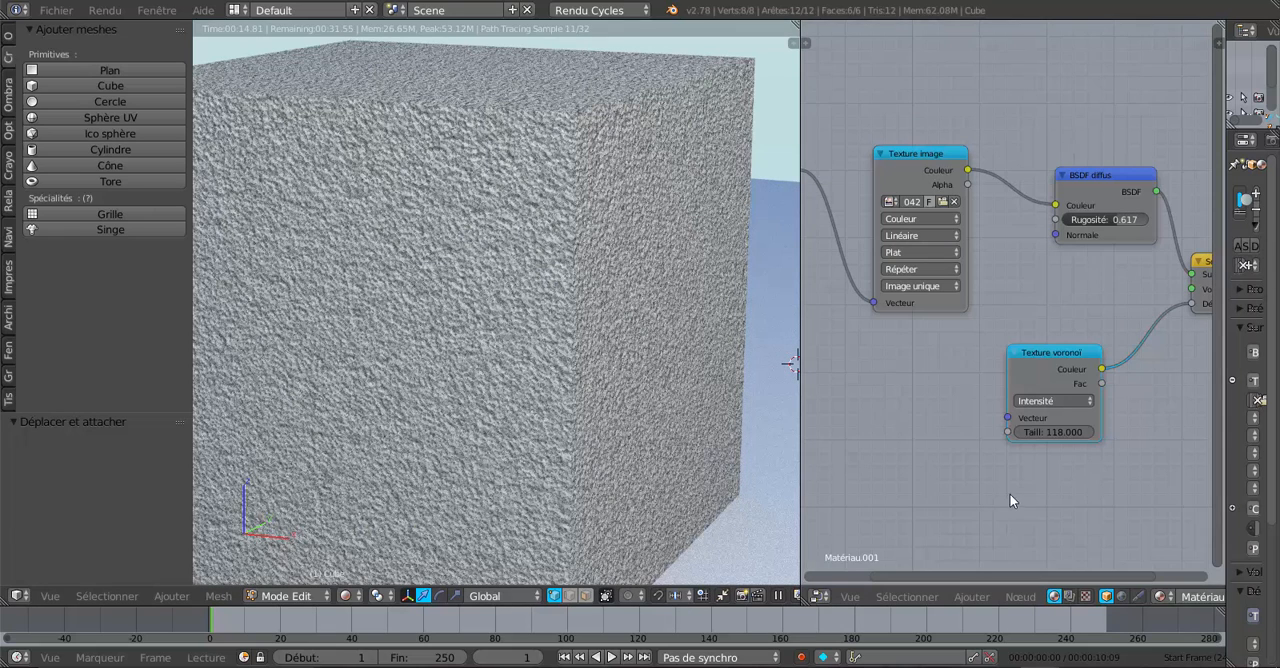
{"action": "scroll", "coordinate": [1011, 492], "scroll_direction": "up", "scroll_amount": 2}
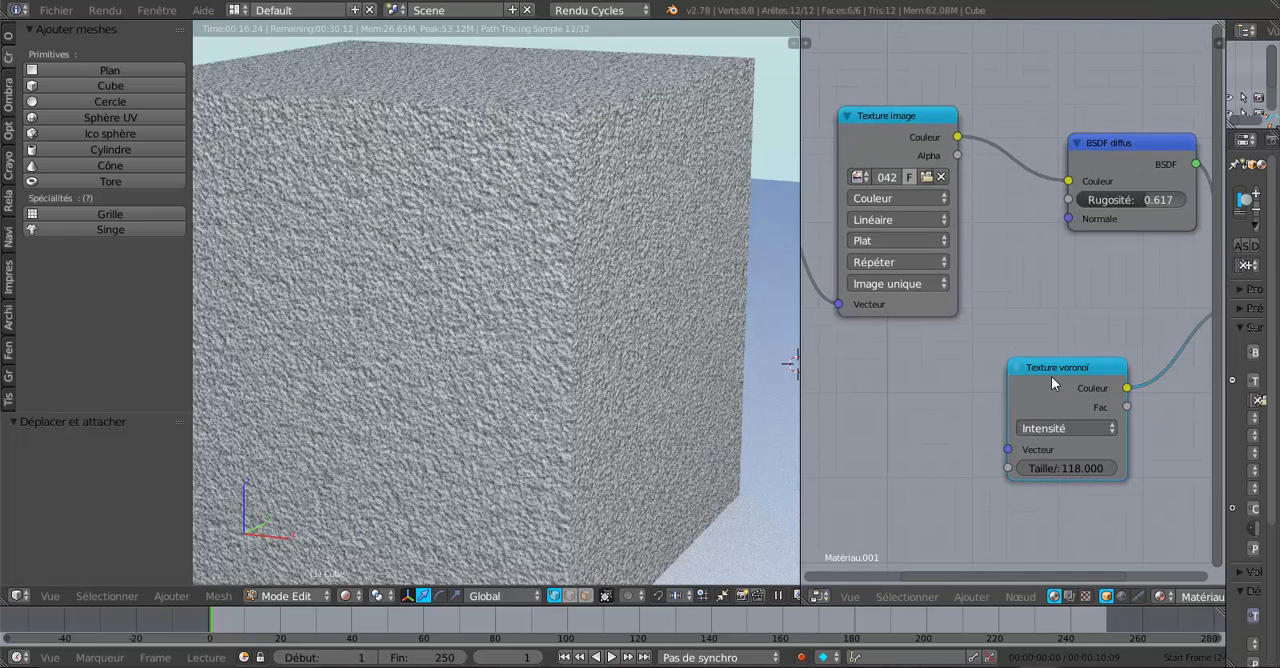
{"action": "left_click_drag", "start_coordinate": [1053, 367], "coordinate": [1053, 319]}
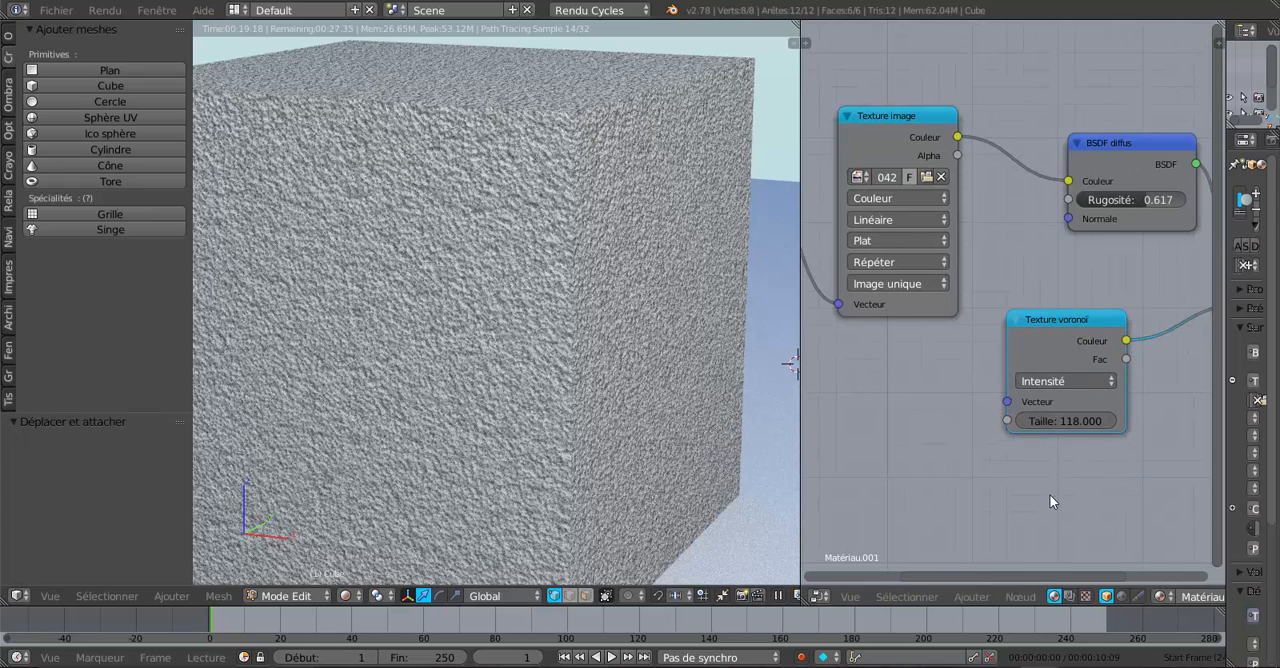
Step: Try a Taille of 475.900 on the Texture voronoï node for a finer relief on the cube
{"action": "scroll", "coordinate": [1049, 494], "scroll_direction": "up", "scroll_amount": 1}
{"action": "middle_click_drag", "start_coordinate": [1049, 494], "coordinate": [916, 455]}
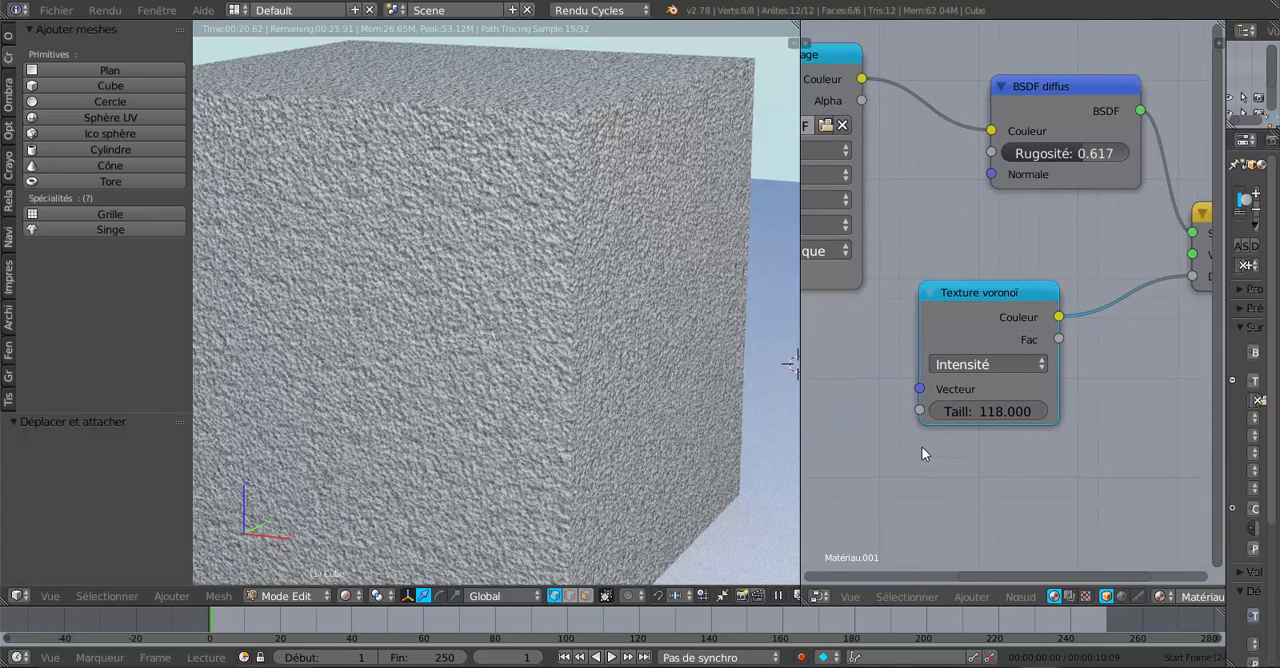
{"action": "scroll", "coordinate": [921, 446], "scroll_direction": "up", "scroll_amount": 1}
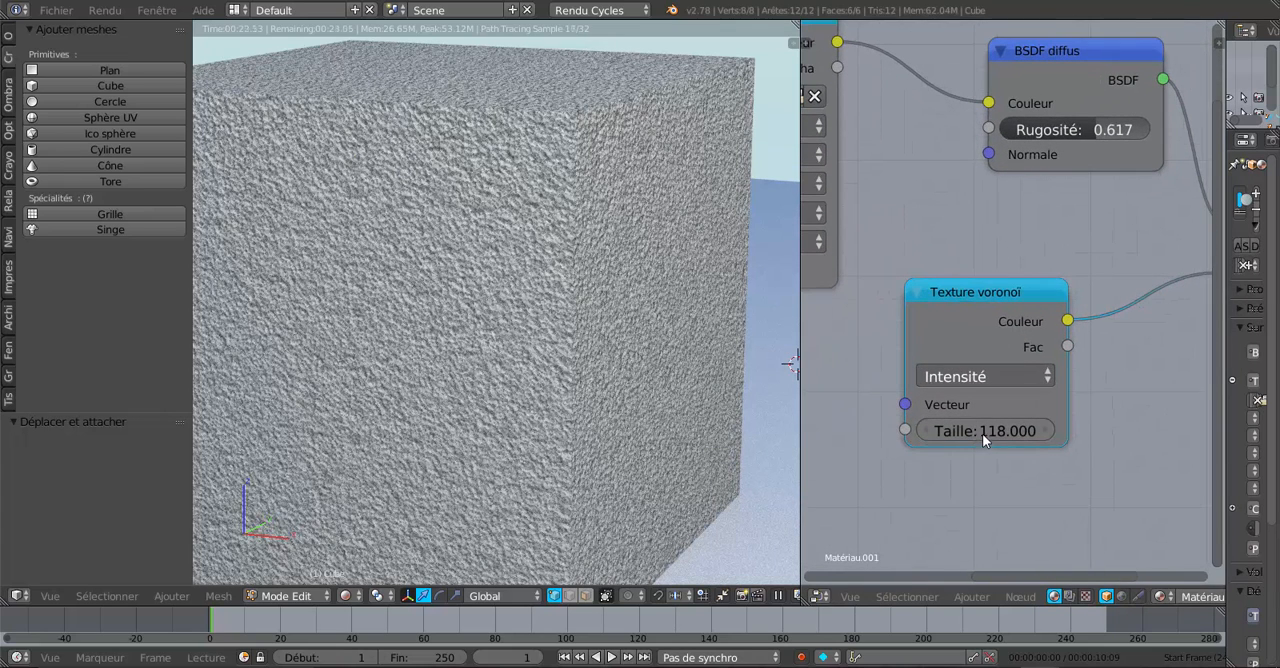
{"action": "scroll", "coordinate": [974, 449], "scroll_direction": "down", "scroll_amount": 1}
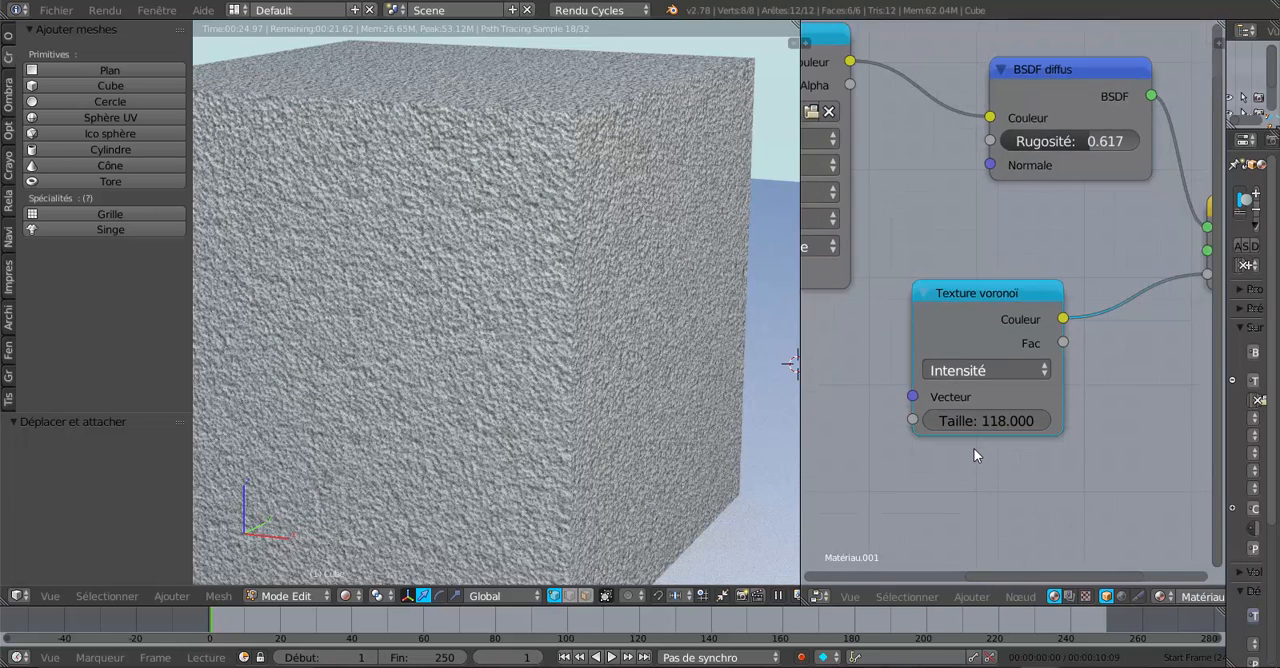
{"action": "scroll", "coordinate": [974, 455], "scroll_direction": "down", "scroll_amount": 3}
{"action": "scroll", "coordinate": [974, 450], "scroll_direction": "up", "scroll_amount": 3}
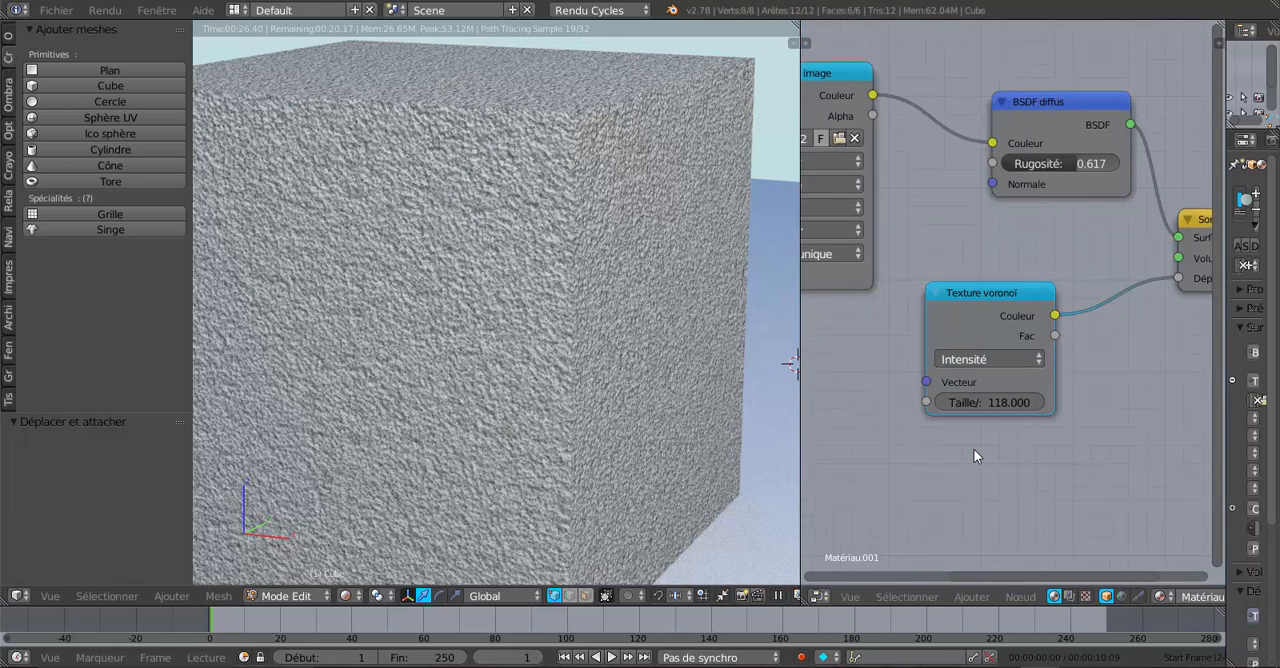
{"action": "left_click_drag", "start_coordinate": [987, 413], "coordinate": [35, 525]}
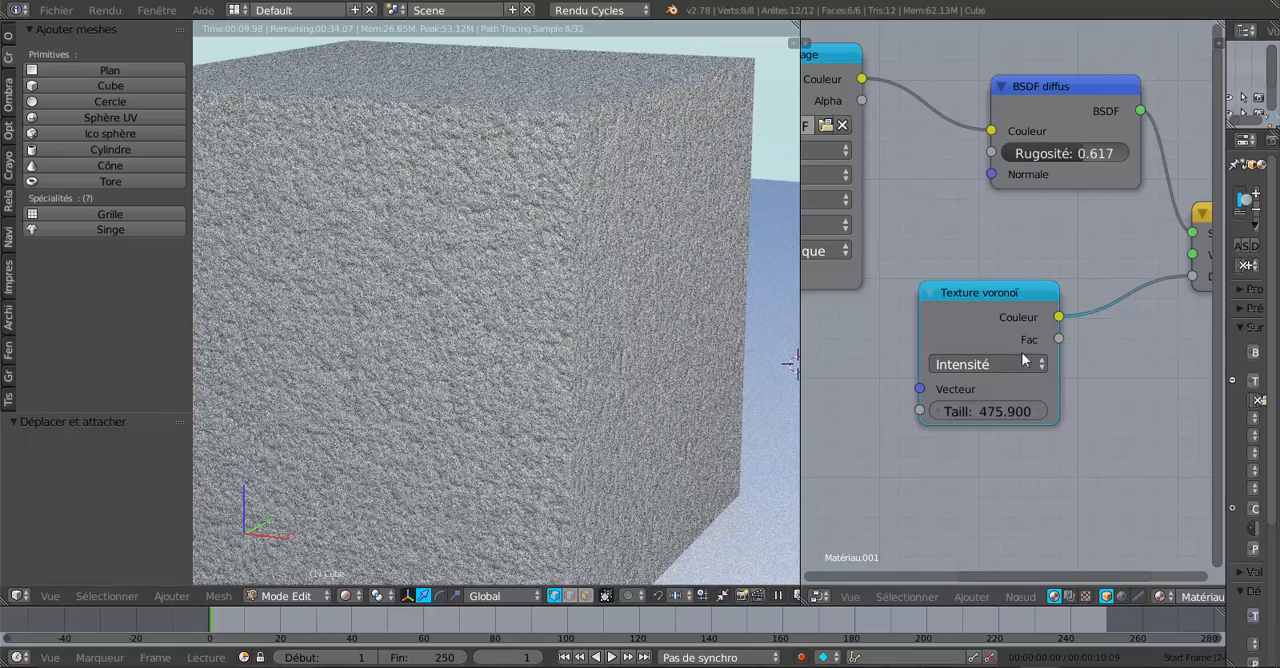
Step: Switch Texture voronoï's Coloration to Cellules and set its Taille to 13.800
{"action": "left_click", "coordinate": [990, 365]}
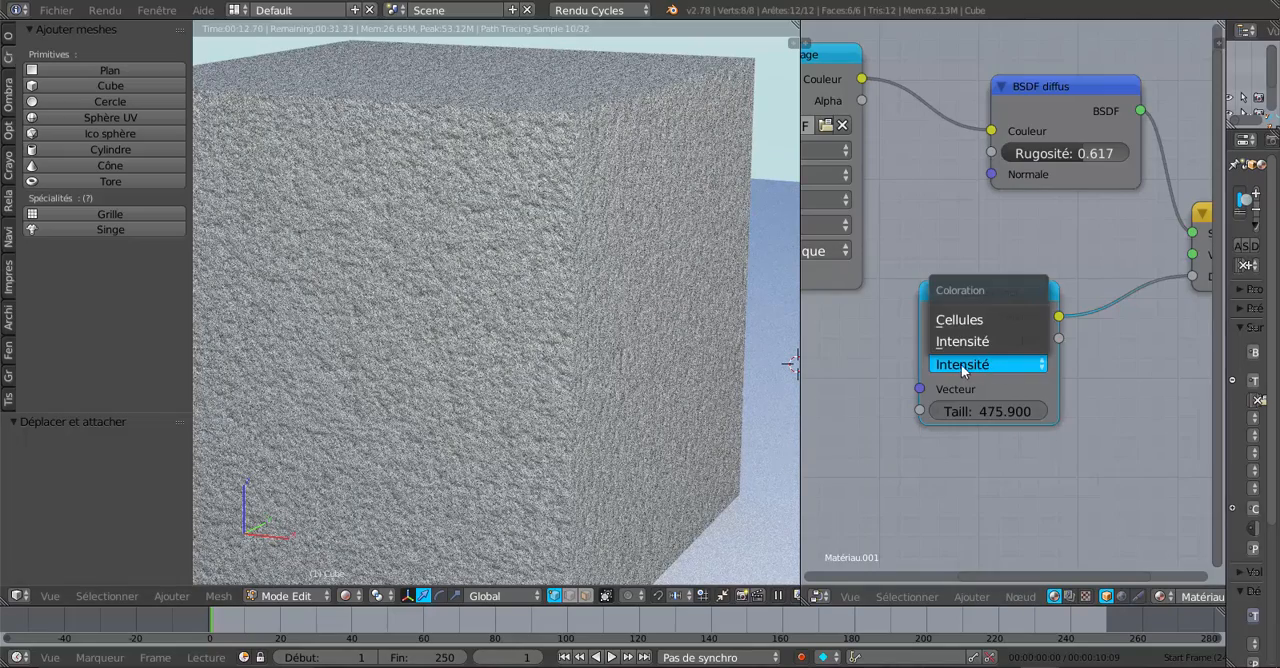
{"action": "left_click", "coordinate": [962, 318]}
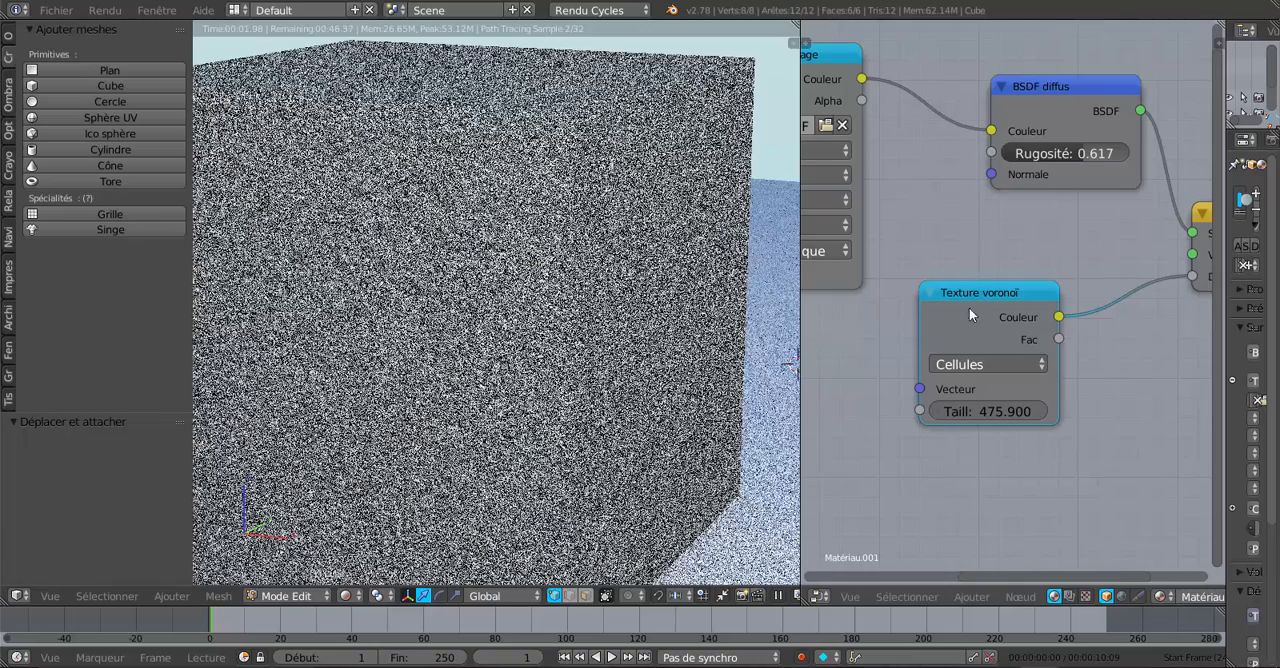
{"action": "left_click_drag", "start_coordinate": [980, 294], "coordinate": [972, 299]}
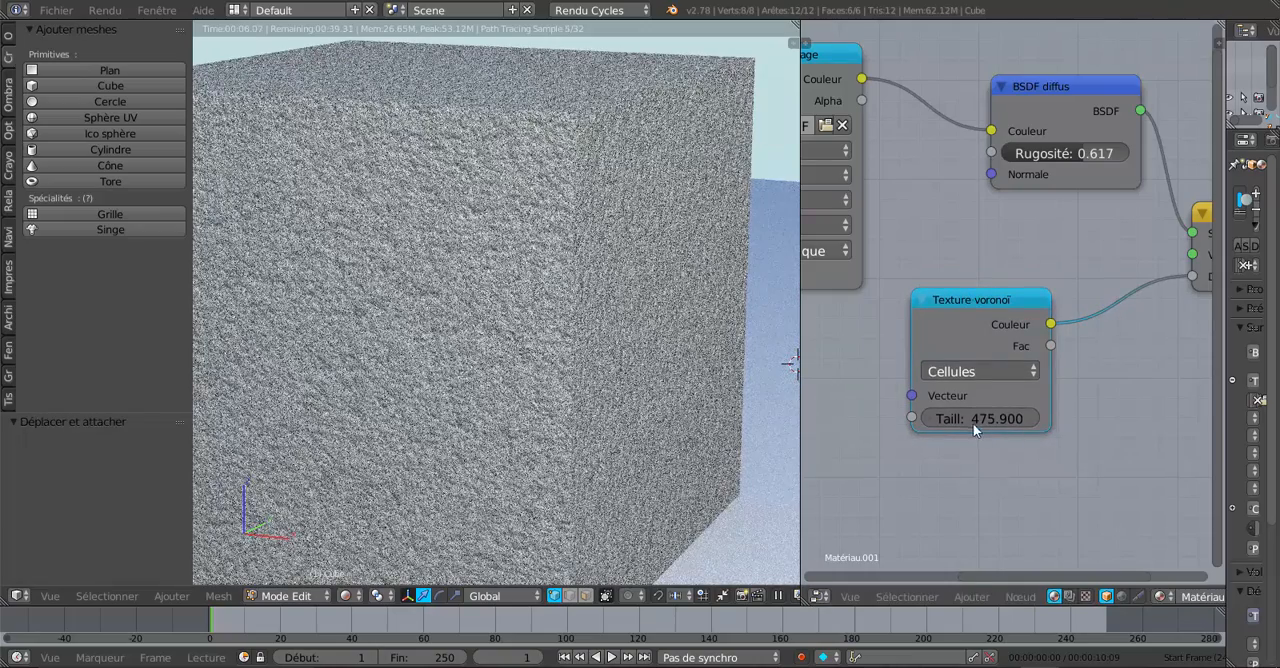
{"action": "left_click_drag", "start_coordinate": [988, 417], "coordinate": [917, 417]}
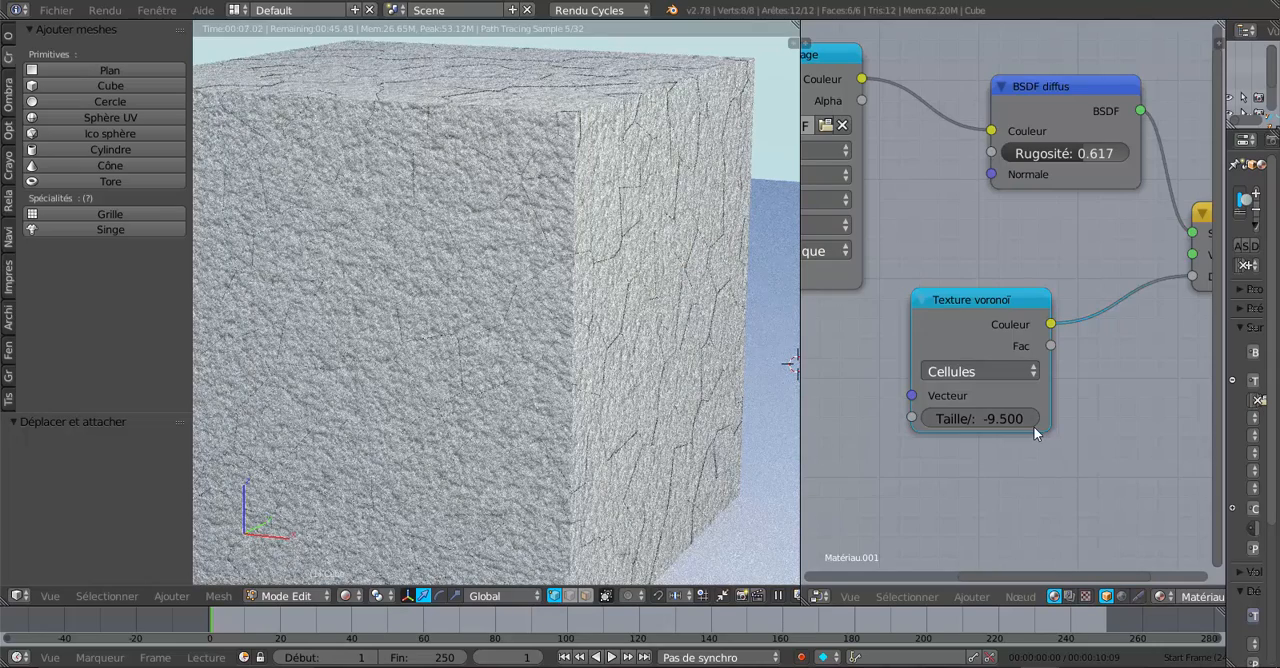
{"action": "mouse_move", "coordinate": [964, 420]}
{"action": "left_mouse_down"}
{"action": "mouse_move", "coordinate": [1174, 420]}
{"action": "mouse_move", "coordinate": [982, 417]}
{"action": "left_mouse_up"}
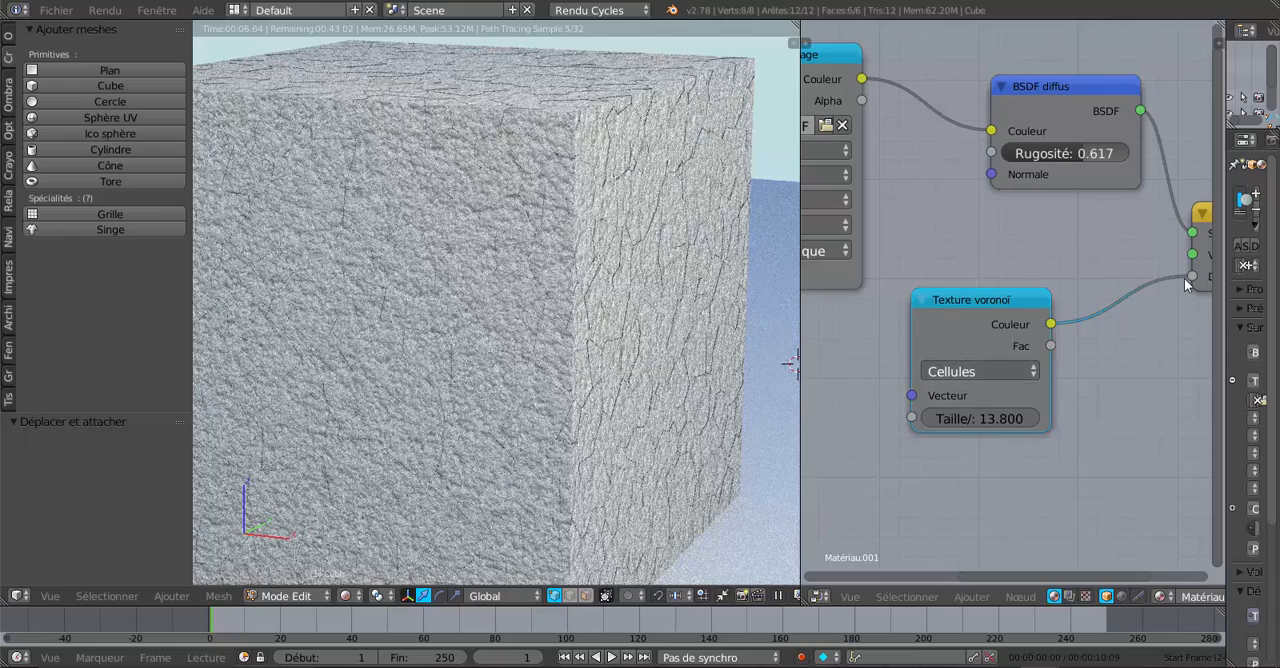
Step: Replace Texture voronoï with Texture image's Couleur as the material output's Déplacement input and move the Voronoï node aside
{"action": "mouse_move", "coordinate": [1194, 271]}
{"action": "left_mouse_down"}
{"action": "mouse_move", "coordinate": [1142, 341]}
{"action": "mouse_move", "coordinate": [933, 176]}
{"action": "mouse_move", "coordinate": [855, 72]}
{"action": "mouse_move", "coordinate": [935, 87]}
{"action": "mouse_move", "coordinate": [1180, 288]}
{"action": "mouse_move", "coordinate": [1192, 277]}
{"action": "left_mouse_up"}
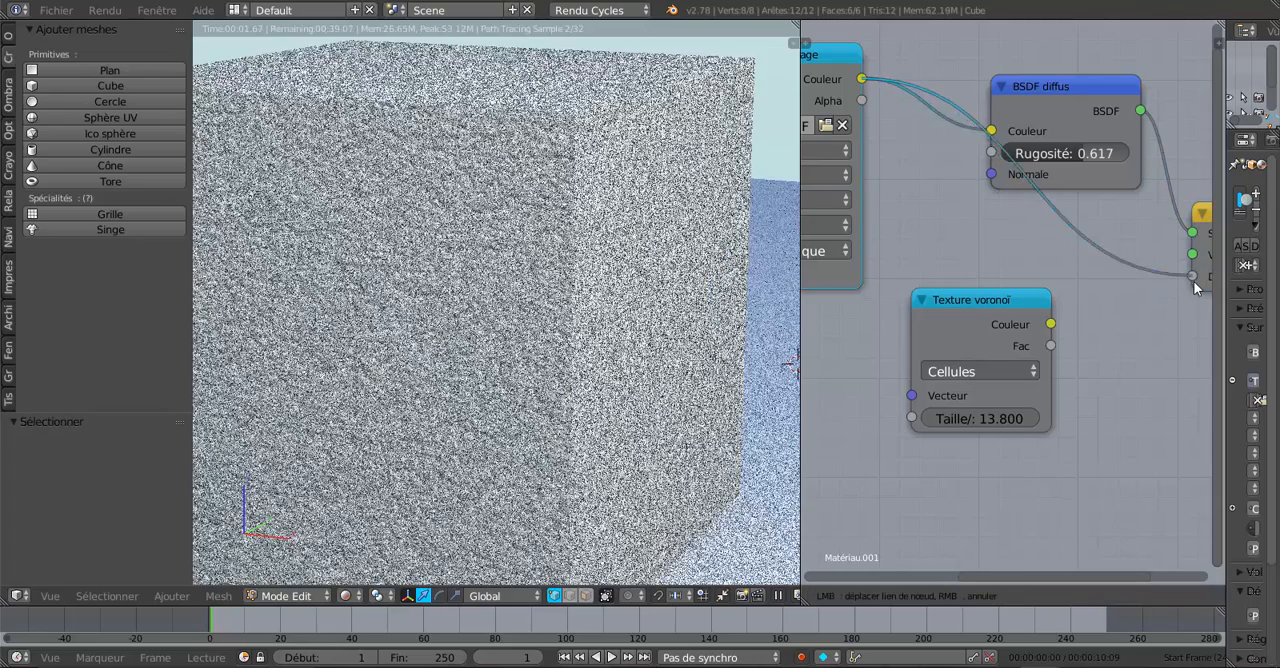
{"action": "left_click_drag", "start_coordinate": [986, 298], "coordinate": [938, 379]}
{"action": "scroll", "coordinate": [1060, 338], "scroll_direction": "down", "scroll_amount": 3}
{"action": "scroll", "coordinate": [1059, 336], "scroll_direction": "down", "scroll_amount": 3}
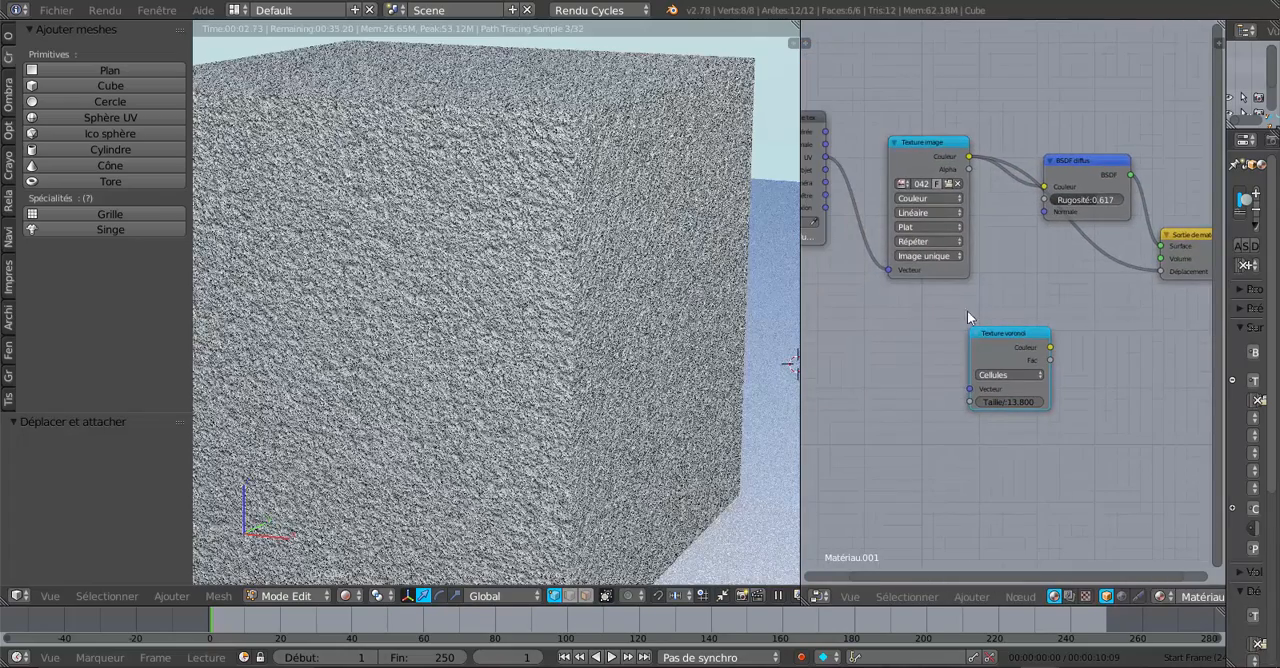
Step: Move the texture coordinates node closer to Texture image and place the unlinked Texture voronoï node above Texture image
{"action": "scroll", "coordinate": [897, 316], "scroll_direction": "down", "scroll_amount": 2}
{"action": "middle_click_drag", "start_coordinate": [928, 327], "coordinate": [1010, 351]}
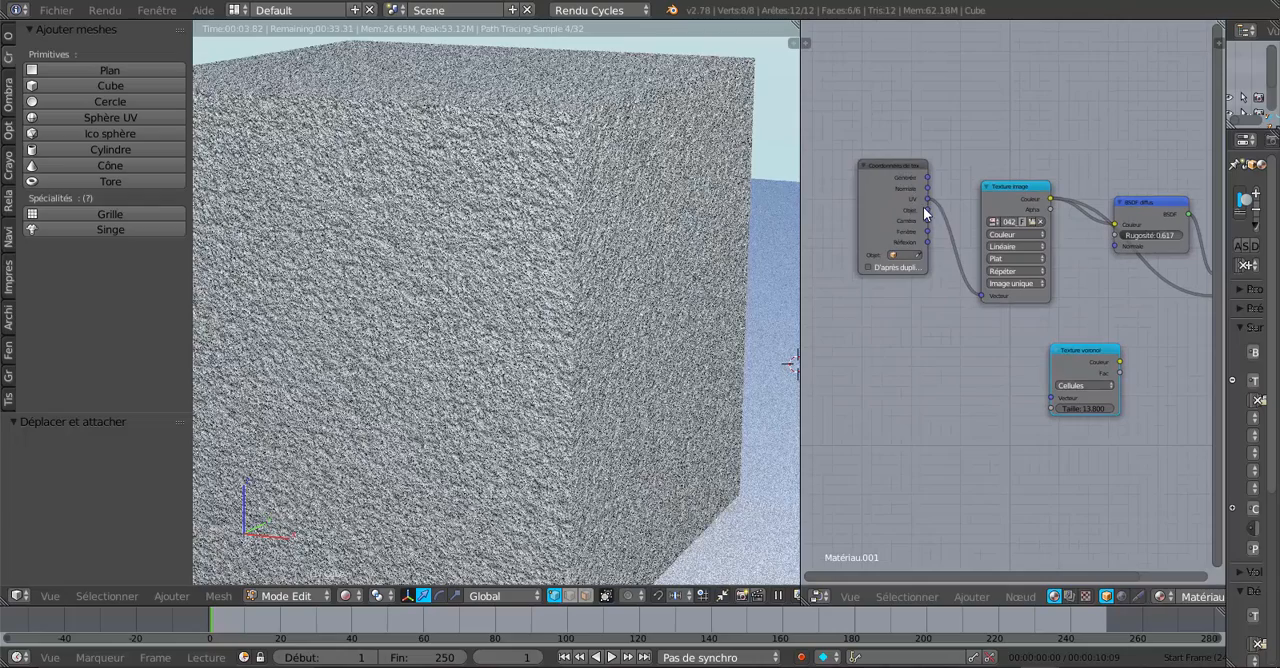
{"action": "left_click_drag", "start_coordinate": [923, 206], "coordinate": [951, 230]}
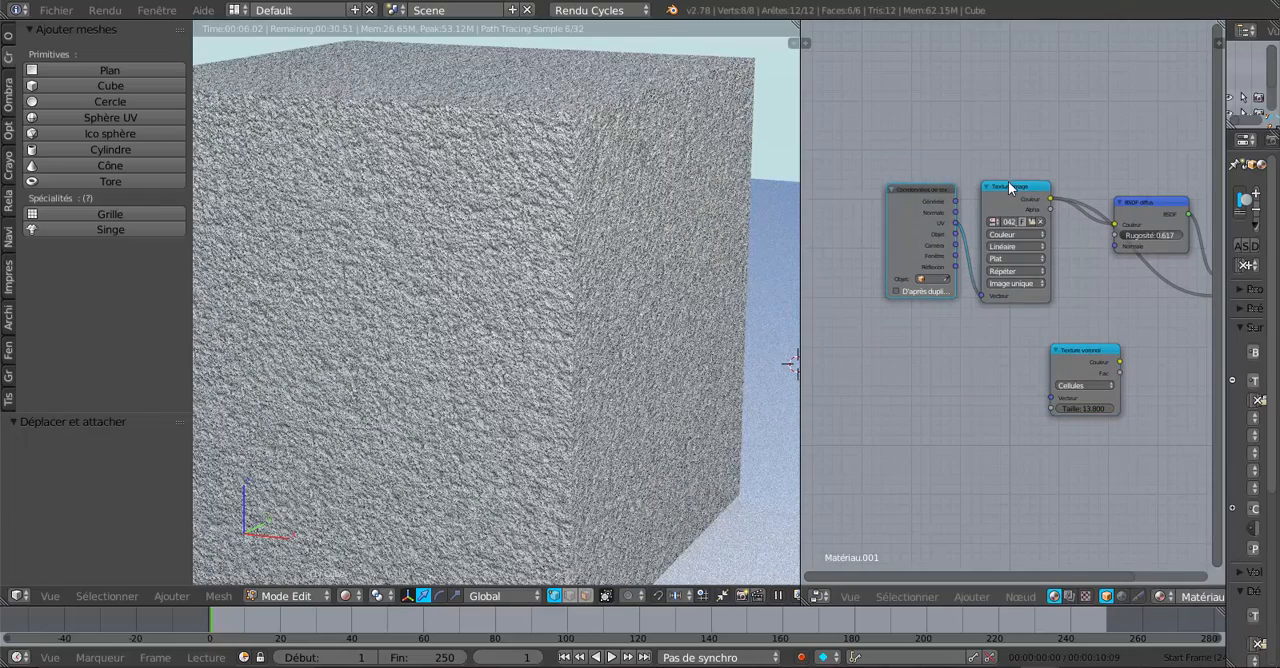
{"action": "left_click_drag", "start_coordinate": [1010, 188], "coordinate": [1008, 196]}
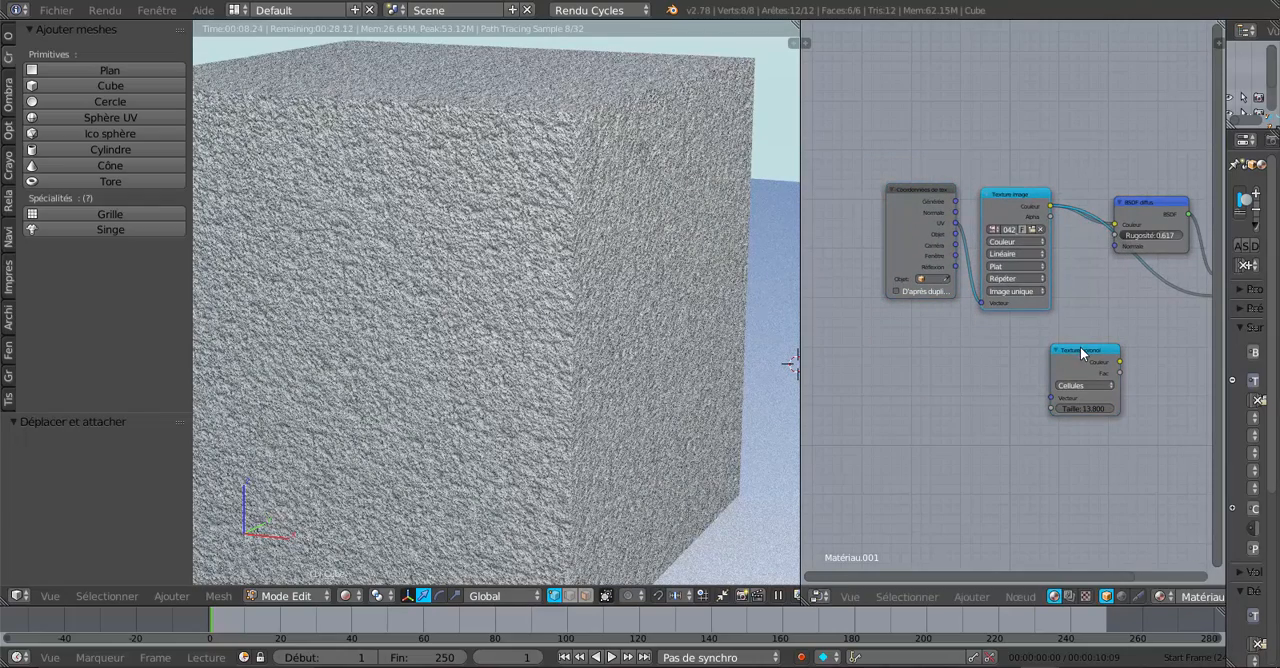
{"action": "left_click_drag", "start_coordinate": [1080, 350], "coordinate": [1011, 86]}
{"action": "scroll", "coordinate": [1005, 318], "scroll_direction": "up", "scroll_amount": 1}
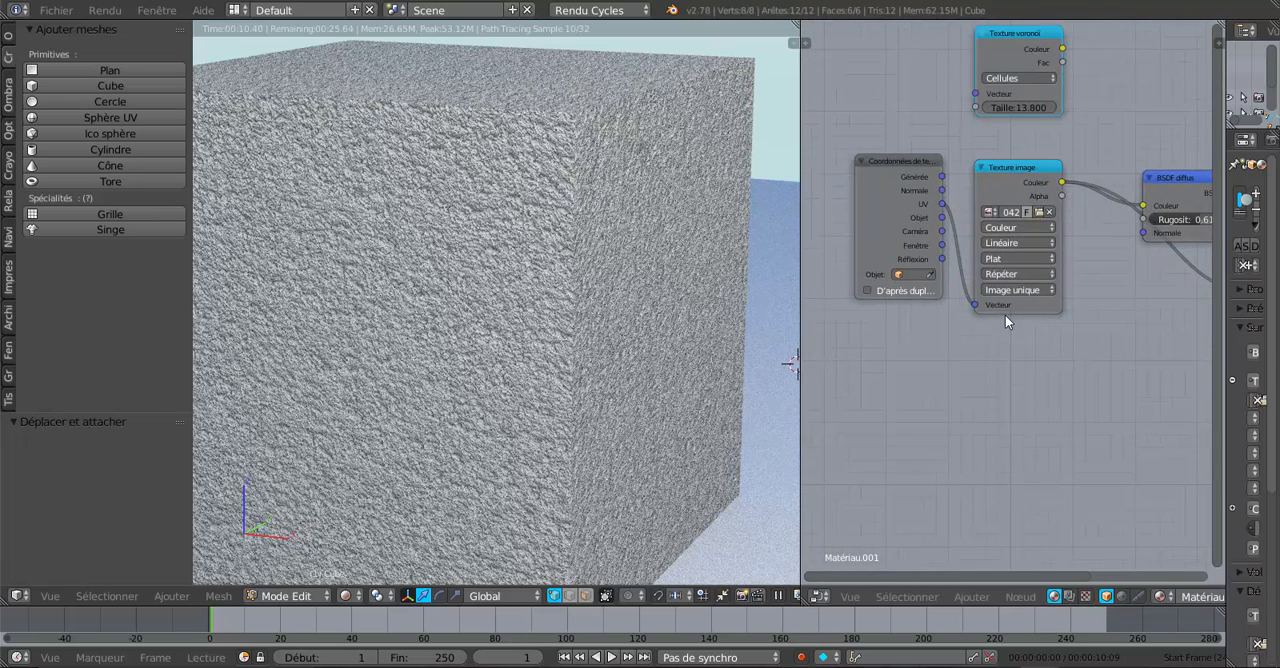
{"action": "middle_click_drag", "start_coordinate": [1027, 346], "coordinate": [992, 346]}
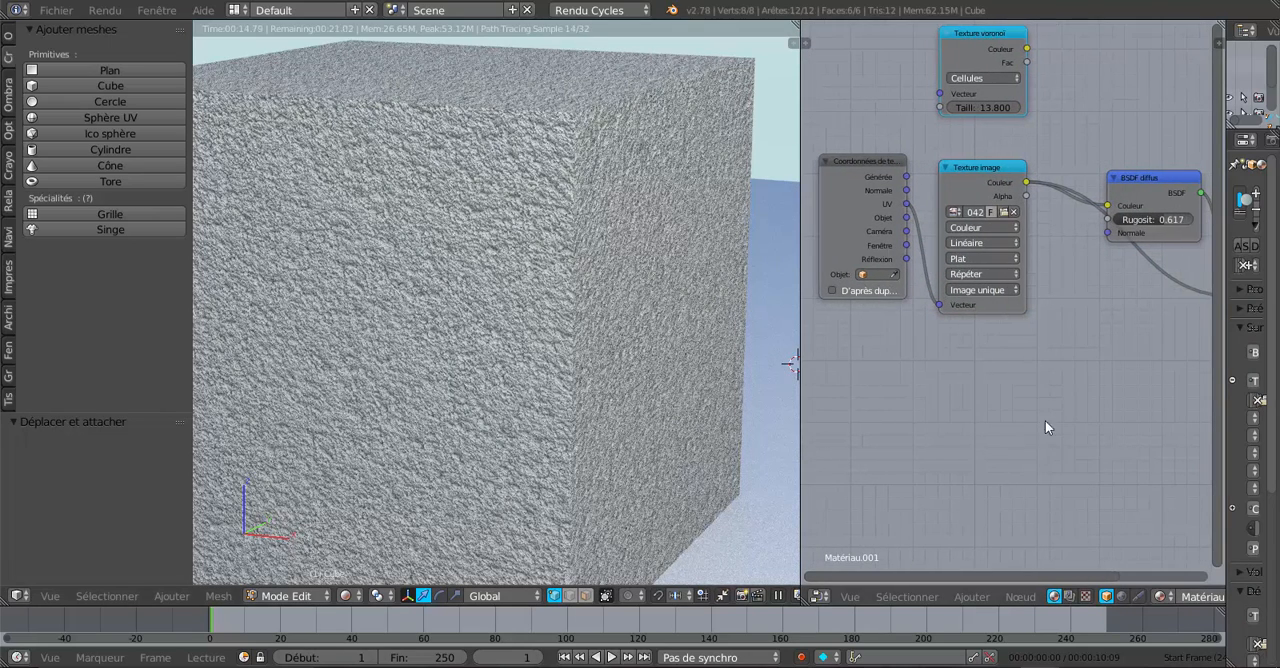
Step: Remove the link into Déplacement, then duplicate the texture coordinates and Texture image nodes and place the copies below the originals
{"action": "scroll", "coordinate": [1050, 422], "scroll_direction": "down", "scroll_amount": 2}
{"action": "middle_click_drag", "start_coordinate": [1053, 420], "coordinate": [985, 418]}
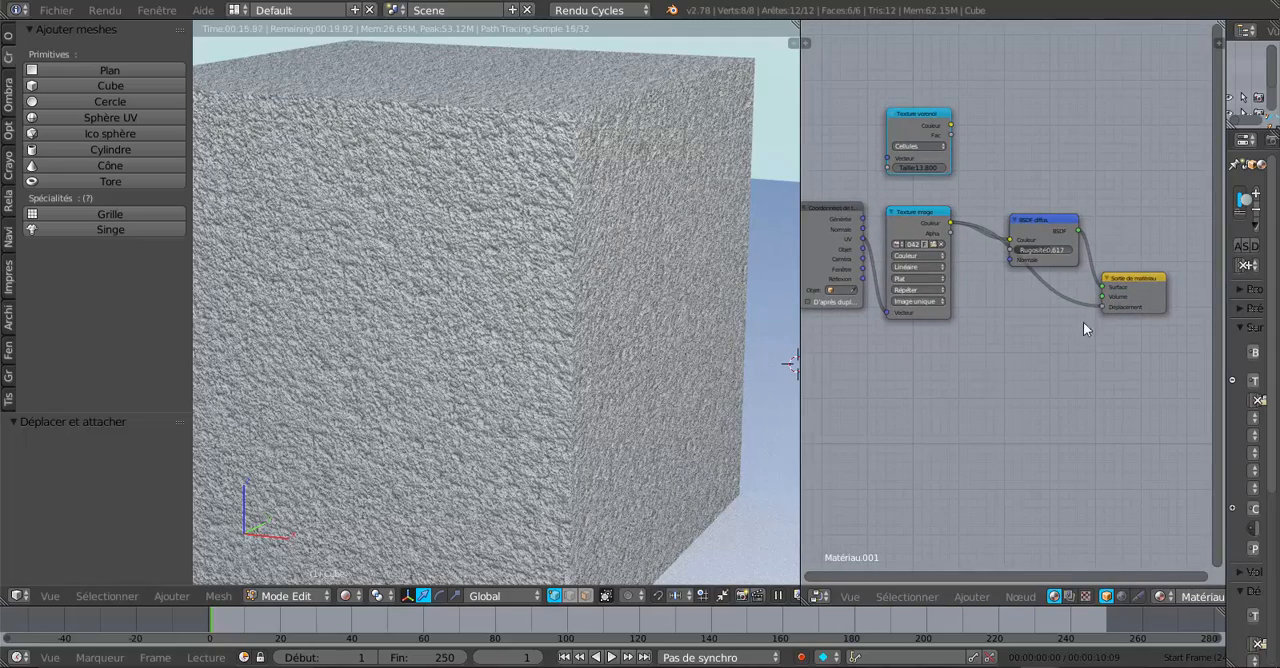
{"action": "left_click_drag", "start_coordinate": [1101, 307], "coordinate": [1053, 379]}
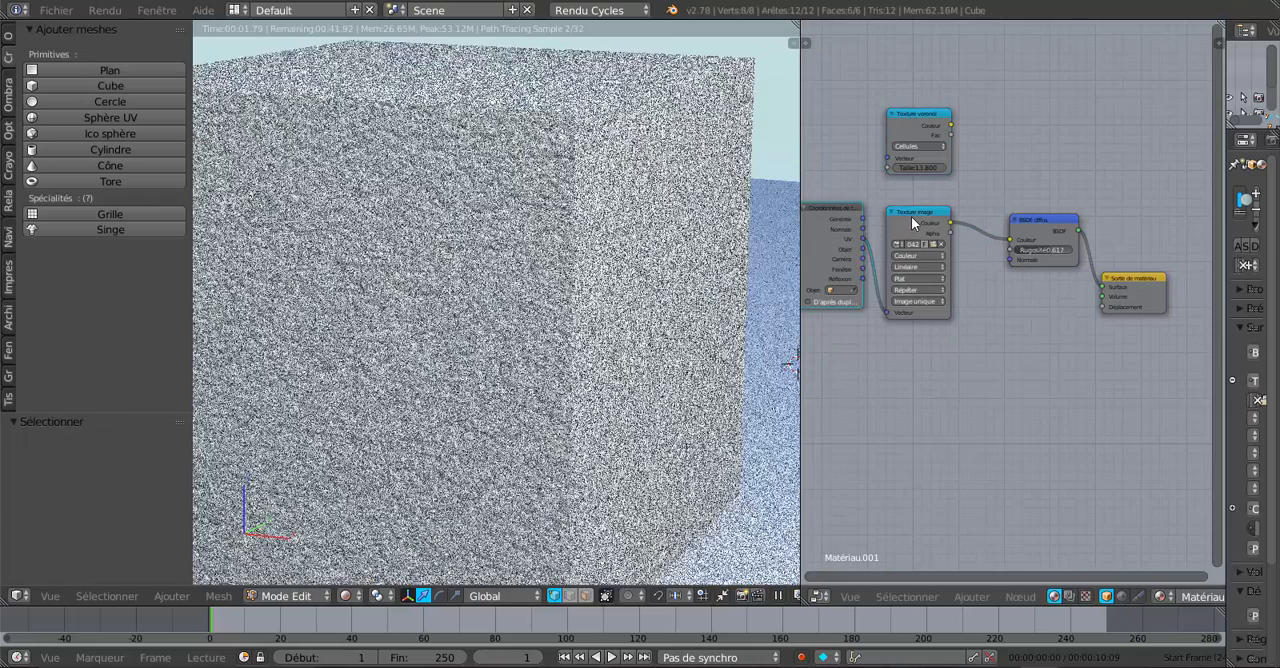
{"action": "left_click", "coordinate": [911, 216]}
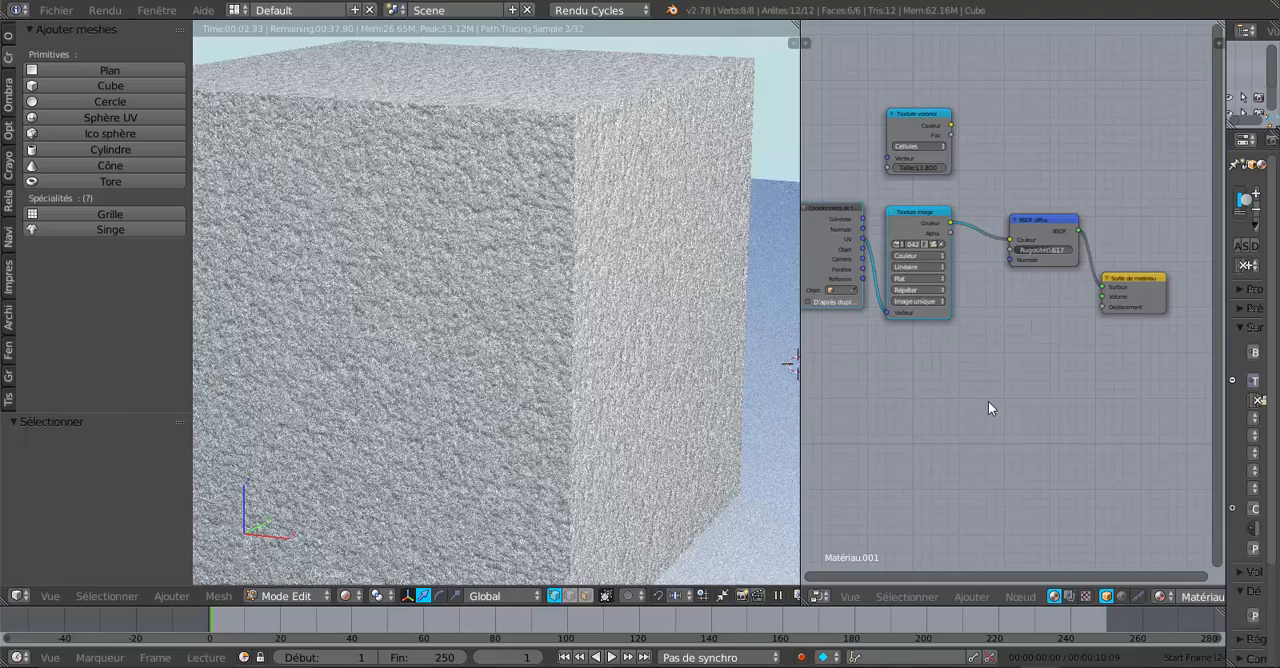
{"action": "key", "text": "shift+d"}
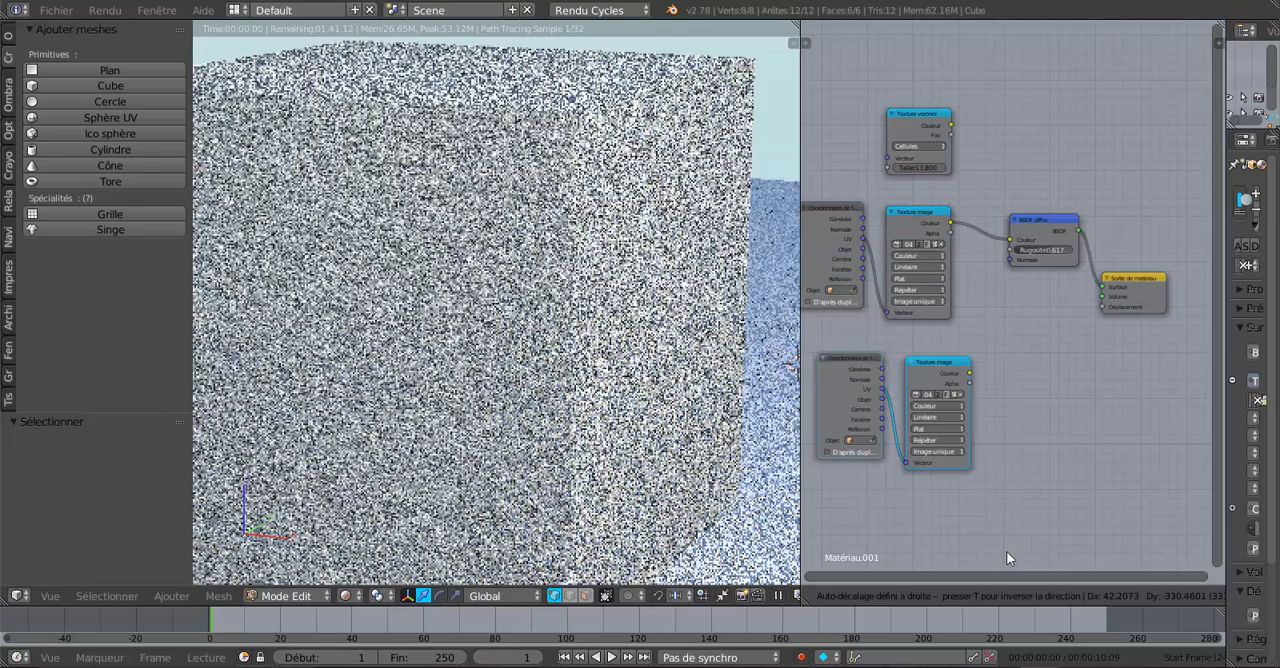
{"action": "left_click", "coordinate": [1031, 547]}
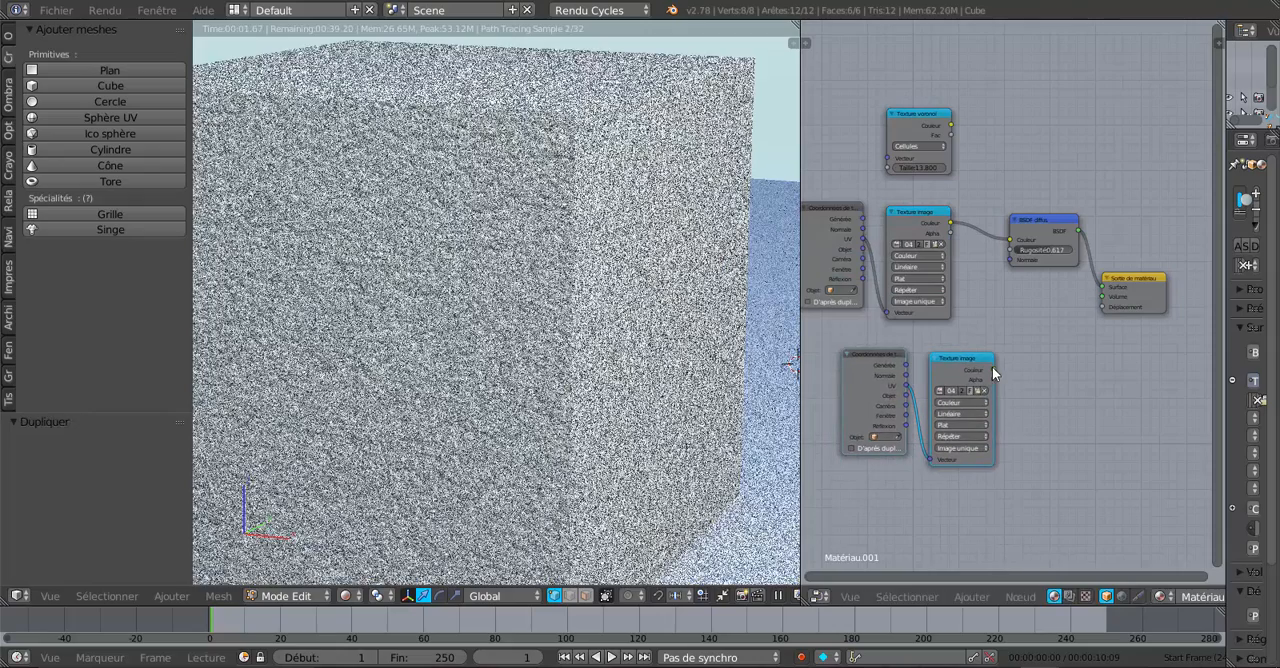
Step: Link the duplicated Texture image's Couleur to the material output's Déplacement and arrange both duplicated nodes below the original chain
{"action": "left_click_drag", "start_coordinate": [1002, 364], "coordinate": [1105, 307]}
{"action": "left_click_drag", "start_coordinate": [972, 358], "coordinate": [1040, 332]}
{"action": "left_click_drag", "start_coordinate": [865, 355], "coordinate": [909, 353]}
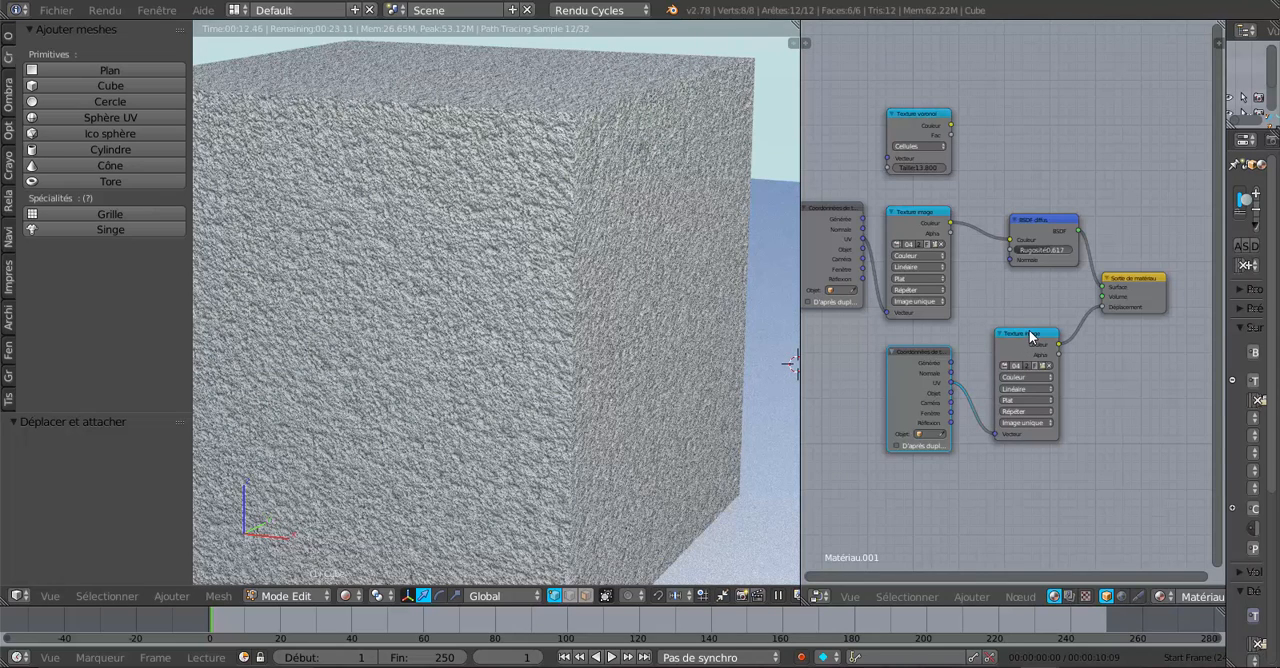
{"action": "mouse_move", "coordinate": [1035, 333]}
{"action": "left_mouse_down"}
{"action": "mouse_move", "coordinate": [1022, 343]}
{"action": "mouse_move", "coordinate": [1029, 332]}
{"action": "left_mouse_up"}
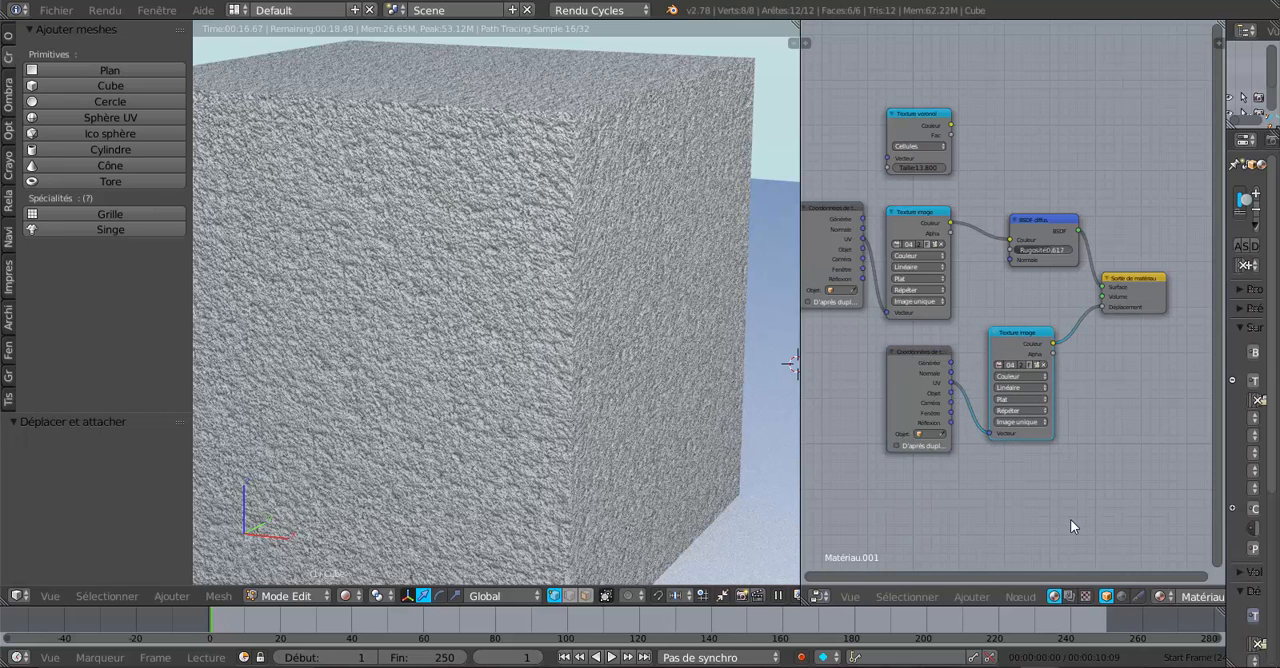
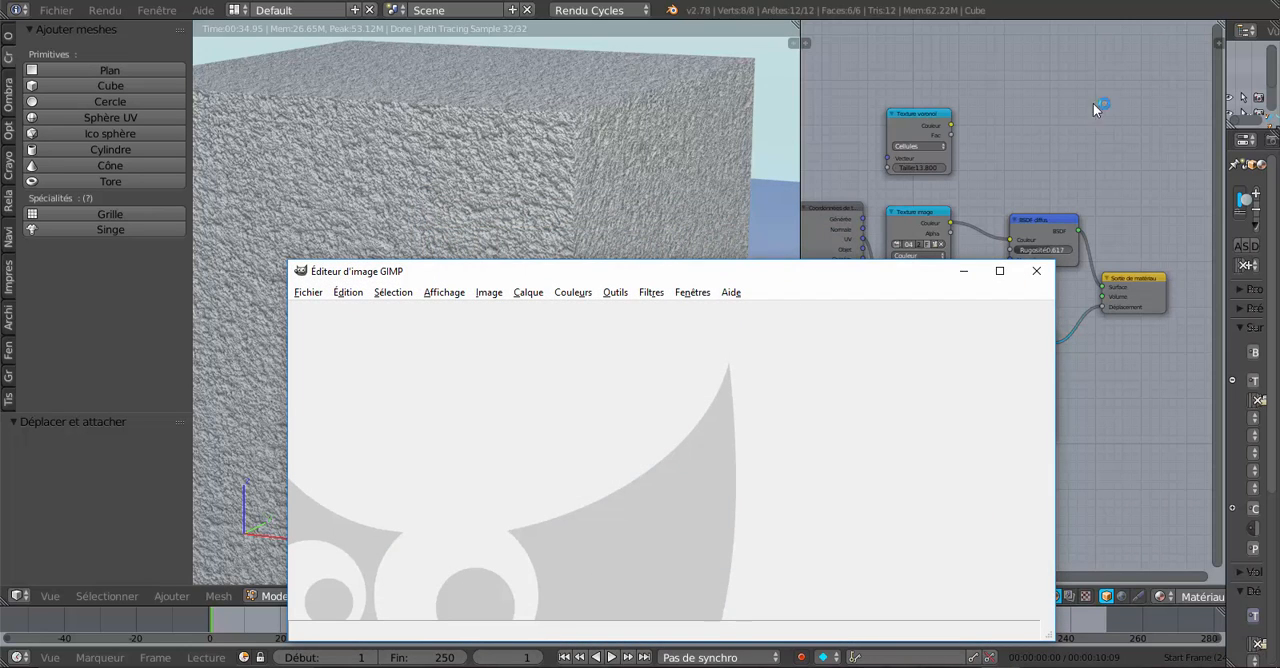
Step: Switch to GIMP and open the desktop image 042_plâtre propre.jpg in a maximized window
{"action": "left_click_drag", "start_coordinate": [818, 272], "coordinate": [854, 141]}
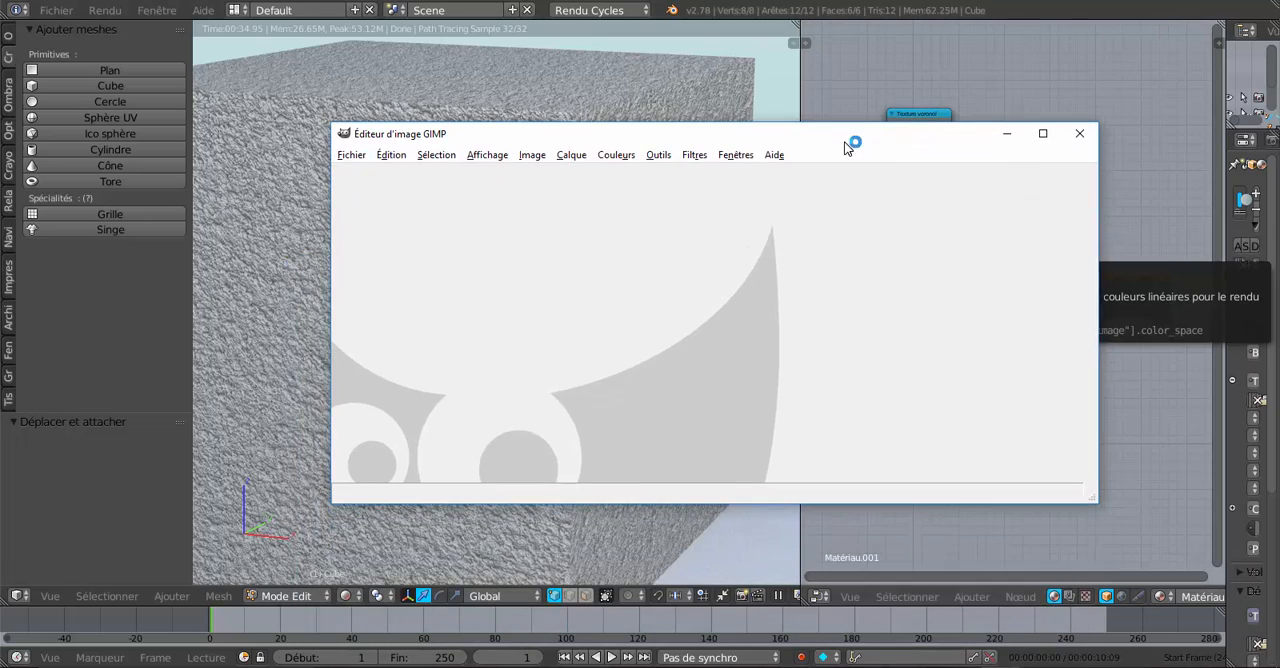
{"action": "left_click", "coordinate": [1186, 6]}
{"action": "left_click_drag", "start_coordinate": [815, 144], "coordinate": [923, 142]}
{"action": "left_click_drag", "start_coordinate": [337, 350], "coordinate": [752, 382]}
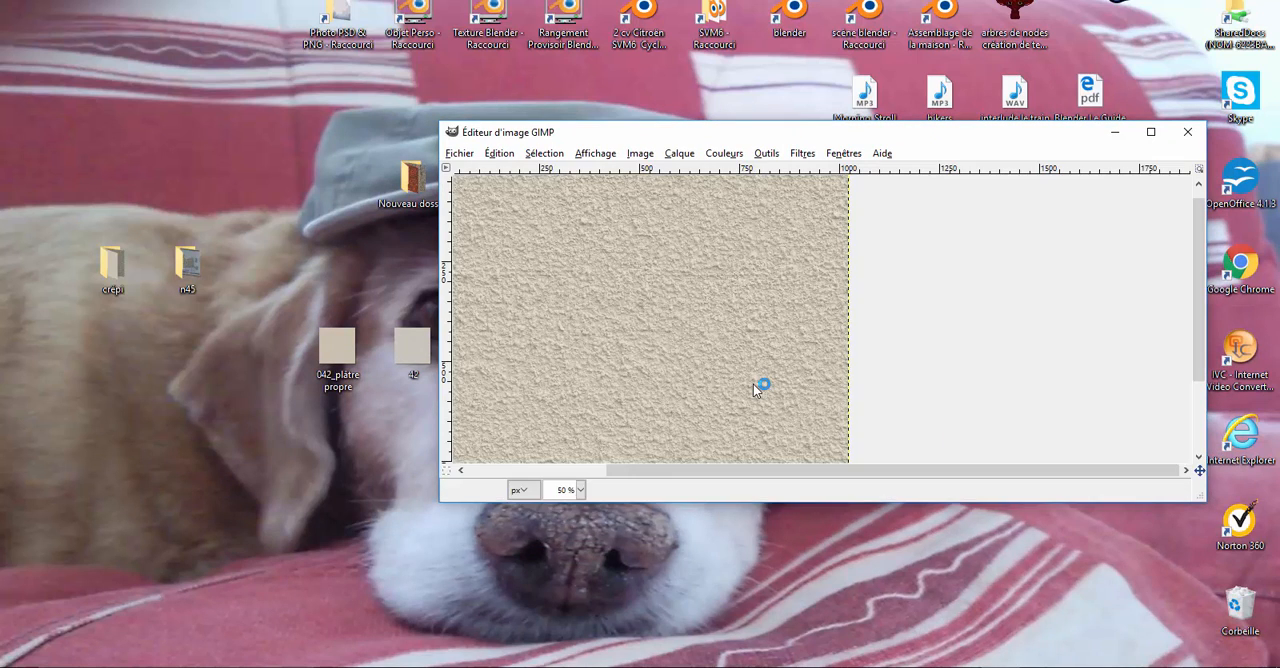
{"action": "left_click", "coordinate": [1150, 133]}
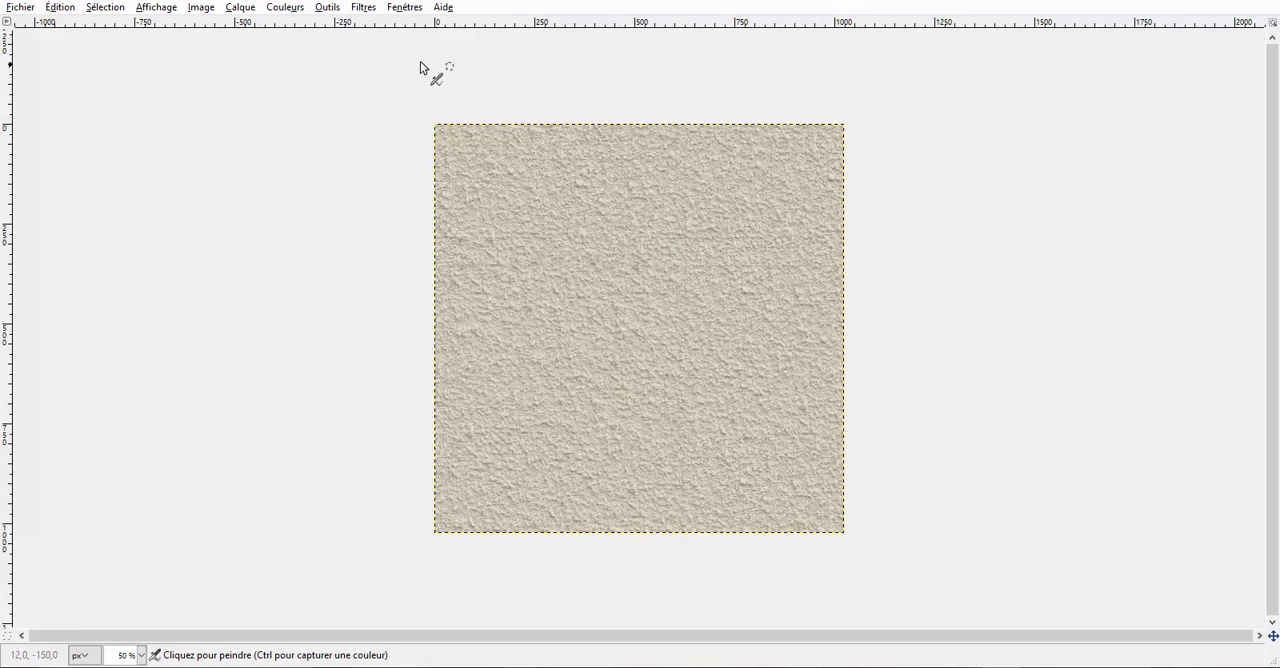
Step: Apply the Repoussage d'après une carte filter to the plaster image with Profondeur 8 and Élévation 14,33
{"action": "left_click", "coordinate": [363, 8]}
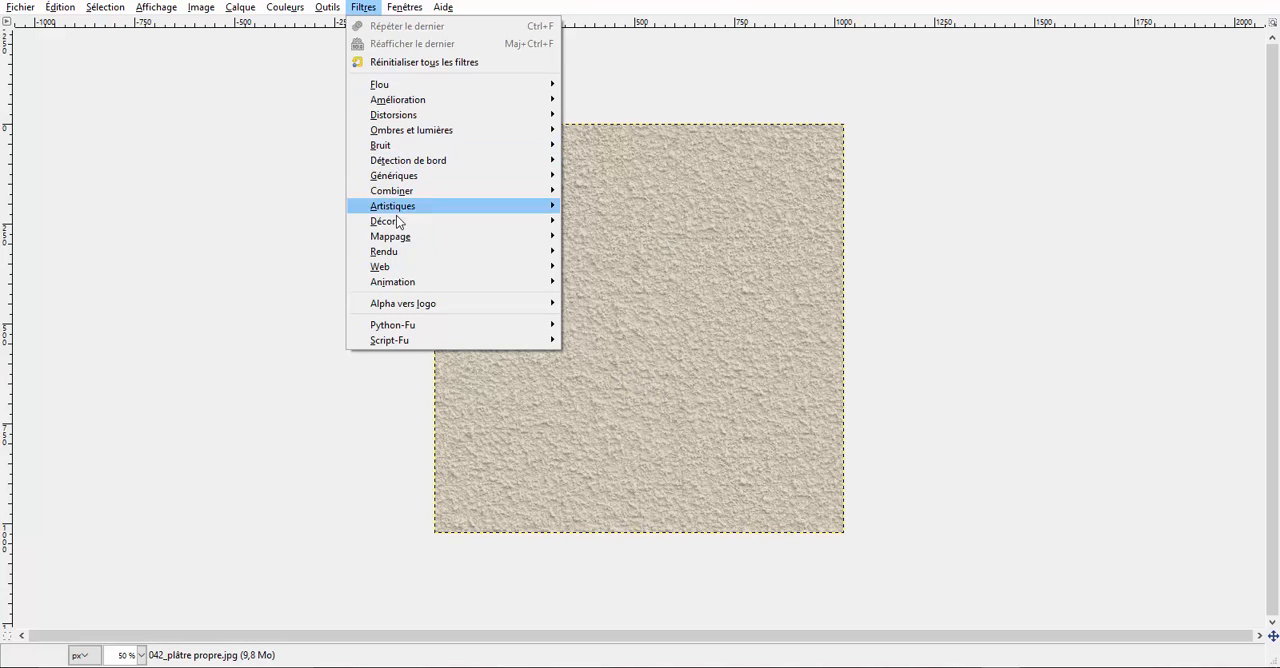
{"action": "mouse_move", "coordinate": [400, 237]}
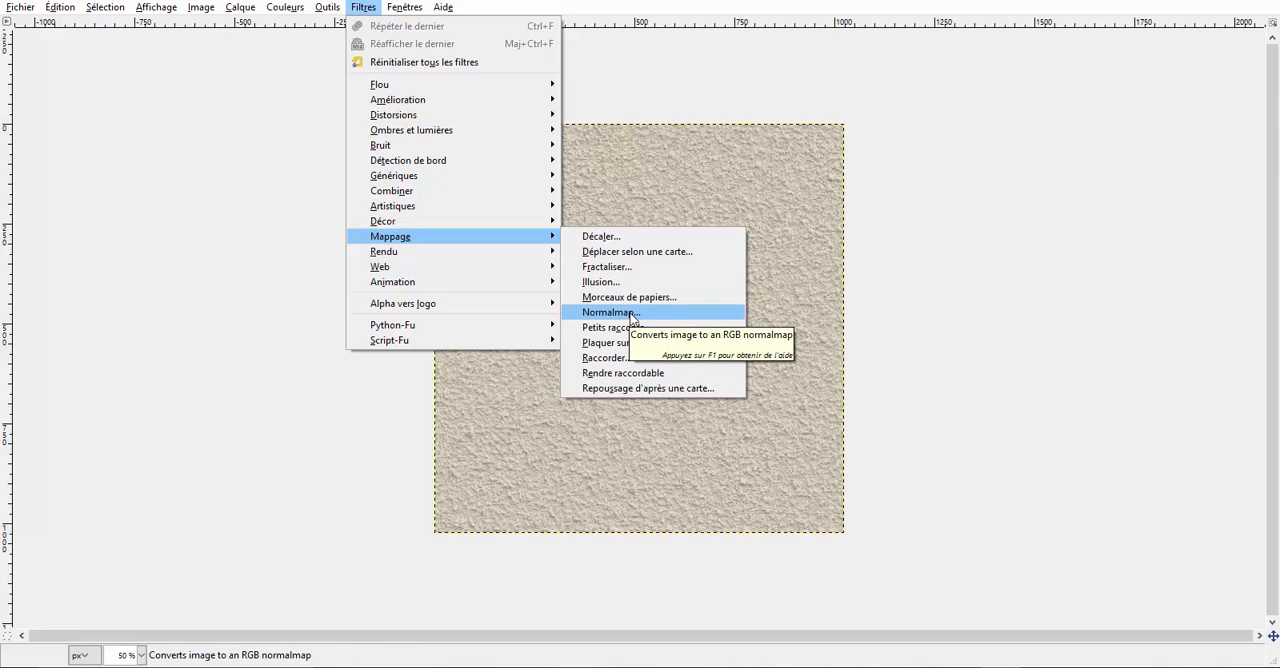
{"action": "left_click", "coordinate": [663, 390]}
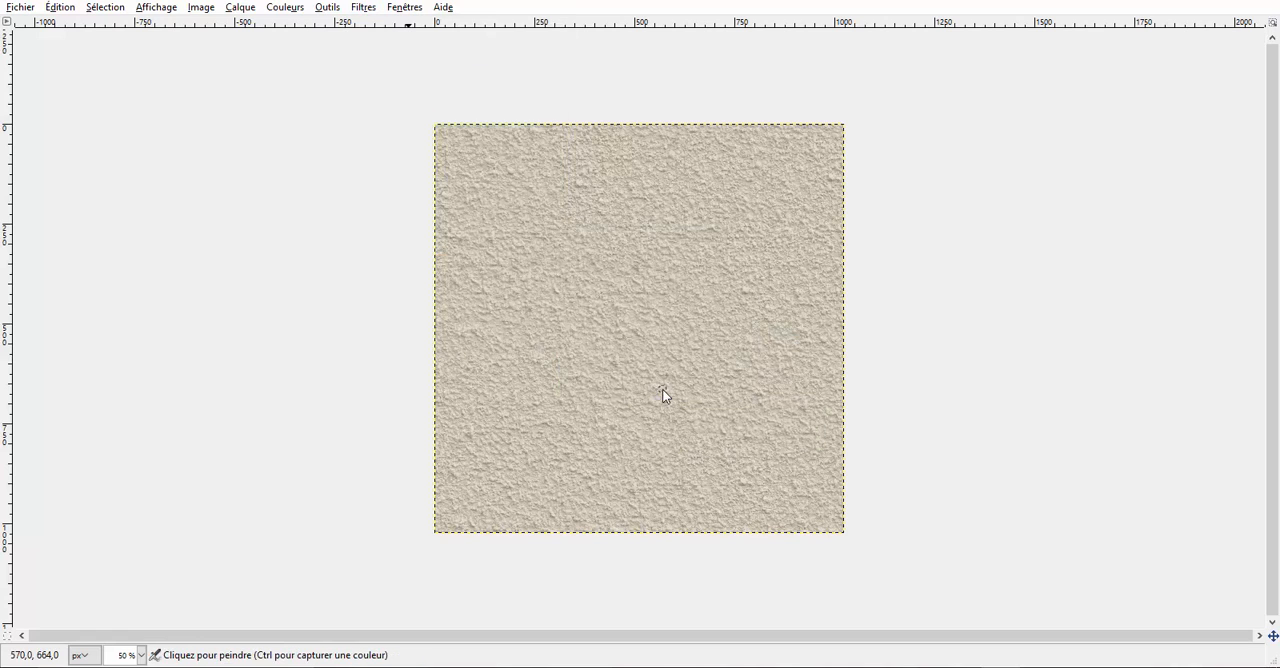
{"action": "left_click_drag", "start_coordinate": [676, 186], "coordinate": [934, 136]}
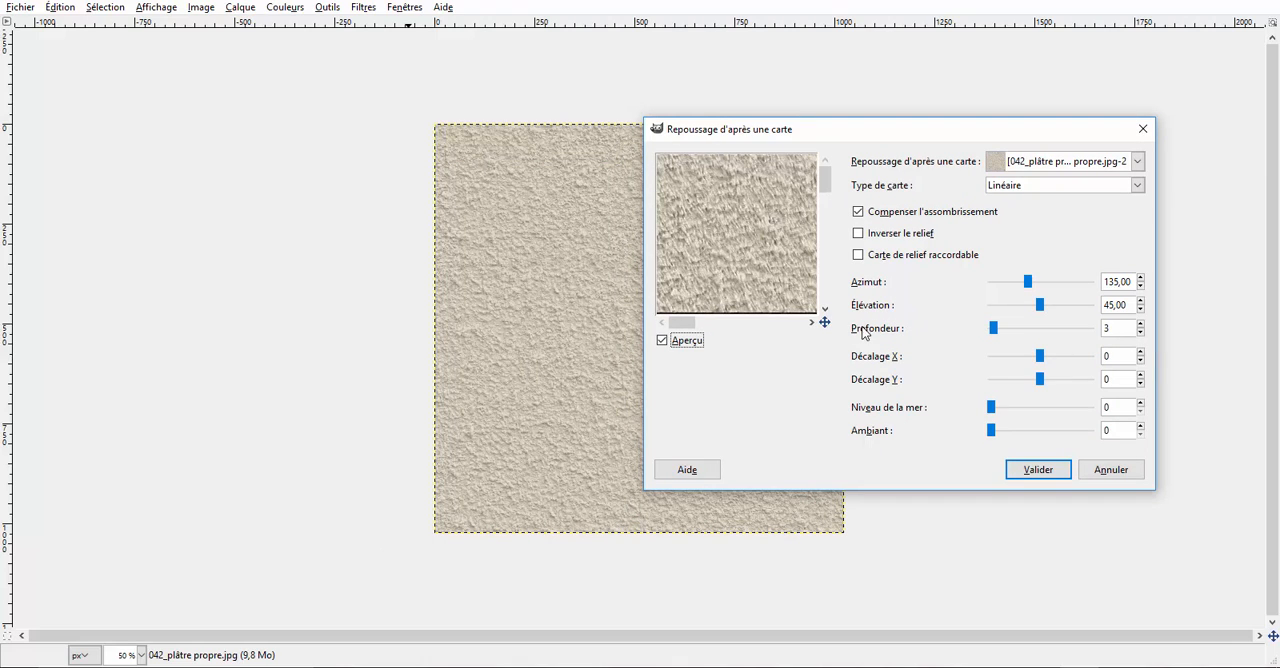
{"action": "left_click_drag", "start_coordinate": [993, 332], "coordinate": [1007, 333]}
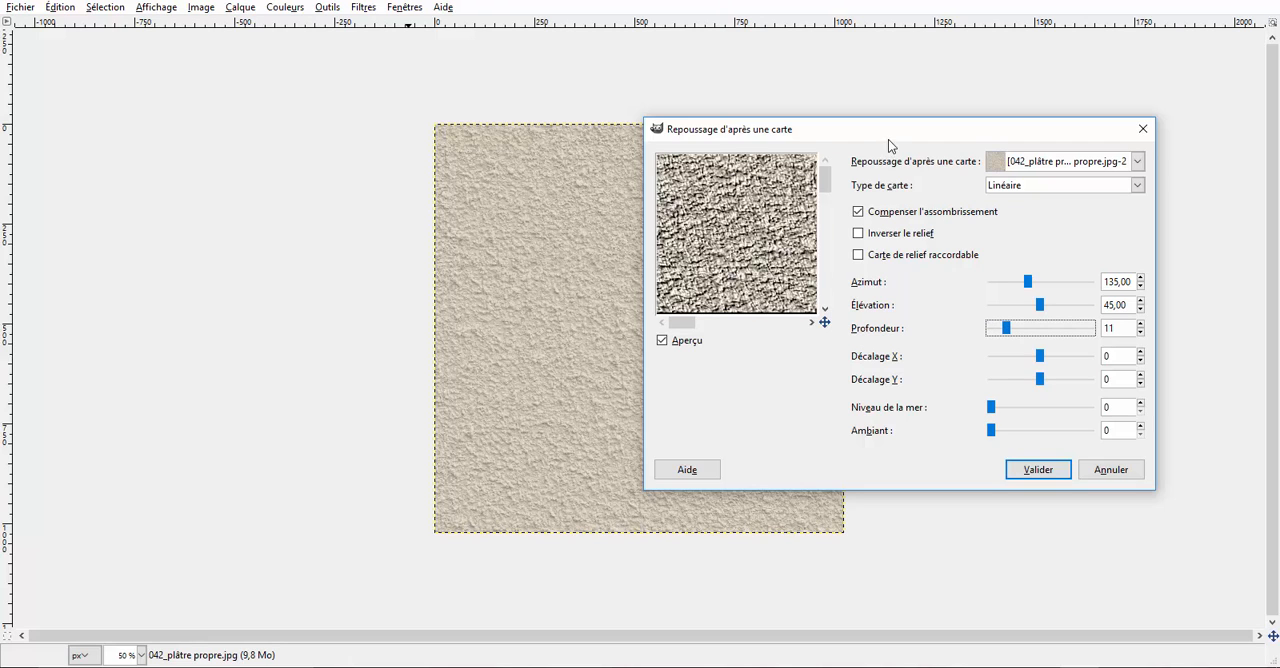
{"action": "left_click_drag", "start_coordinate": [888, 140], "coordinate": [702, 124]}
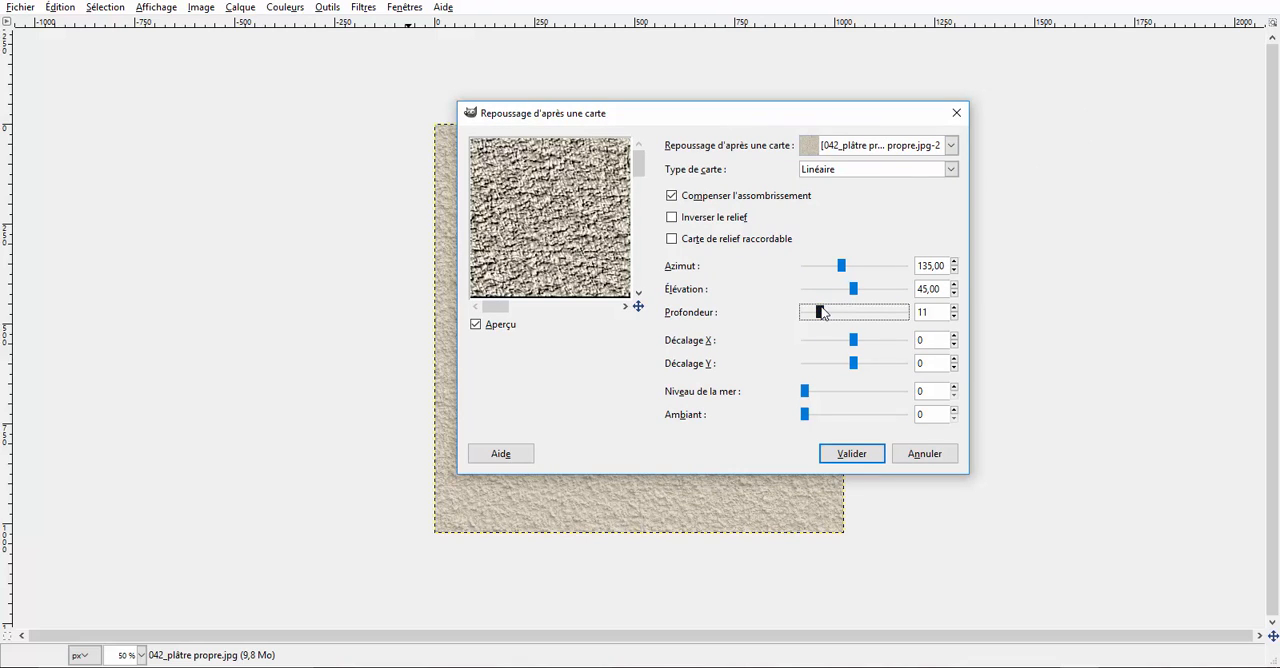
{"action": "mouse_move", "coordinate": [822, 314]}
{"action": "left_mouse_down"}
{"action": "mouse_move", "coordinate": [891, 314]}
{"action": "mouse_move", "coordinate": [816, 323]}
{"action": "left_mouse_up"}
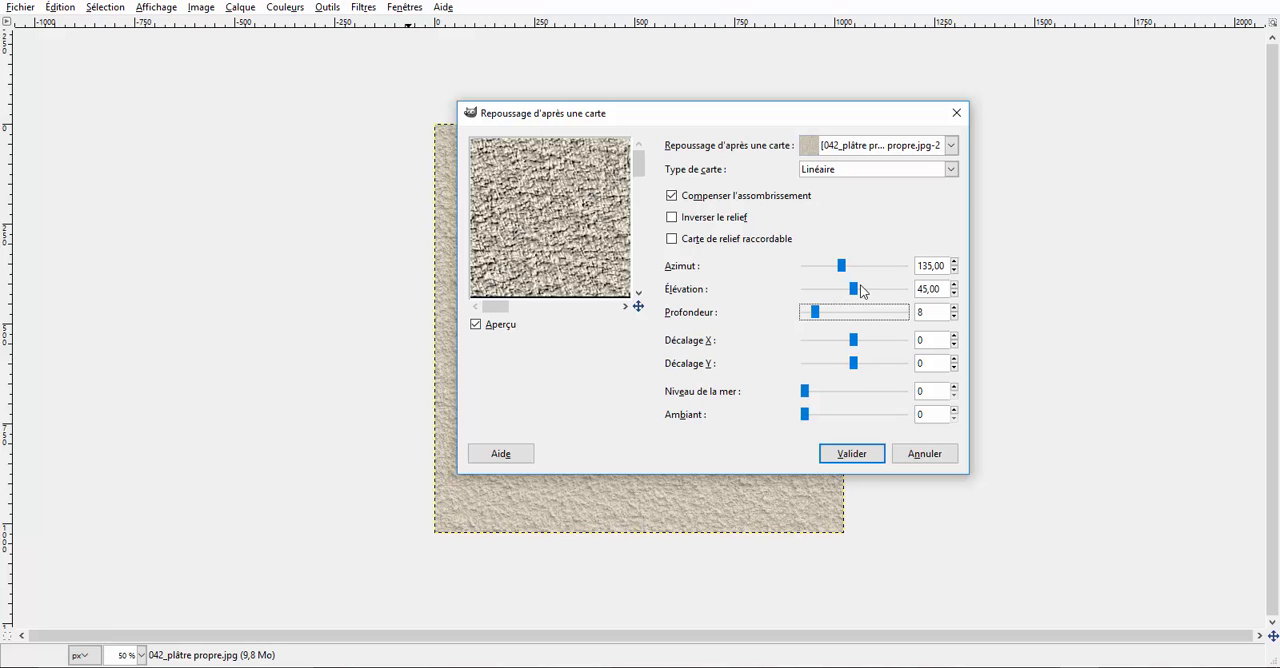
{"action": "left_click_drag", "start_coordinate": [855, 292], "coordinate": [820, 304]}
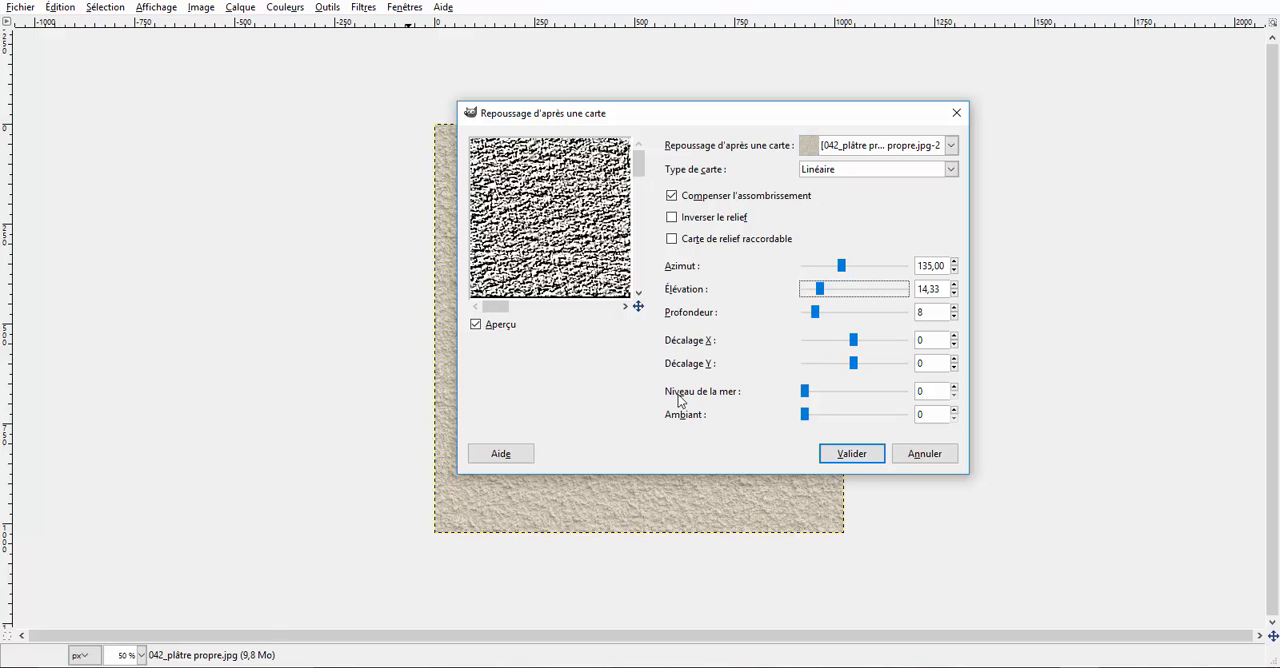
{"action": "left_click", "coordinate": [851, 456]}
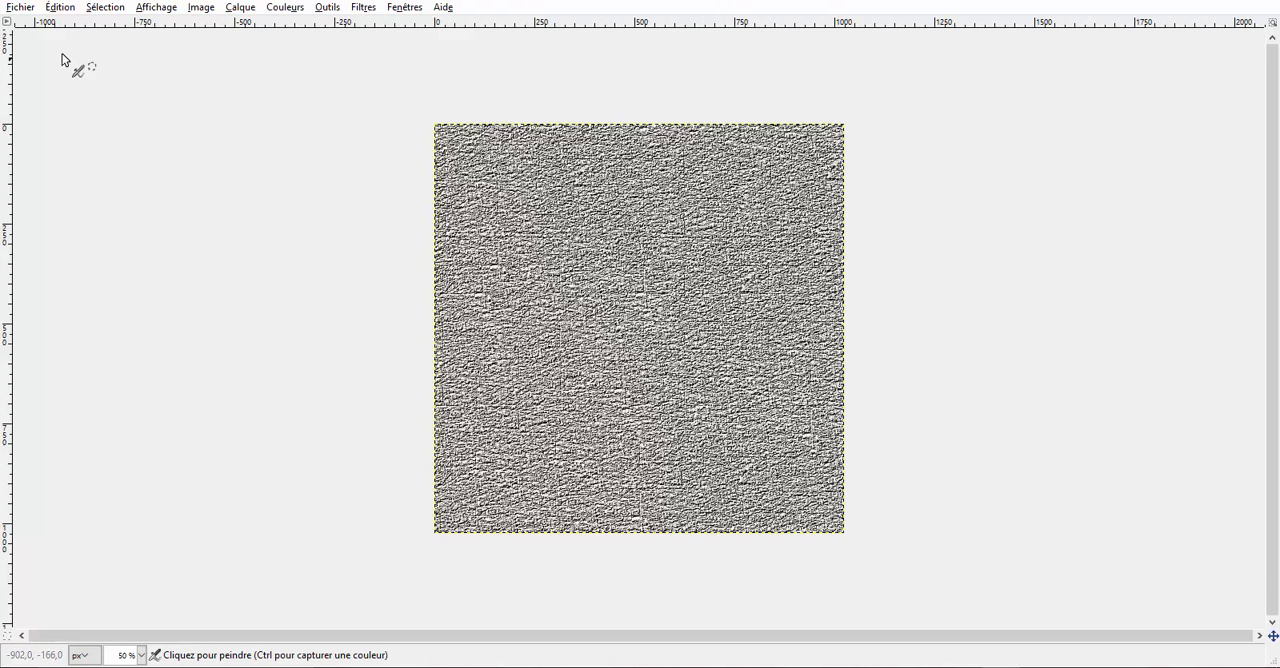
Step: Start exporting the embossed image to the desktop under the name 43 b
{"action": "left_click", "coordinate": [18, 8]}
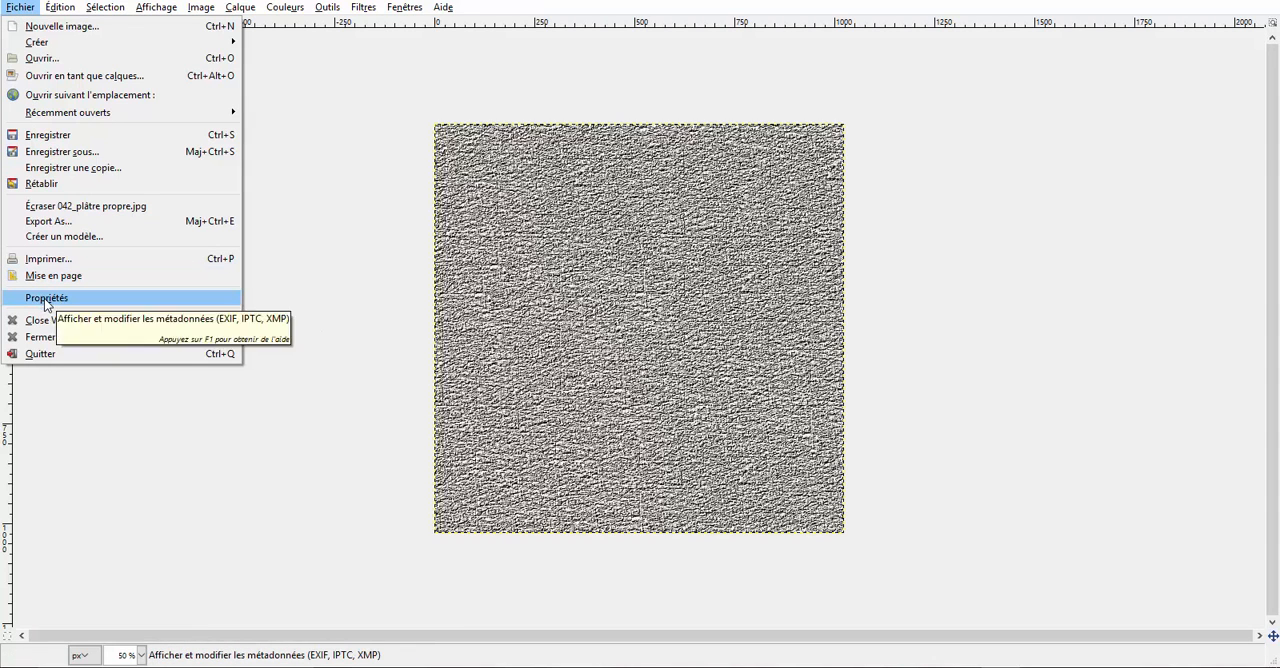
{"action": "left_click", "coordinate": [44, 222]}
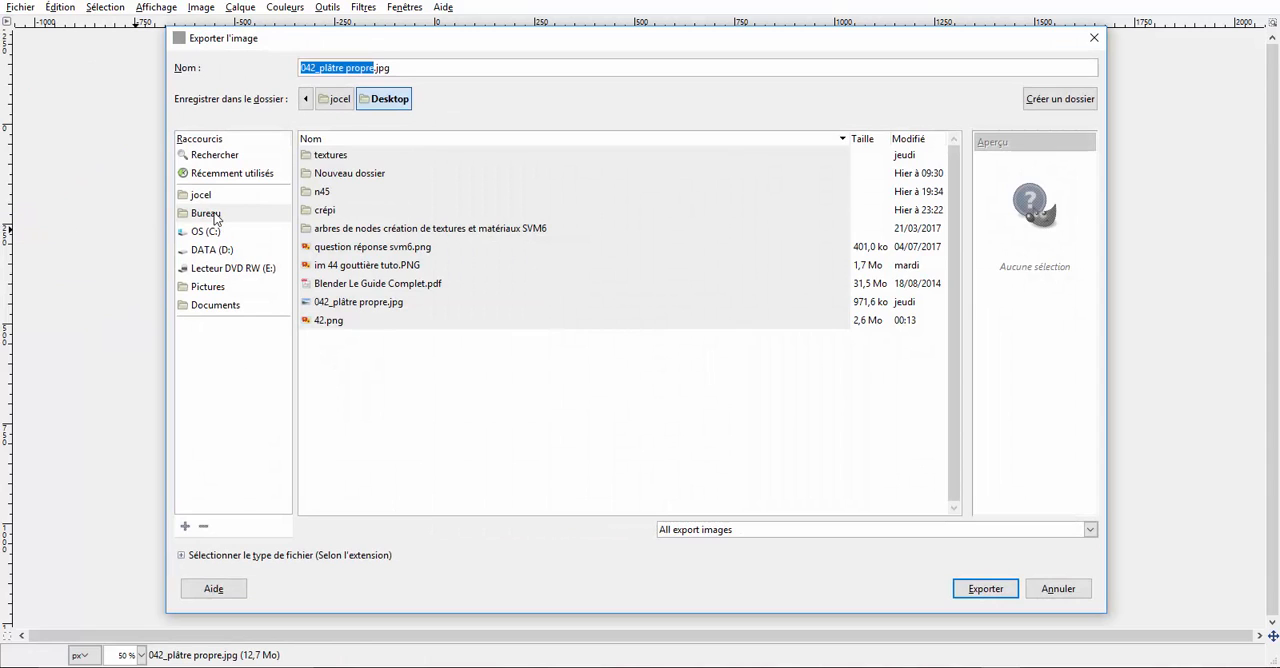
{"action": "left_click", "coordinate": [396, 67]}
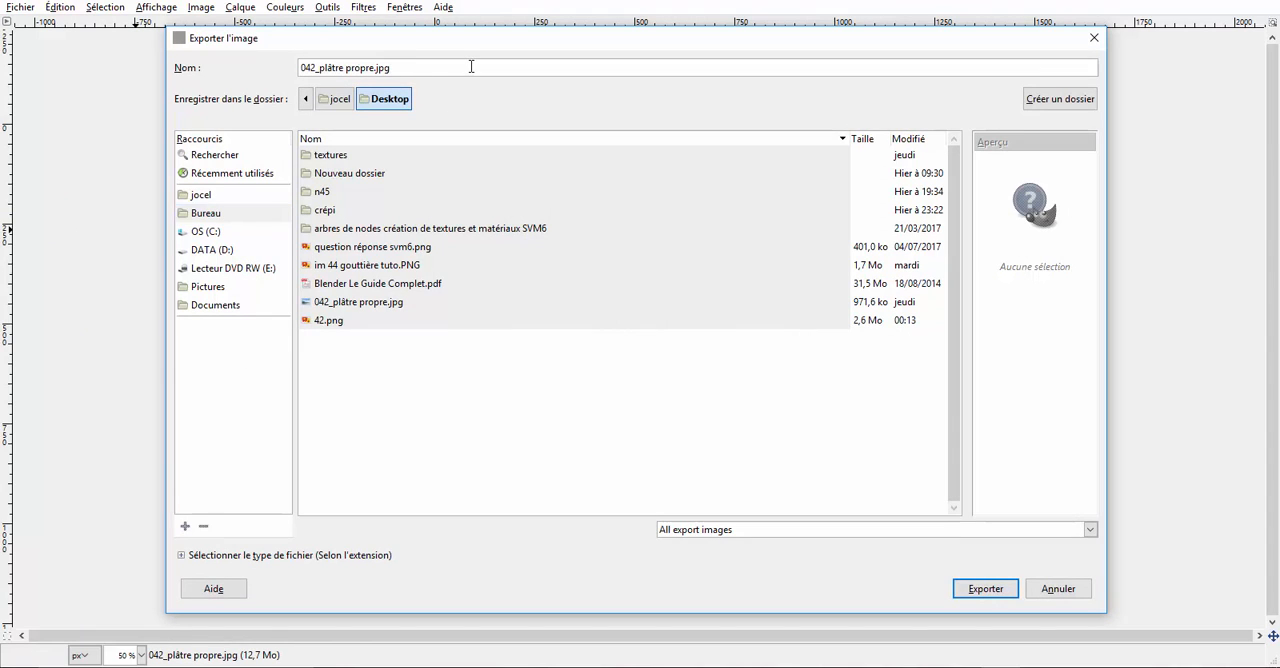
{"action": "key", "text": "BackSpace"}
{"action": "key", "text": "BackSpace"}
{"action": "key", "text": "BackSpace"}
{"action": "key", "text": "BackSpace"}
{"action": "key", "text": "BackSpace"}
{"action": "key", "text": "BackSpace"}
{"action": "key", "text": "BackSpace"}
{"action": "key", "text": "BackSpace"}
{"action": "key", "text": "BackSpace"}
{"action": "key", "text": "BackSpace"}
{"action": "key", "text": "BackSpace"}
{"action": "key", "text": "BackSpace"}
{"action": "key", "text": "BackSpace"}
{"action": "key", "text": "BackSpace"}
{"action": "key", "text": "BackSpace"}
{"action": "key", "text": "BackSpace"}
{"action": "key", "text": "BackSpace"}
{"action": "key", "text": "BackSpace"}
{"action": "key", "text": "BackSpace"}
{"action": "key", "text": "BackSpace"}
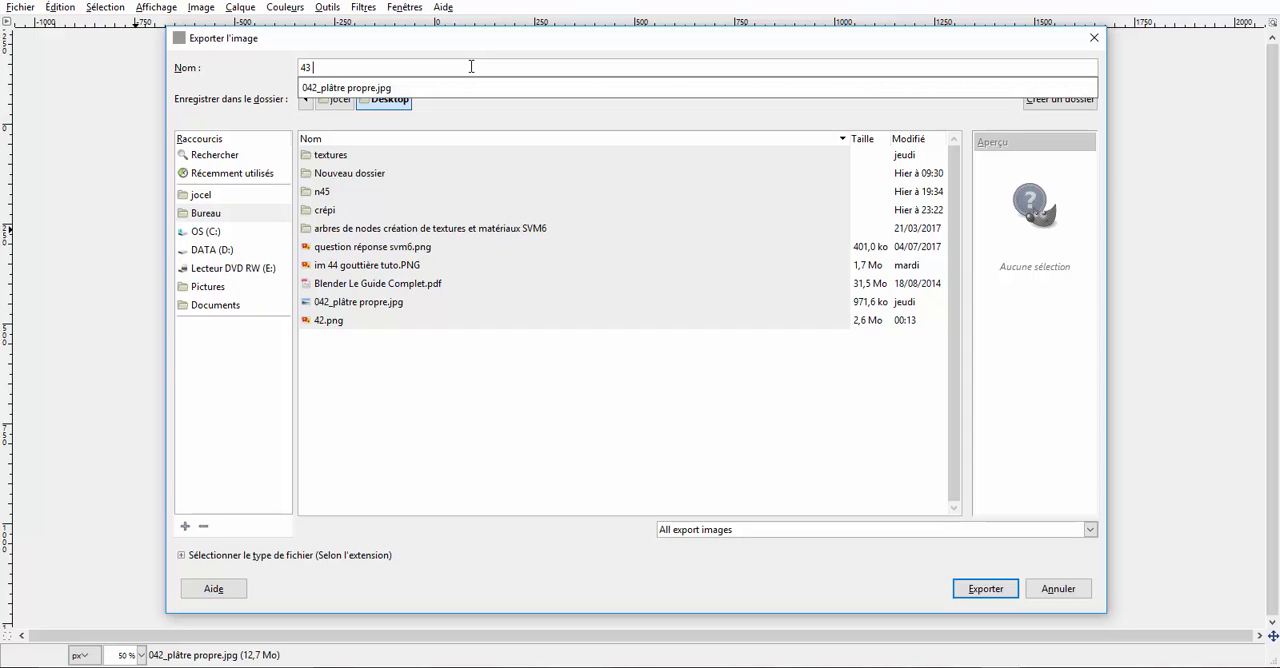
{"action": "left_click", "coordinate": [227, 214]}
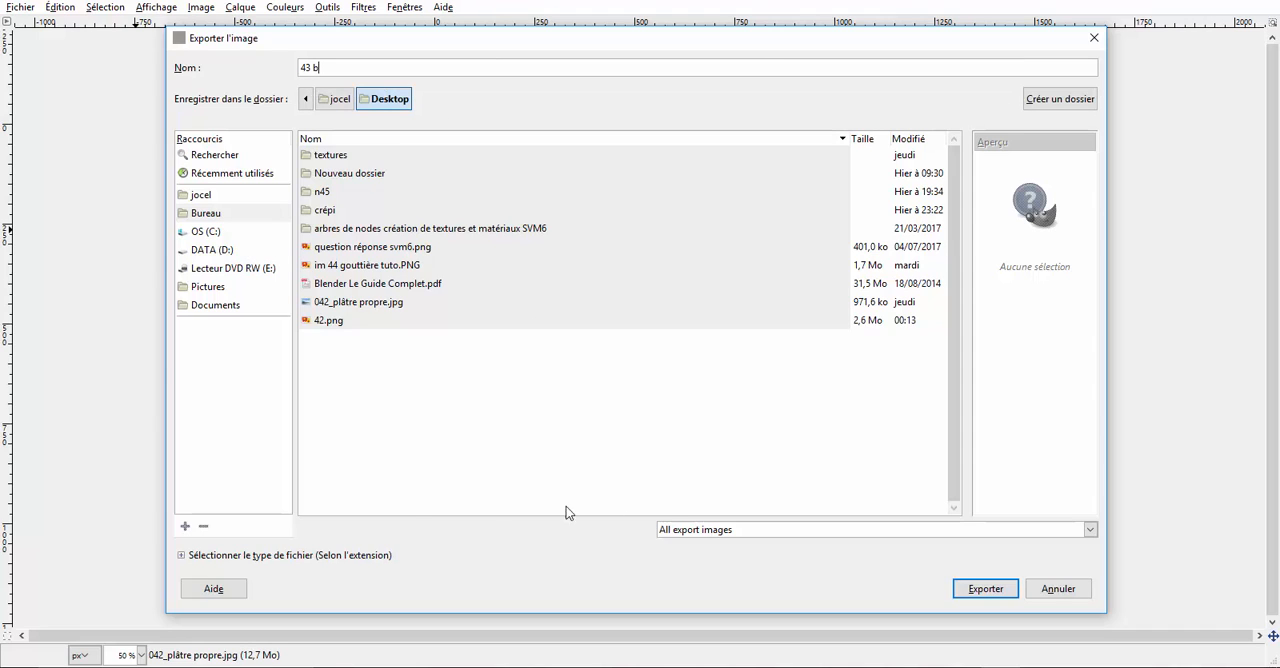
Step: Choose Image PNG as the file type and export the image with the default PNG options
{"action": "left_click", "coordinate": [185, 556]}
{"action": "scroll", "coordinate": [316, 490], "scroll_direction": "down", "scroll_amount": 5}
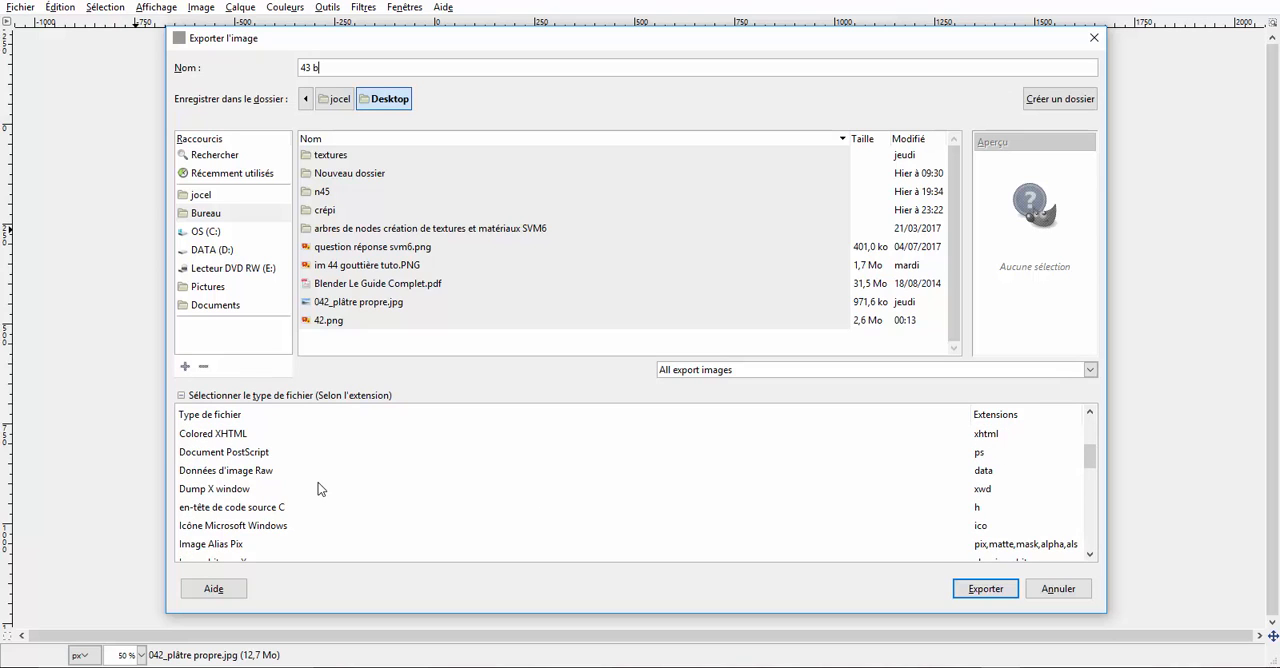
{"action": "scroll", "coordinate": [320, 488], "scroll_direction": "down", "scroll_amount": 3}
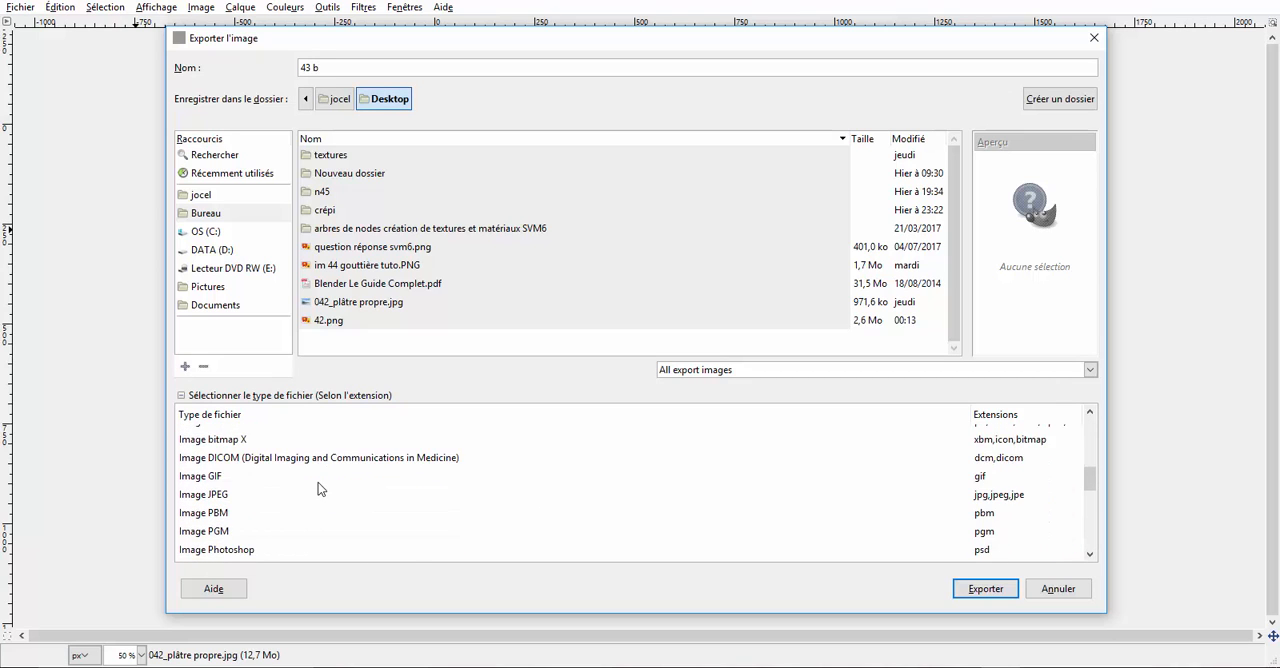
{"action": "scroll", "coordinate": [320, 488], "scroll_direction": "down", "scroll_amount": 2}
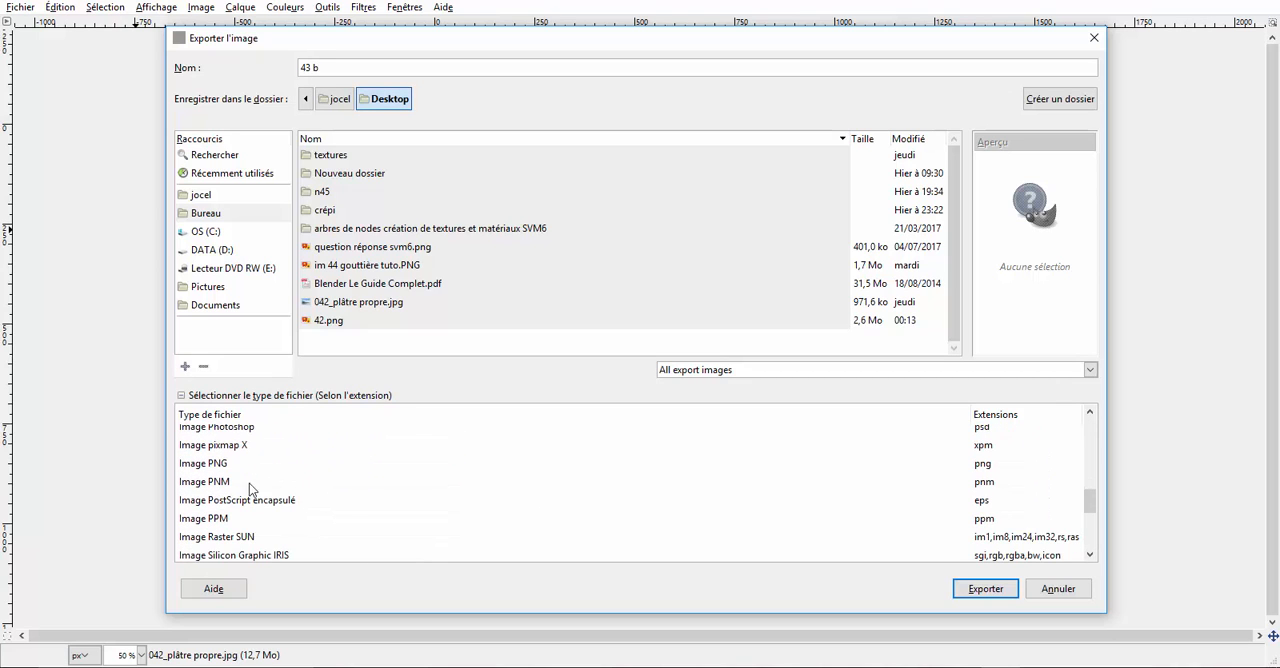
{"action": "left_click", "coordinate": [214, 463]}
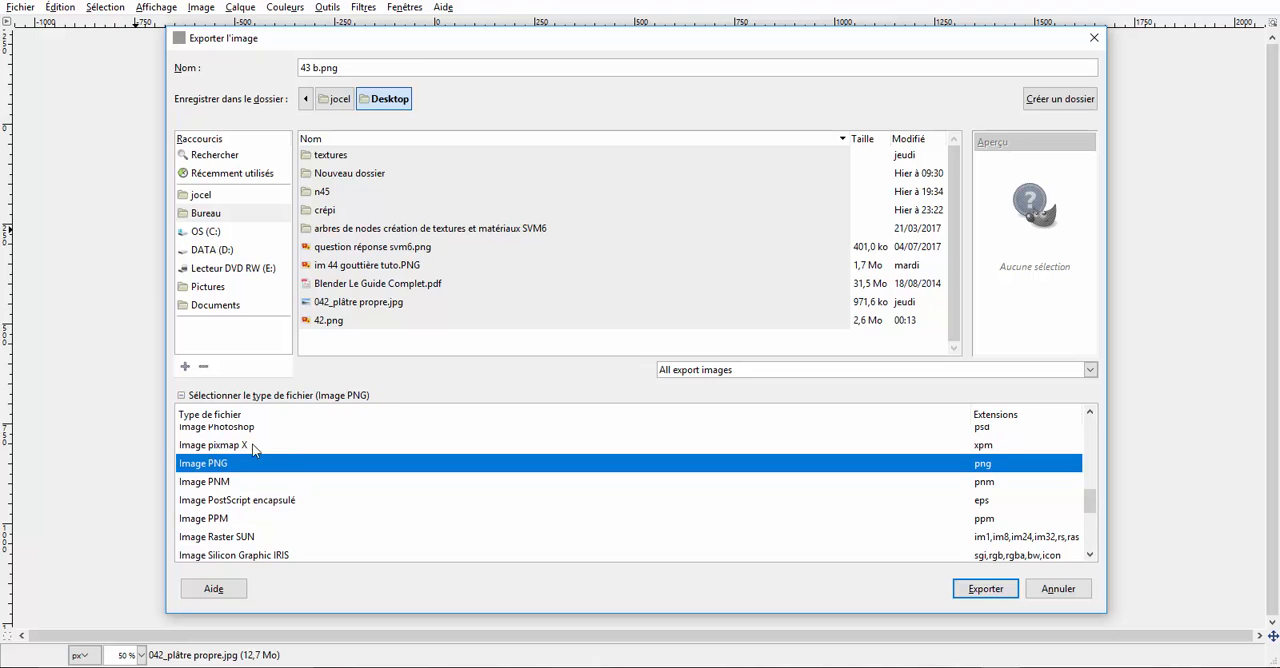
{"action": "left_click", "coordinate": [988, 588]}
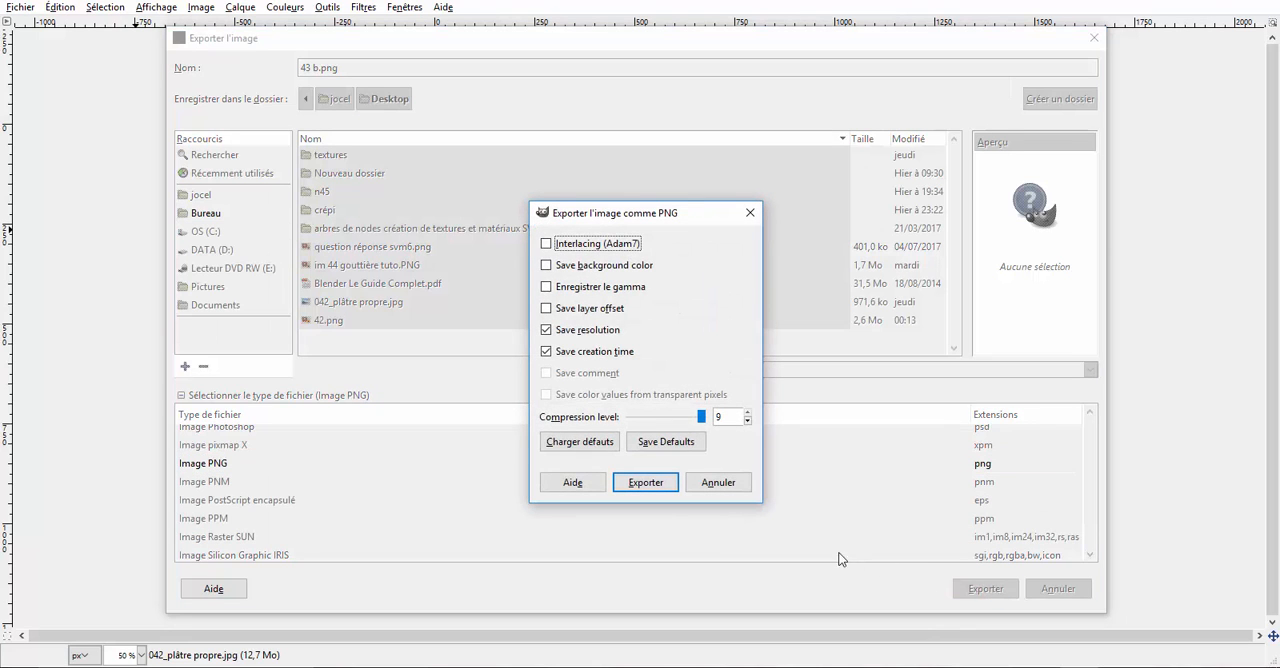
{"action": "left_click", "coordinate": [646, 484]}
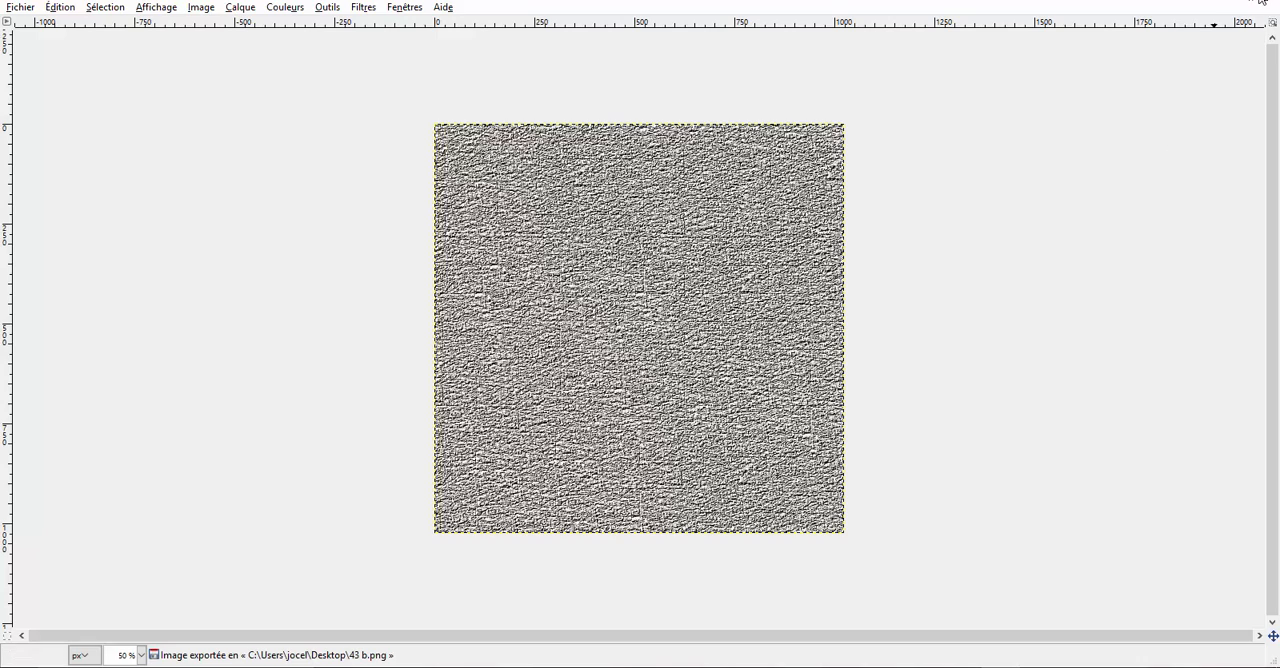
Step: Close the image and GIMP, discarding the unsaved modifications, and return to the cube scene in Blender
{"action": "mouse_move", "coordinate": [1040, 666]}
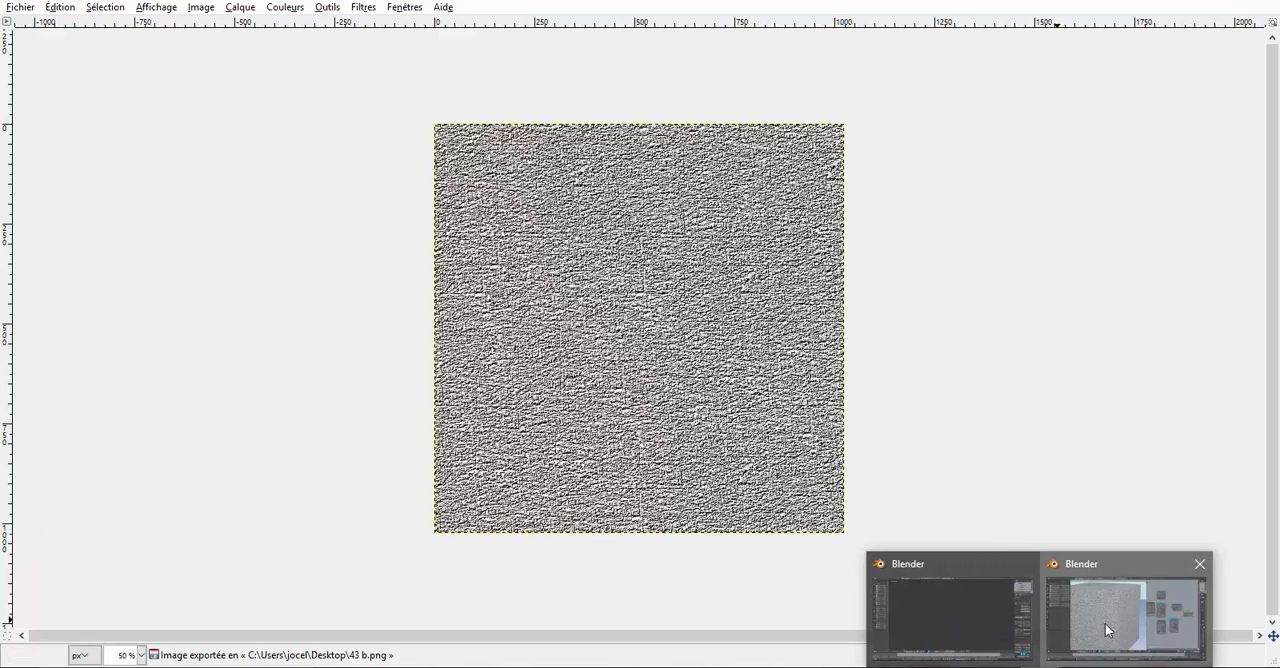
{"action": "left_click", "coordinate": [1105, 623]}
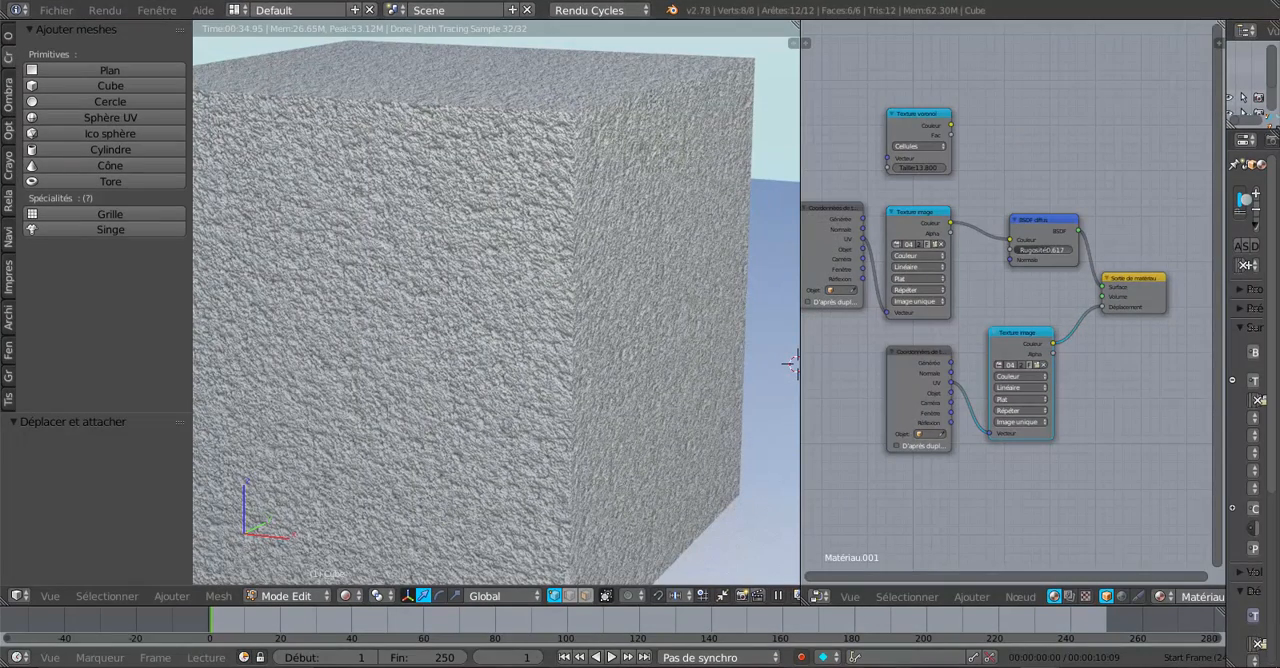
{"action": "right_click", "coordinate": [1000, 667]}
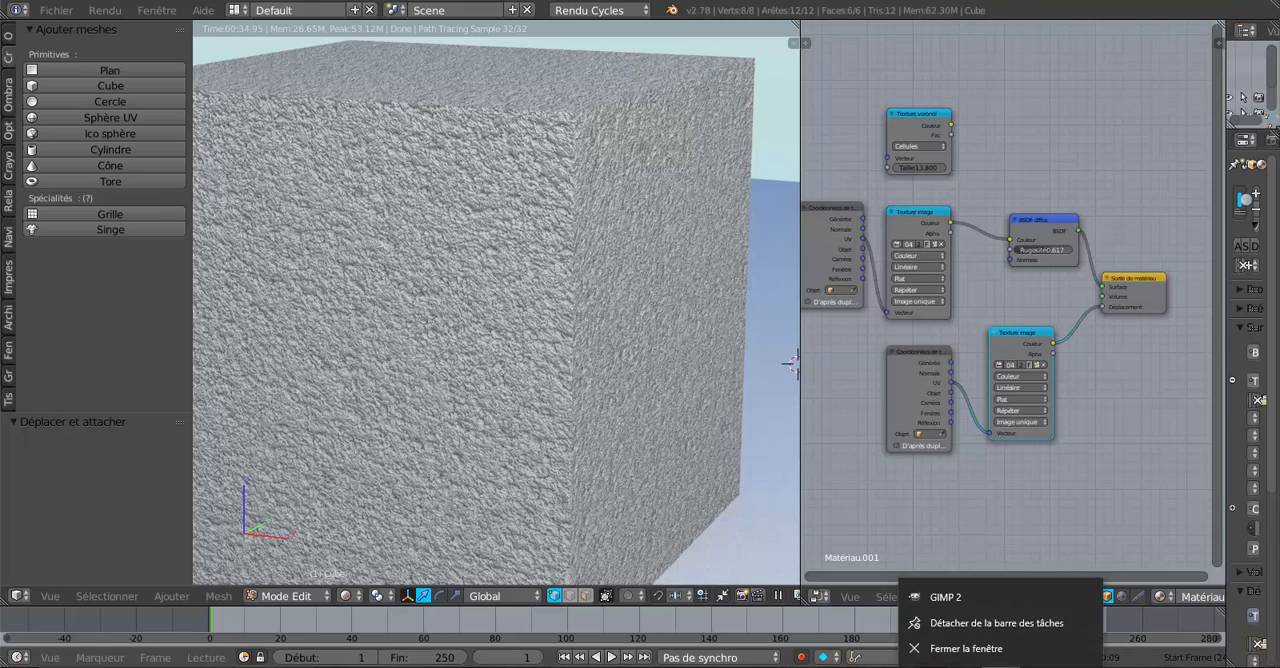
{"action": "left_click", "coordinate": [975, 658]}
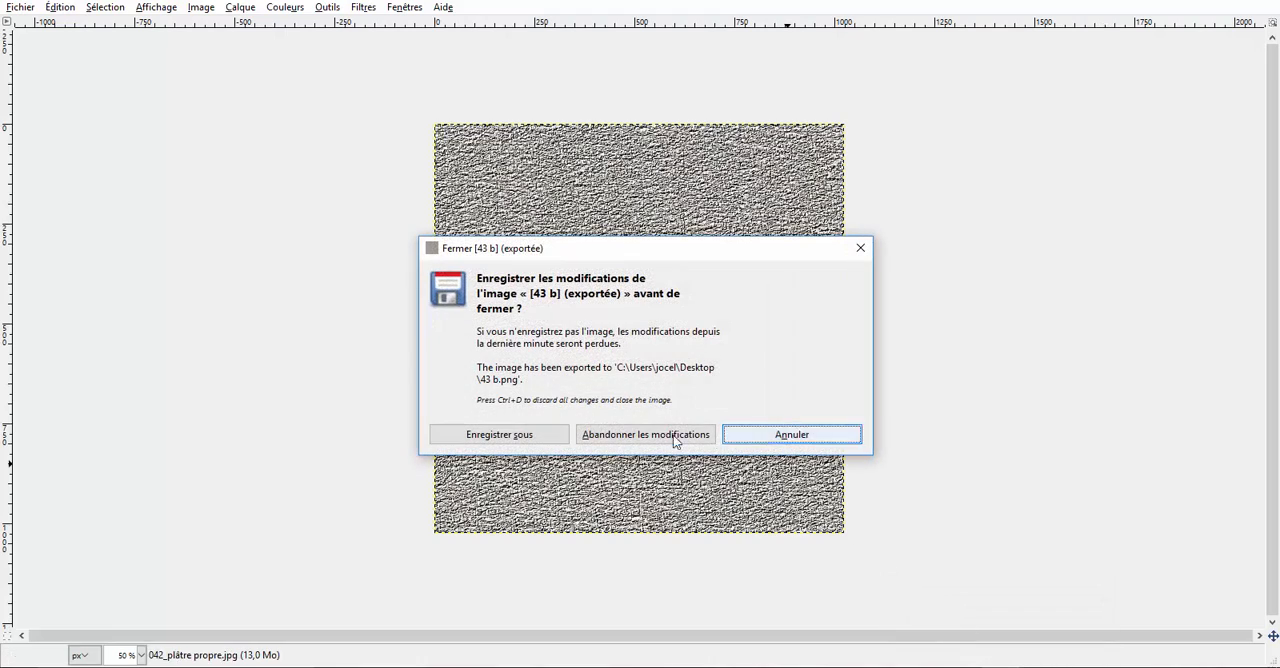
{"action": "left_click", "coordinate": [672, 436]}
{"action": "left_click_drag", "start_coordinate": [1013, 149], "coordinate": [931, 174]}
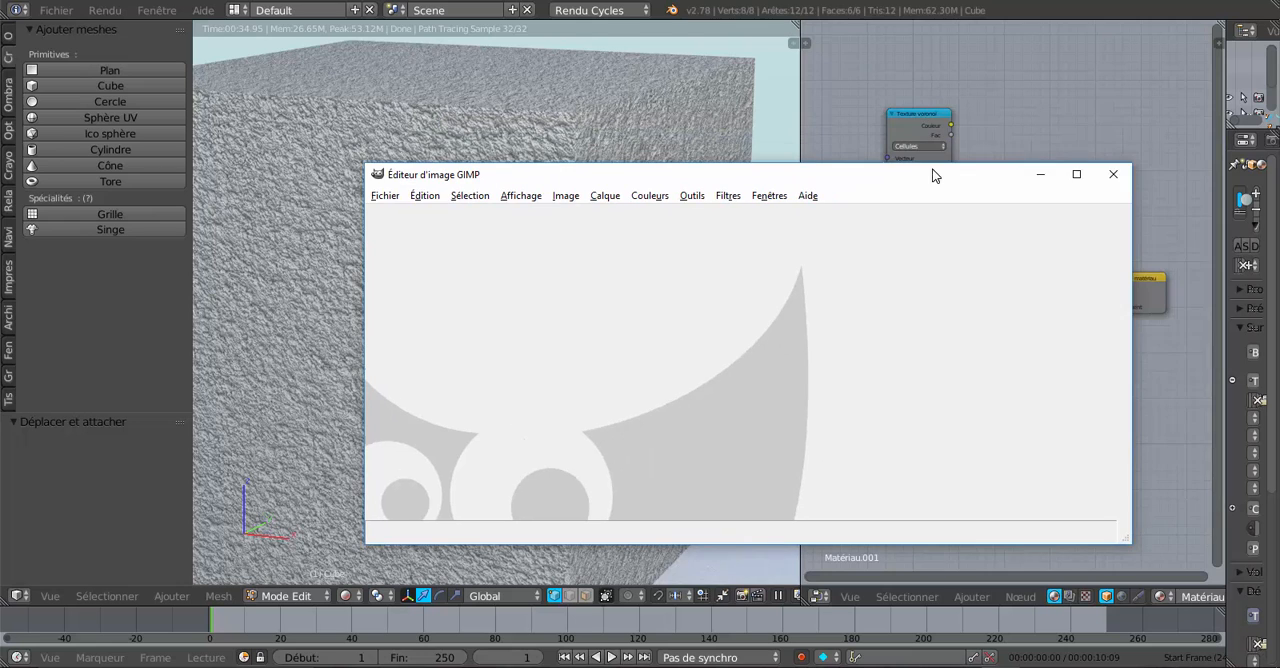
{"action": "left_click", "coordinate": [1111, 174]}
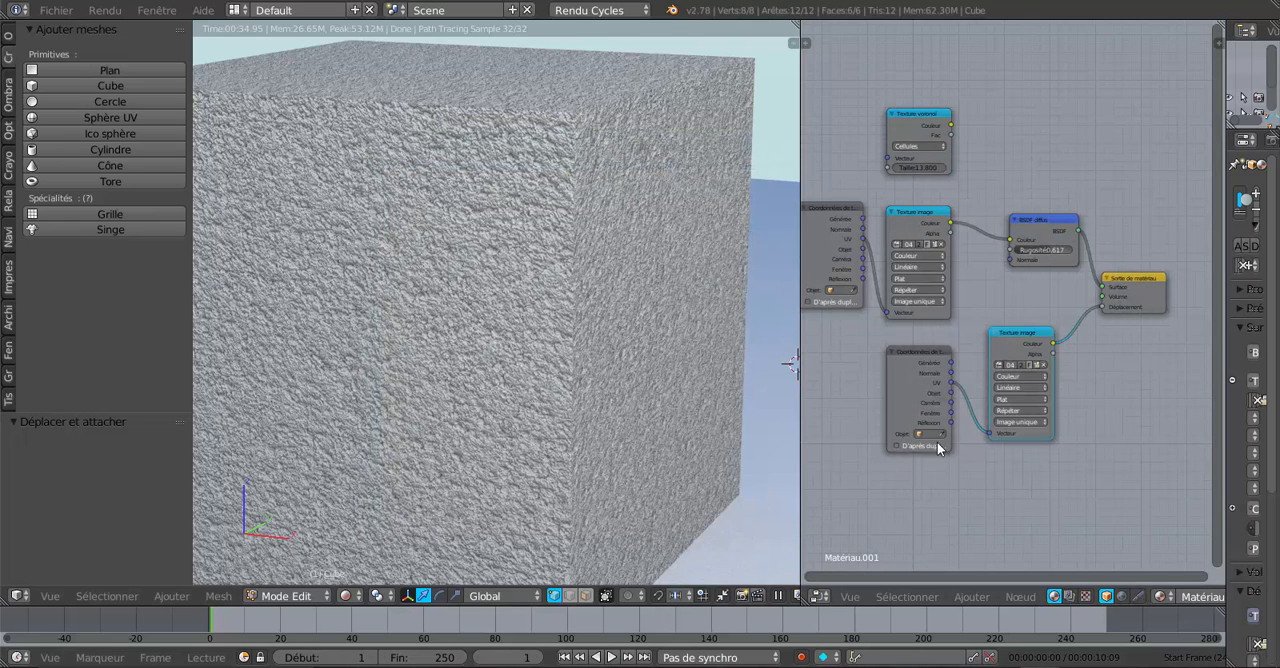
Step: Load 43 b.png from the desktop into the lower Texture image node, browsing the files as thumbnails
{"action": "left_click", "coordinate": [1038, 366]}
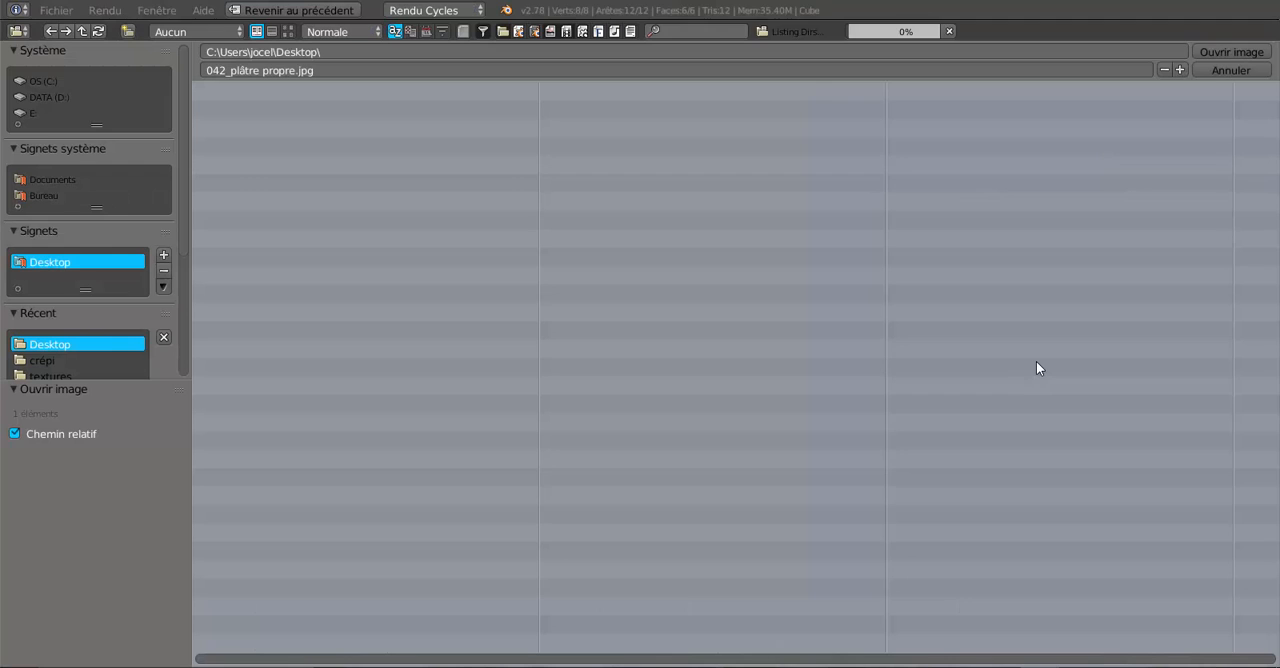
{"action": "left_click", "coordinate": [286, 31]}
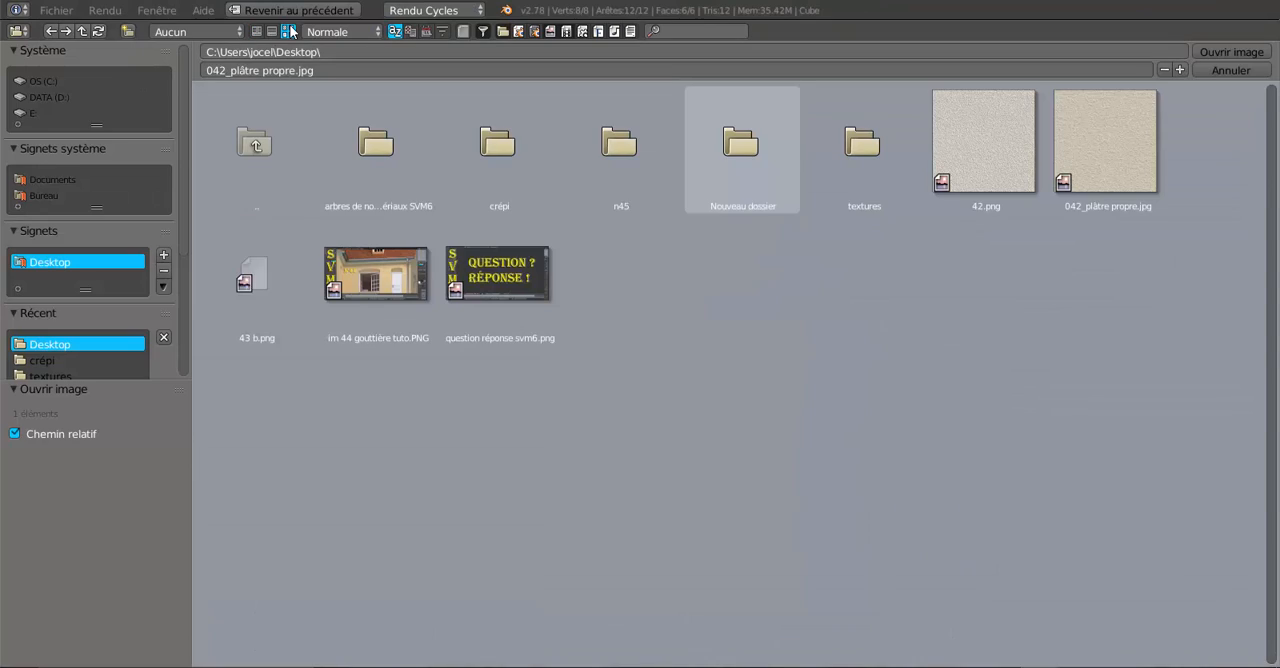
{"action": "left_click", "coordinate": [256, 262]}
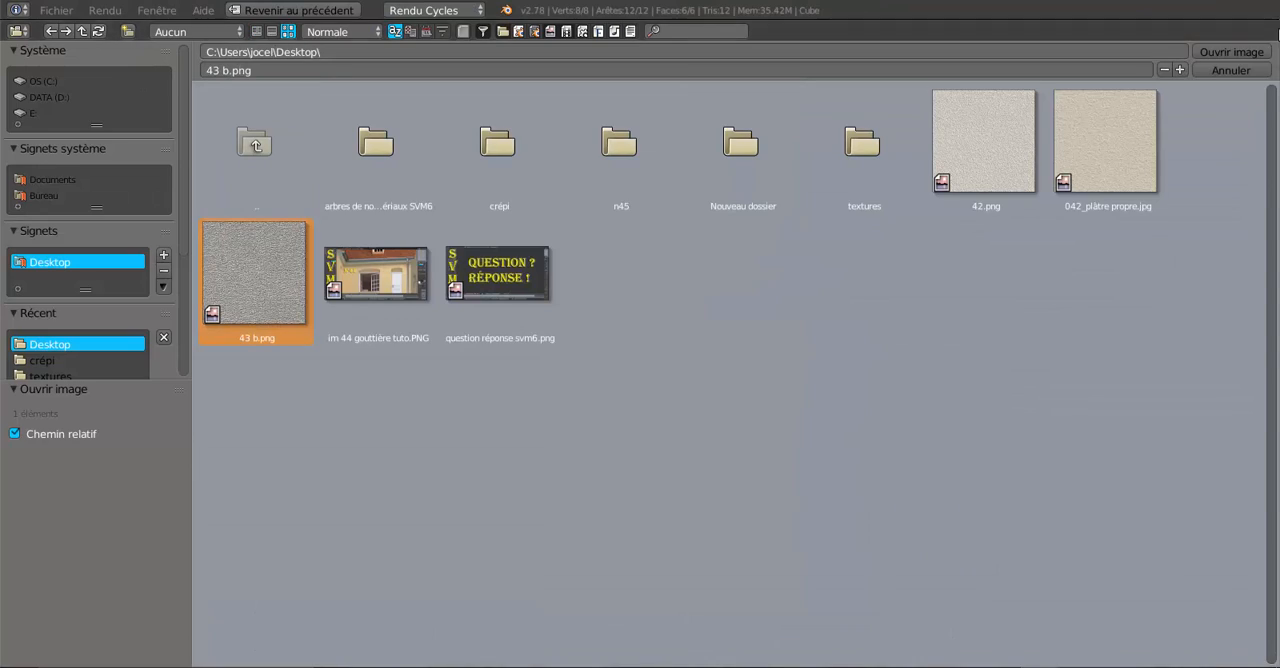
{"action": "left_click", "coordinate": [1245, 52]}
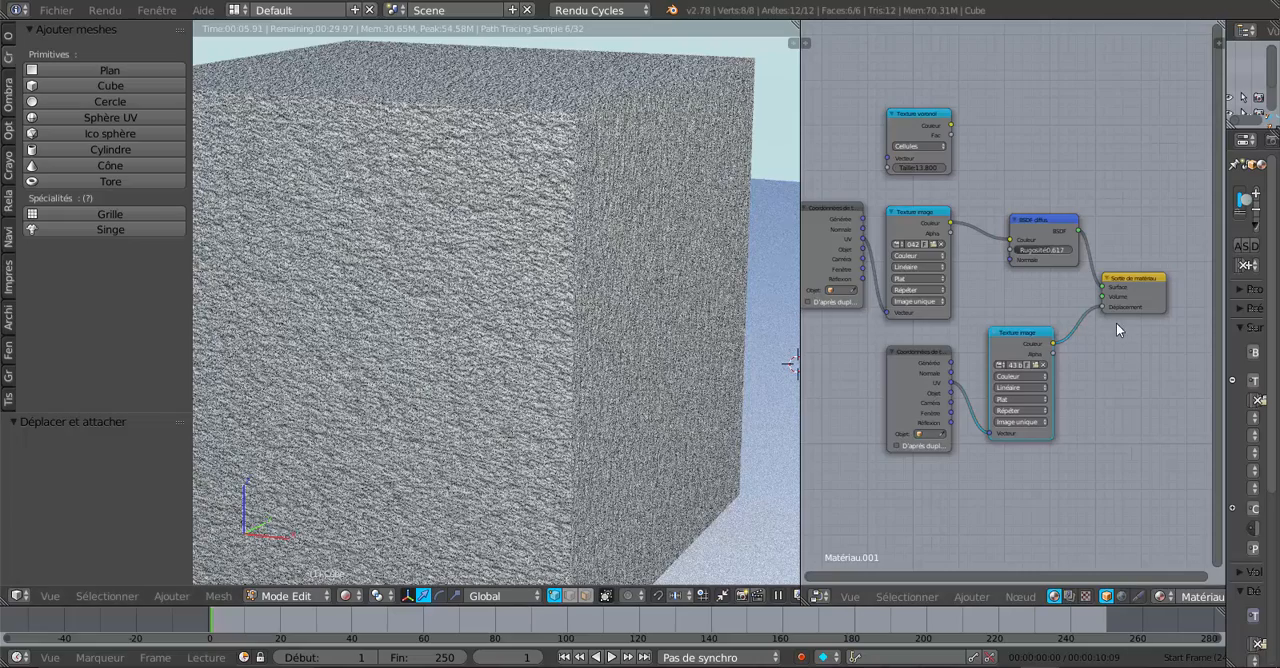
Step: Unlink the lower Texture image from the material output's Déplacement and relink its Couleur to compare the relief
{"action": "left_click_drag", "start_coordinate": [1101, 305], "coordinate": [1107, 346]}
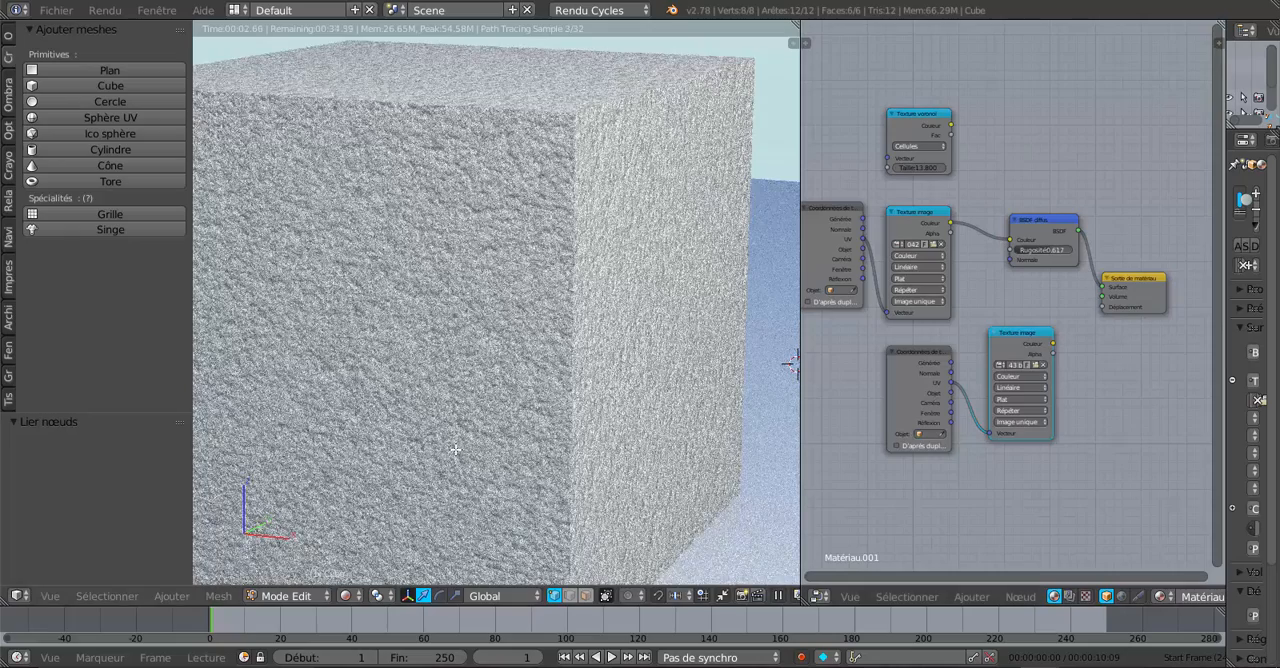
{"action": "left_click_drag", "start_coordinate": [1052, 343], "coordinate": [1102, 305]}
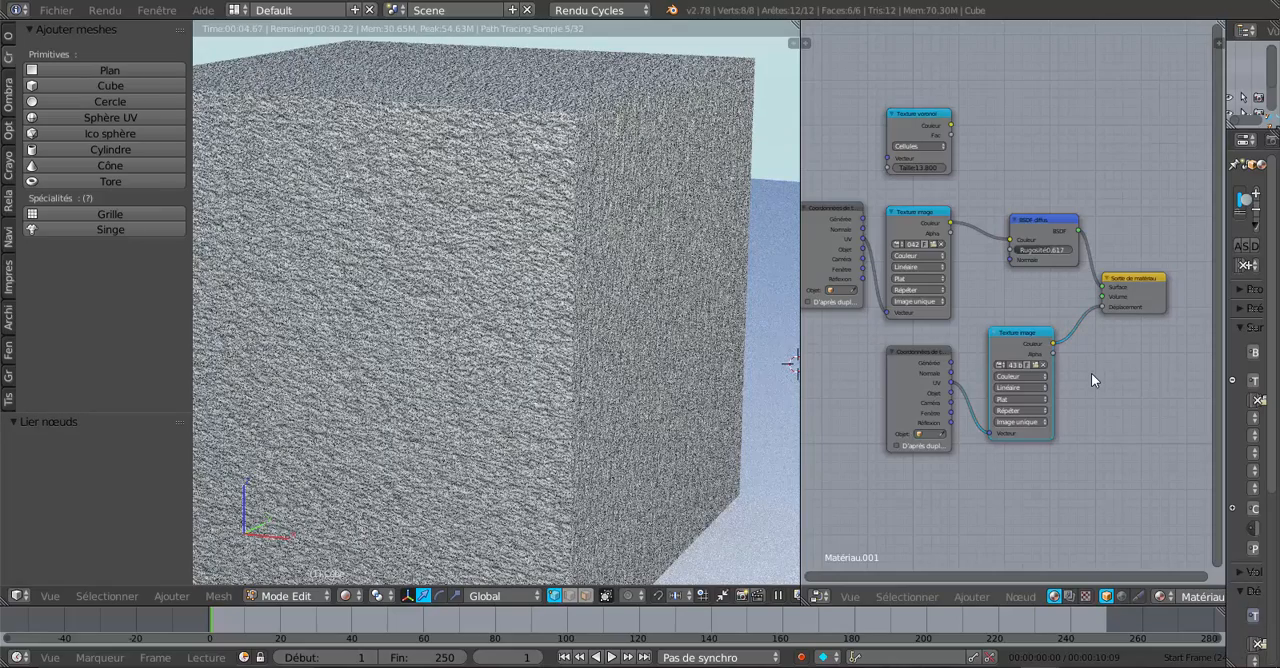
Step: Spread out the Voronoi, upper texture coordinates and upper Texture image nodes to free space before the BSDF diffus node
{"action": "left_click_drag", "start_coordinate": [910, 122], "coordinate": [996, 89]}
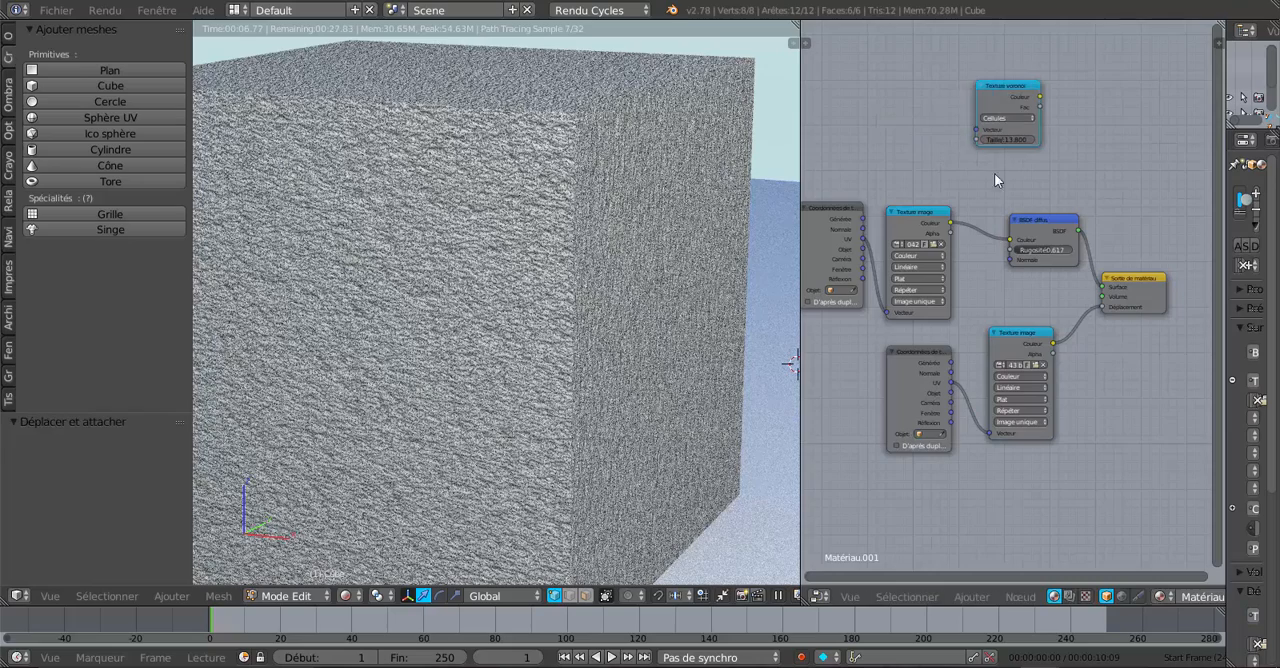
{"action": "scroll", "coordinate": [980, 212], "scroll_direction": "down", "scroll_amount": 1}
{"action": "scroll", "coordinate": [982, 231], "scroll_direction": "up", "scroll_amount": 1}
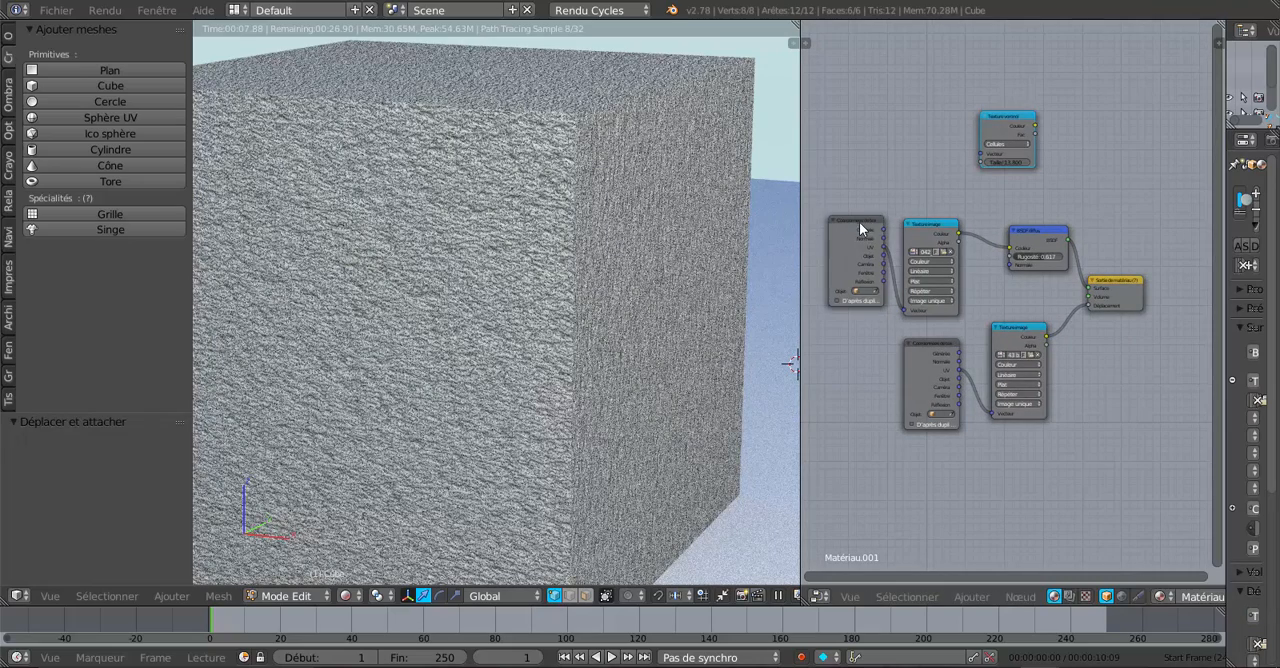
{"action": "left_click_drag", "start_coordinate": [859, 222], "coordinate": [822, 224]}
{"action": "left_click_drag", "start_coordinate": [907, 224], "coordinate": [882, 208]}
{"action": "left_click_drag", "start_coordinate": [1225, 227], "coordinate": [1083, 247]}
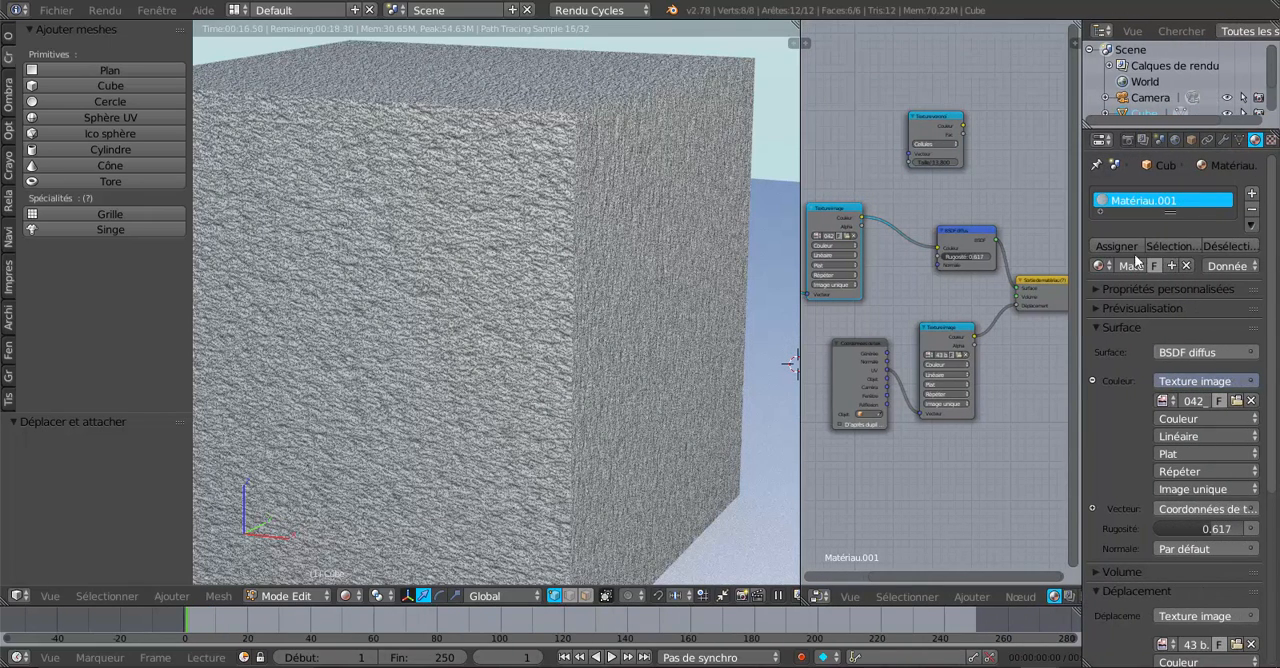
{"action": "left_click_drag", "start_coordinate": [1080, 224], "coordinate": [1226, 224]}
{"action": "scroll", "coordinate": [1094, 191], "scroll_direction": "up", "scroll_amount": 2}
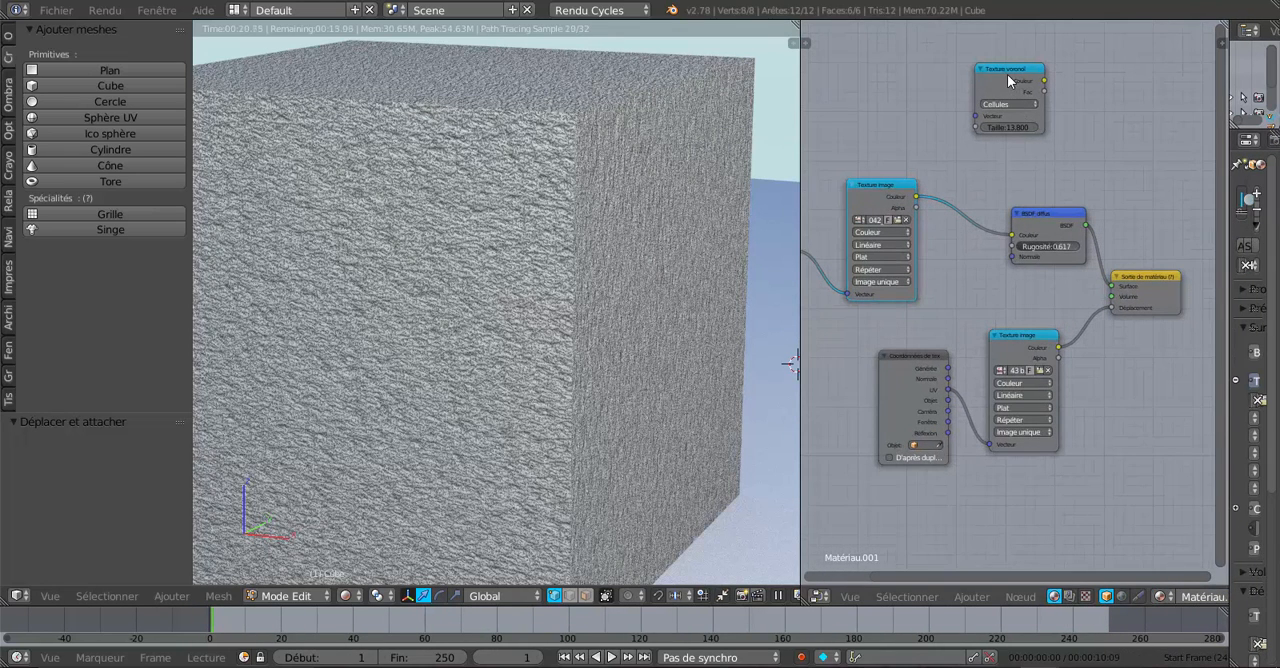
Step: Insert a Luminosité/Contraste node between the upper Texture image and the BSDF diffus node
{"action": "left_click", "coordinate": [973, 597]}
{"action": "mouse_move", "coordinate": [995, 499]}
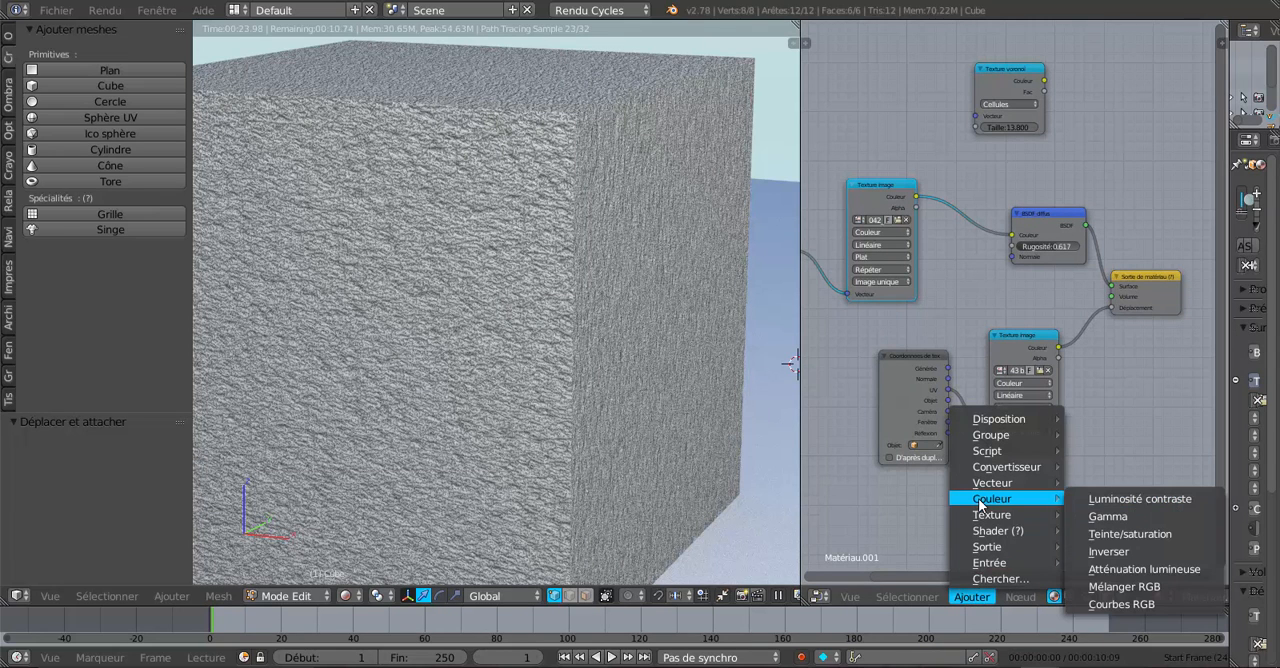
{"action": "left_click", "coordinate": [1125, 499]}
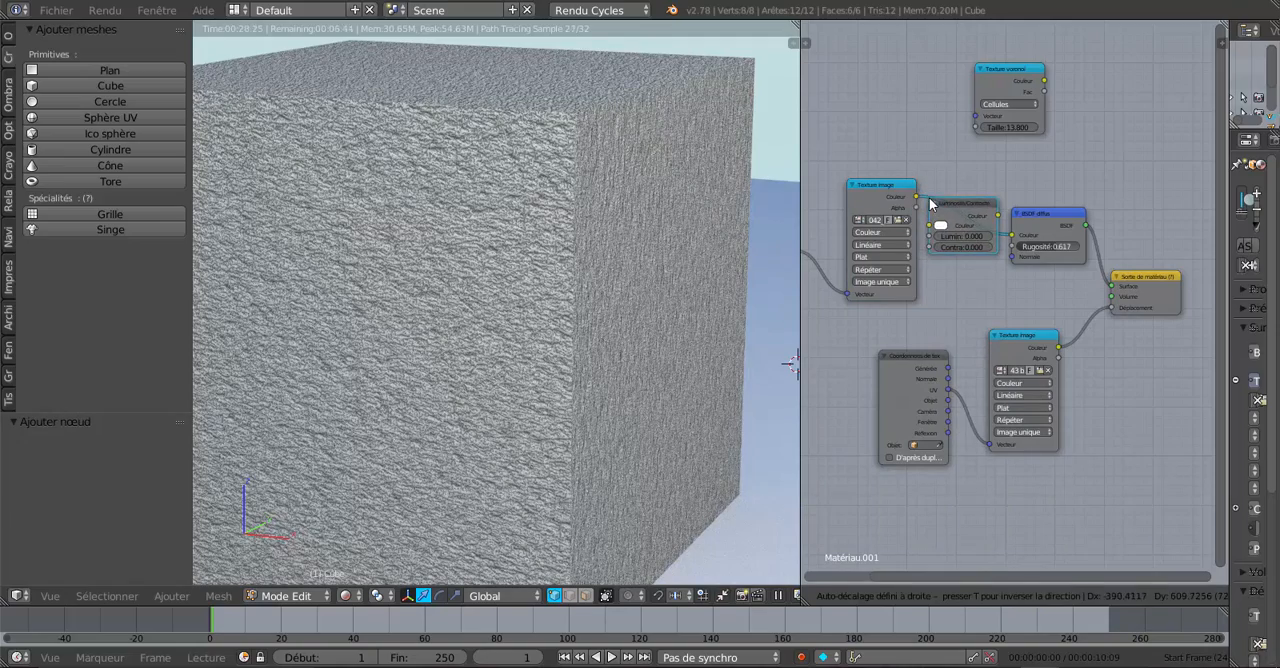
{"action": "left_click", "coordinate": [958, 266]}
Step: Set the BSDF diffus node's roughness to 0.450
{"action": "scroll", "coordinate": [959, 262], "scroll_direction": "up", "scroll_amount": 3}
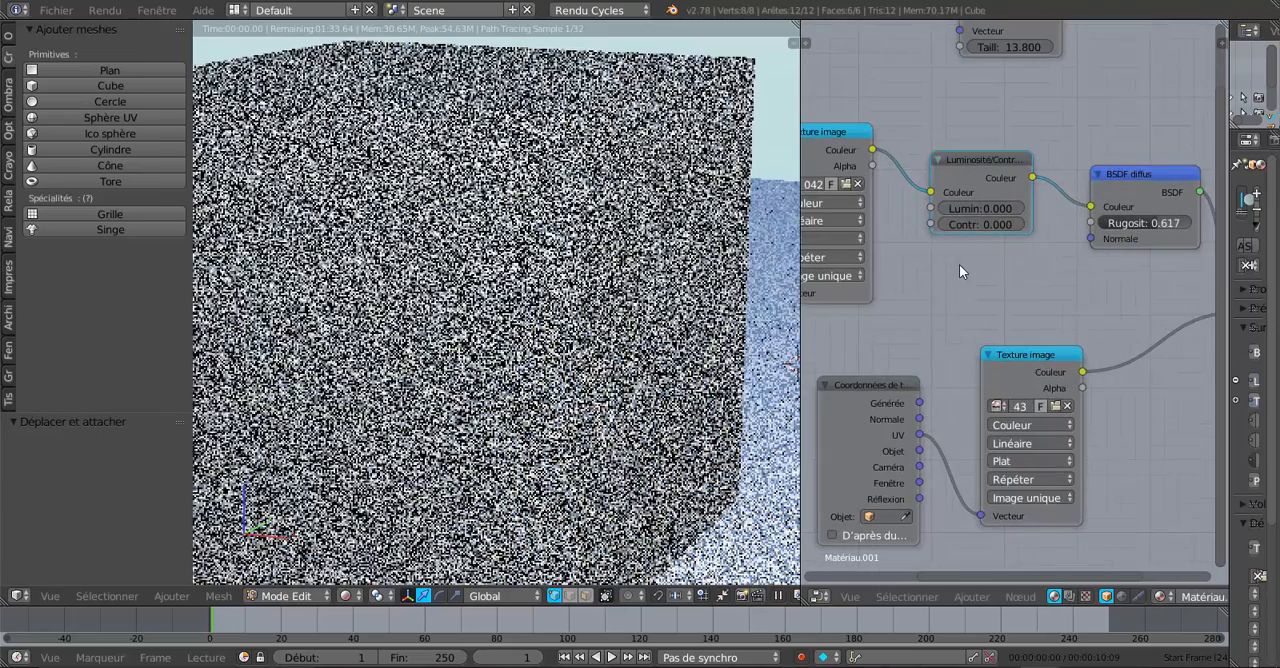
{"action": "scroll", "coordinate": [959, 264], "scroll_direction": "up", "scroll_amount": 1}
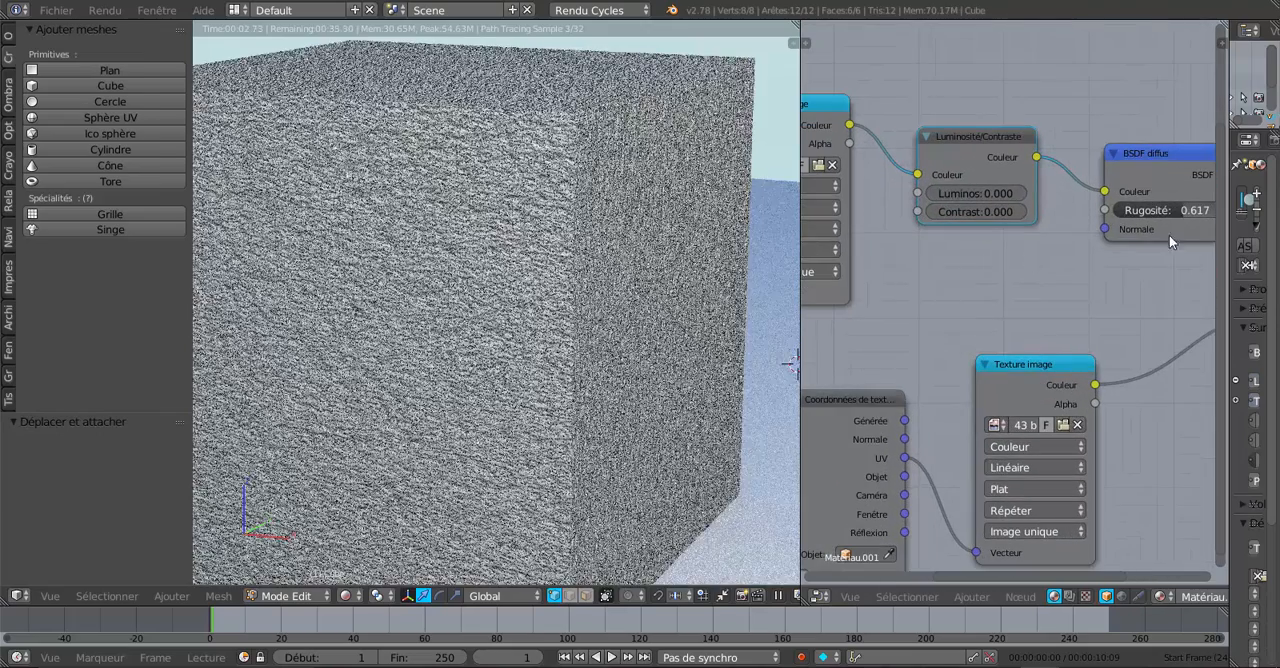
{"action": "left_click_drag", "start_coordinate": [1177, 211], "coordinate": [1130, 211]}
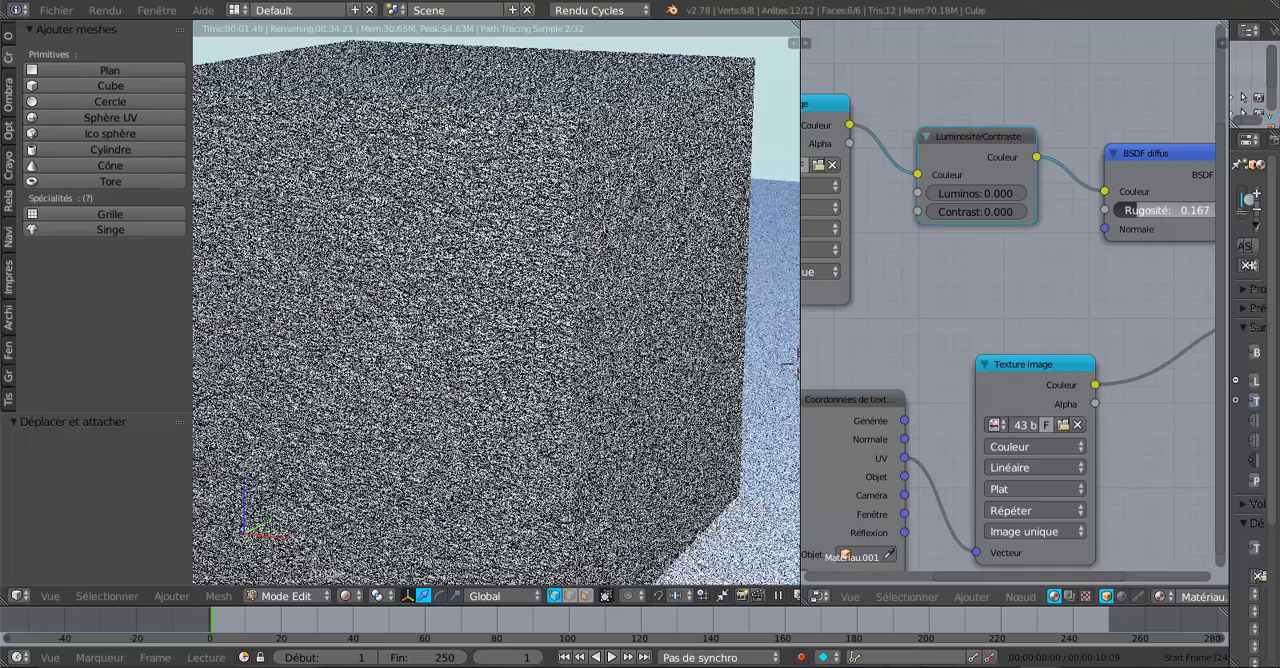
{"action": "left_click_drag", "start_coordinate": [1130, 211], "coordinate": [1160, 211]}
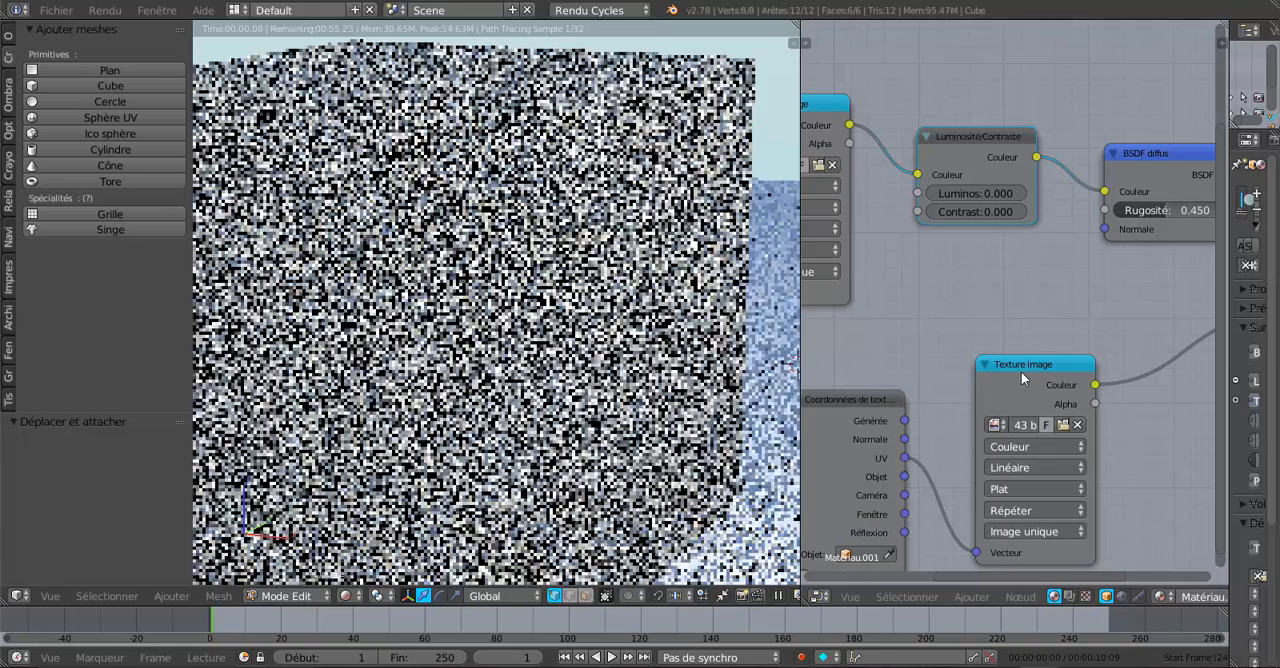
Step: Reposition the lower Texture image node and its texture coordinates node beneath the Luminosité/Contraste node
{"action": "left_click_drag", "start_coordinate": [1021, 371], "coordinate": [1082, 366]}
{"action": "left_click_drag", "start_coordinate": [863, 404], "coordinate": [910, 375]}
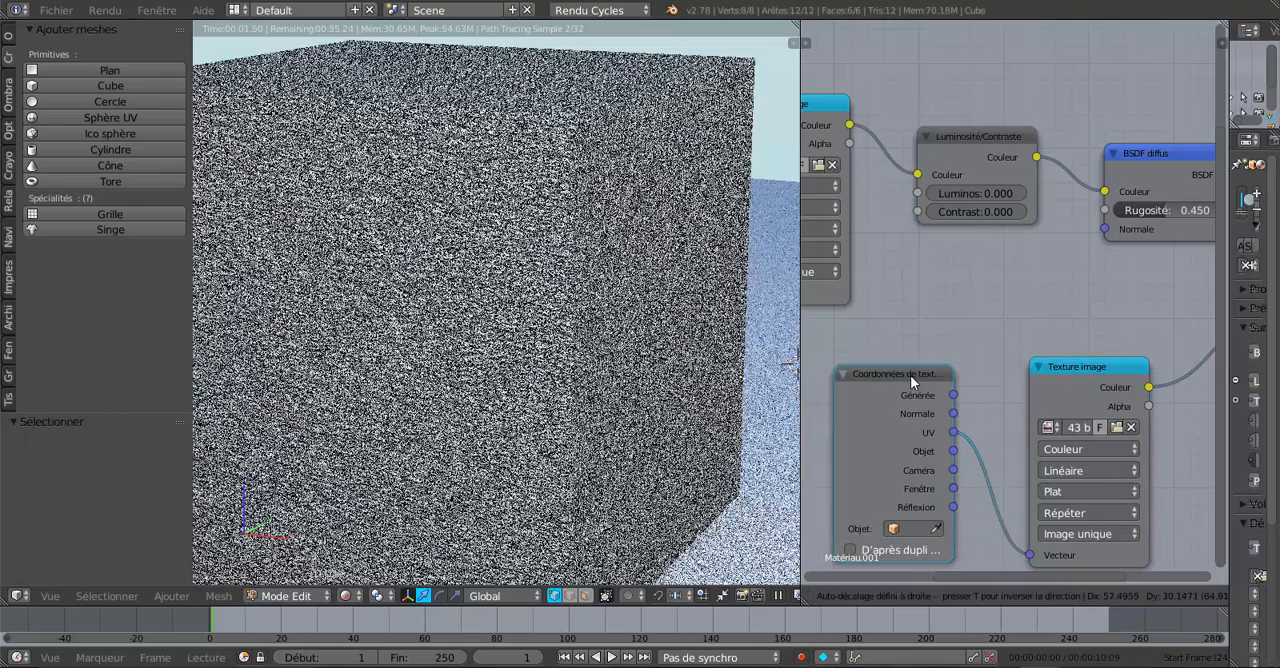
{"action": "scroll", "coordinate": [1001, 284], "scroll_direction": "down", "scroll_amount": 3}
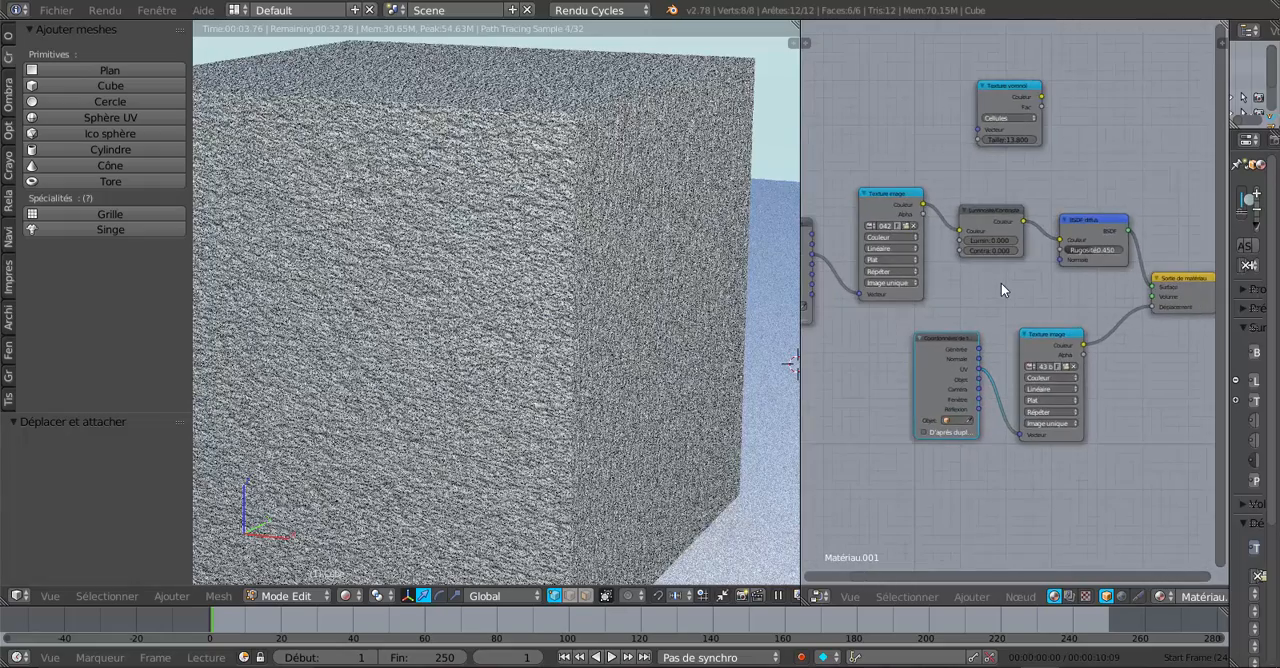
Step: Raise the brightness of the Luminosité/Contraste node to 0.400
{"action": "scroll", "coordinate": [1001, 285], "scroll_direction": "up", "scroll_amount": 3}
{"action": "scroll", "coordinate": [1001, 292], "scroll_direction": "up", "scroll_amount": 1}
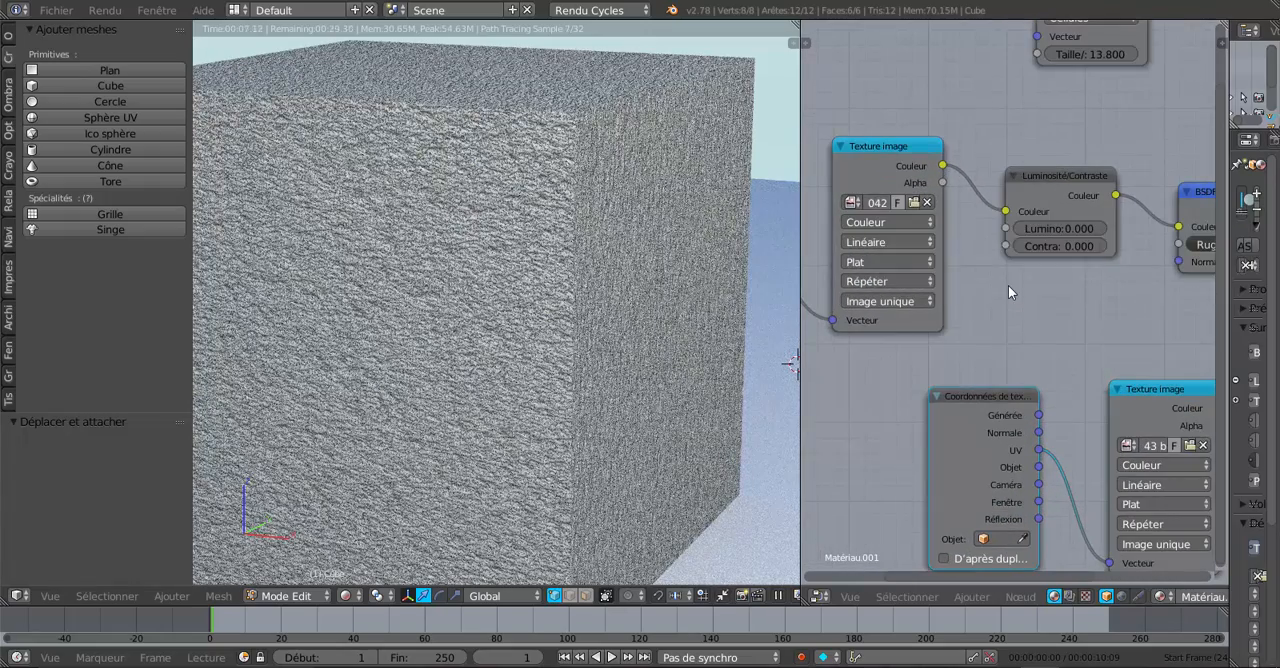
{"action": "left_click", "coordinate": [1103, 232]}
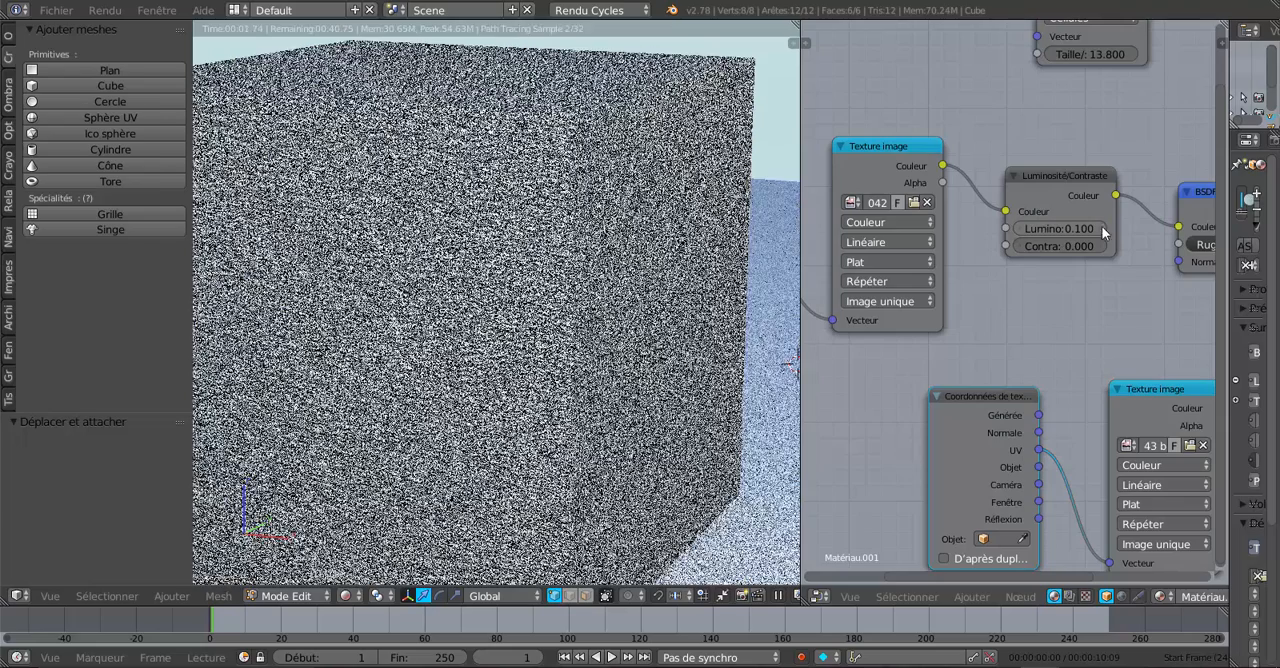
{"action": "left_click", "coordinate": [1103, 231]}
{"action": "left_click", "coordinate": [1103, 231]}
{"action": "left_click", "coordinate": [1103, 231]}
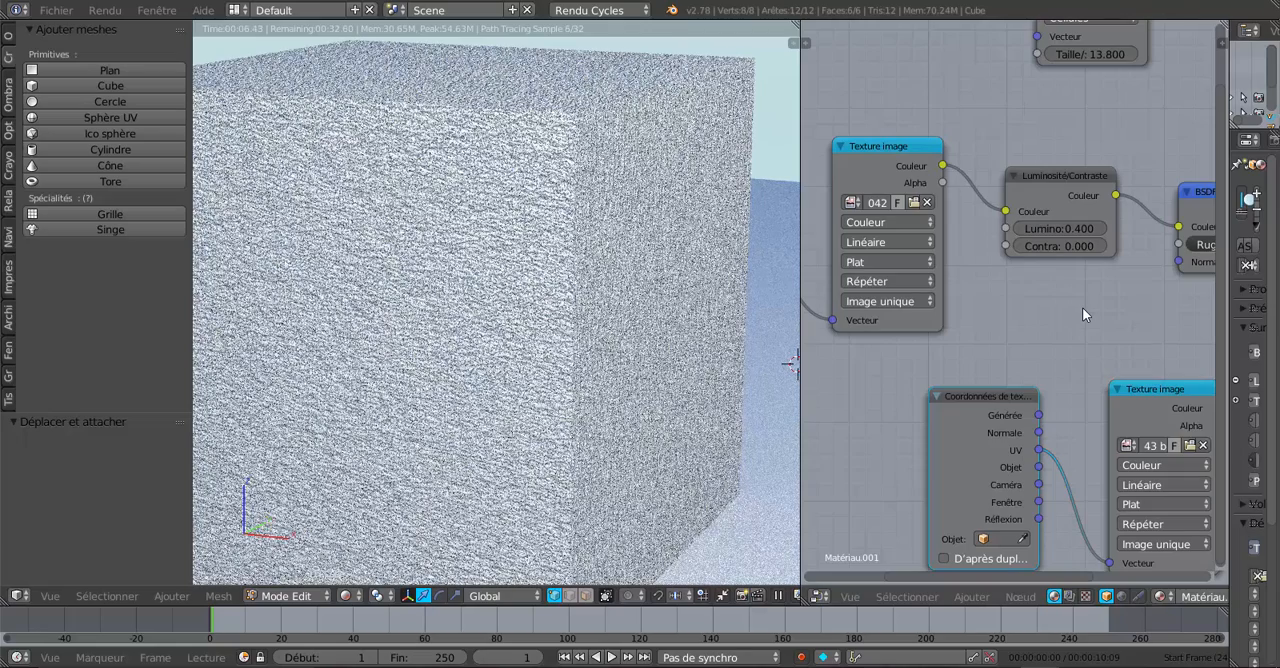
Step: Raise the contrast of the Luminosité/Contraste node to 2.800
{"action": "left_click", "coordinate": [1100, 247]}
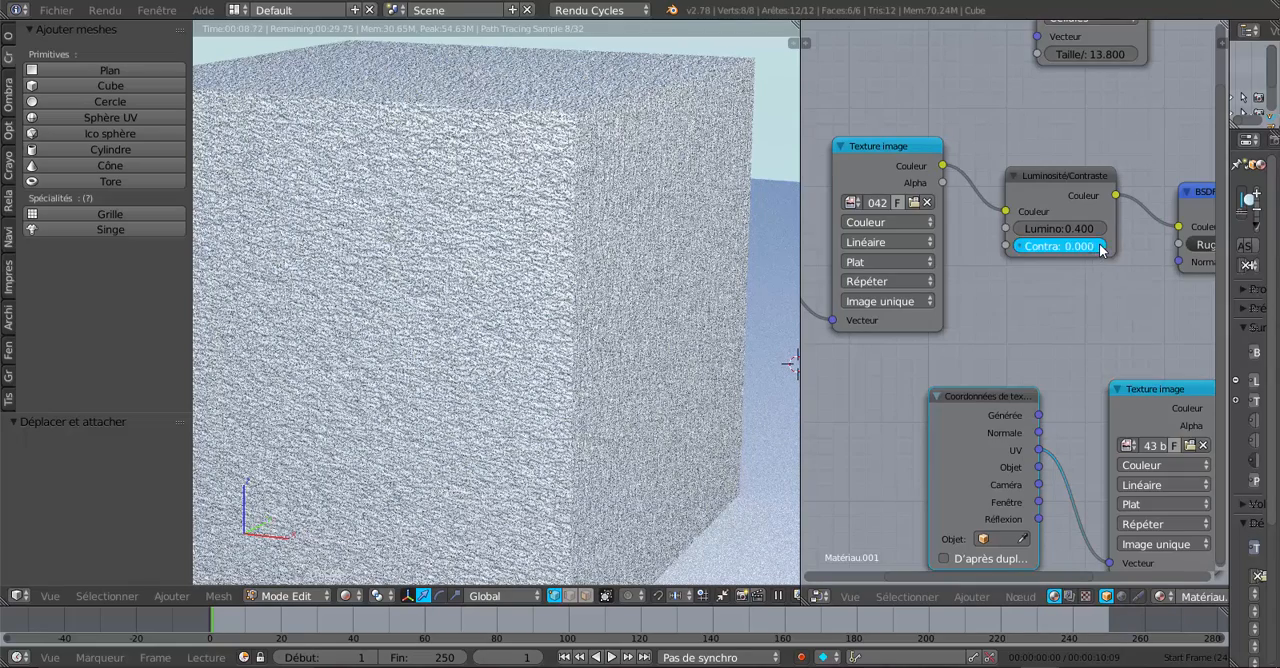
{"action": "type", "text": "0.5"}
{"action": "key", "text": "Return"}
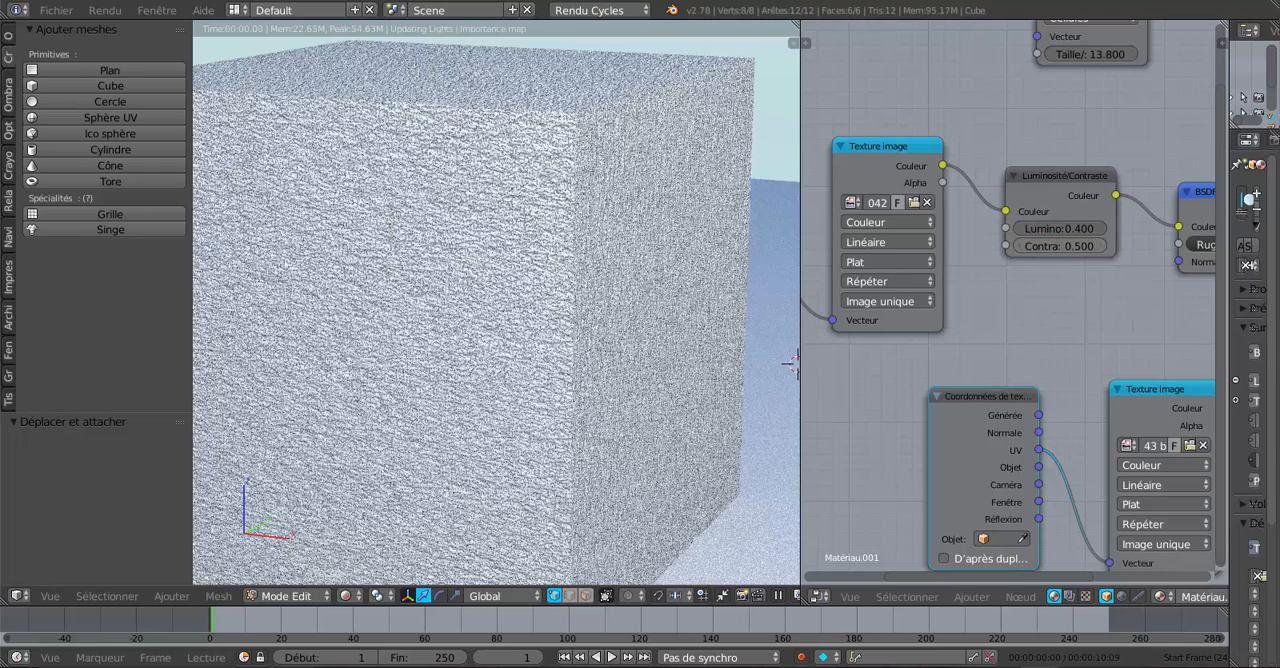
{"action": "left_click", "coordinate": [1101, 246]}
{"action": "left_click", "coordinate": [1101, 246]}
{"action": "left_click", "coordinate": [1101, 246]}
{"action": "left_click", "coordinate": [1101, 246]}
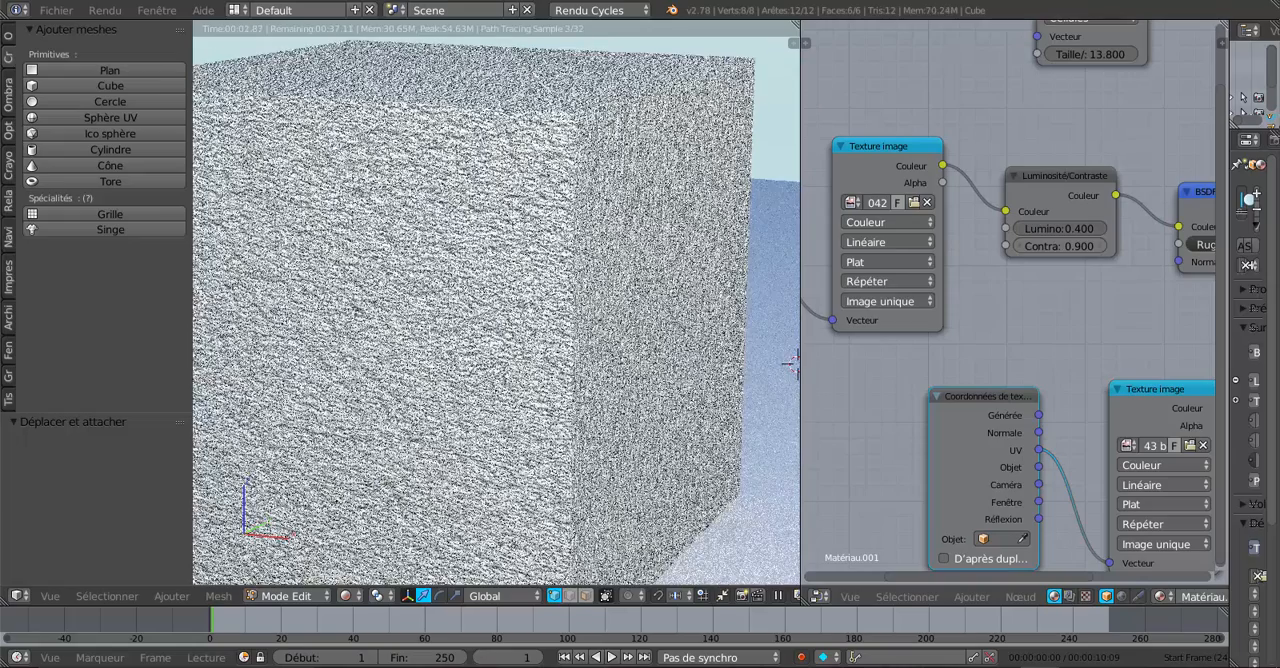
{"action": "left_click", "coordinate": [1101, 247]}
{"action": "left_click", "coordinate": [1101, 247]}
{"action": "left_click", "coordinate": [1101, 247]}
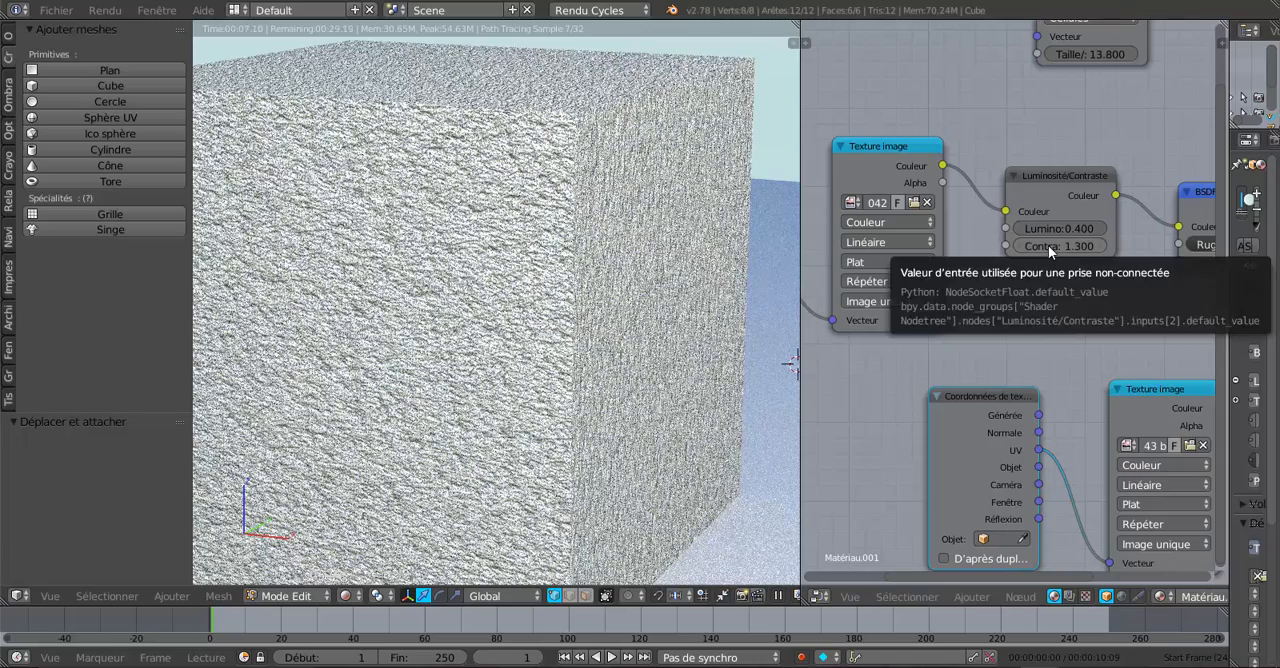
{"action": "left_click_drag", "start_coordinate": [1048, 245], "coordinate": [1081, 245]}
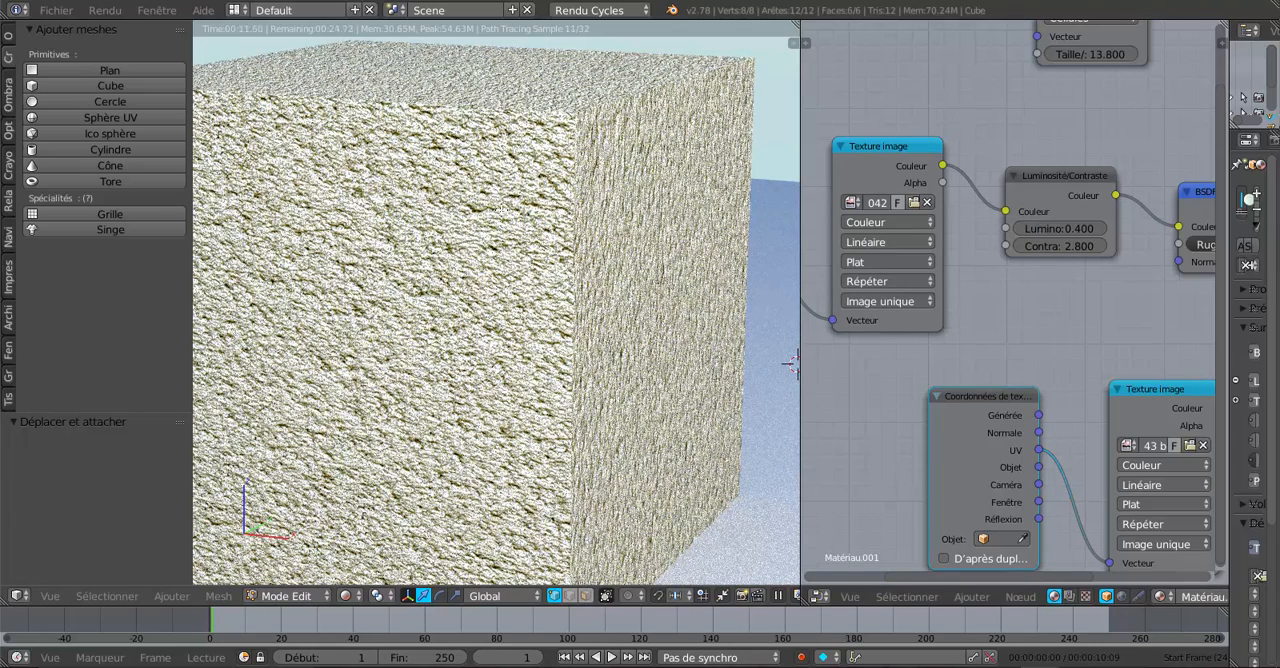
Step: Frame the whole cube in the 3D view and align the camera to that view
{"action": "scroll", "coordinate": [482, 333], "scroll_direction": "down", "scroll_amount": 4}
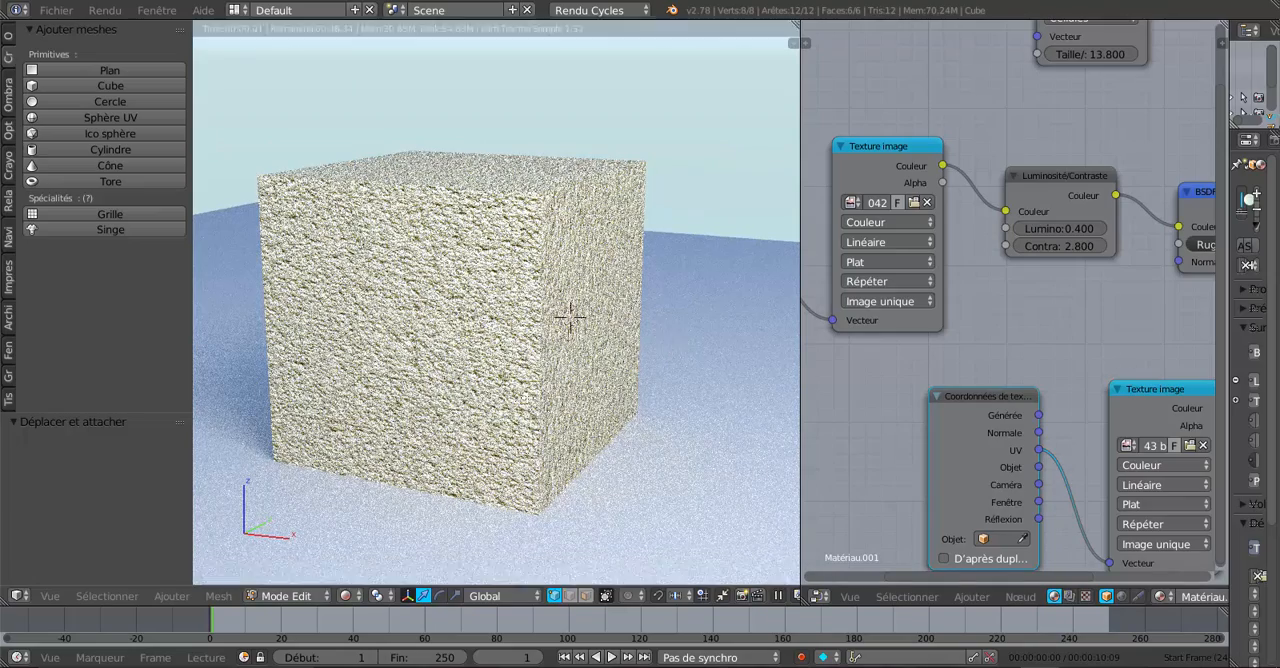
{"action": "scroll", "coordinate": [575, 316], "scroll_direction": "down", "scroll_amount": 6}
{"action": "scroll", "coordinate": [593, 320], "scroll_direction": "up", "scroll_amount": 5}
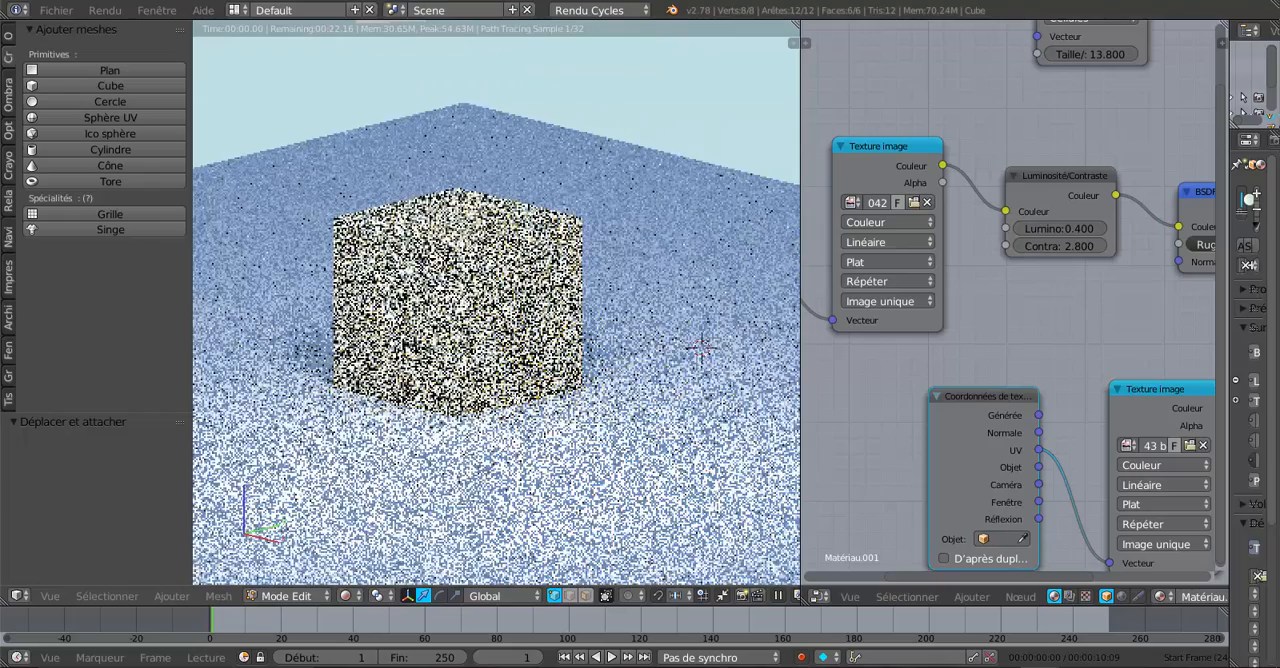
{"action": "key", "text": "ctrl+alt+KP_0"}
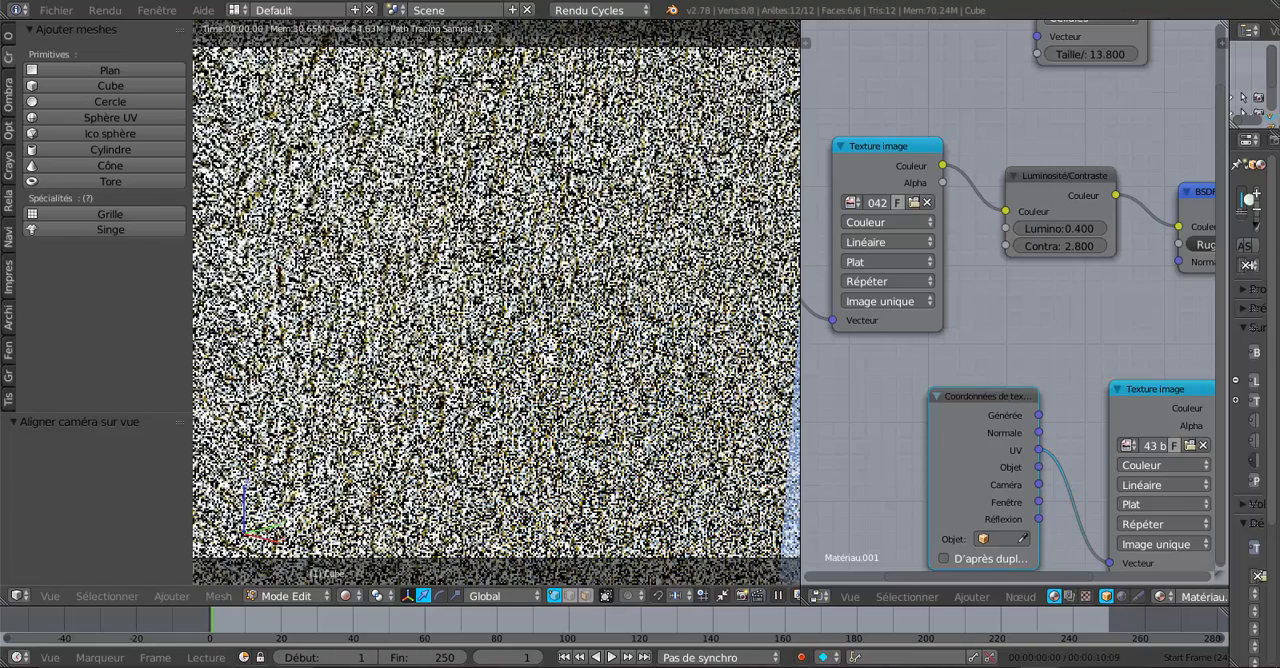
{"action": "scroll", "coordinate": [593, 320], "scroll_direction": "down", "scroll_amount": 5}
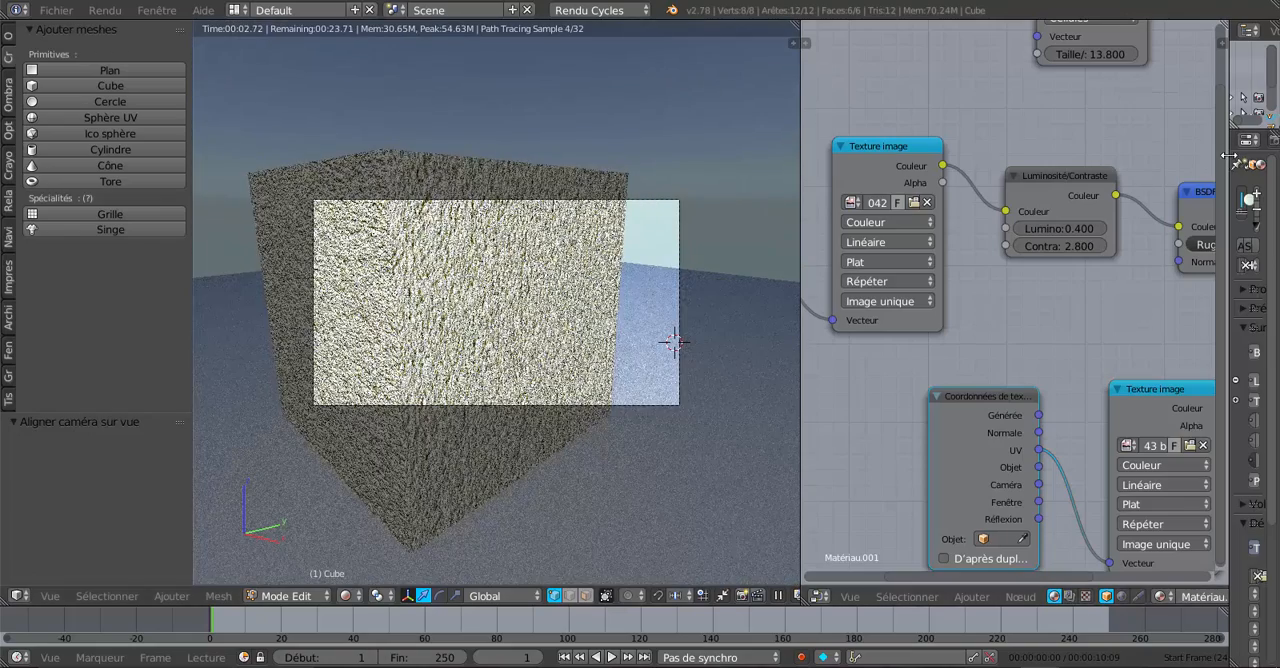
Step: Switch the camera to orthographic, with an orthographic scale of 4.614 and an X shift of -0.050
{"action": "left_click_drag", "start_coordinate": [1228, 163], "coordinate": [1025, 196]}
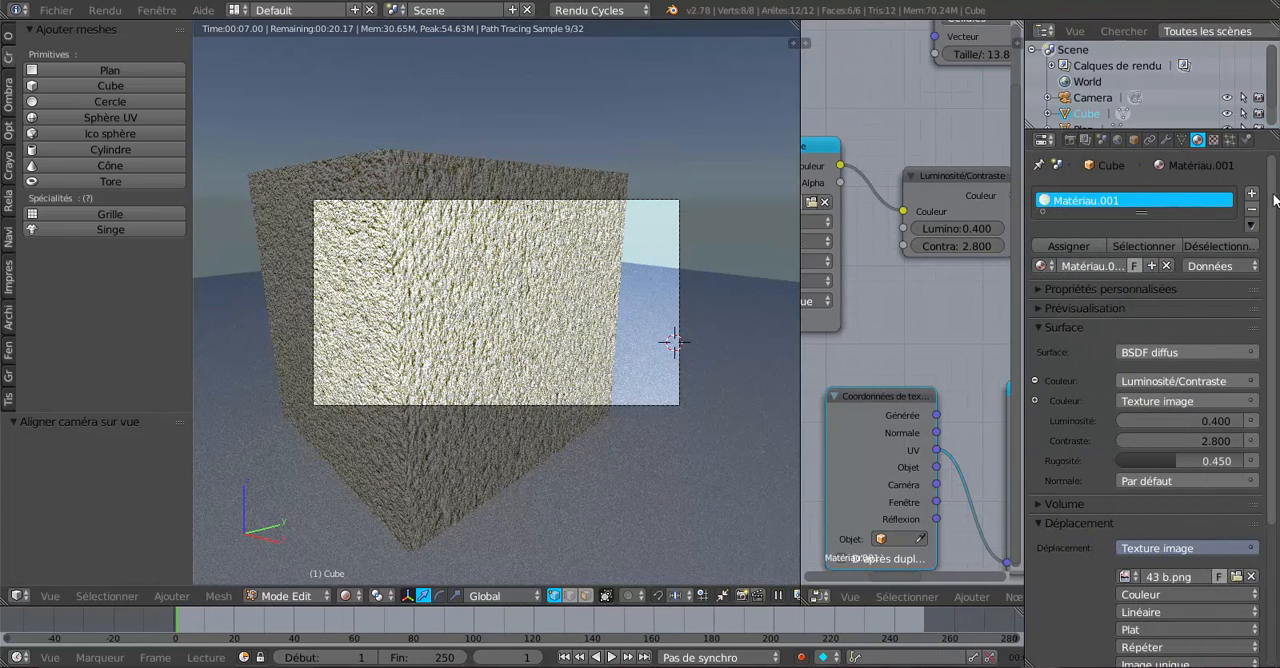
{"action": "left_click", "coordinate": [1094, 98]}
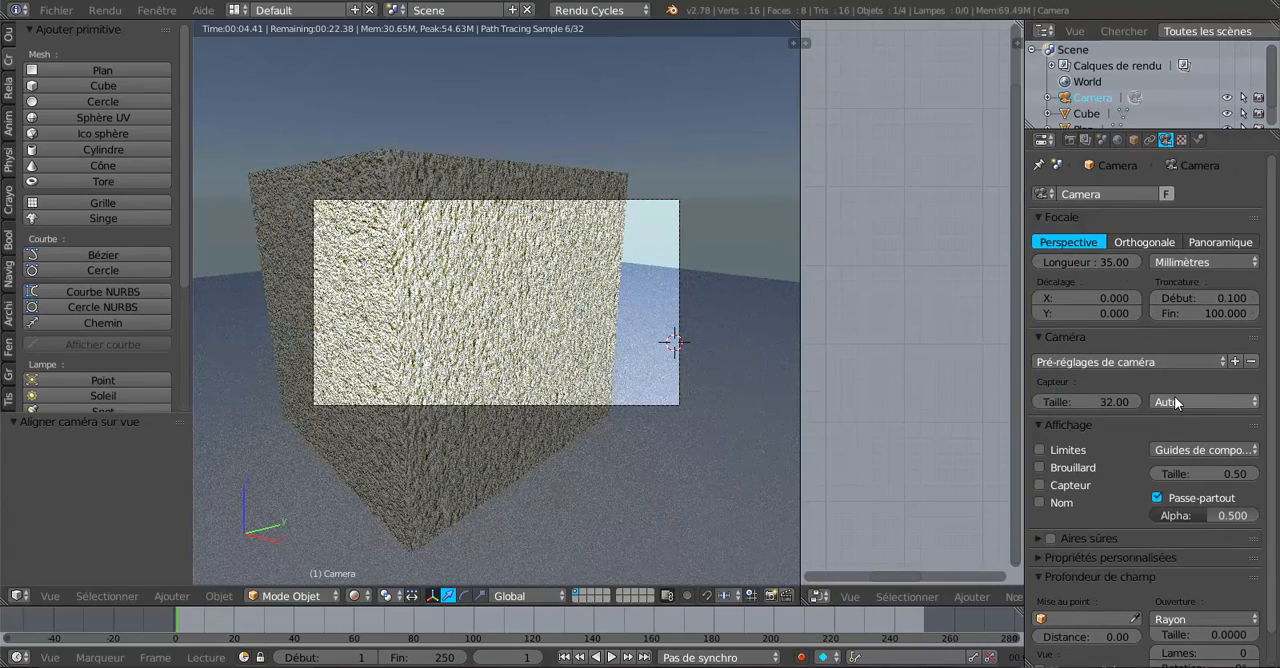
{"action": "left_click", "coordinate": [1150, 242]}
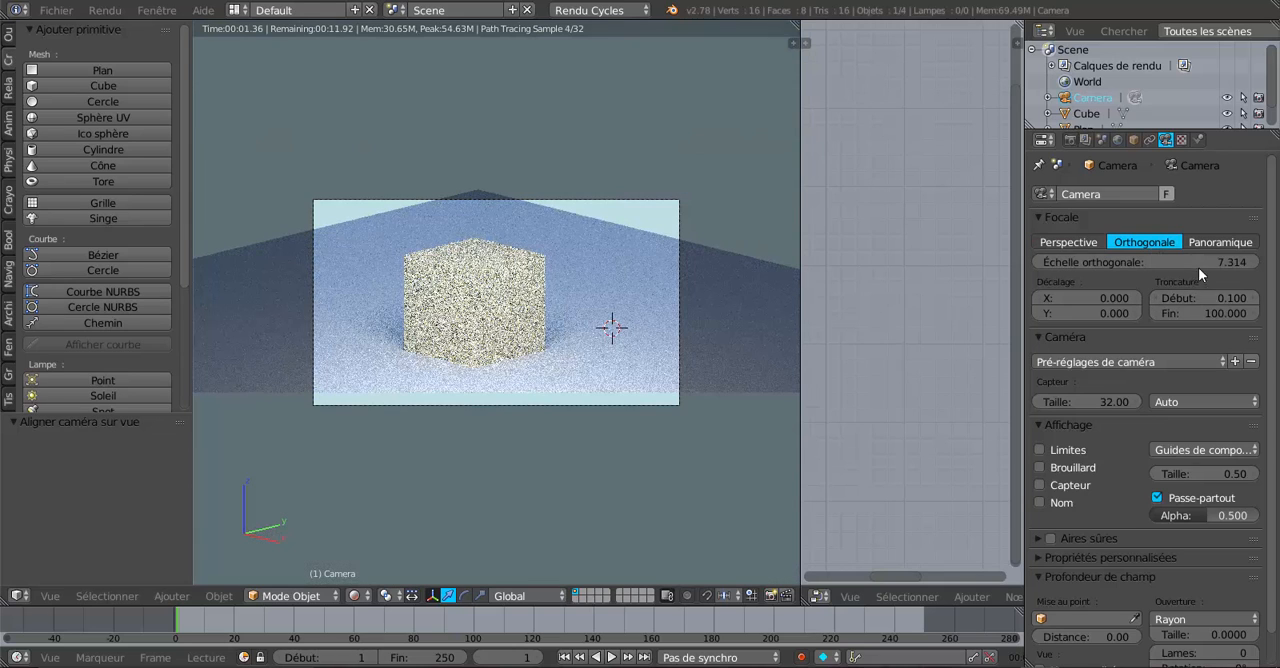
{"action": "mouse_move", "coordinate": [1170, 262]}
{"action": "left_mouse_down"}
{"action": "mouse_move", "coordinate": [1230, 262]}
{"action": "mouse_move", "coordinate": [1129, 262]}
{"action": "mouse_move", "coordinate": [1185, 279]}
{"action": "left_mouse_up"}
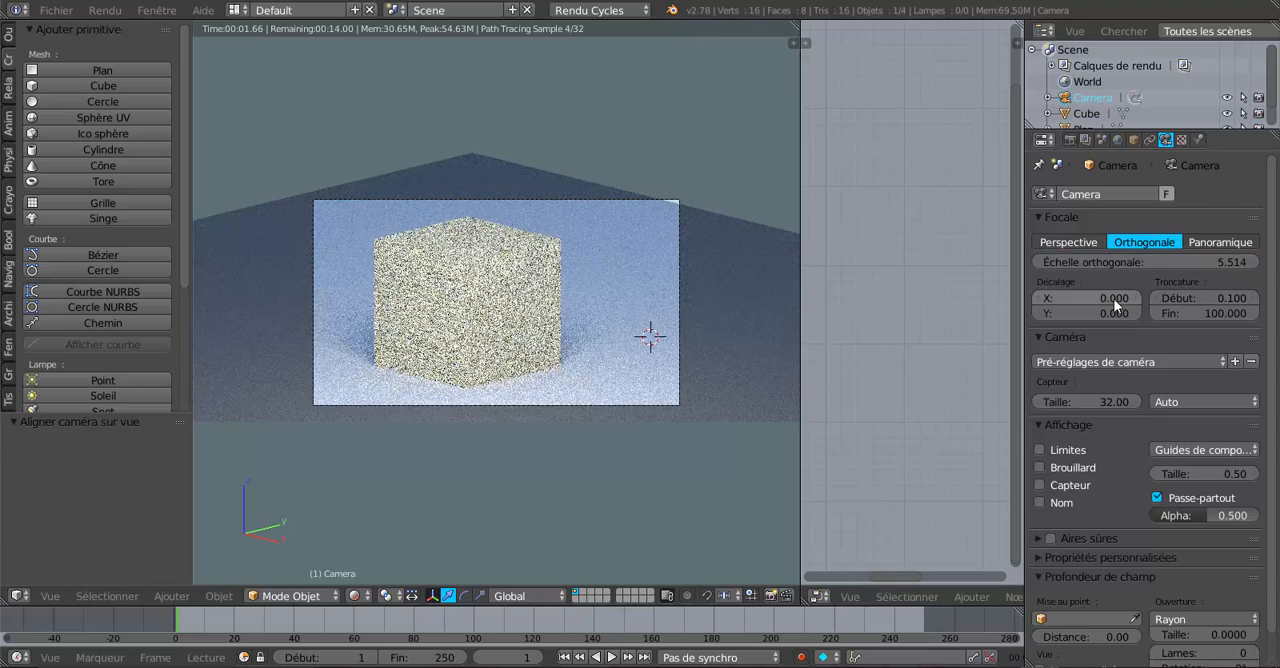
{"action": "left_click_drag", "start_coordinate": [1113, 298], "coordinate": [1100, 298]}
{"action": "scroll", "coordinate": [675, 340], "scroll_direction": "up", "scroll_amount": 3}
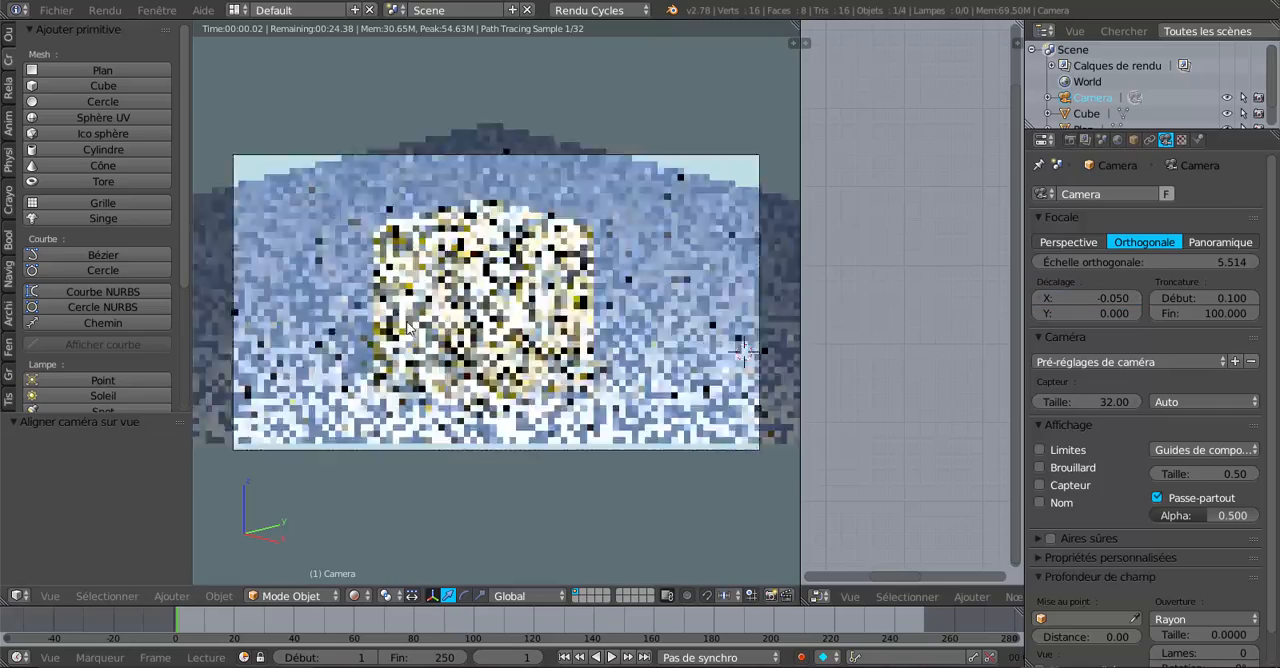
{"action": "left_click_drag", "start_coordinate": [1205, 262], "coordinate": [1178, 262]}
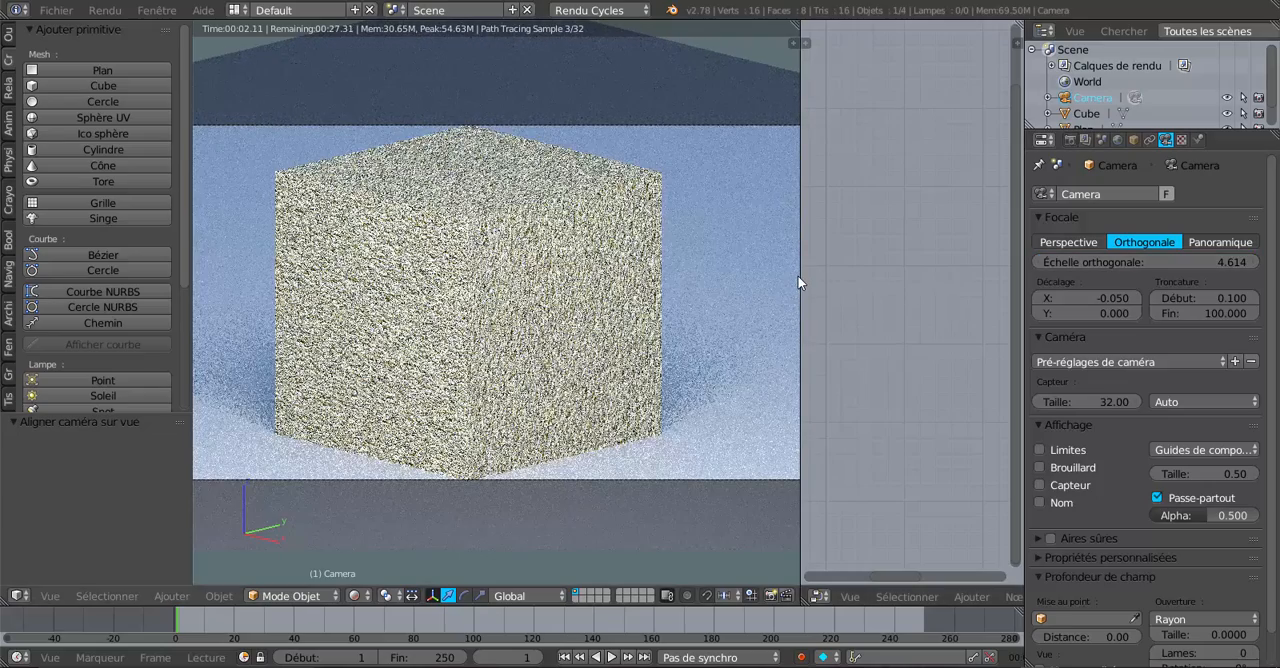
Step: Reselect the cube and examine its complete material node tree beside the rendered result
{"action": "right_click", "coordinate": [492, 325]}
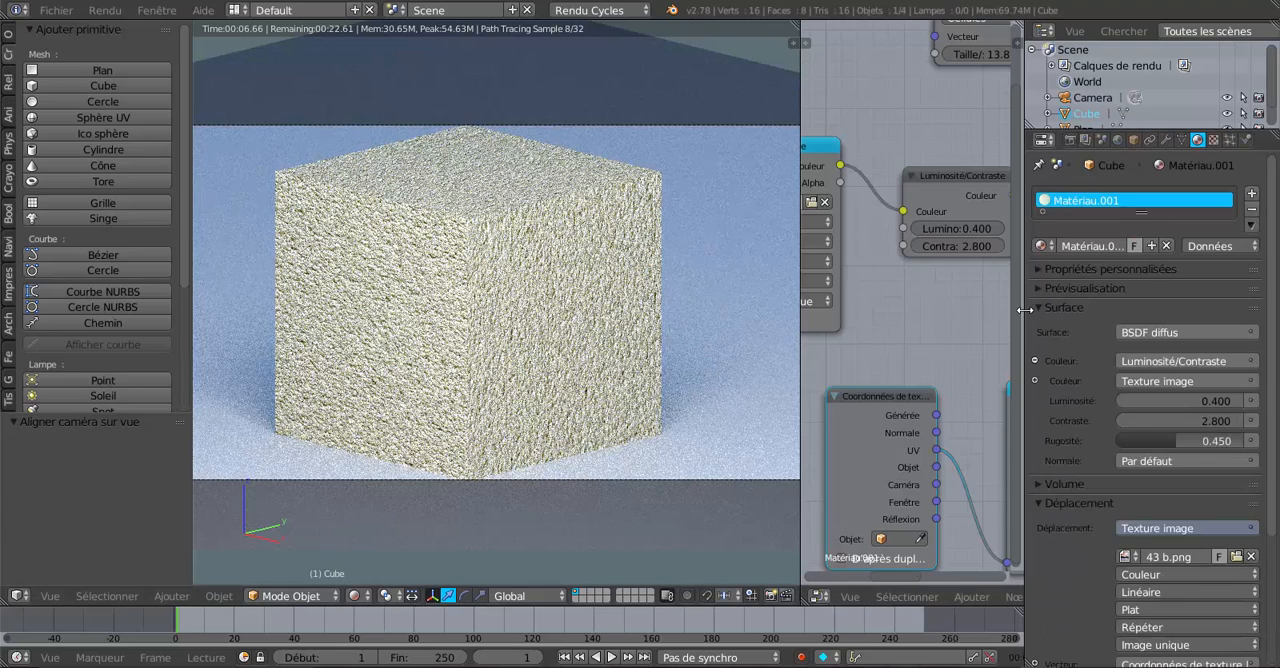
{"action": "left_click_drag", "start_coordinate": [1022, 310], "coordinate": [1238, 304]}
{"action": "scroll", "coordinate": [1149, 303], "scroll_direction": "down", "scroll_amount": 3}
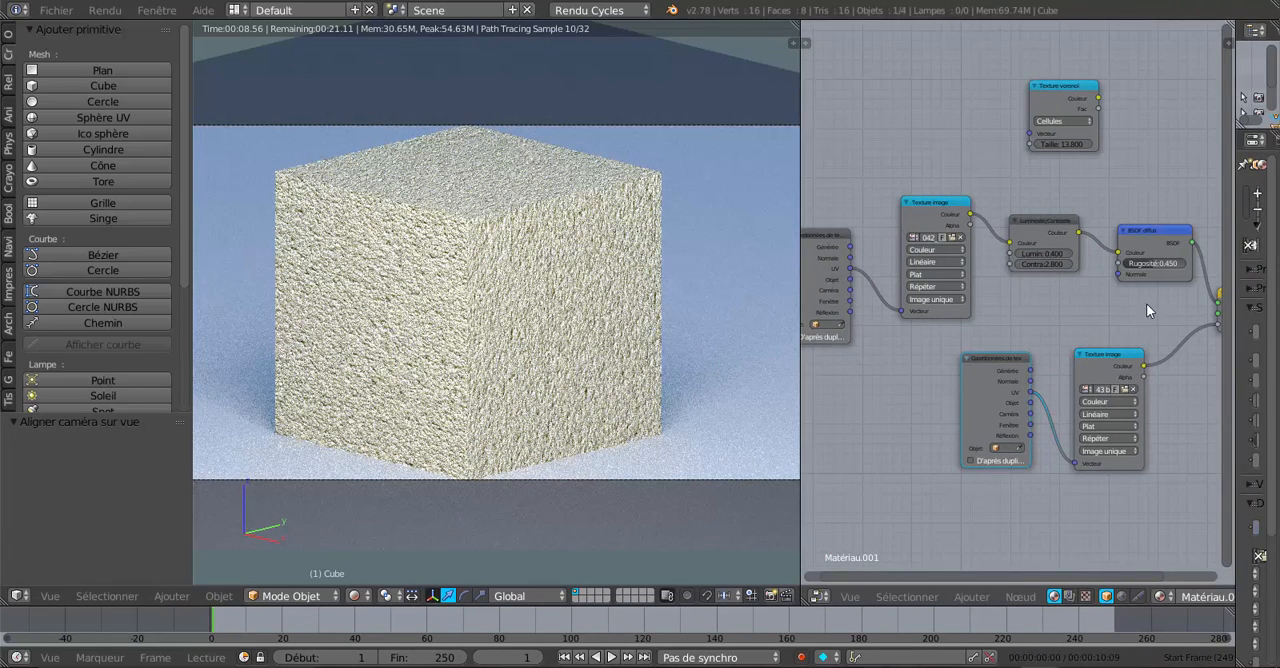
{"action": "middle_click_drag", "start_coordinate": [1146, 303], "coordinate": [1120, 303]}
{"action": "right_click", "coordinate": [1036, 96]}
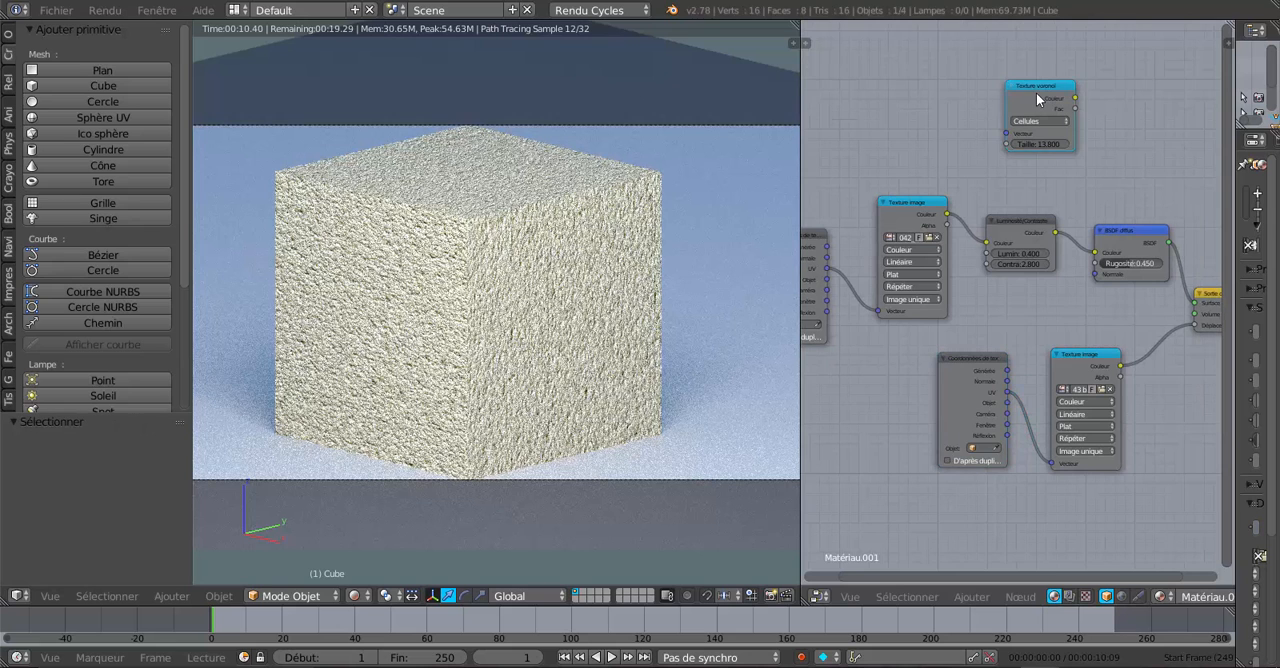
{"action": "scroll", "coordinate": [1044, 333], "scroll_direction": "down", "scroll_amount": 2}
{"action": "middle_click_drag", "start_coordinate": [1044, 333], "coordinate": [997, 255]}
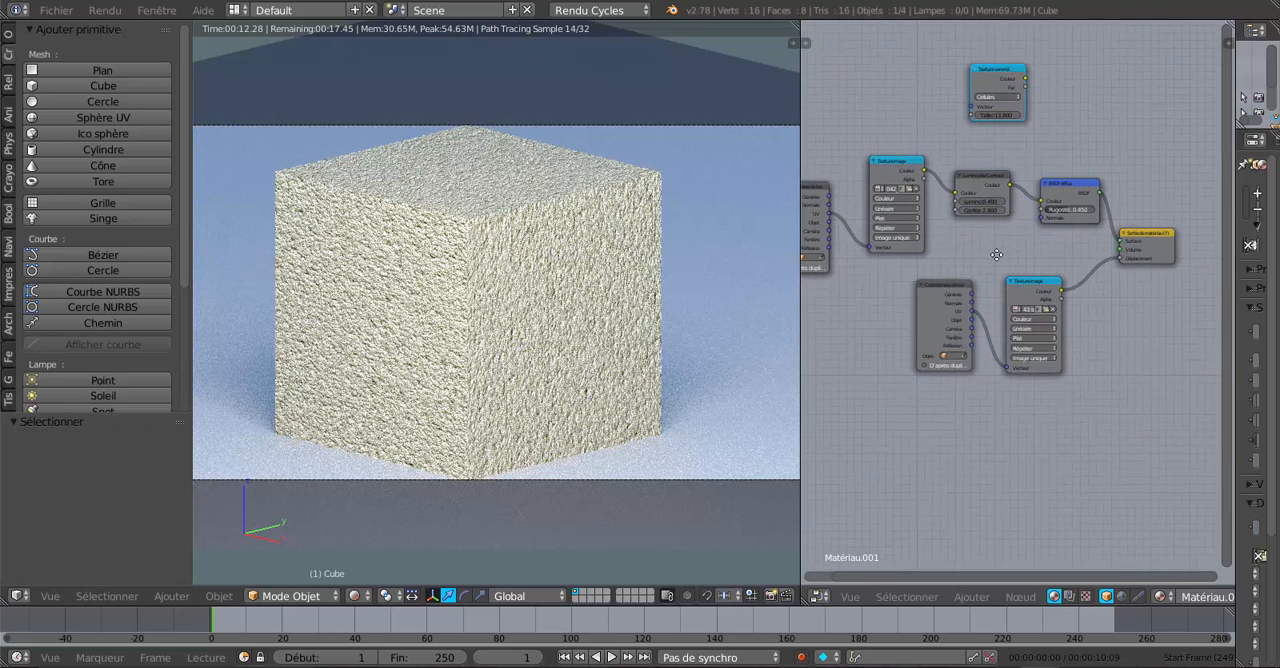
{"action": "scroll", "coordinate": [1028, 302], "scroll_direction": "up", "scroll_amount": 1}
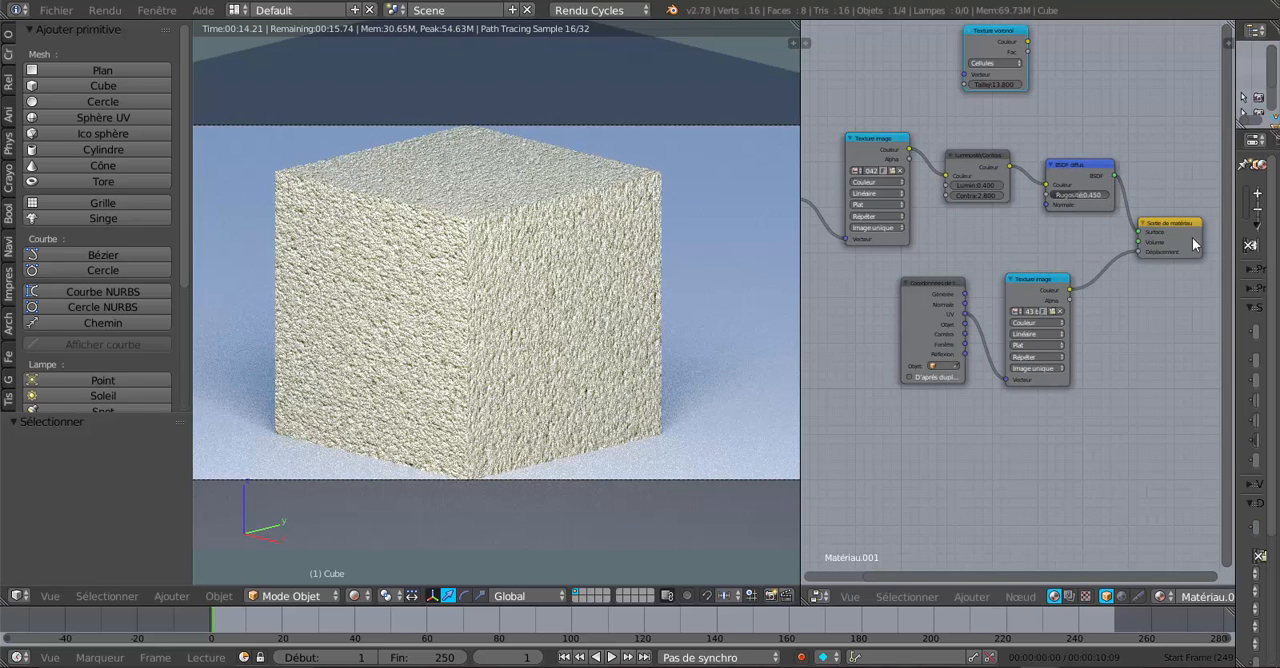
Step: Lower the material output node slightly and disconnect the bump image texture from its Déplacement socket
{"action": "right_click_drag", "start_coordinate": [1179, 224], "coordinate": [1184, 256]}
{"action": "scroll", "coordinate": [1000, 246], "scroll_direction": "down", "scroll_amount": 1}
{"action": "middle_click_drag", "start_coordinate": [1000, 246], "coordinate": [1080, 262]}
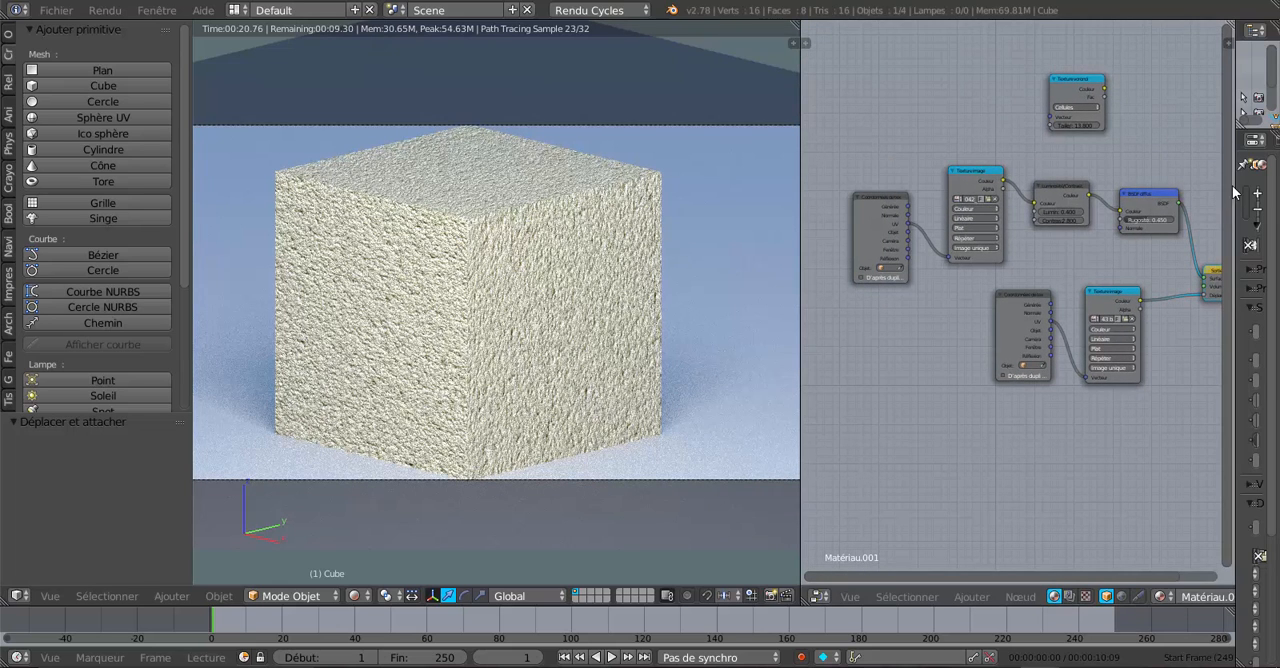
{"action": "middle_click_drag", "start_coordinate": [1110, 283], "coordinate": [976, 281]}
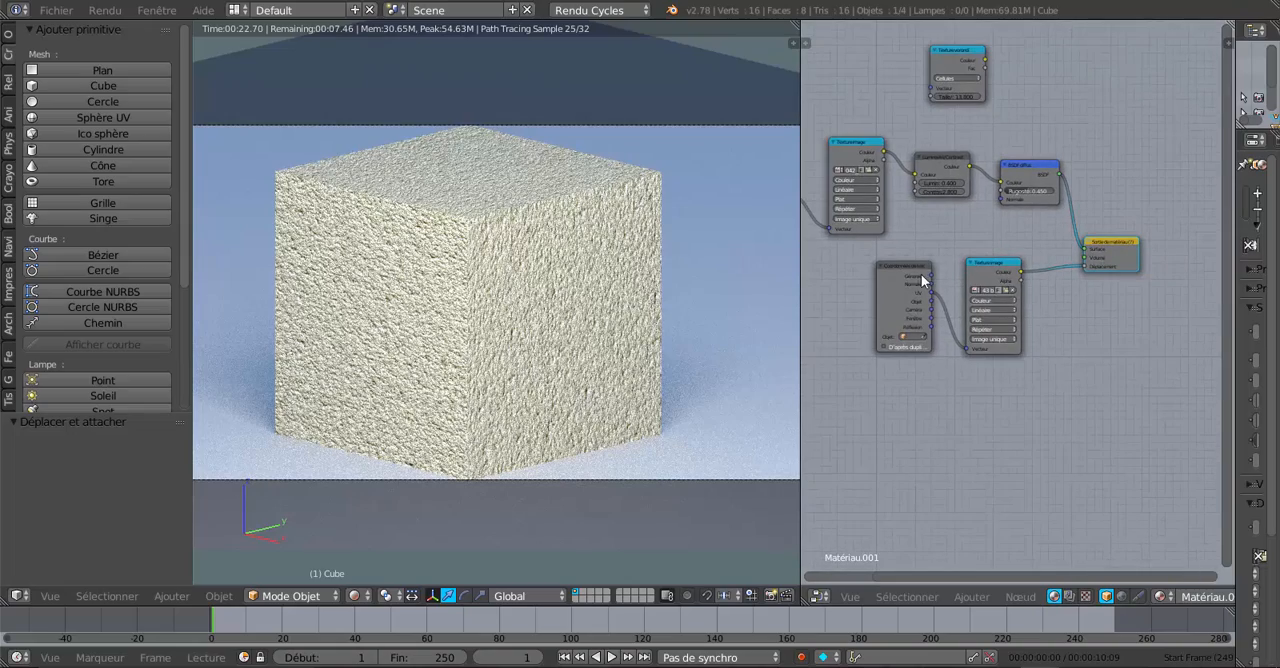
{"action": "scroll", "coordinate": [521, 392], "scroll_direction": "up", "scroll_amount": 4}
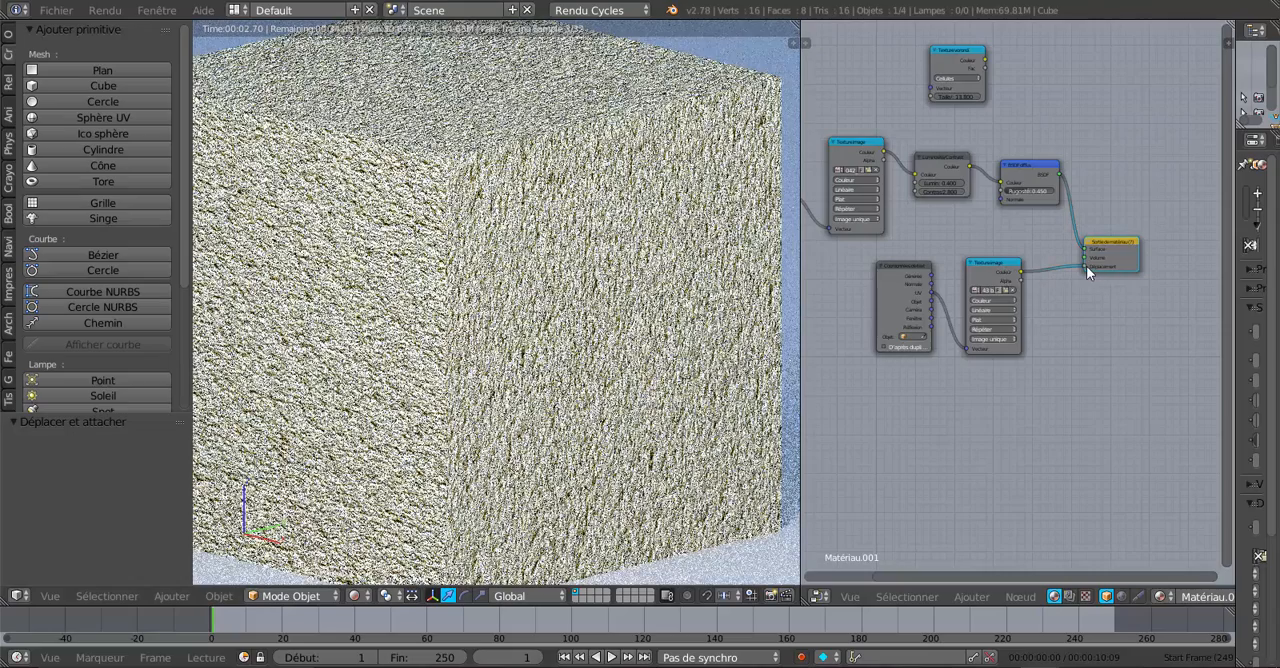
{"action": "left_click_drag", "start_coordinate": [1086, 266], "coordinate": [1046, 461]}
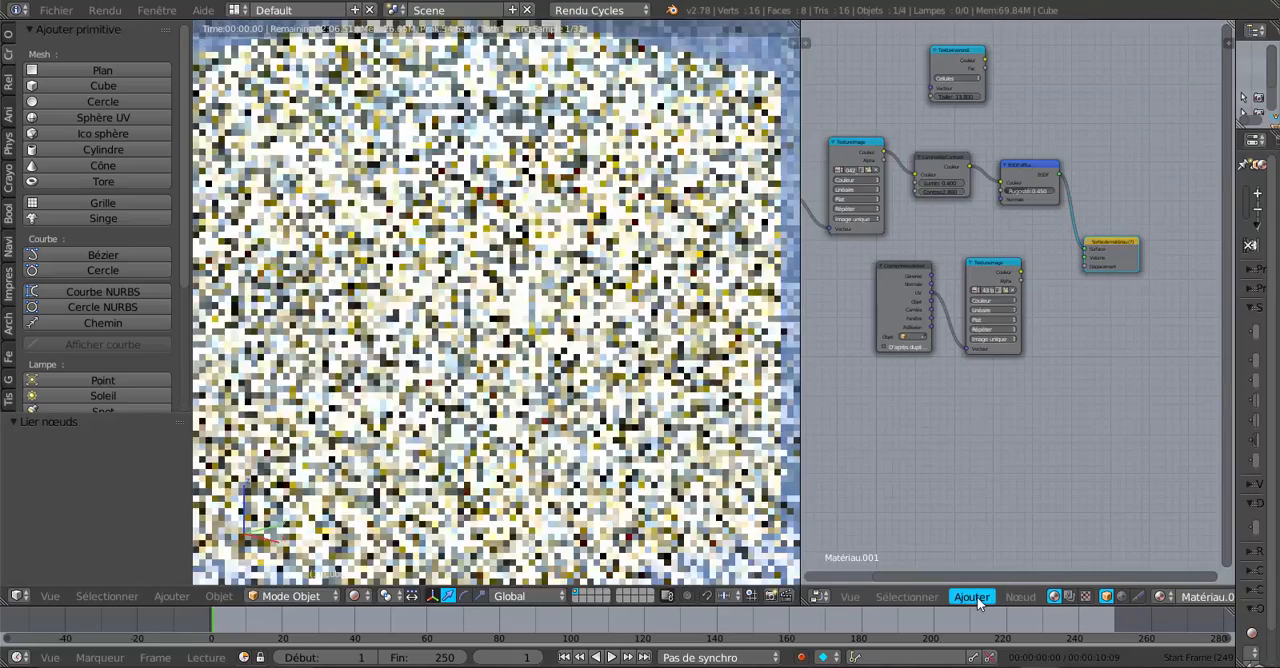
Step: Add a Texture bruit node, make room beside the bump image nodes, and connect its Couleur output to Déplacement
{"action": "left_click", "coordinate": [975, 597]}
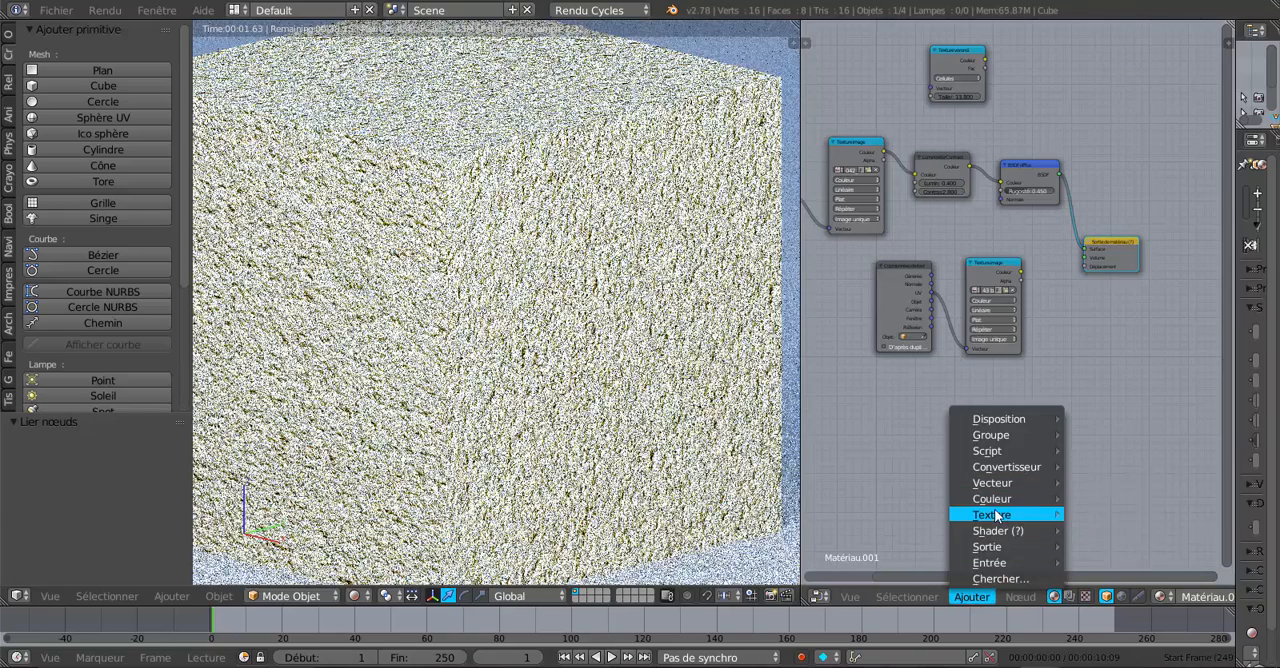
{"action": "mouse_move", "coordinate": [996, 516]}
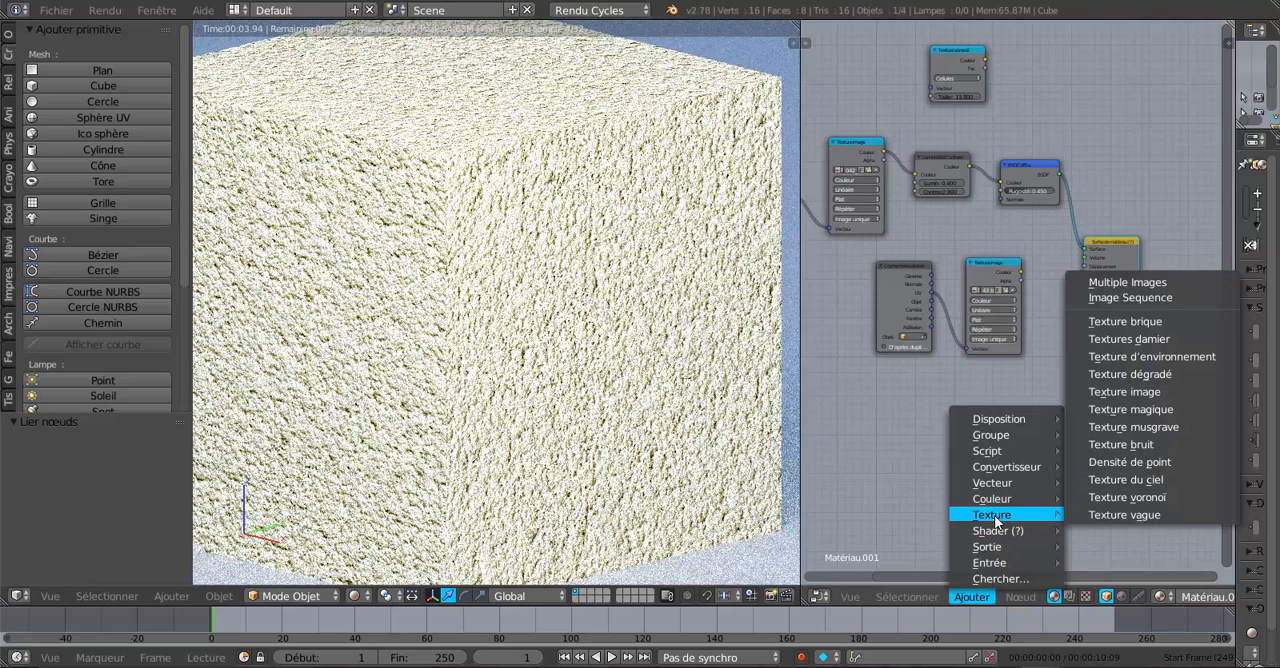
{"action": "left_click", "coordinate": [1115, 441]}
{"action": "left_click", "coordinate": [1058, 329]}
{"action": "left_click_drag", "start_coordinate": [903, 268], "coordinate": [855, 292]}
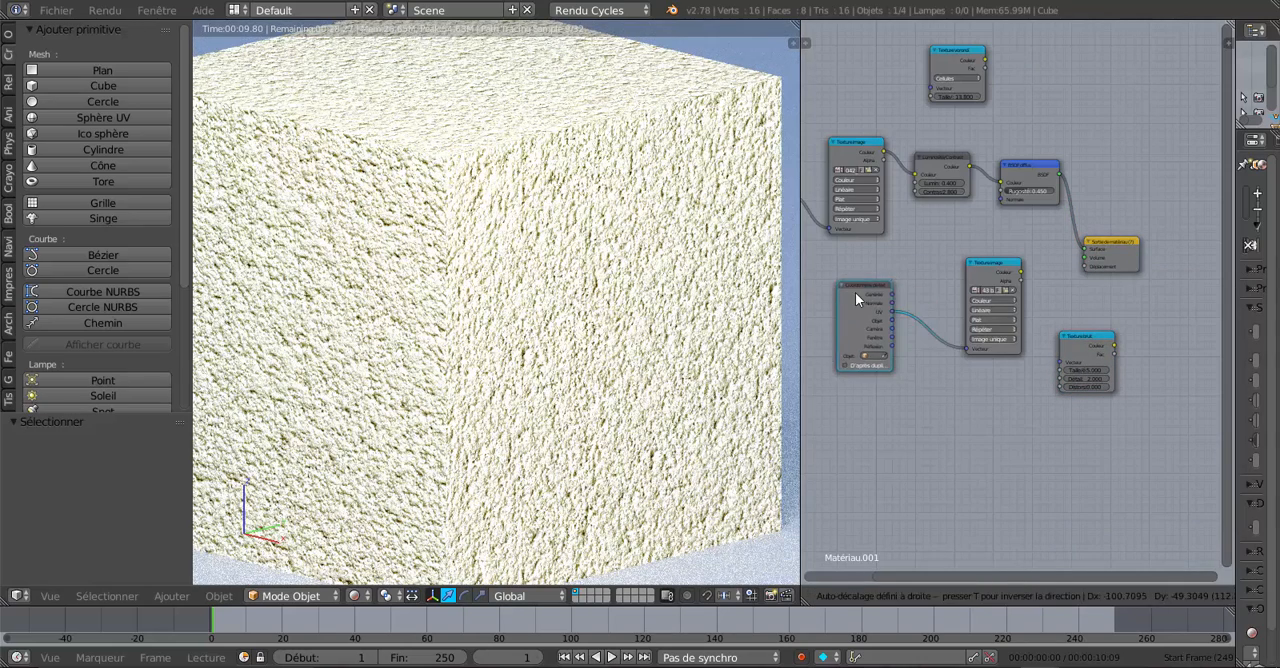
{"action": "left_click_drag", "start_coordinate": [976, 262], "coordinate": [918, 275]}
{"action": "left_click_drag", "start_coordinate": [1078, 341], "coordinate": [1082, 265]}
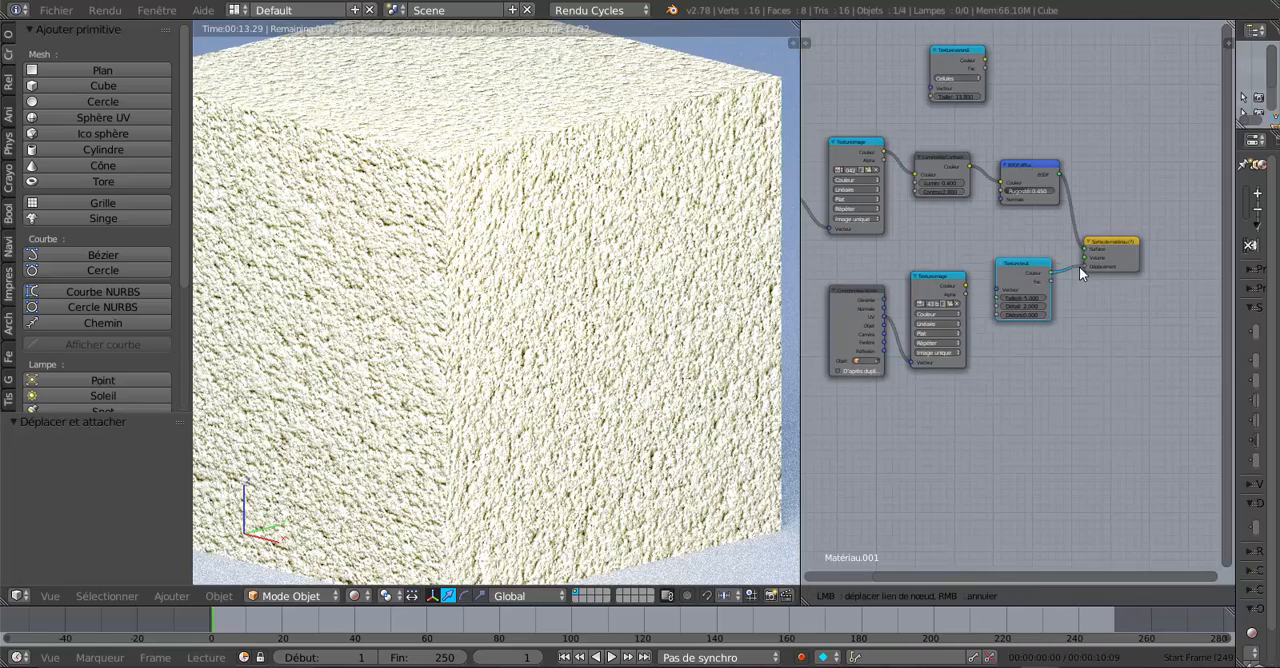
Step: Set the Texture bruit node's scale to 6.800, detail to 10.200 and distortion to 10.200
{"action": "scroll", "coordinate": [1079, 374], "scroll_direction": "up", "scroll_amount": 1}
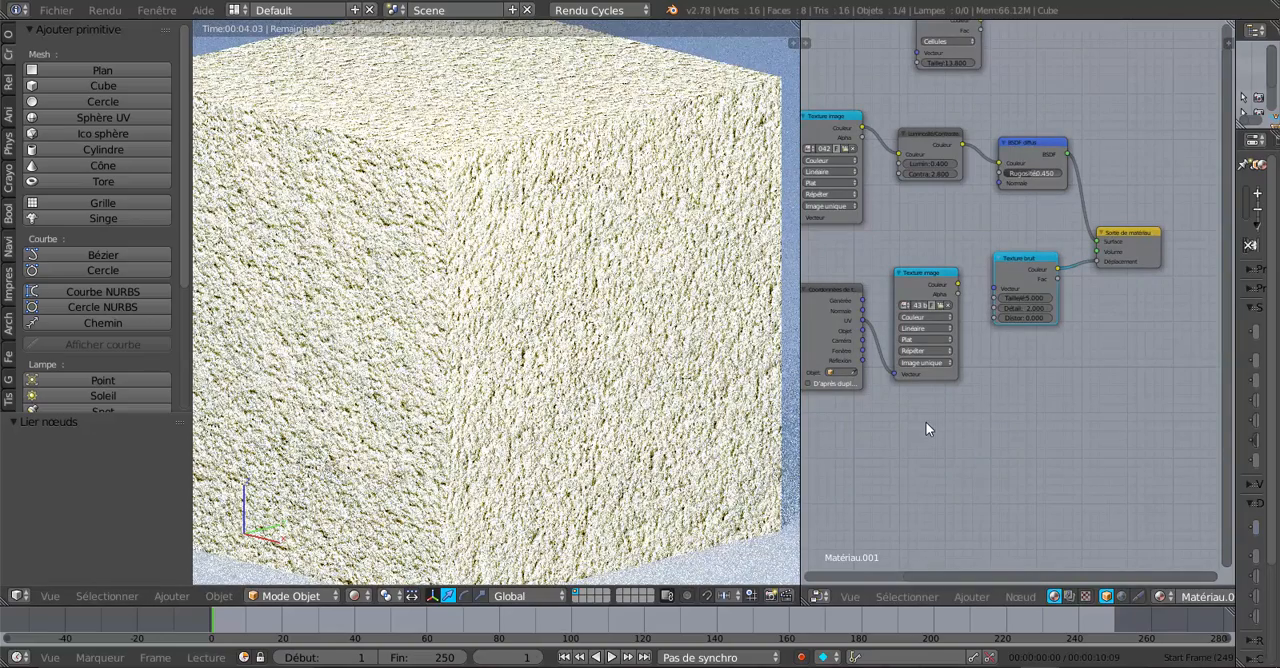
{"action": "scroll", "coordinate": [993, 428], "scroll_direction": "up", "scroll_amount": 3}
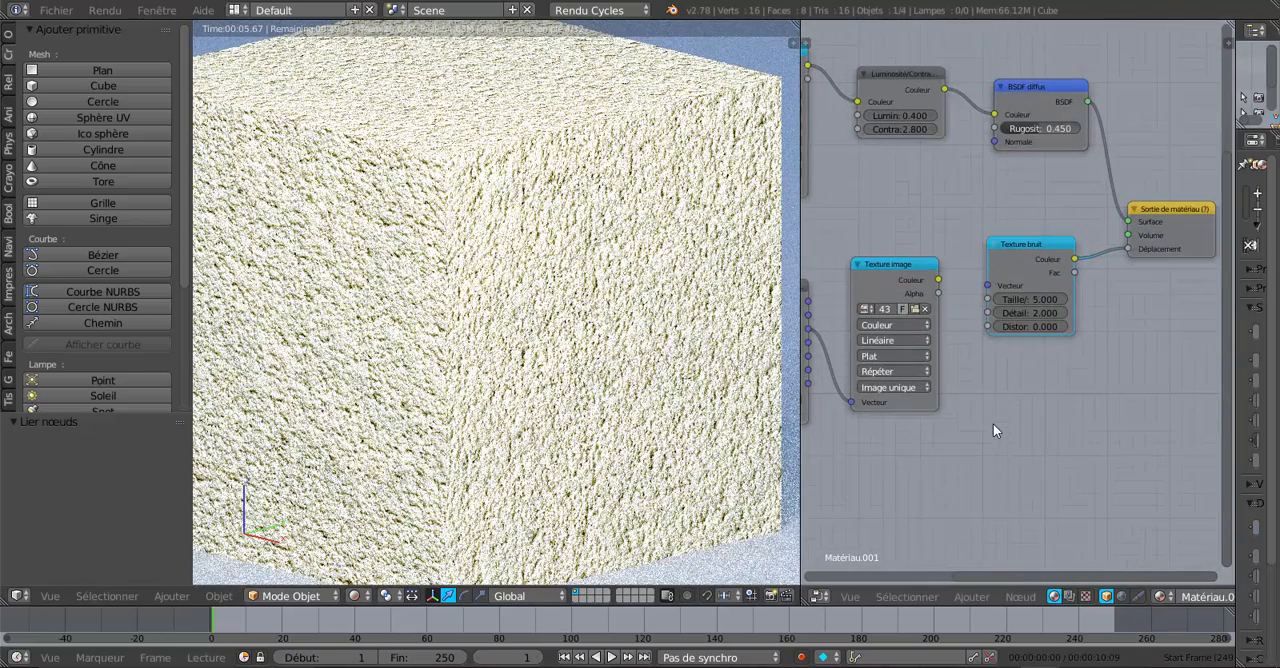
{"action": "scroll", "coordinate": [1032, 305], "scroll_direction": "up", "scroll_amount": 1}
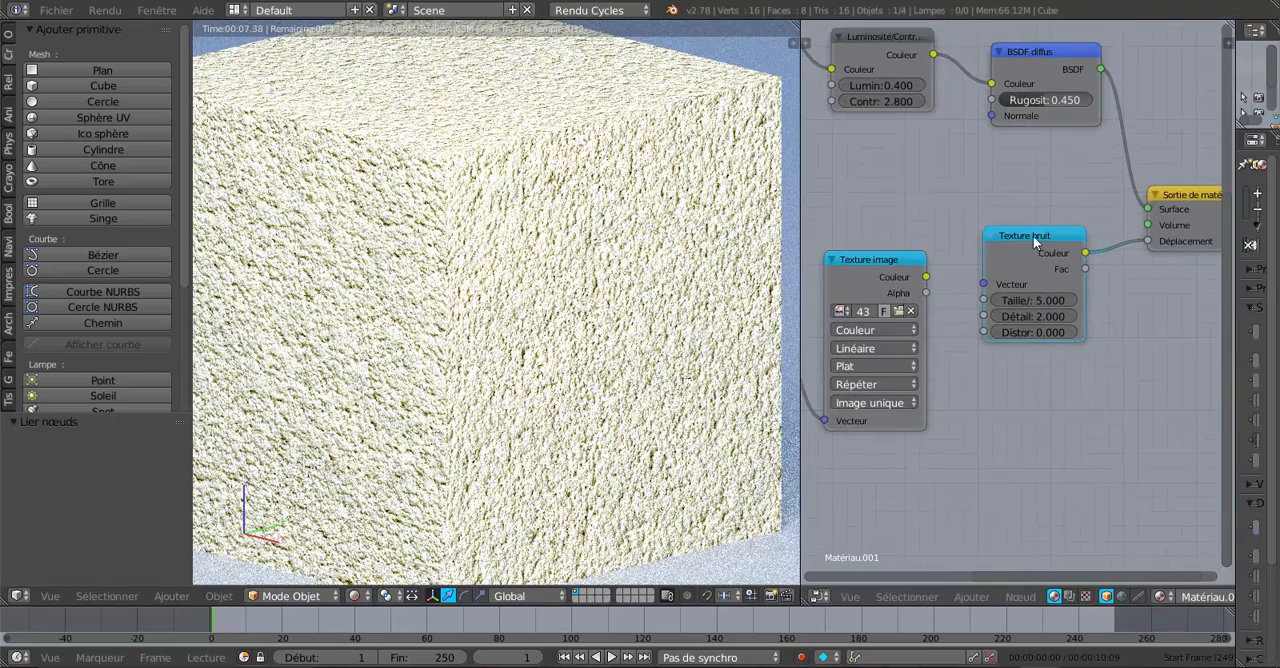
{"action": "left_click_drag", "start_coordinate": [1033, 236], "coordinate": [1024, 239]}
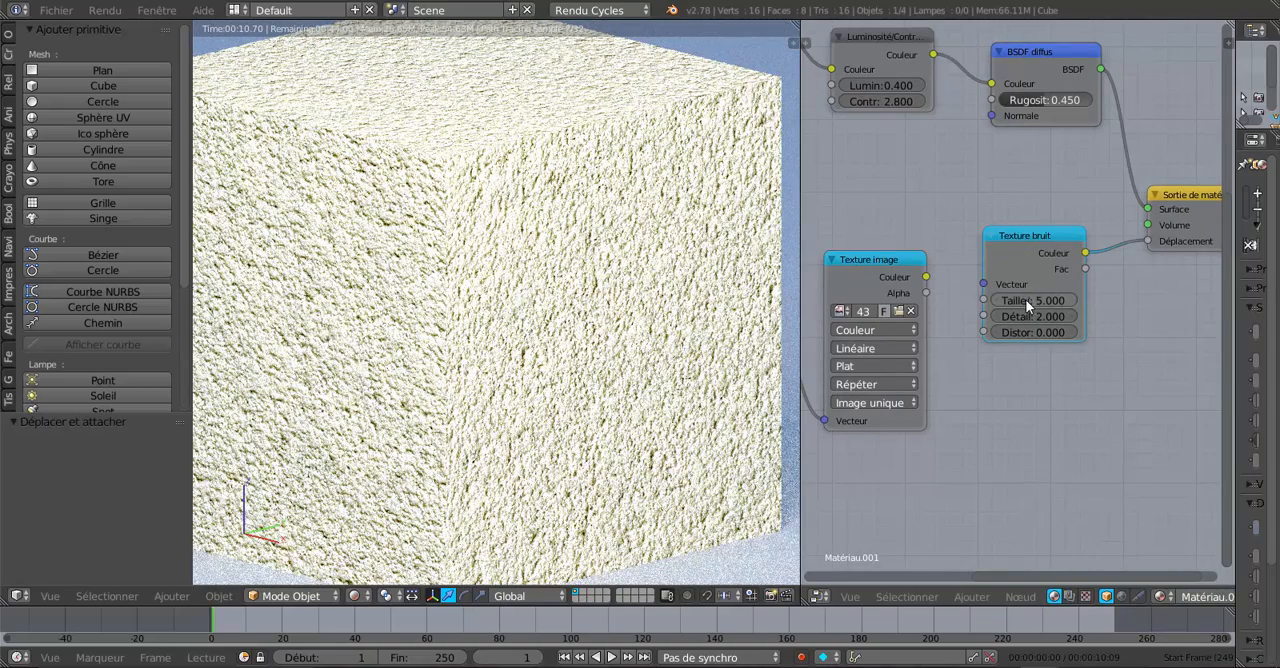
{"action": "left_click_drag", "start_coordinate": [1031, 299], "coordinate": [1034, 337]}
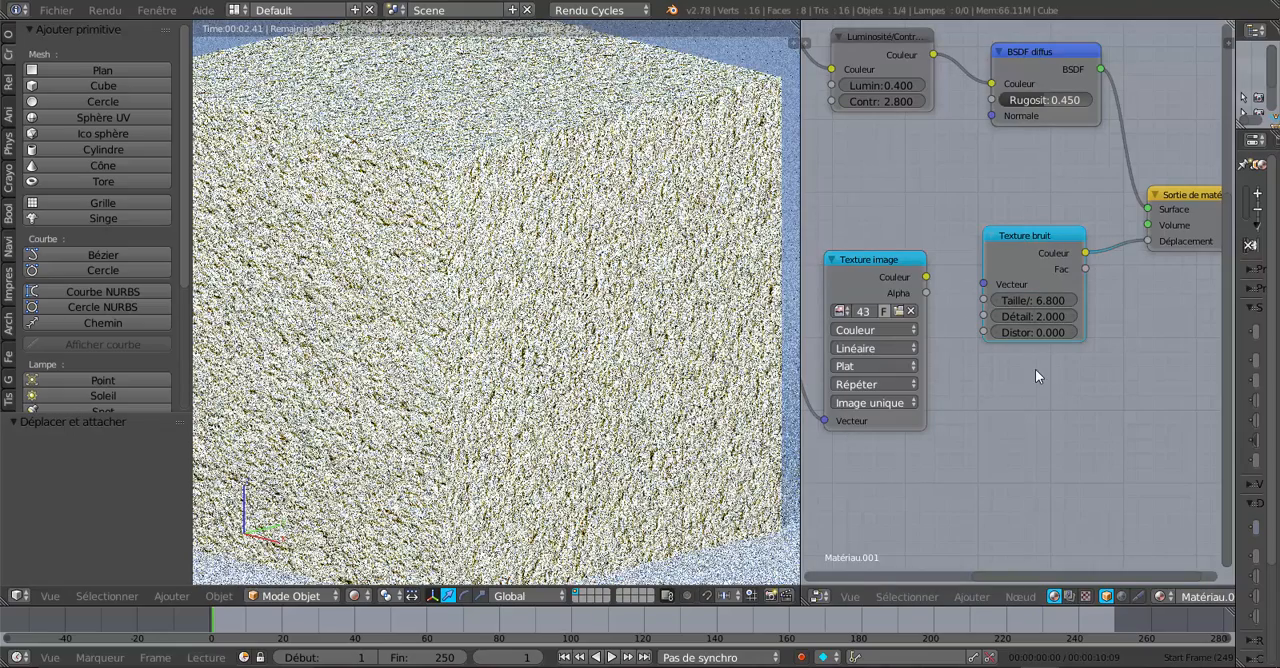
{"action": "left_click_drag", "start_coordinate": [1024, 317], "coordinate": [1072, 316]}
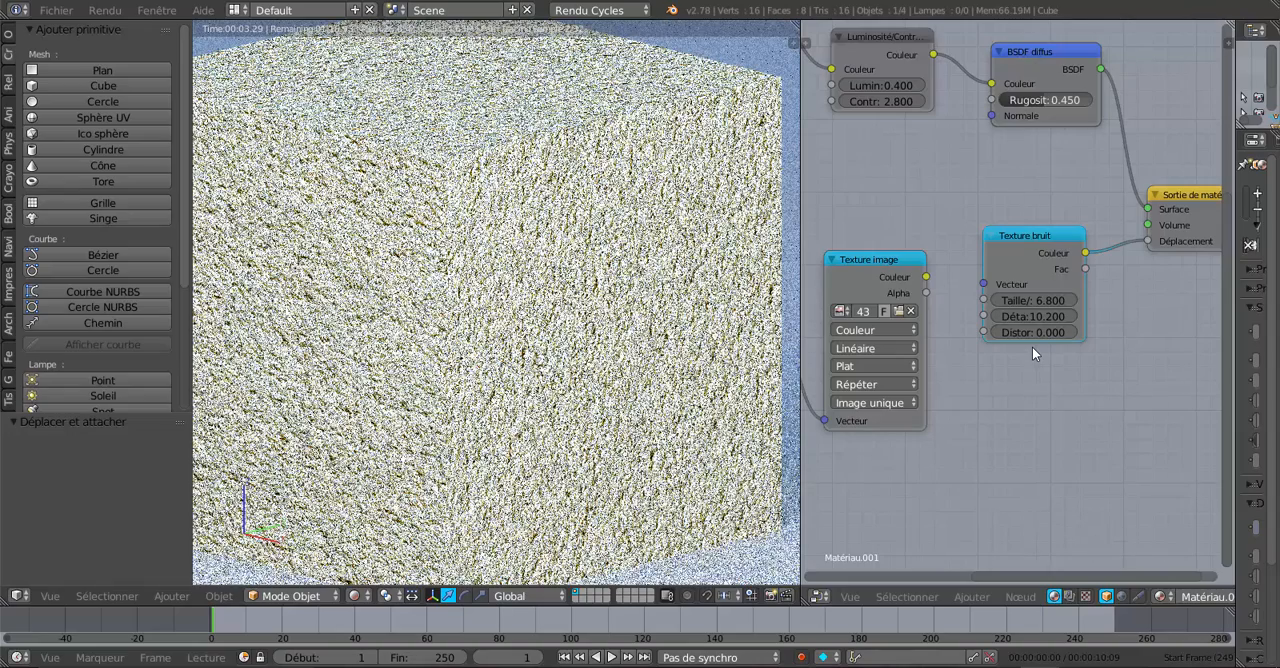
{"action": "left_click_drag", "start_coordinate": [1031, 331], "coordinate": [1075, 331]}
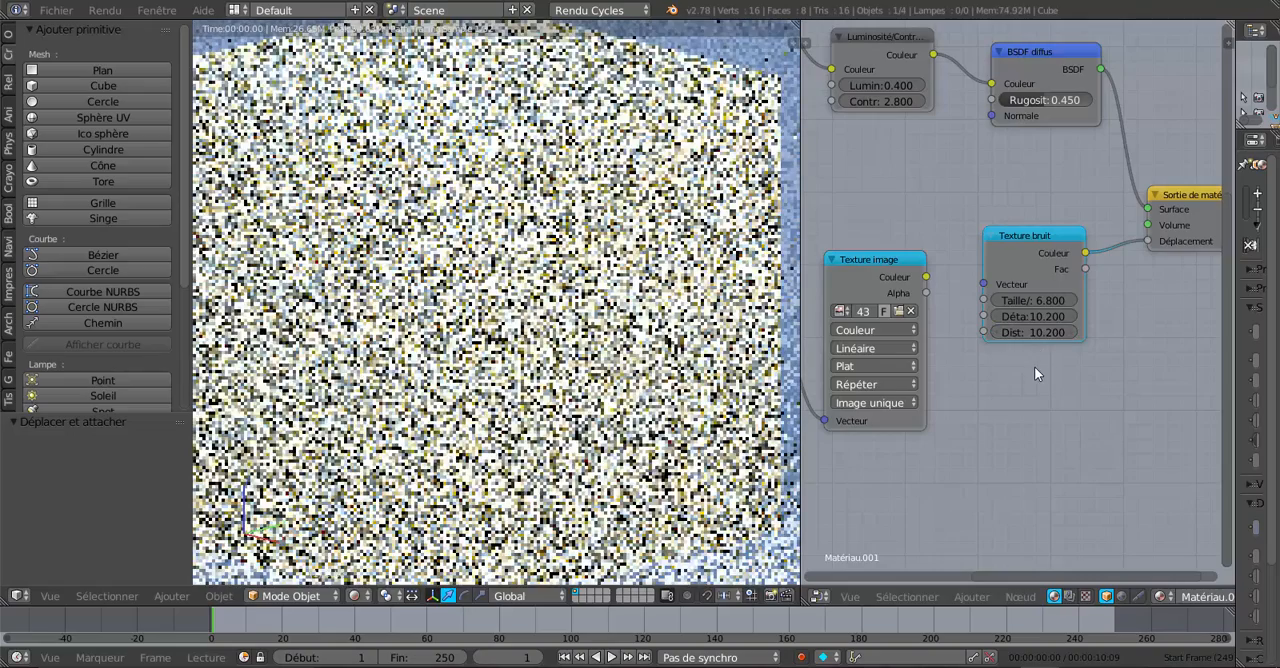
Step: Examine the node layout around the output and delete the Texture bruit node
{"action": "scroll", "coordinate": [1034, 366], "scroll_direction": "down", "scroll_amount": 3}
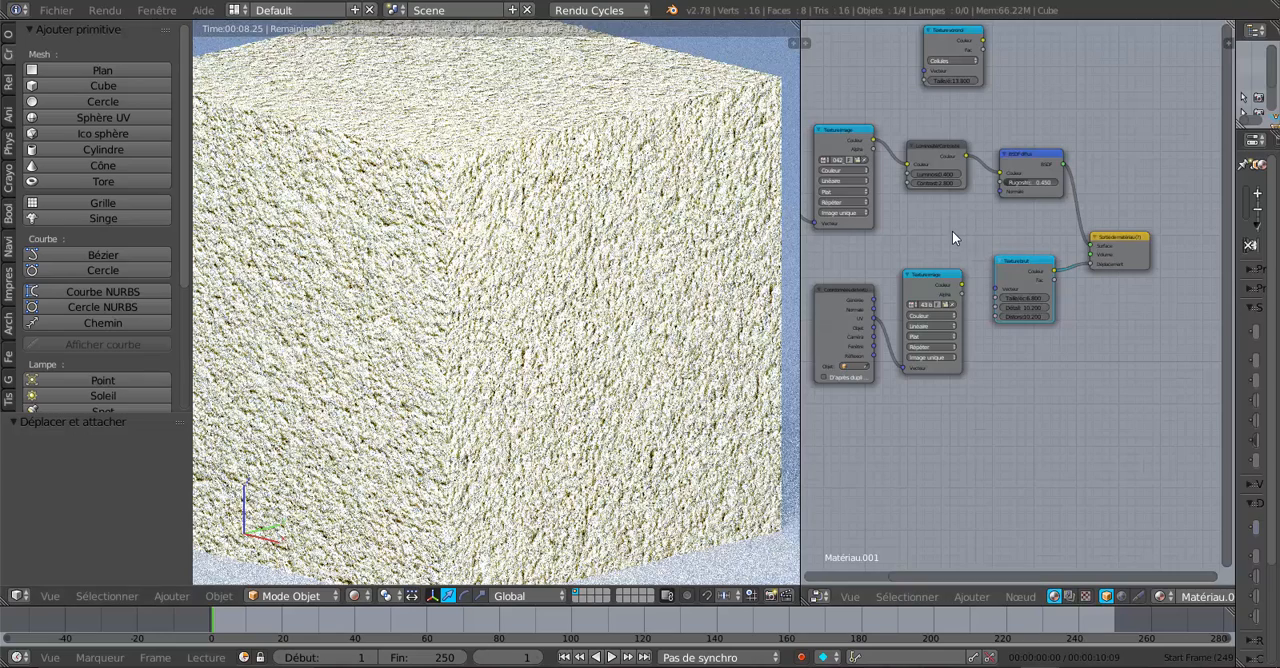
{"action": "middle_click_drag", "start_coordinate": [960, 232], "coordinate": [1000, 226]}
{"action": "scroll", "coordinate": [1030, 320], "scroll_direction": "up", "scroll_amount": 3}
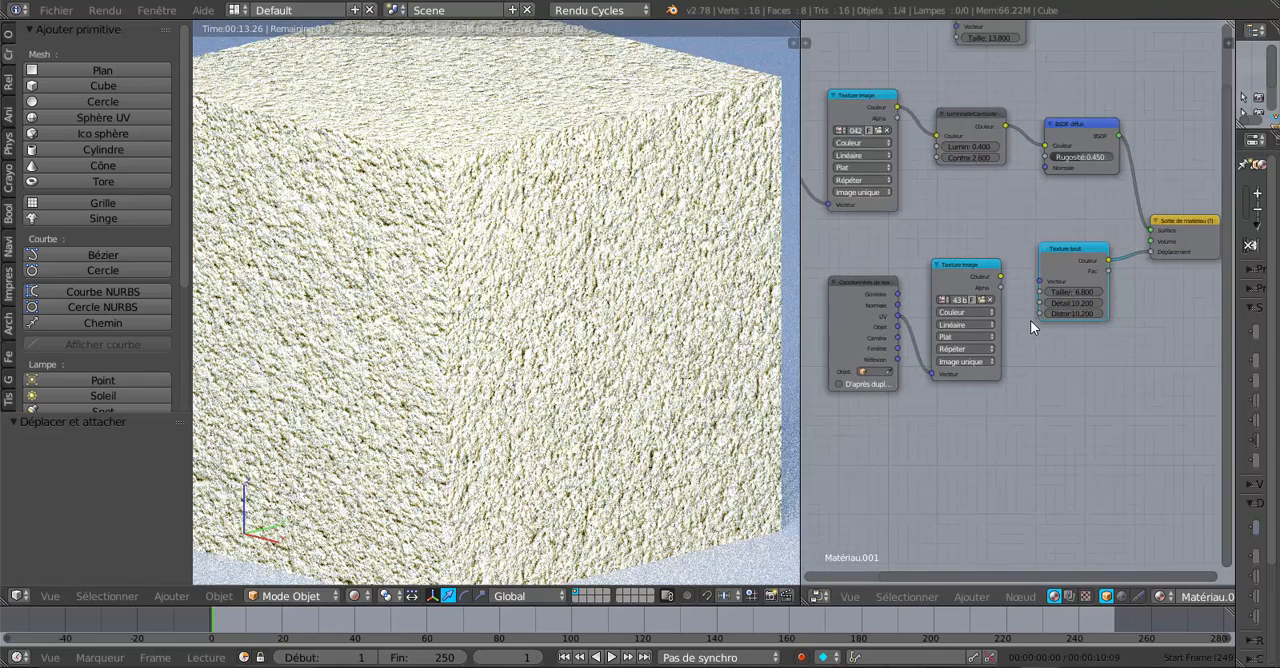
{"action": "scroll", "coordinate": [1105, 322], "scroll_direction": "up", "scroll_amount": 3}
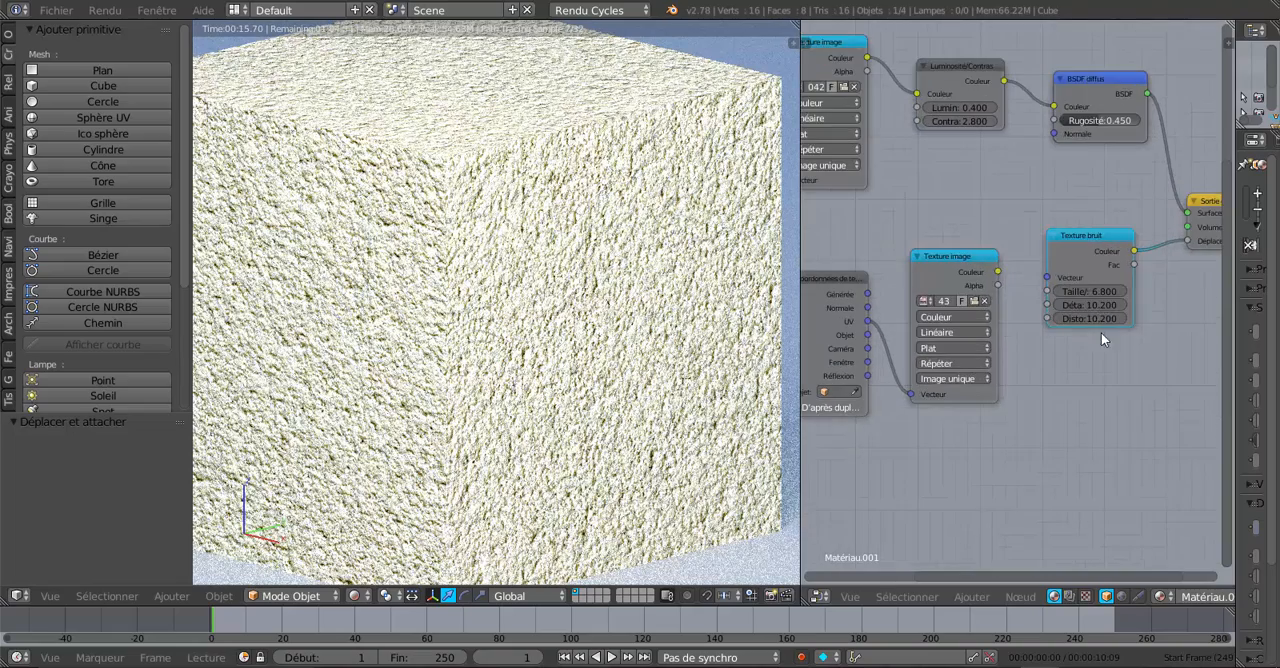
{"action": "middle_click_drag", "start_coordinate": [1098, 332], "coordinate": [1036, 330]}
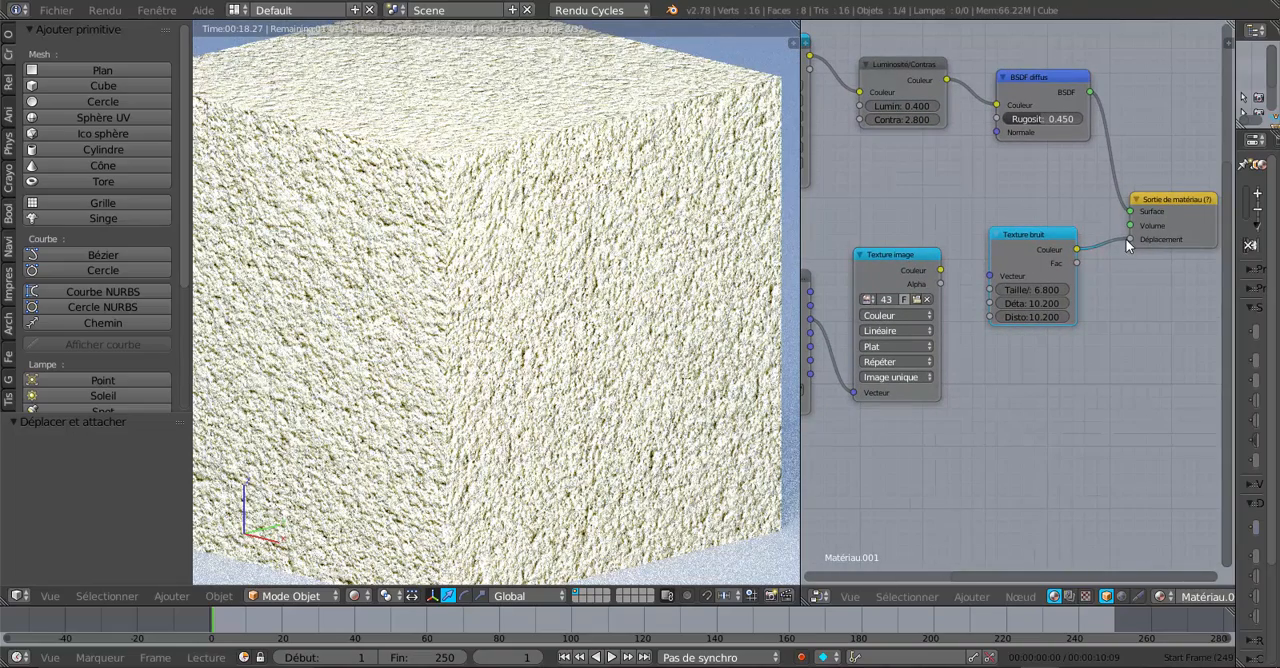
{"action": "key", "text": "x"}
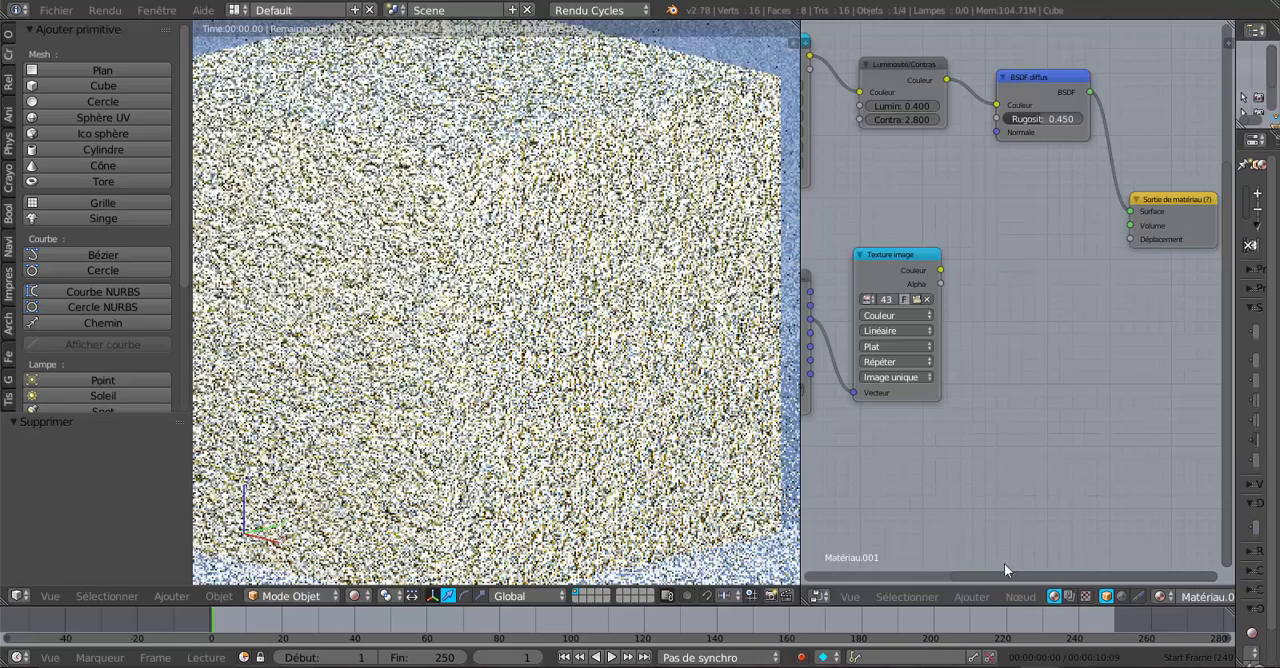
Step: Add a Texture brique node beside the bump image texture and connect its Couleur output to the material output's Déplacement
{"action": "left_click", "coordinate": [971, 596]}
{"action": "mouse_move", "coordinate": [993, 514]}
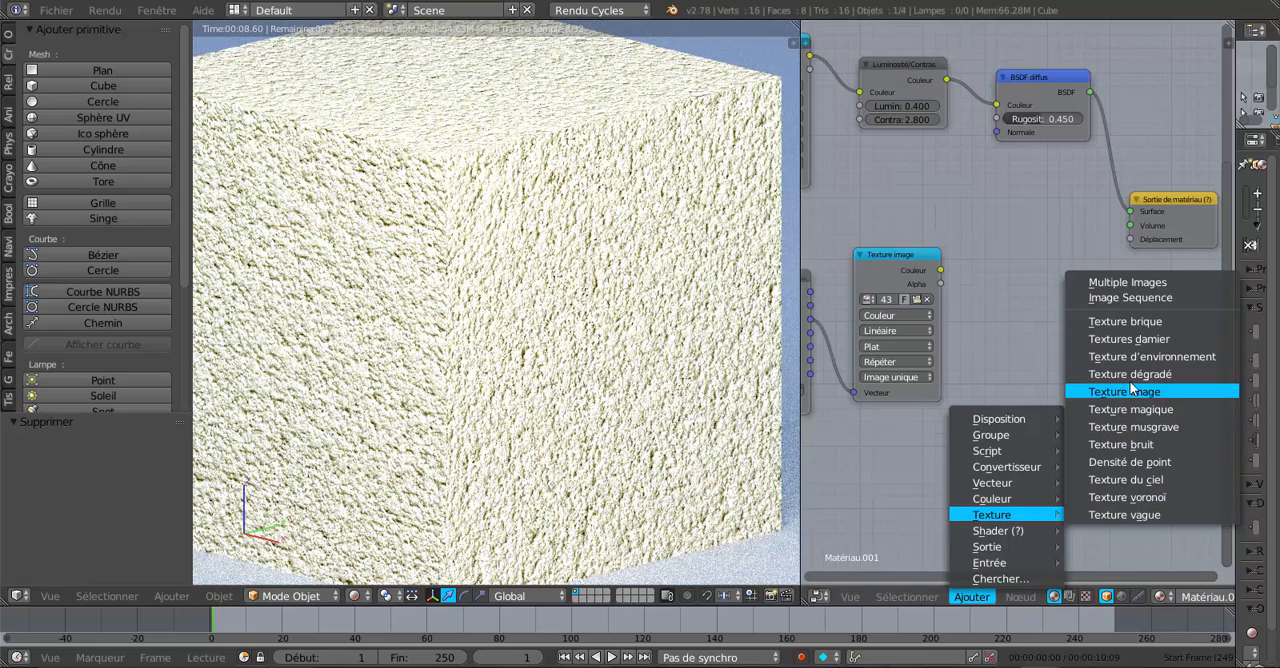
{"action": "left_click", "coordinate": [1127, 321]}
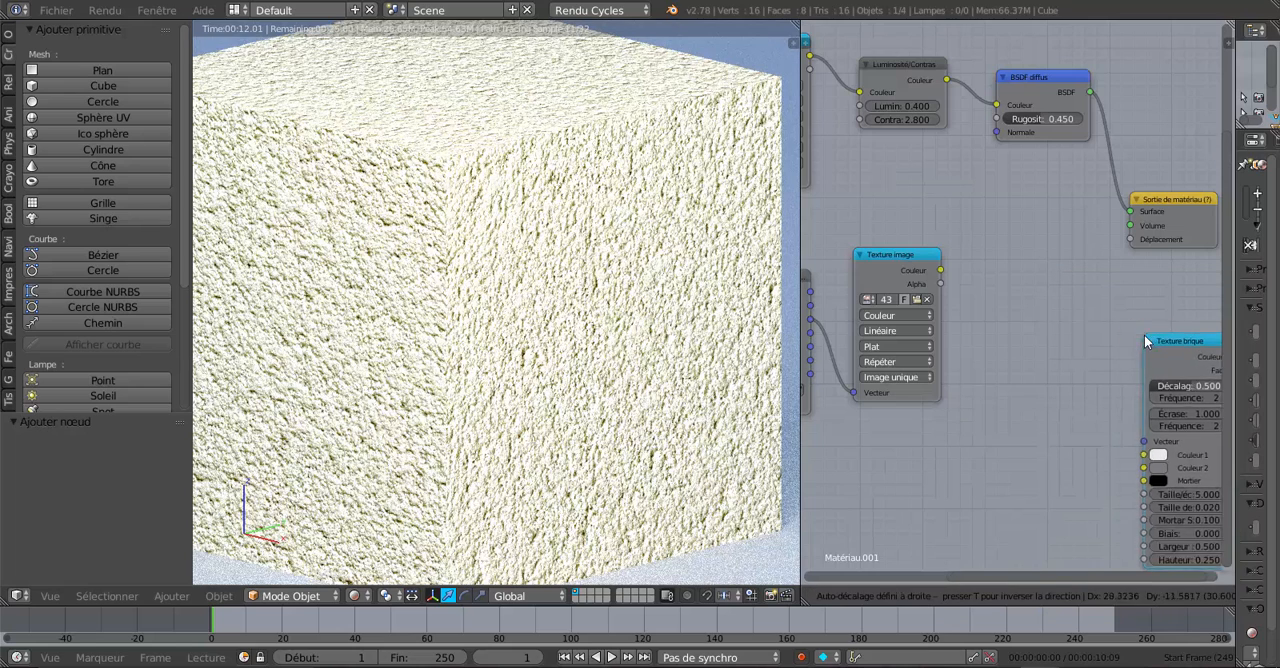
{"action": "left_click", "coordinate": [981, 222]}
{"action": "left_click_drag", "start_coordinate": [1073, 243], "coordinate": [1130, 240]}
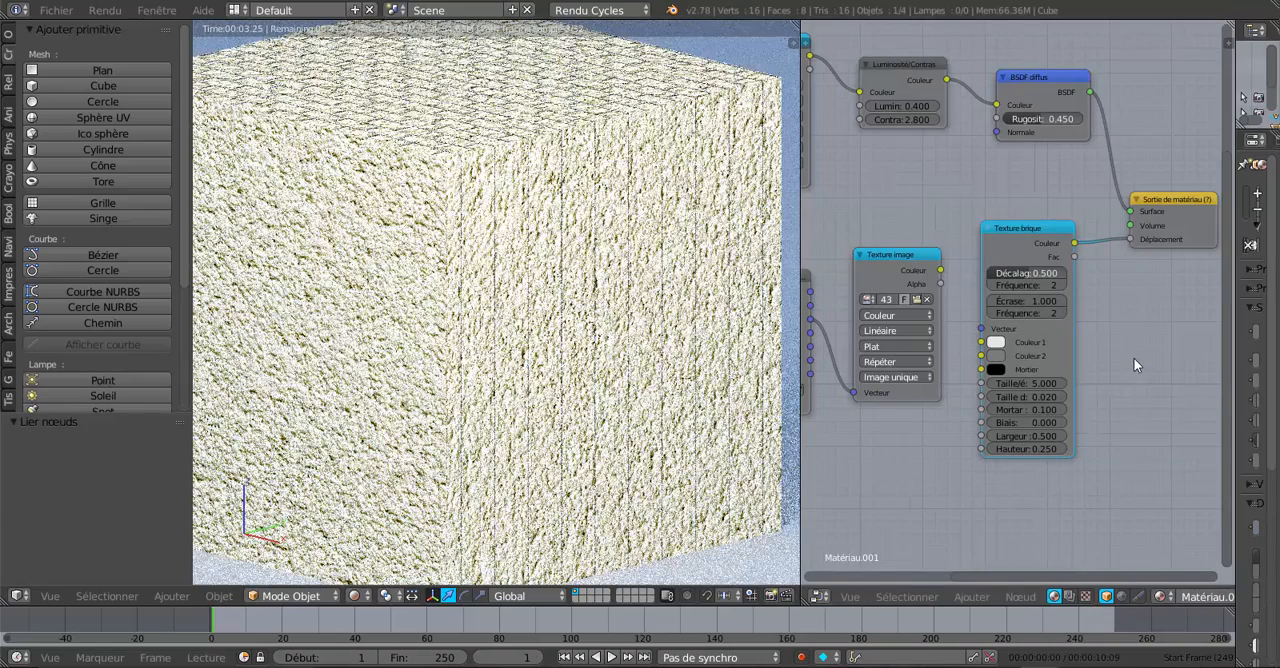
Step: Inspect the brick relief on the cube's faces and set the Texture brique node's Décalage to 0.783
{"action": "scroll", "coordinate": [1135, 365], "scroll_direction": "up", "scroll_amount": 2}
{"action": "scroll", "coordinate": [1135, 365], "scroll_direction": "up", "scroll_amount": 1}
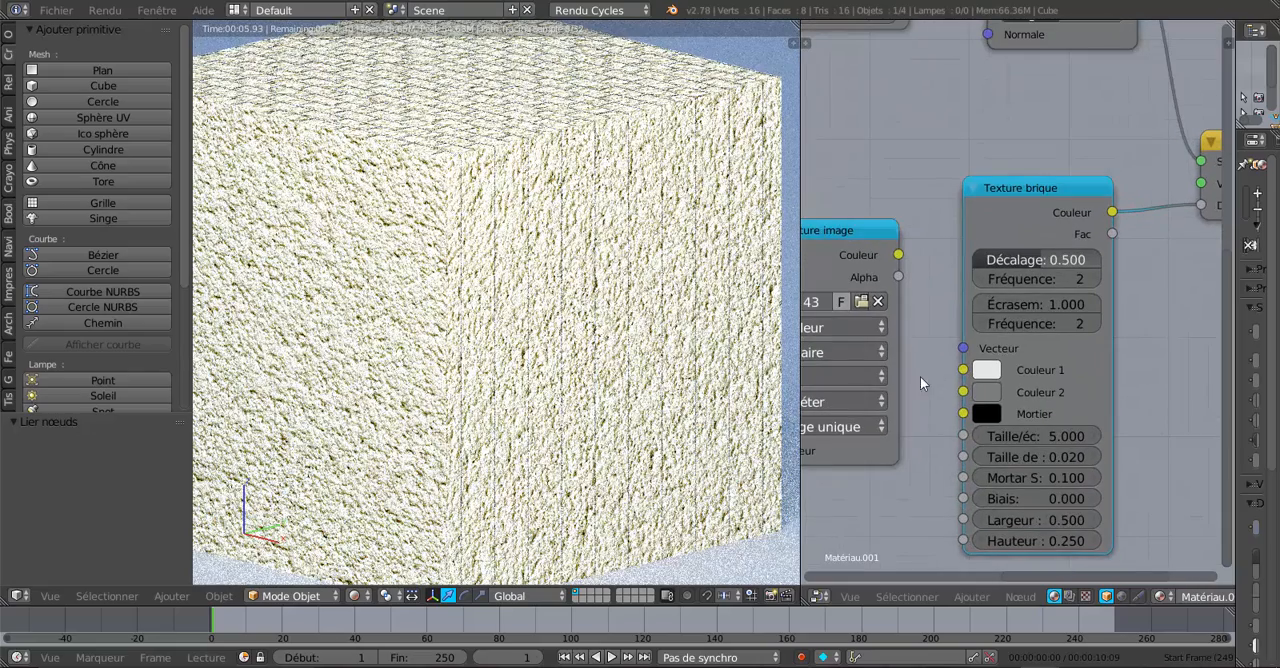
{"action": "scroll", "coordinate": [610, 410], "scroll_direction": "down", "scroll_amount": 5}
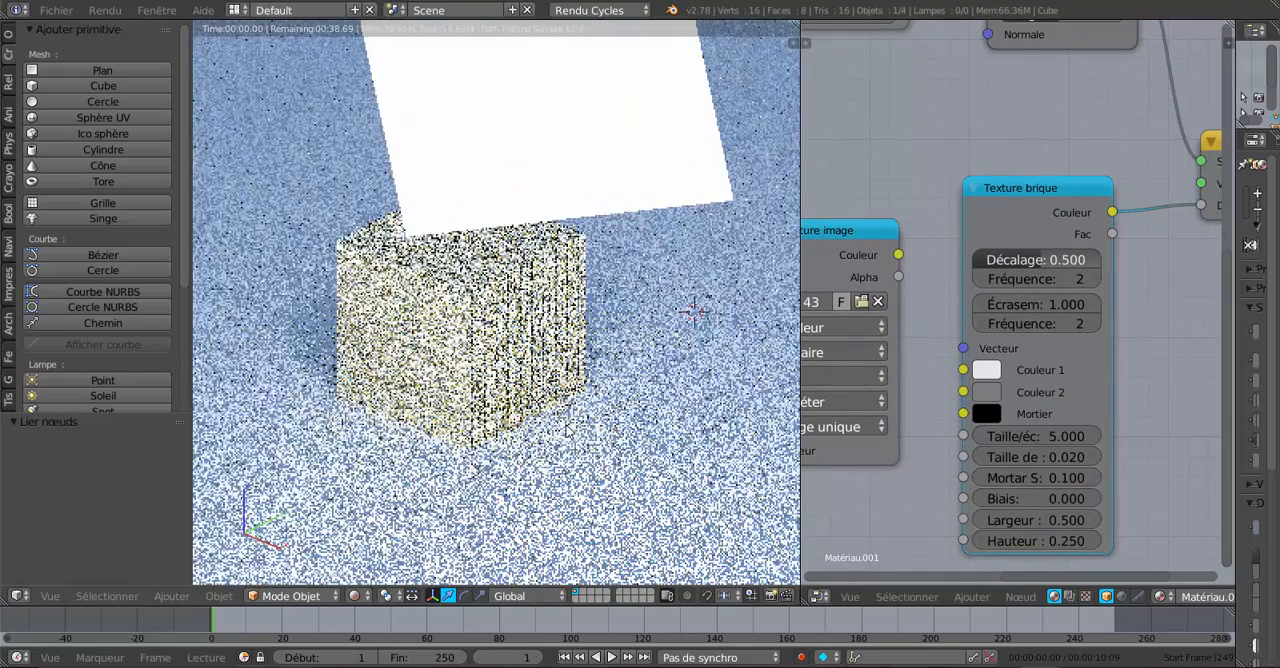
{"action": "scroll", "coordinate": [614, 430], "scroll_direction": "up", "scroll_amount": 3}
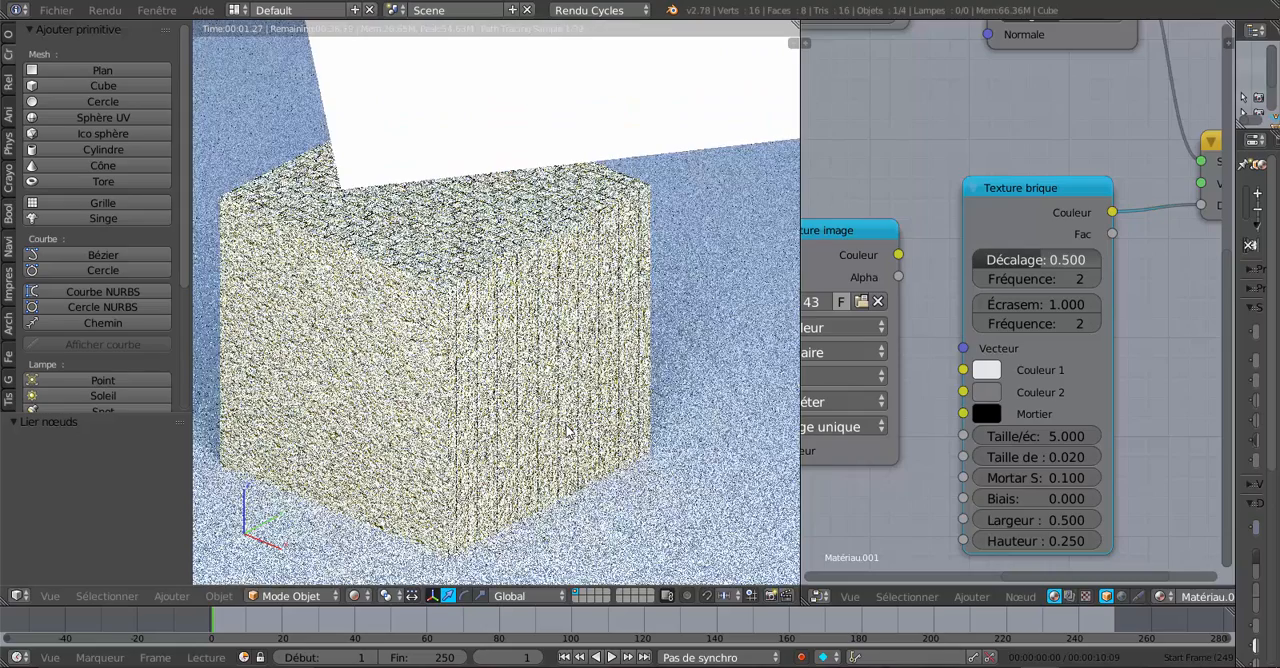
{"action": "scroll", "coordinate": [567, 430], "scroll_direction": "up", "scroll_amount": 6}
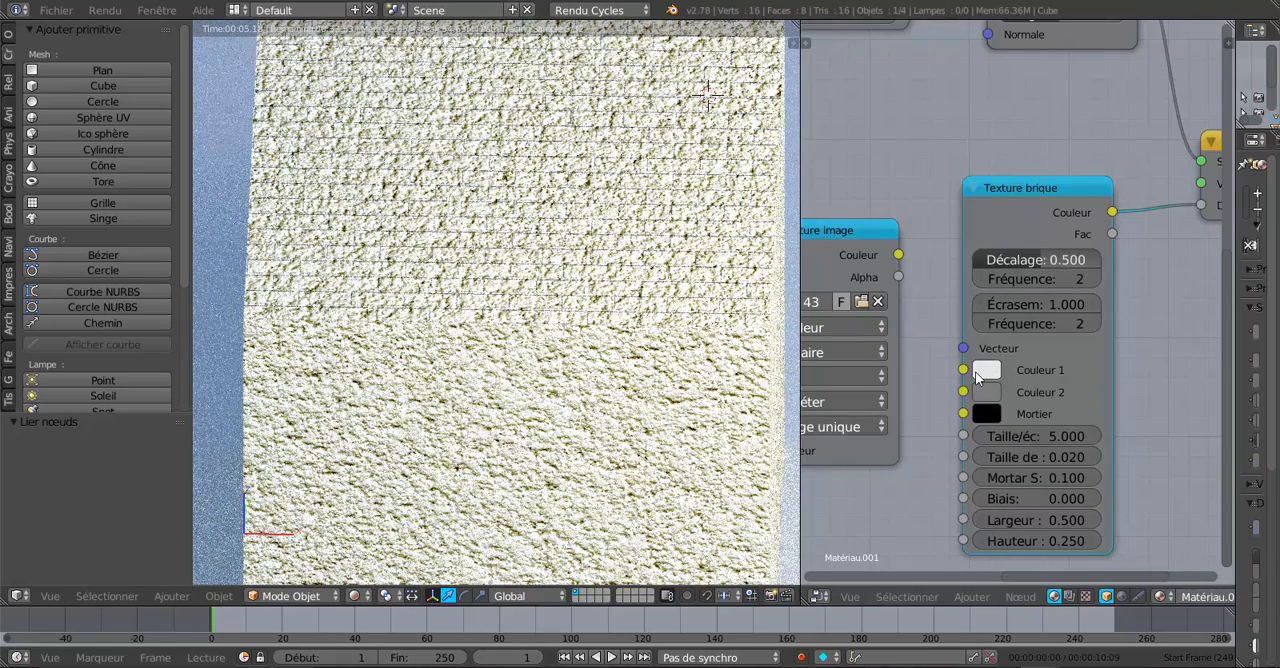
{"action": "left_click", "coordinate": [1030, 257]}
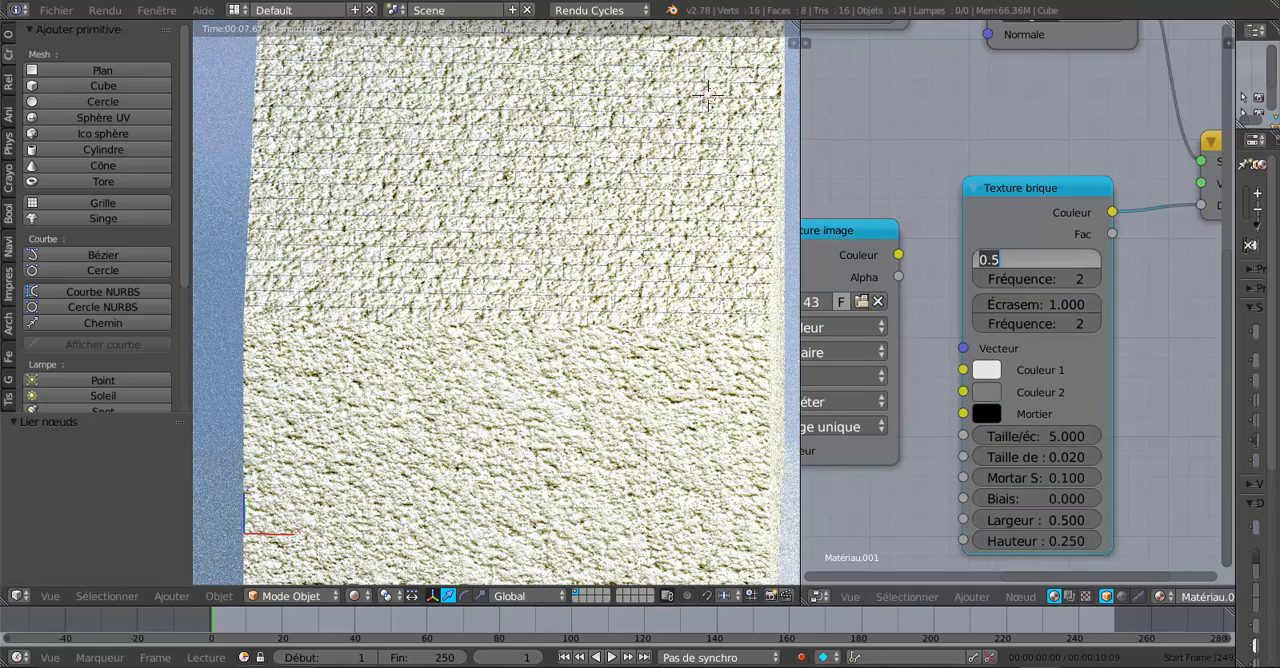
{"action": "key", "text": "Return"}
{"action": "left_click_drag", "start_coordinate": [1030, 260], "coordinate": [1052, 260]}
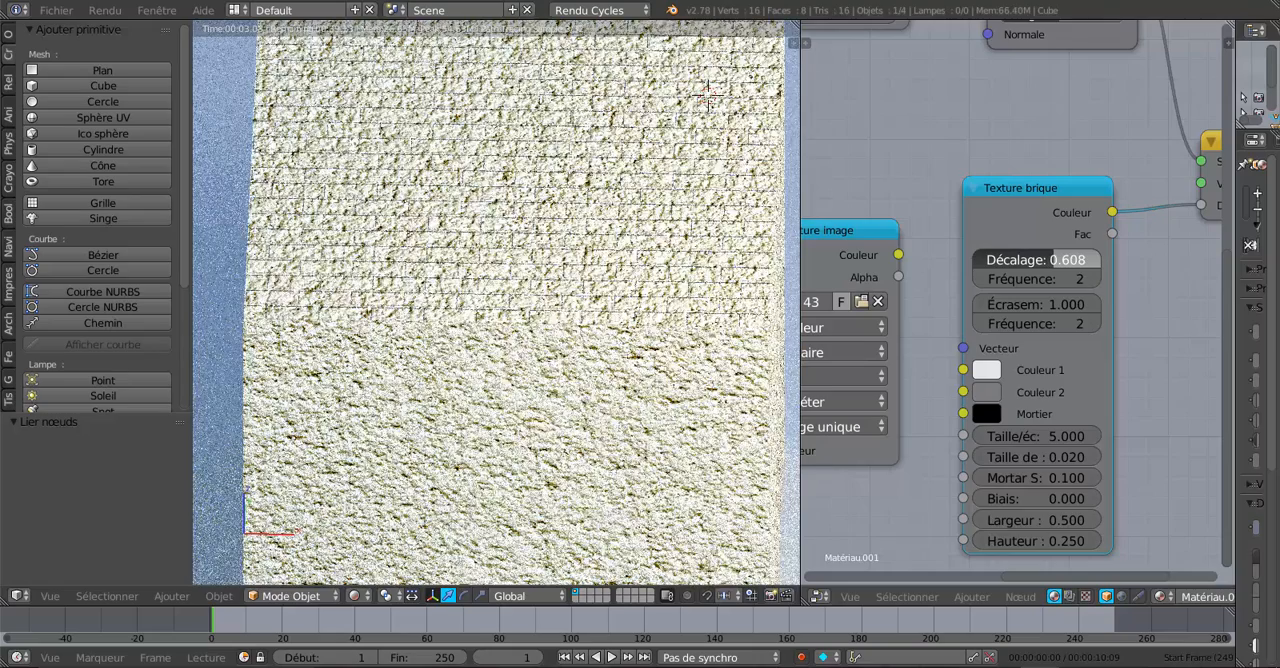
{"action": "left_click_drag", "start_coordinate": [1052, 260], "coordinate": [1085, 260]}
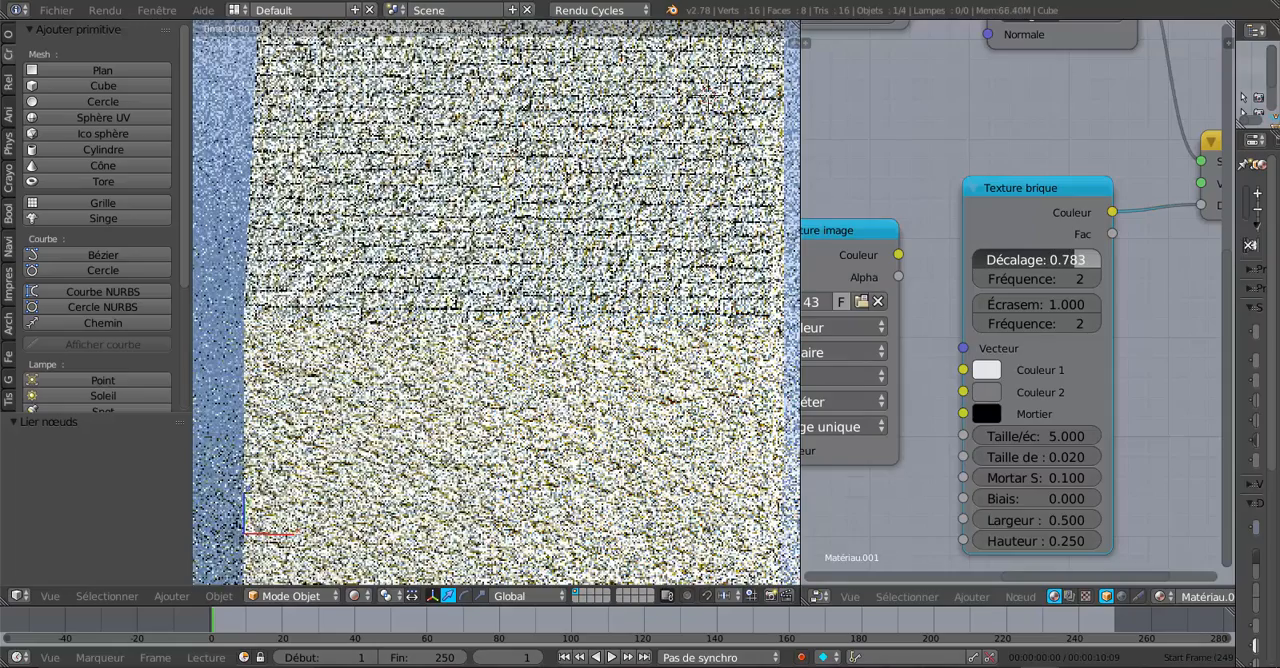
Step: Frame the whole cube and set the brick texture's offset frequency to 3 and its Écrasement to 5.600
{"action": "scroll", "coordinate": [609, 437], "scroll_direction": "down", "scroll_amount": 3}
{"action": "scroll", "coordinate": [609, 437], "scroll_direction": "down", "scroll_amount": 4}
{"action": "middle_click_drag", "start_coordinate": [604, 438], "coordinate": [510, 375]}
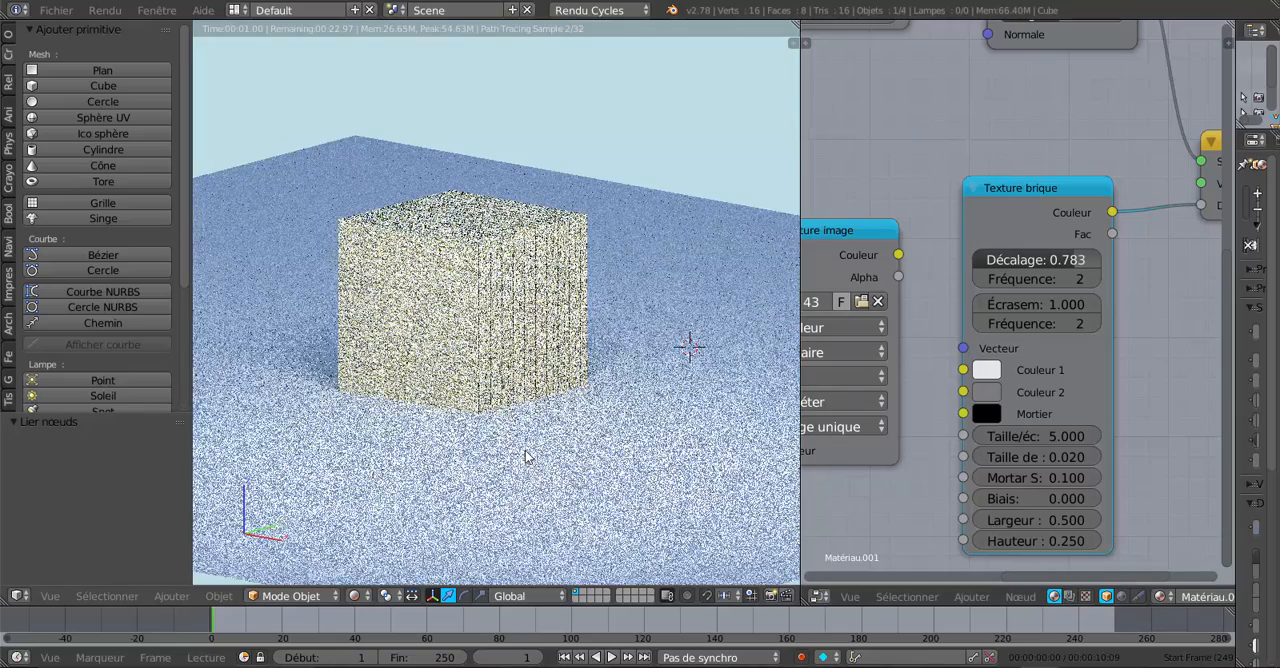
{"action": "scroll", "coordinate": [527, 453], "scroll_direction": "up", "scroll_amount": 1}
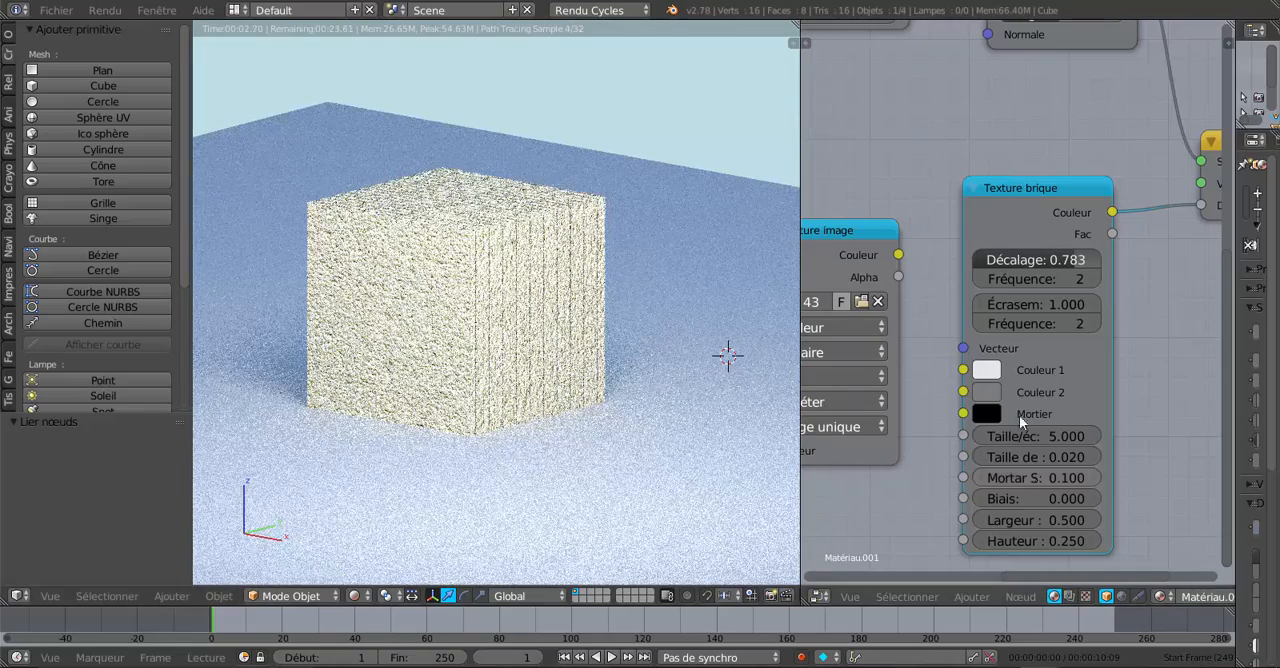
{"action": "left_click", "coordinate": [1096, 279]}
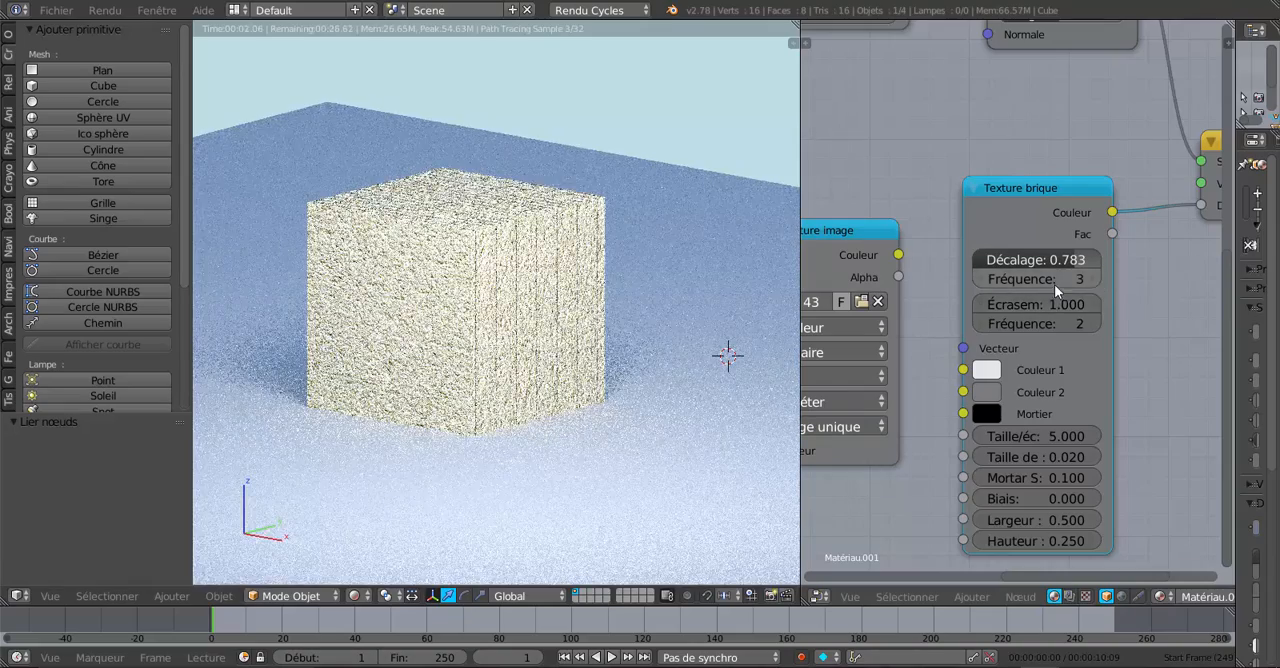
{"action": "left_click_drag", "start_coordinate": [1035, 303], "coordinate": [1120, 303]}
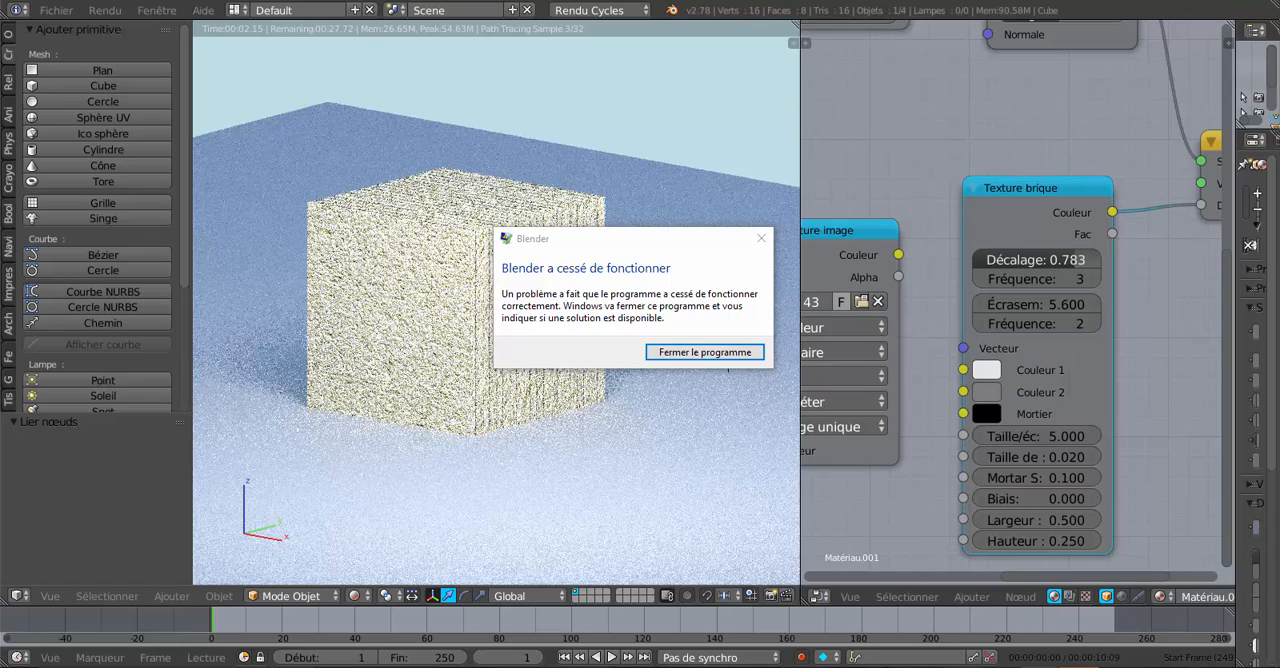
Step: Switch to the empty Blender instance, close the crashed program, and place the 3D cursor at the scene origin
{"action": "mouse_move", "coordinate": [1040, 666]}
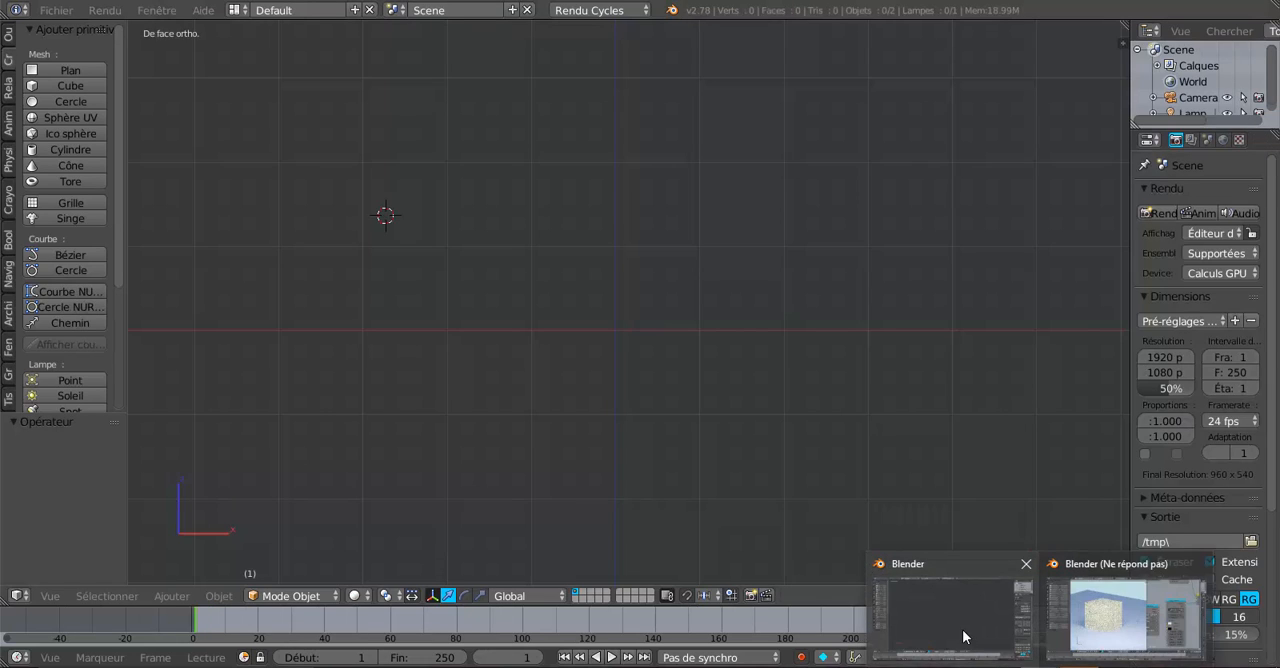
{"action": "left_click", "coordinate": [963, 634]}
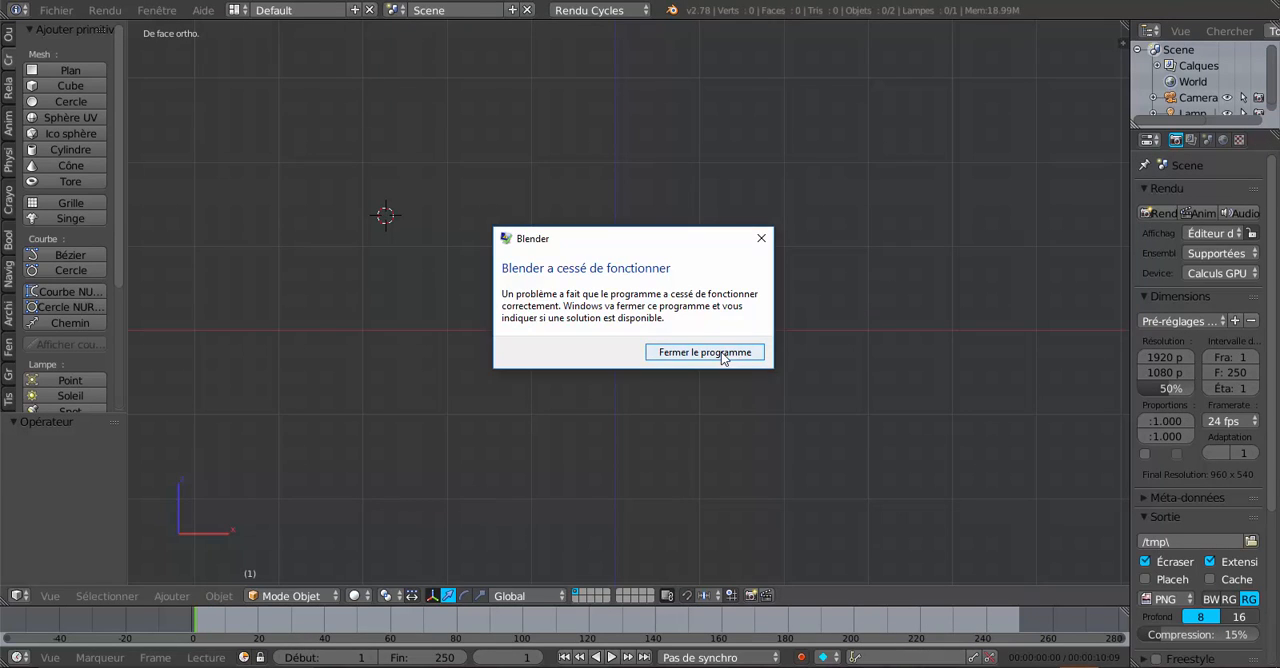
{"action": "left_click", "coordinate": [721, 352]}
{"action": "left_click", "coordinate": [613, 332]}
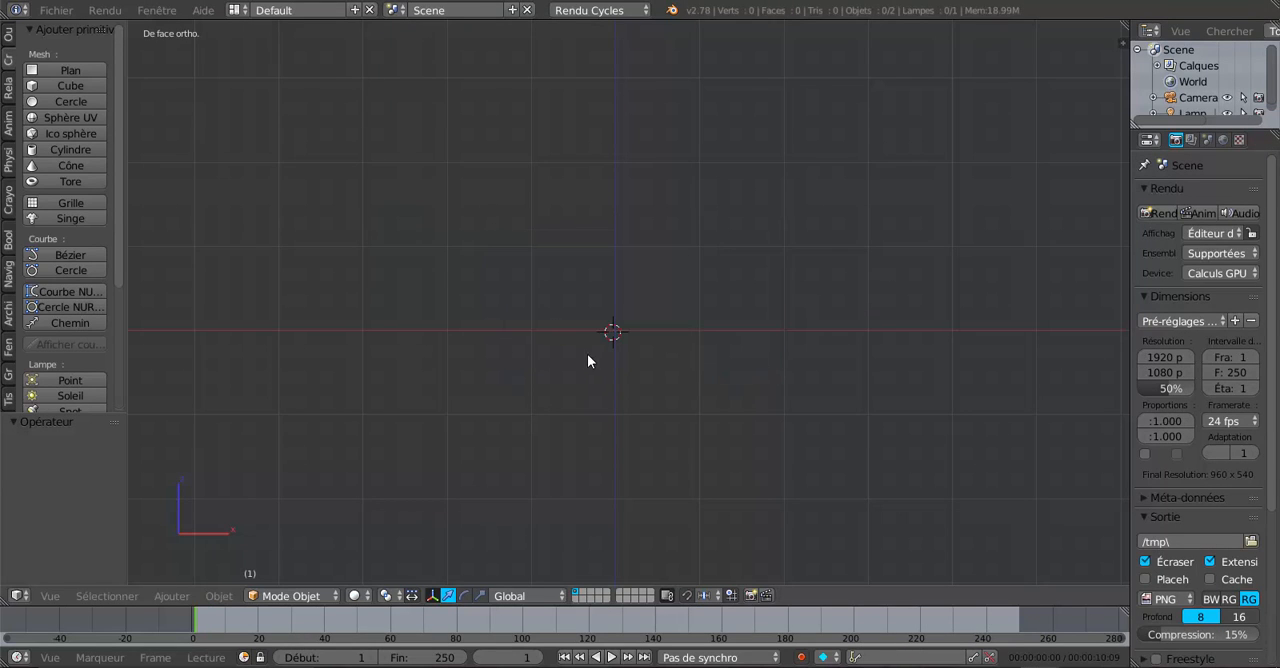